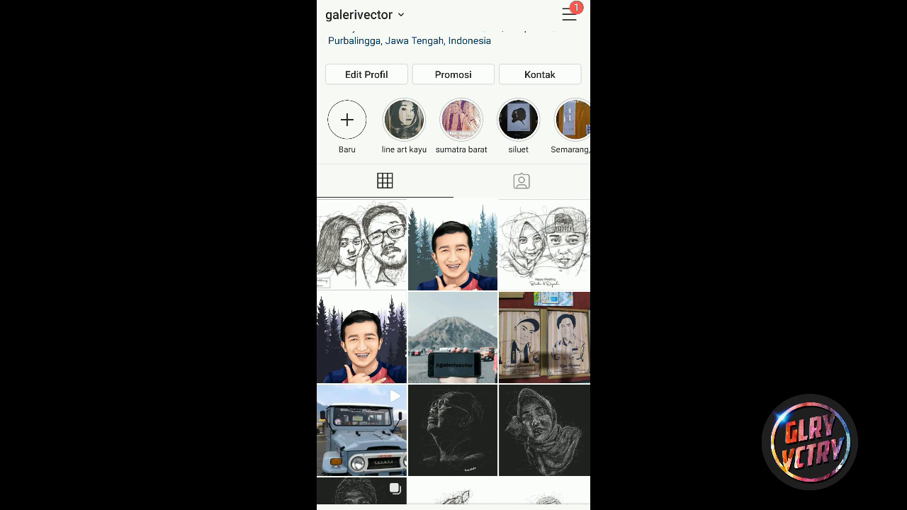
View the couple scribble art post and the wooden line art post with two boxed portraits in the galerivector profile
left_click(544, 244)
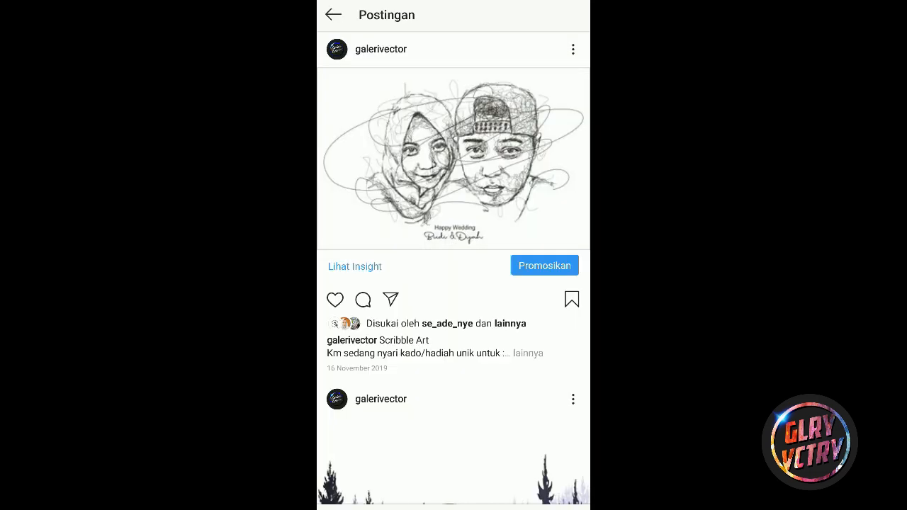
left_click(333, 14)
scroll(453, 283, "down", 3)
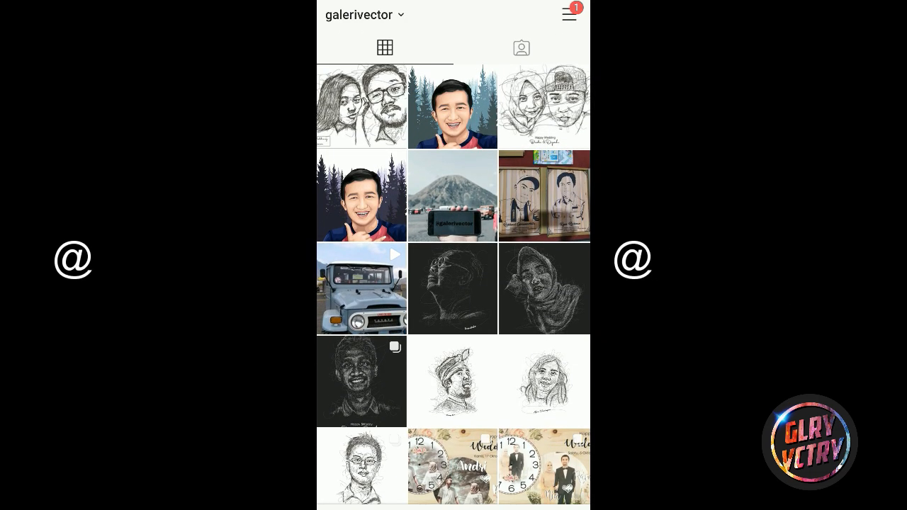
left_click(544, 195)
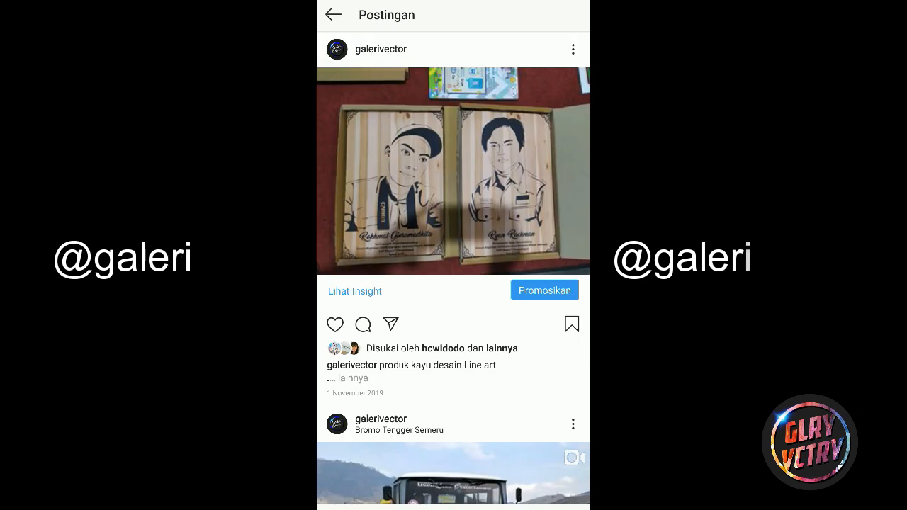
left_click(333, 14)
scroll(453, 284, "down", 1)
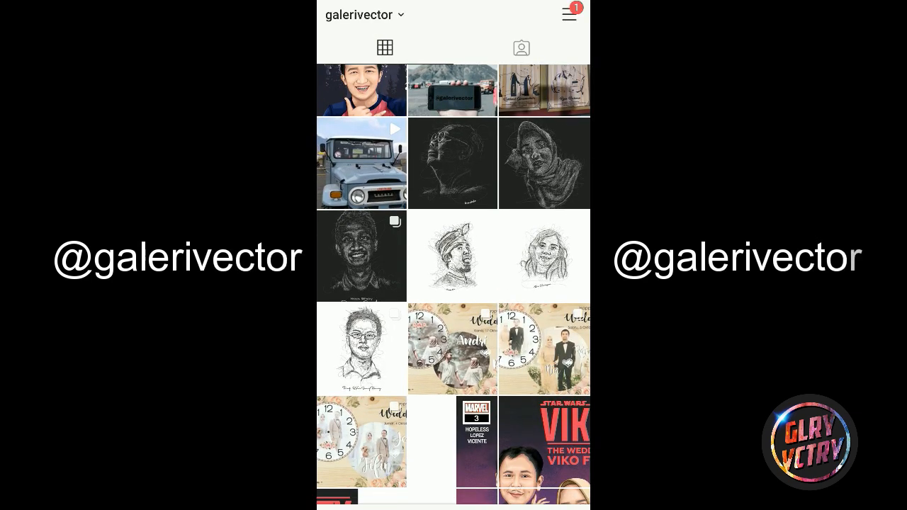
Browse further down the profile grid and view the framed silhouette art of a woman in a hijab
scroll(452, 284, "down", 3)
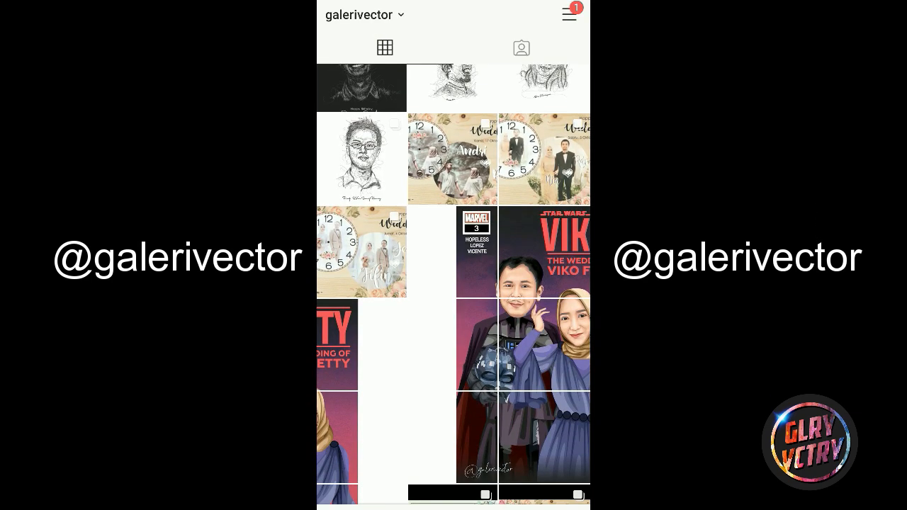
scroll(454, 283, "down", 5)
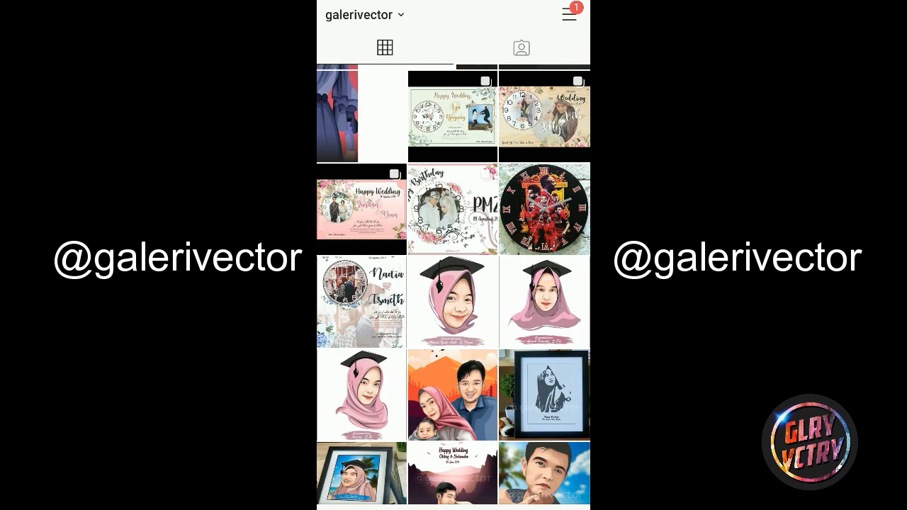
left_click(544, 394)
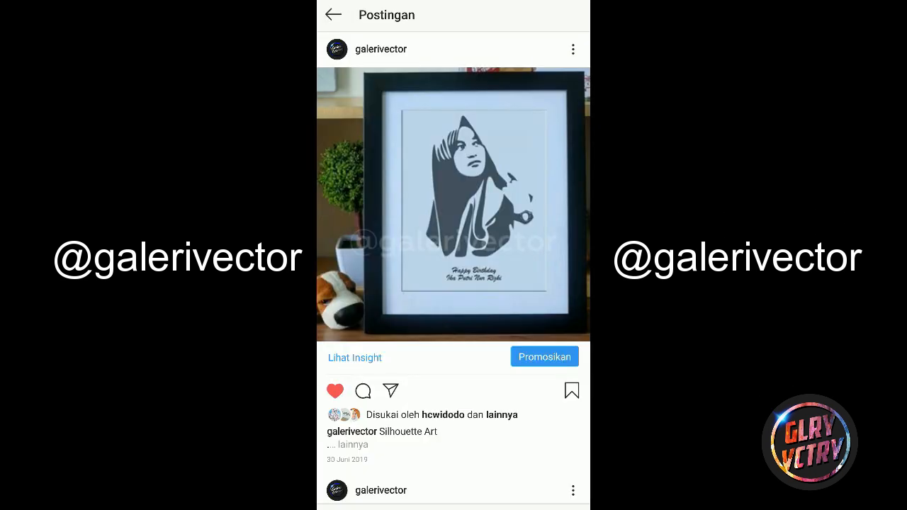
left_click(333, 14)
View the three wooden line art portraits photographed against red brick walls, one after another
scroll(454, 283, "down", 3)
left_click(361, 315)
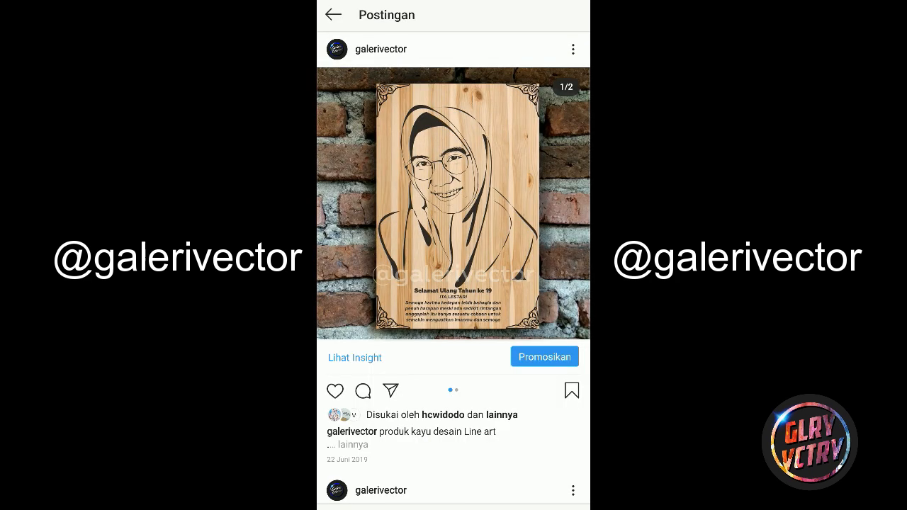
left_click(333, 14)
scroll(453, 284, "down", 2)
left_click(452, 289)
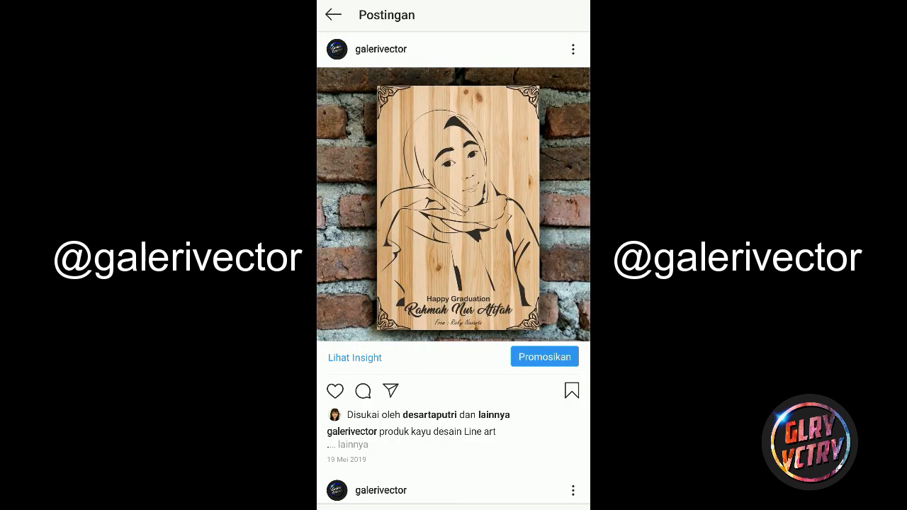
left_click(333, 14)
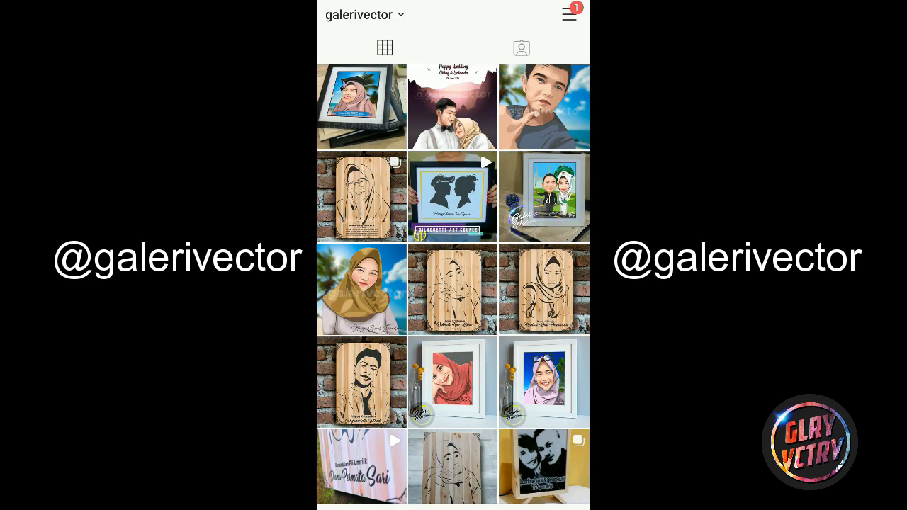
left_click(544, 290)
left_click(333, 14)
View the wooden graduation portrait on the white brick background and the couple vector portrait with pink mountains
scroll(453, 283, "down", 2)
left_click(453, 362)
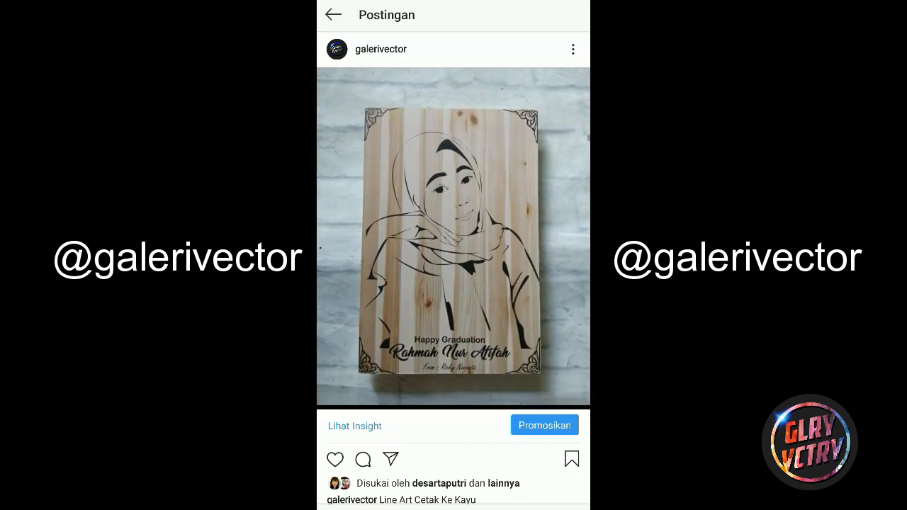
left_click(333, 15)
scroll(454, 283, "down", 2)
left_click(453, 256)
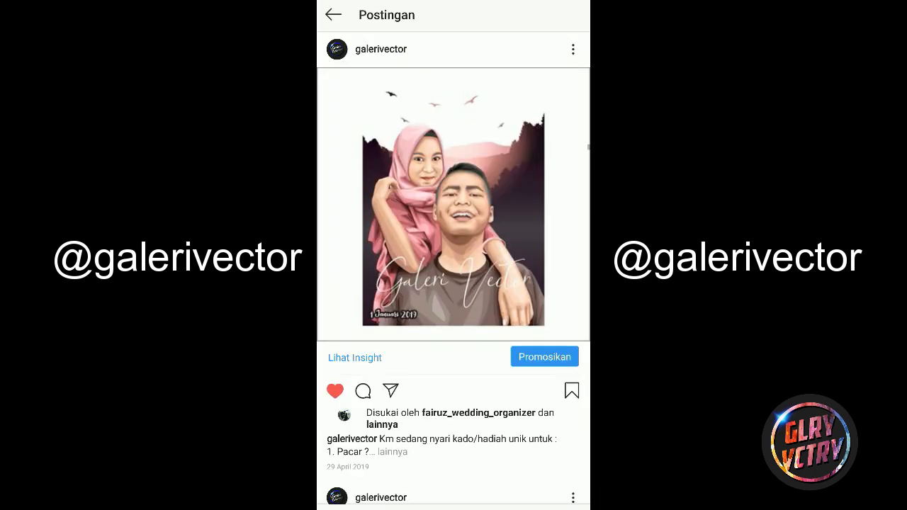
left_click(333, 14)
View the framed male silhouette post and the wall display post with four framed silhouettes
scroll(453, 284, "down", 3)
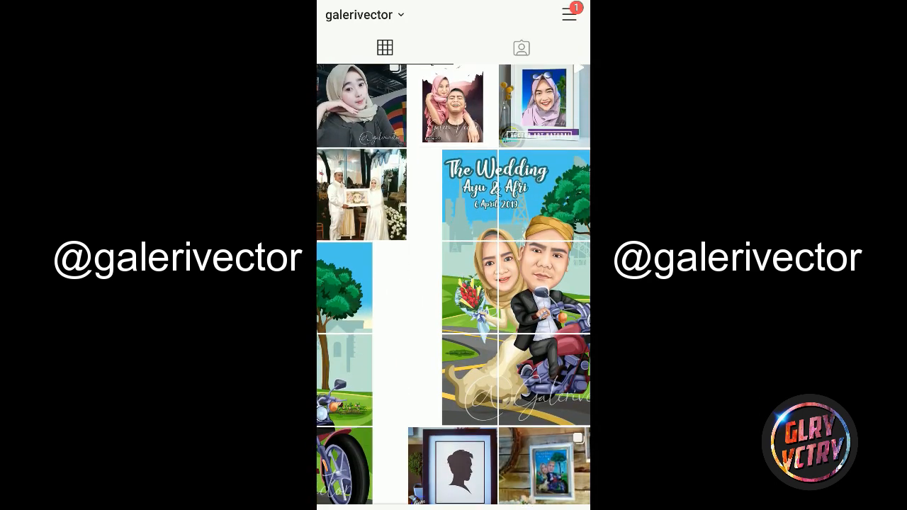
left_click(453, 329)
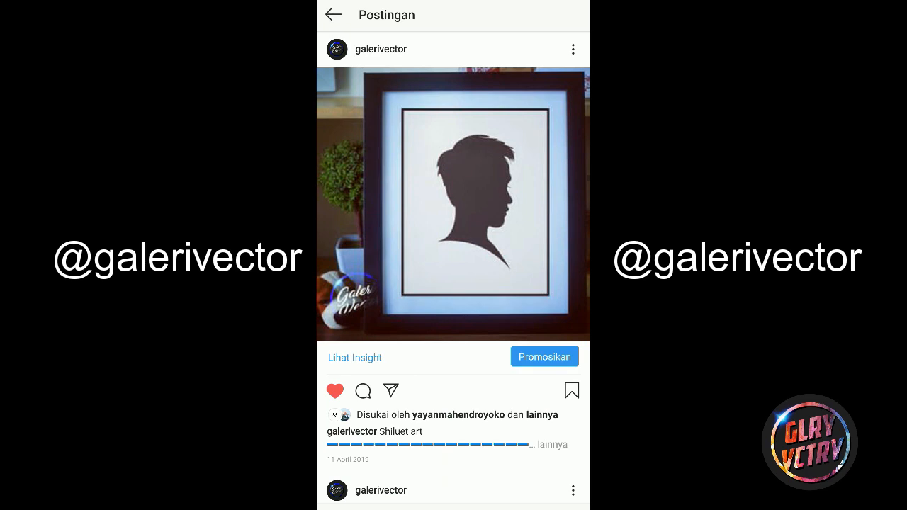
left_click(333, 14)
scroll(453, 283, "down", 3)
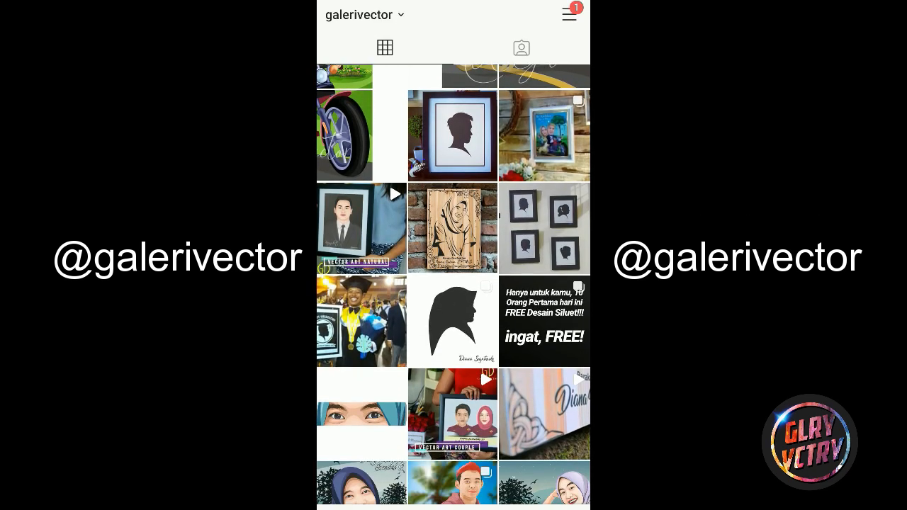
left_click(542, 222)
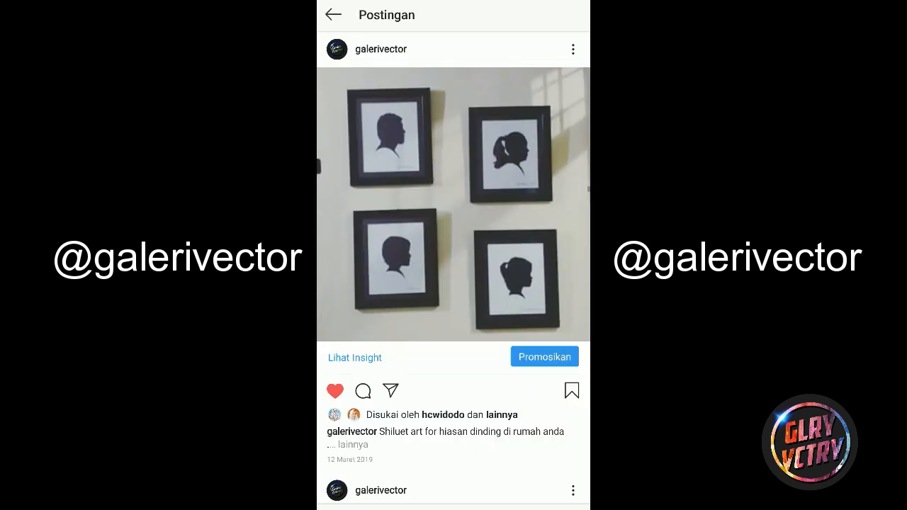
left_click(333, 14)
View an older wooden line art post, then go back up to the birthday portrait on wood and show its second photo
scroll(454, 283, "down", 5)
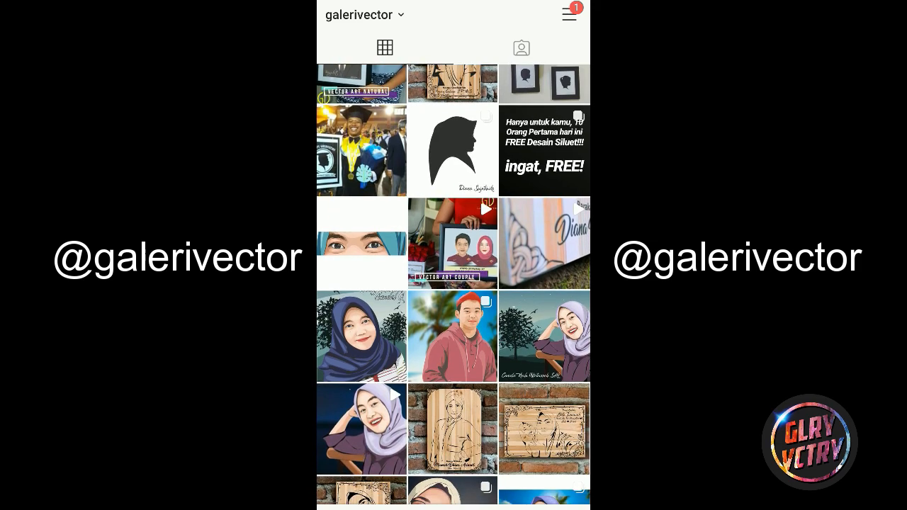
left_click(453, 429)
left_click(333, 14)
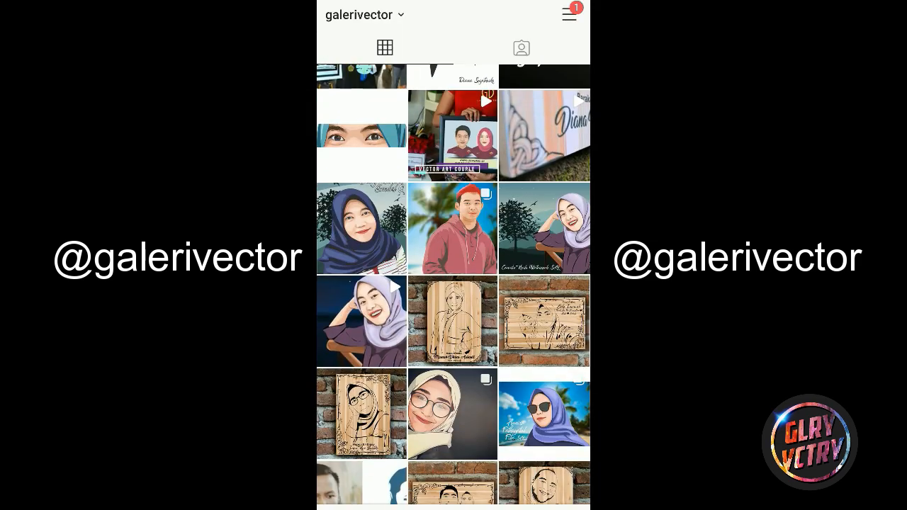
scroll(453, 283, "down", 2)
scroll(454, 283, "up", 10)
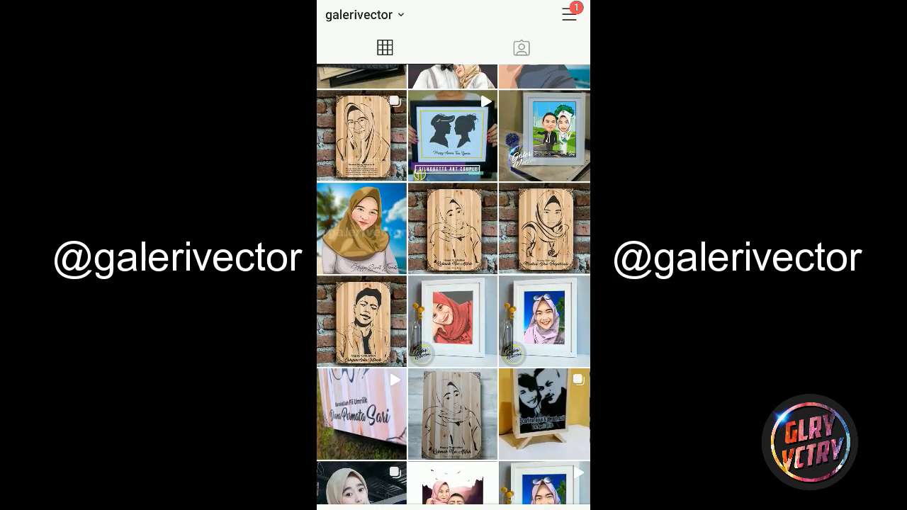
left_click(361, 241)
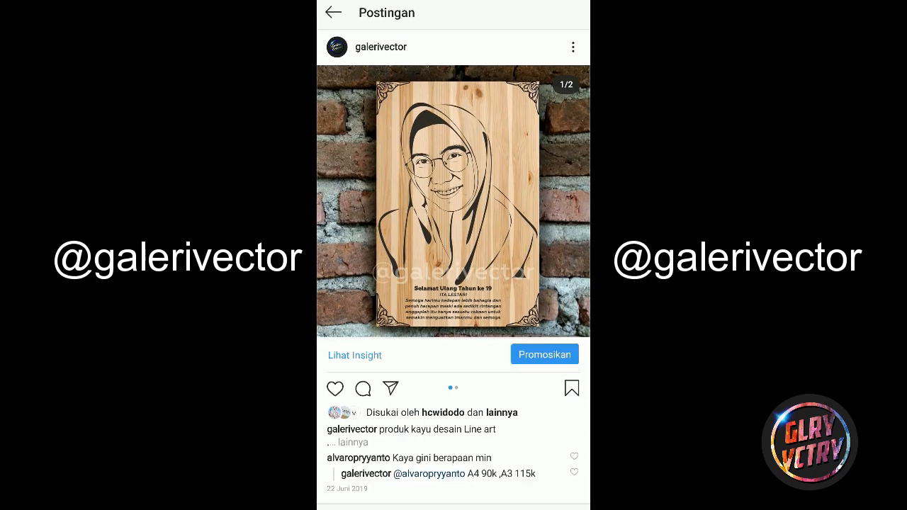
left_click_drag(524, 205, 383, 205)
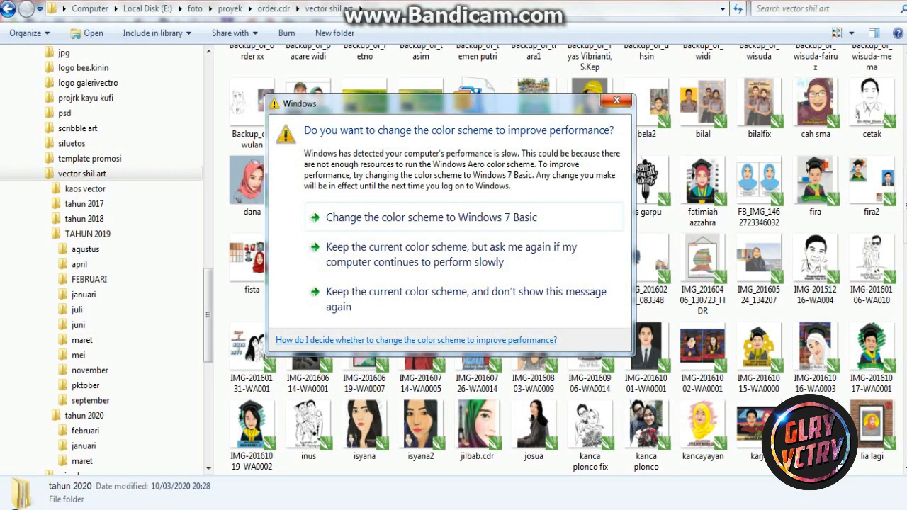
Dismiss the Windows color scheme prompt and read the comments under the Corel Draw Pen Tool tutorial video on YouTube
left_click(616, 101)
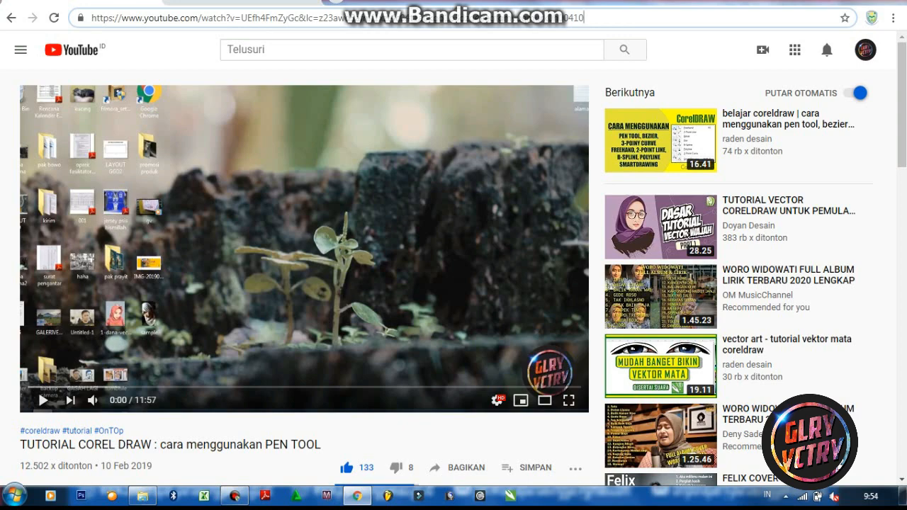
scroll(453, 284, "down", 1)
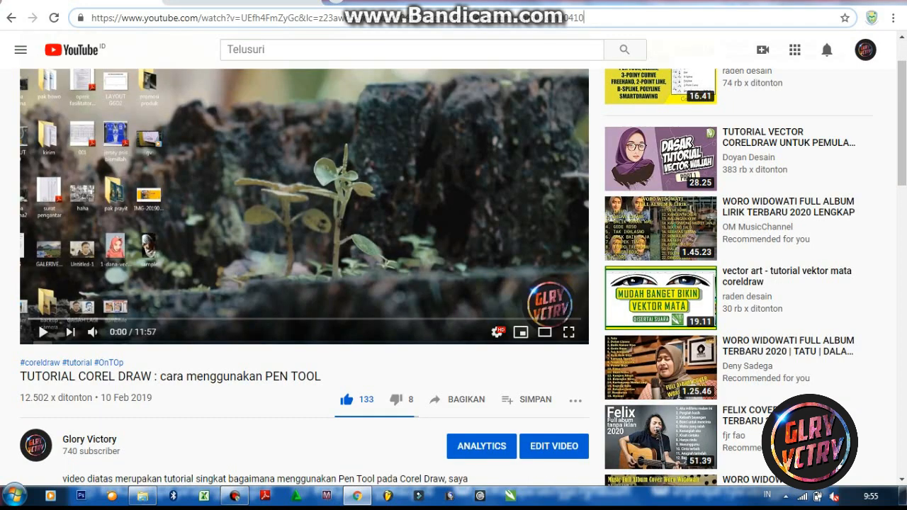
scroll(454, 283, "down", 3)
scroll(453, 283, "down", 3)
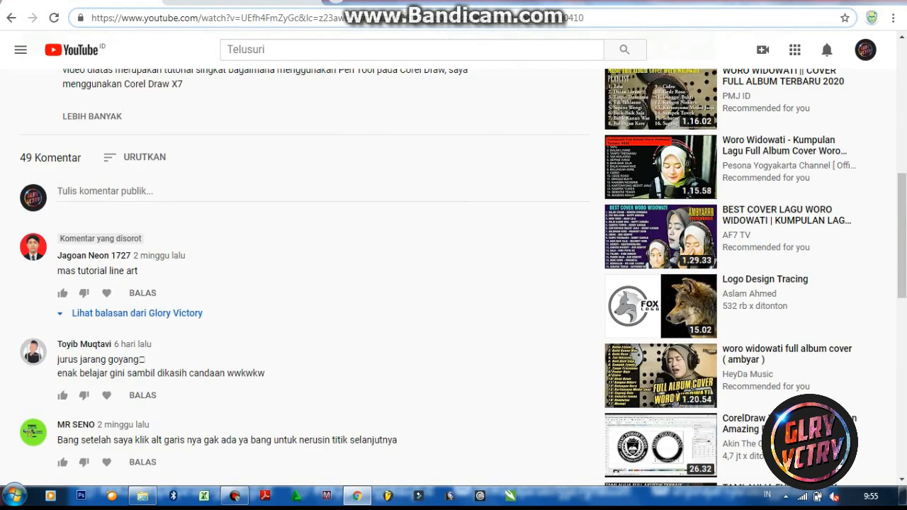
scroll(454, 283, "down", 1)
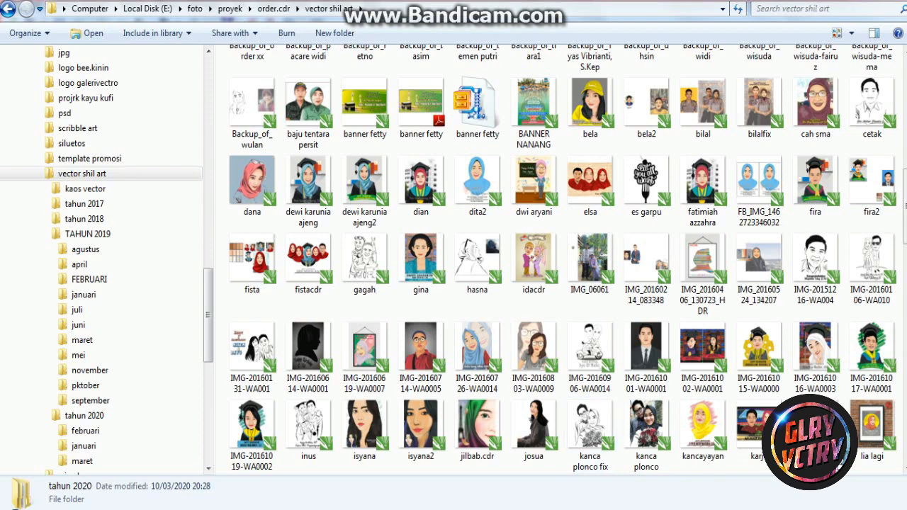
Switch to CorelDRAW with the tutorial lne art.cdr document containing the portrait photo
mouse_move(514, 507)
left_click(514, 446)
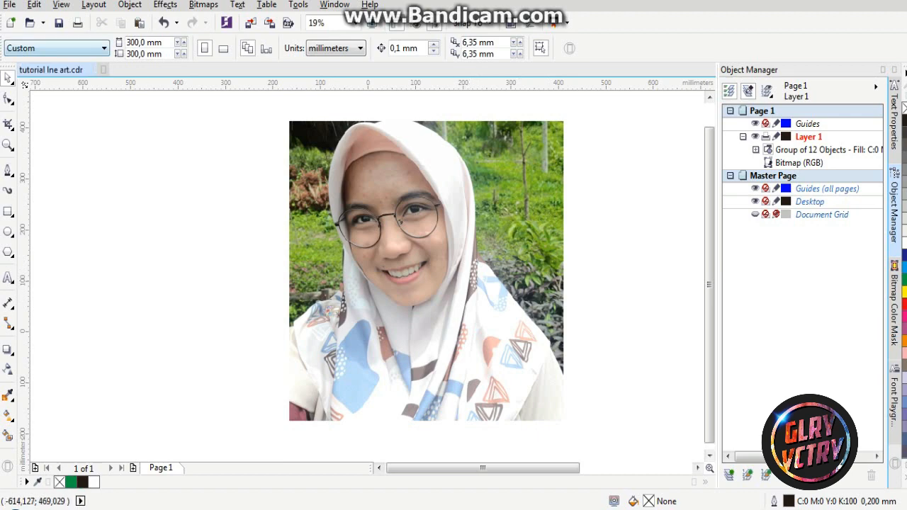
left_click(9, 5)
key("Return")
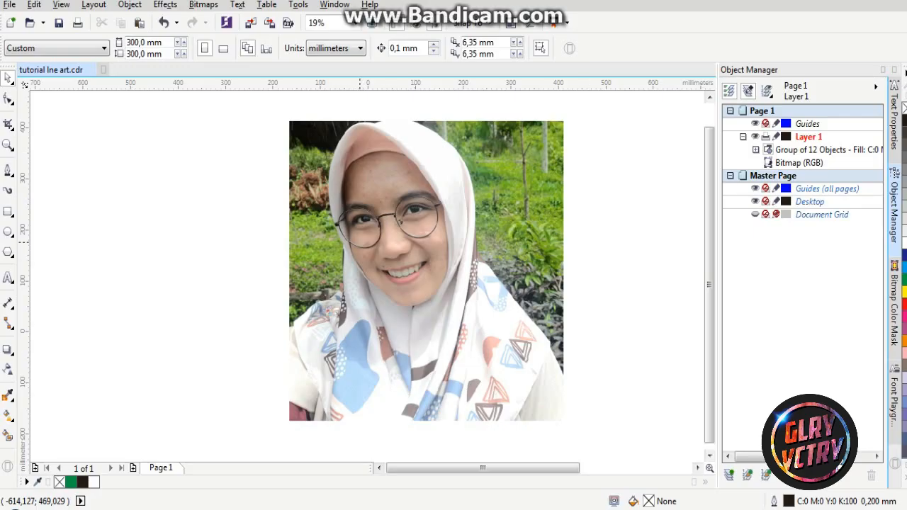
Draw a horizontal rectangle about 260 × 42 mm across the eyes and a vertical one about 56 × 202 mm down the nose and mouth
scroll(396, 191, "up", 2)
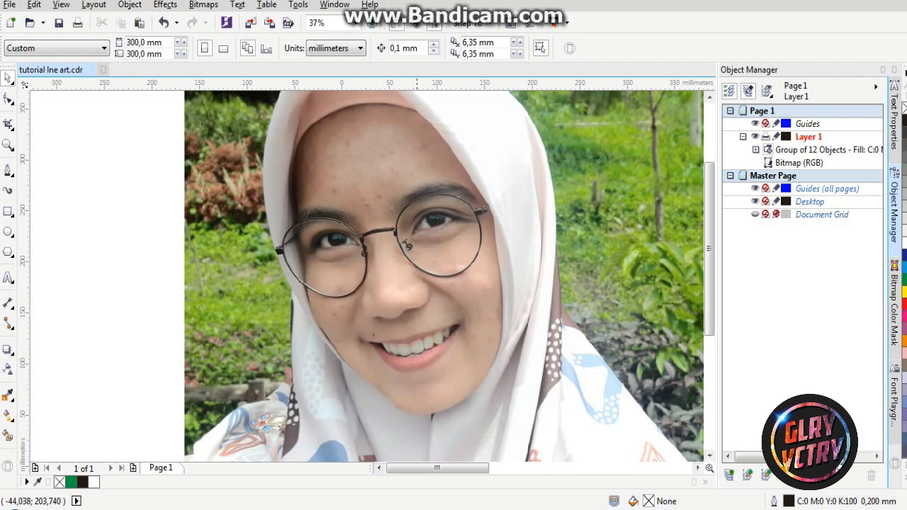
left_click(8, 211)
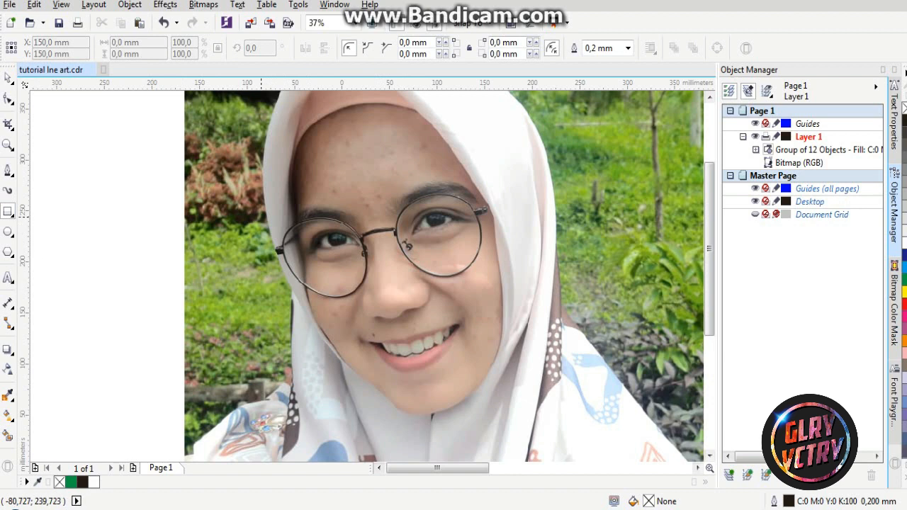
left_click_drag(258, 211, 510, 260)
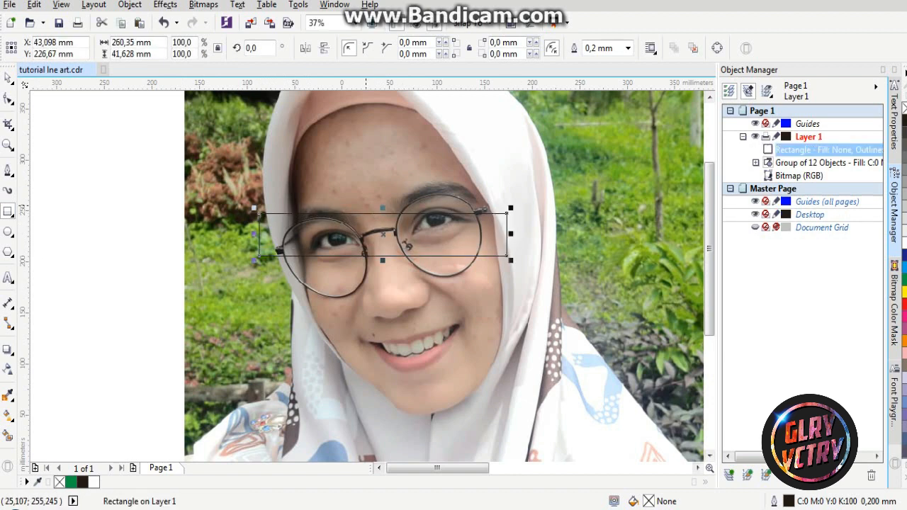
left_click_drag(363, 205, 416, 410)
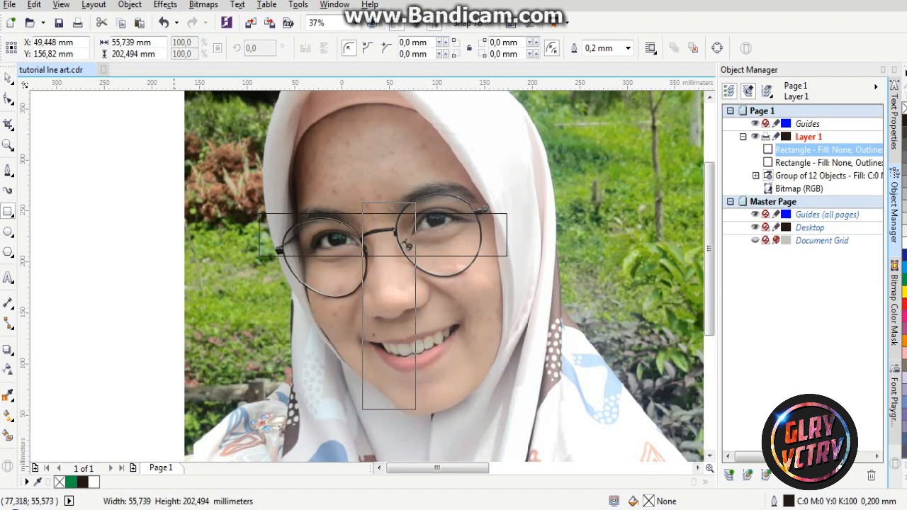
Fill both rectangles over the face with red (C:0 M:100 Y:100 K:0) and deselect them
left_click(492, 213, "shift")
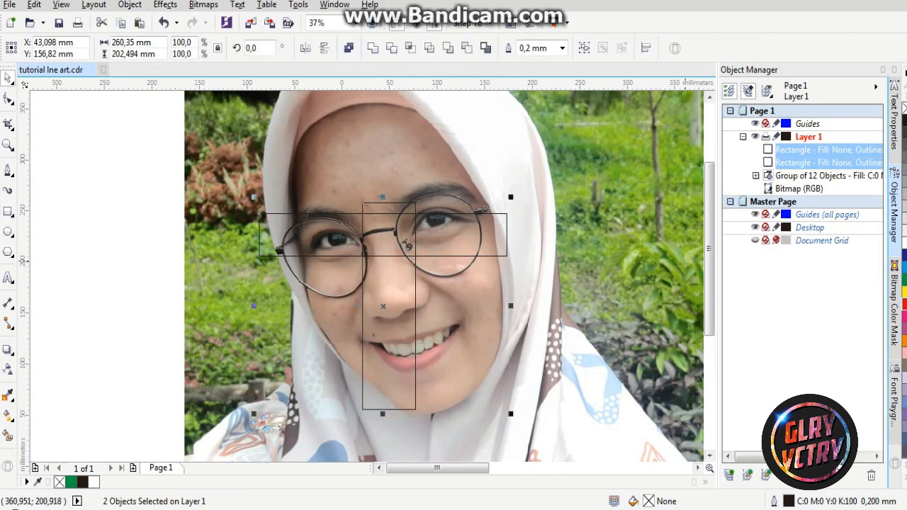
left_click(903, 304)
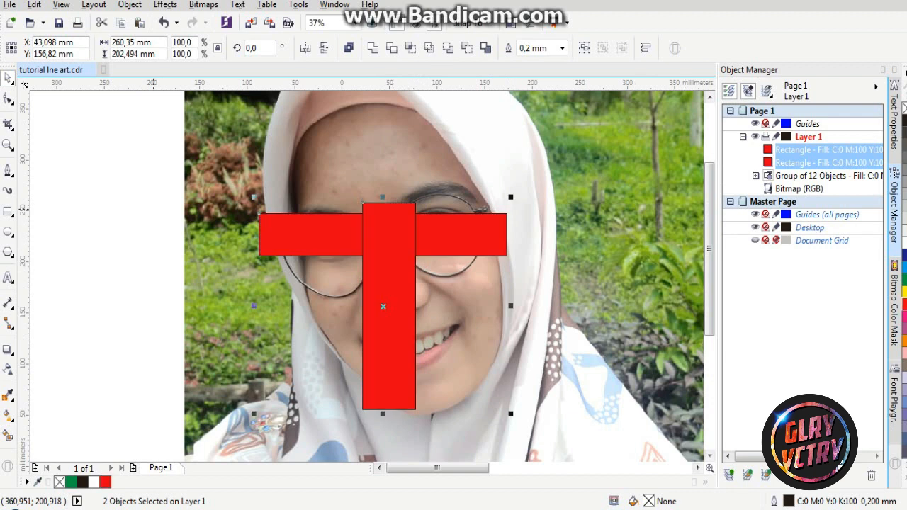
left_click(152, 209)
Move the horizontal red rectangle off the face, then delete both red rectangles
left_click_drag(310, 234, 603, 346)
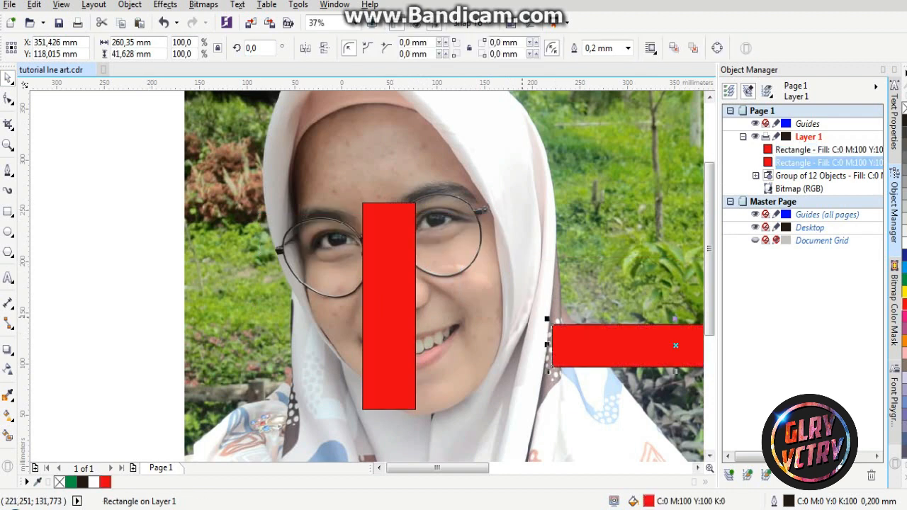
key("Delete")
left_click(379, 245)
key("Delete")
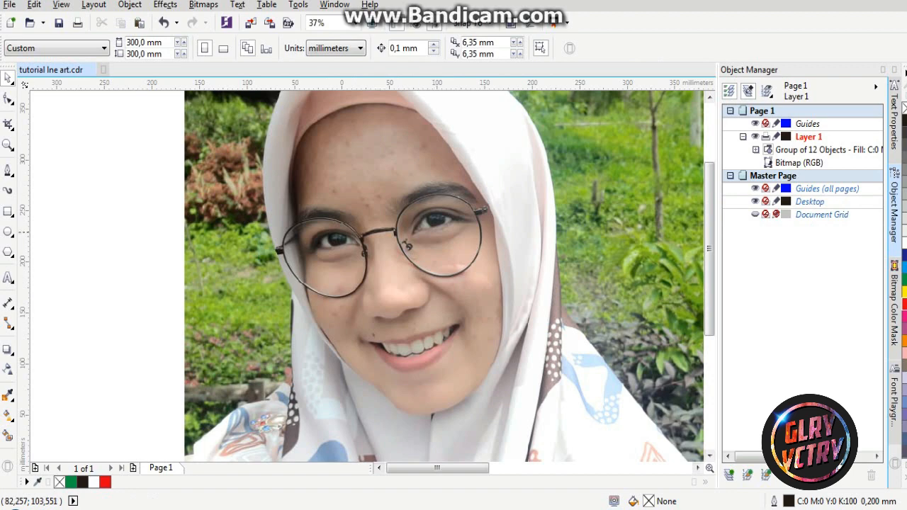
Activate the Pen tool for tracing the eye behind the photo's left lens
scroll(318, 177, "up", 5)
scroll(319, 250, "down", 2)
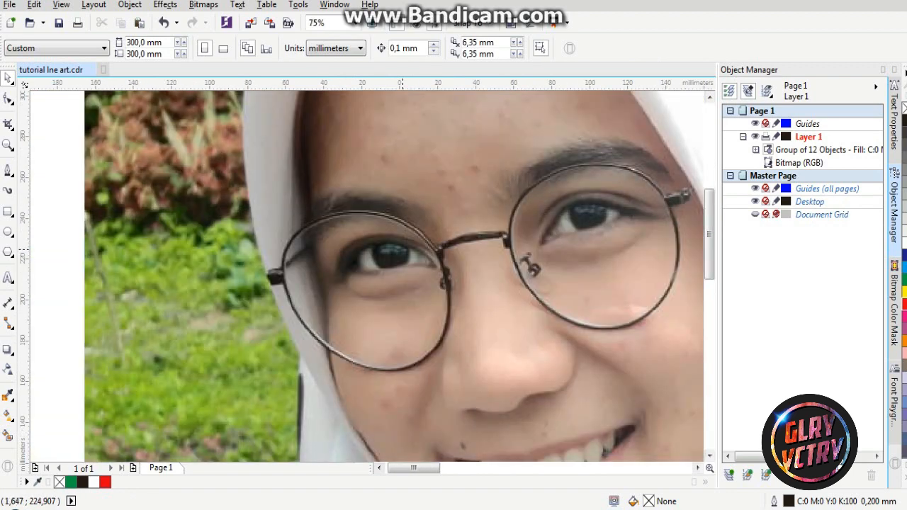
scroll(441, 260, "down", 2)
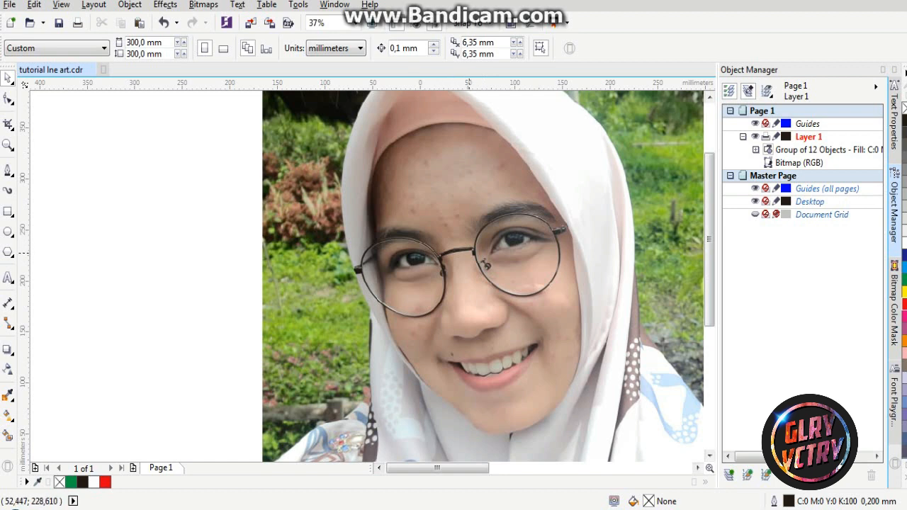
scroll(415, 261, "up", 2)
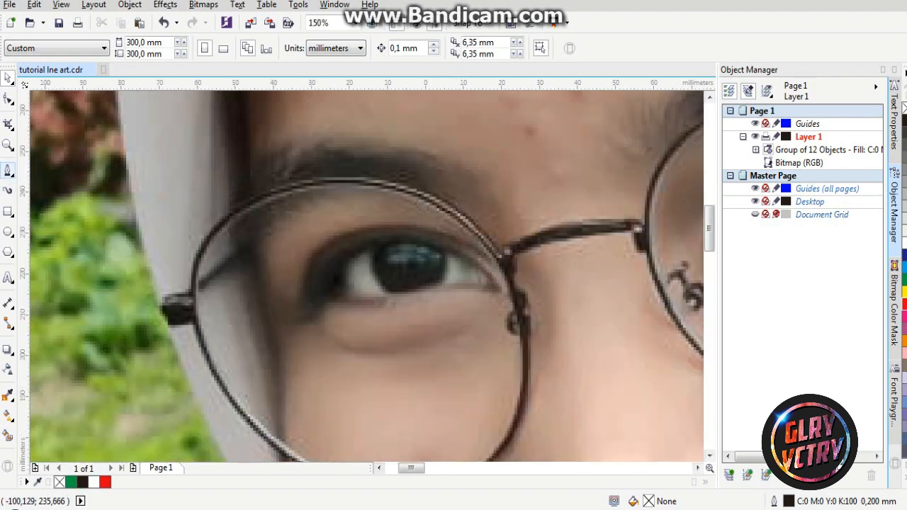
left_click(9, 170)
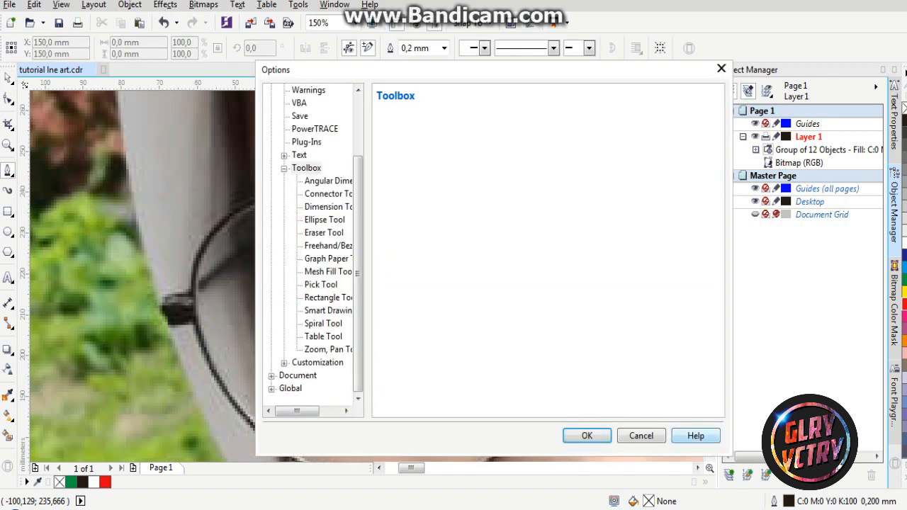
left_click(640, 436)
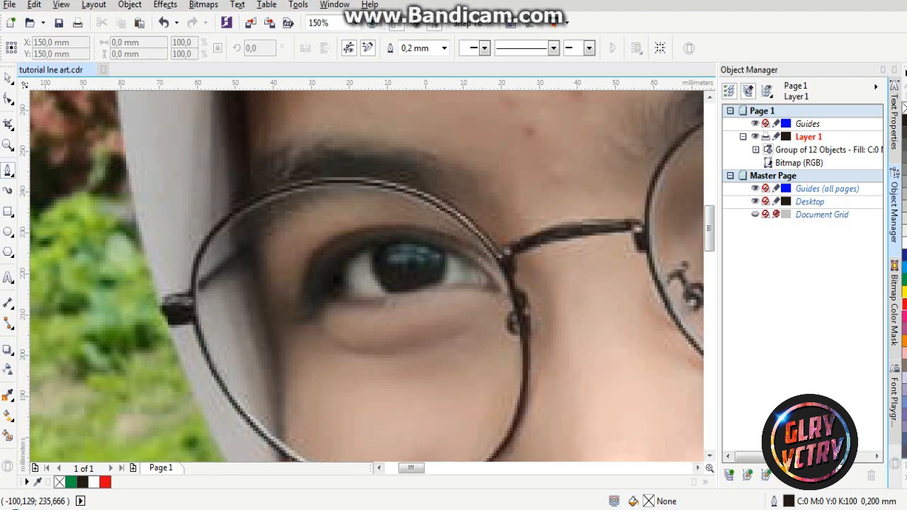
left_click(8, 170)
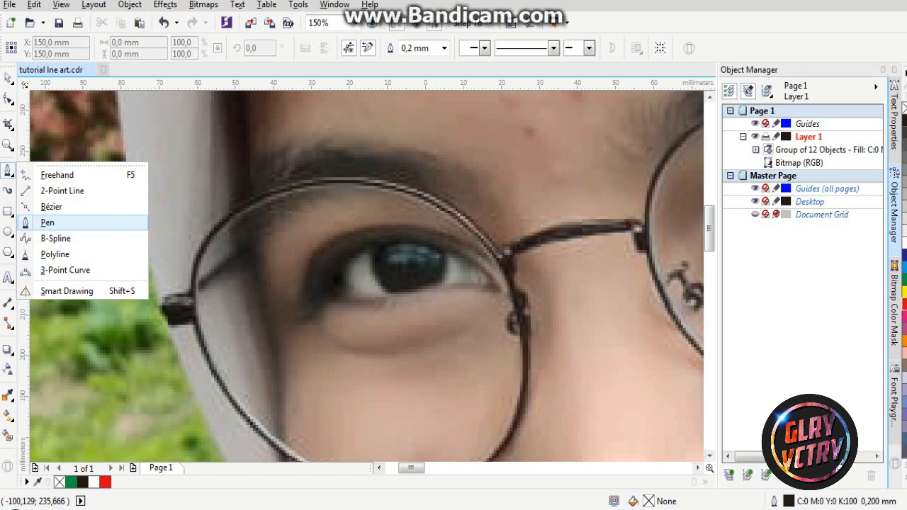
left_click(45, 222)
scroll(358, 268, "down", 3)
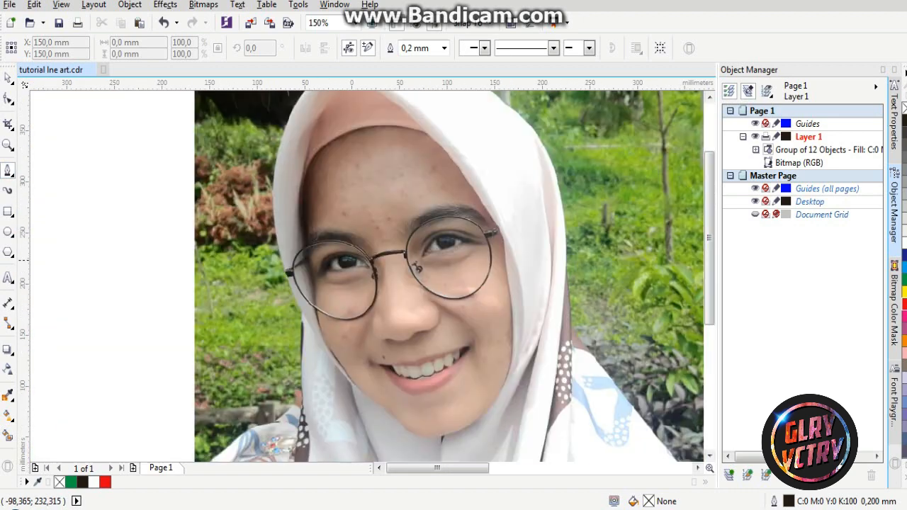
scroll(352, 268, "up", 3)
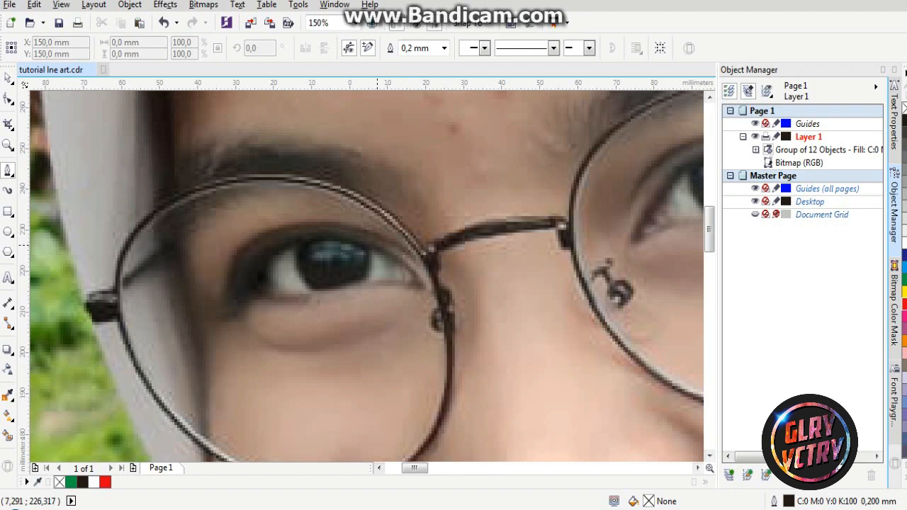
scroll(366, 277, "up", 1)
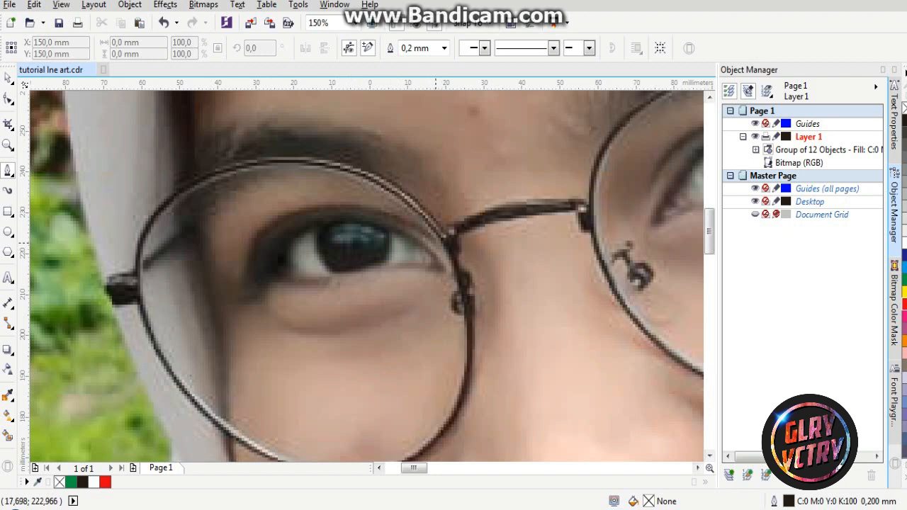
left_click(436, 242)
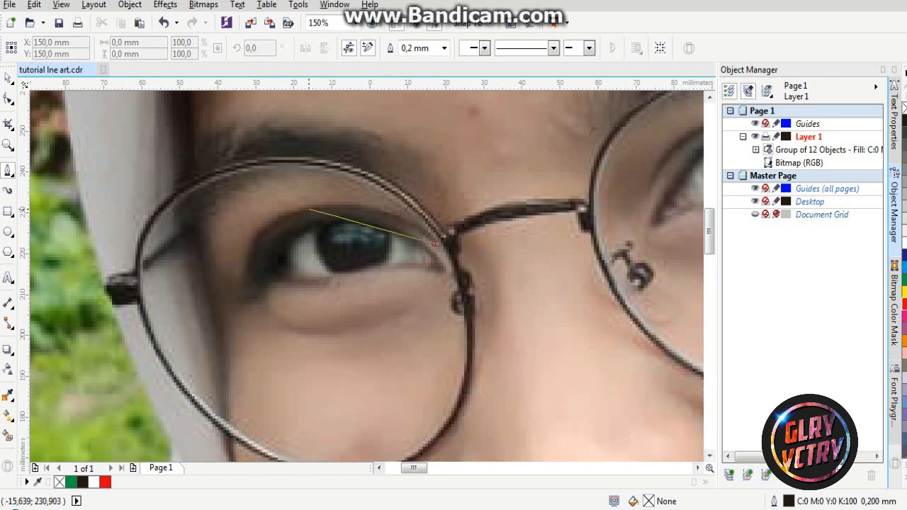
left_click_drag(307, 210, 256, 225)
key("Escape")
key("ctrl+z")
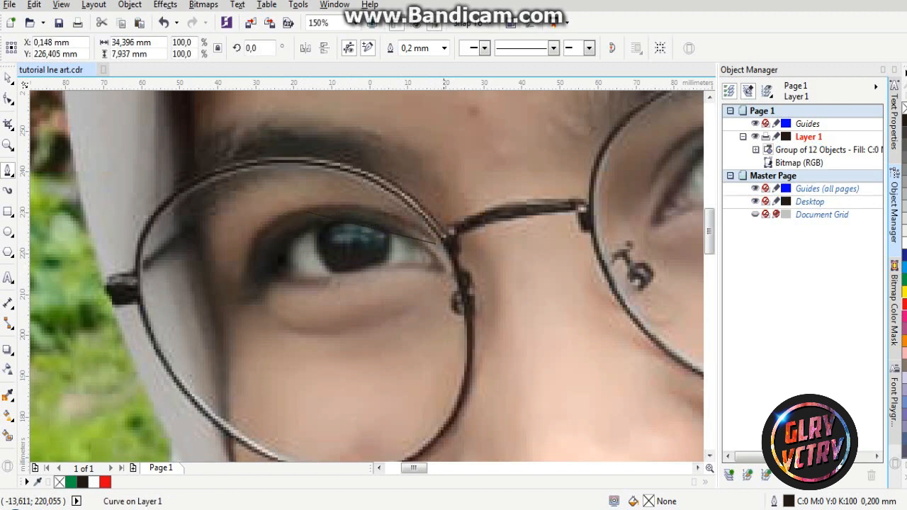
Trace the eyelid crease above the left eye as a closed curve about 51 × 17 mm, filled black (K:100) without outline
left_click(439, 243)
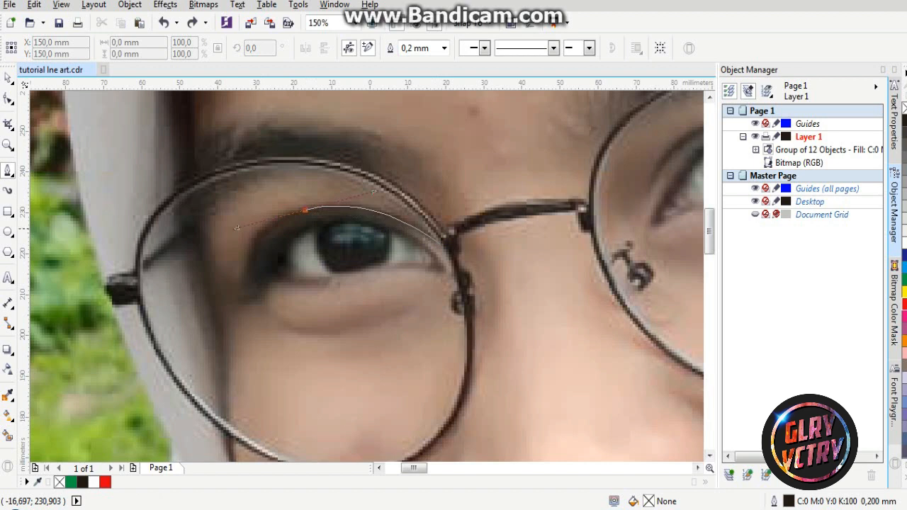
left_click_drag(307, 210, 231, 230)
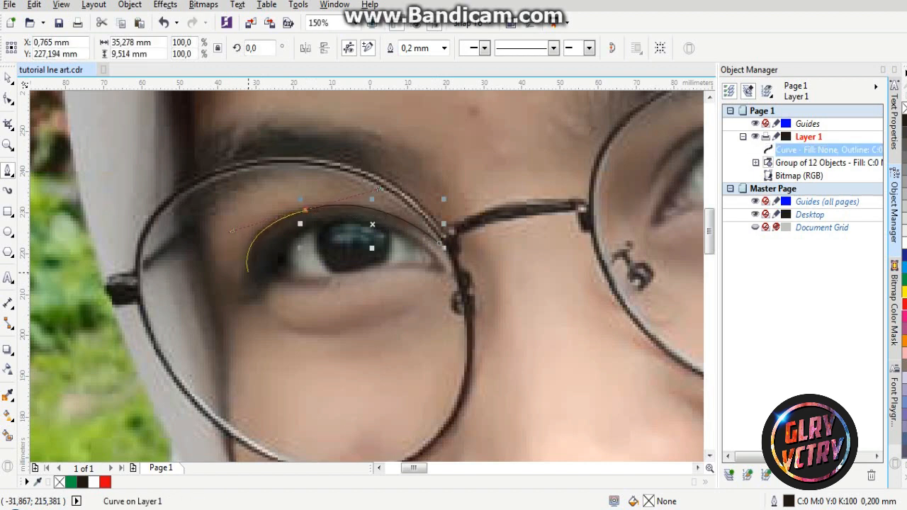
left_click_drag(248, 271, 315, 211)
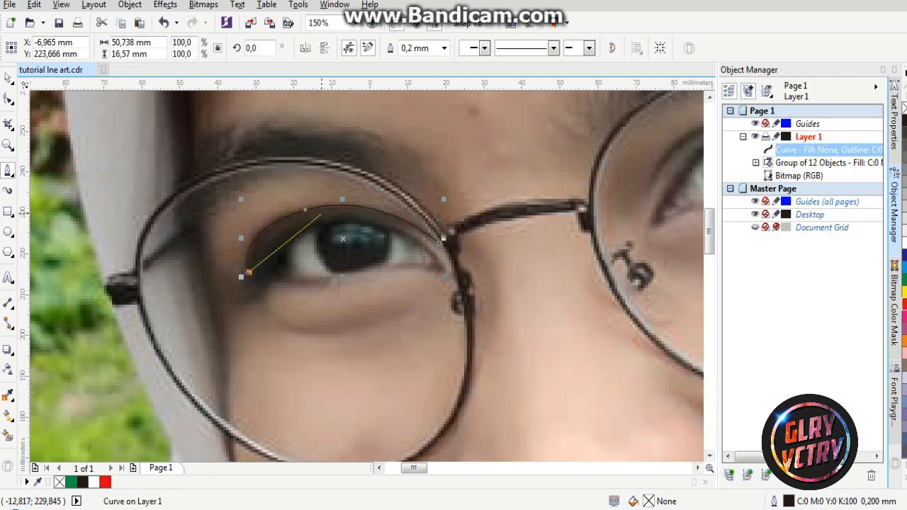
left_click_drag(379, 202, 435, 193)
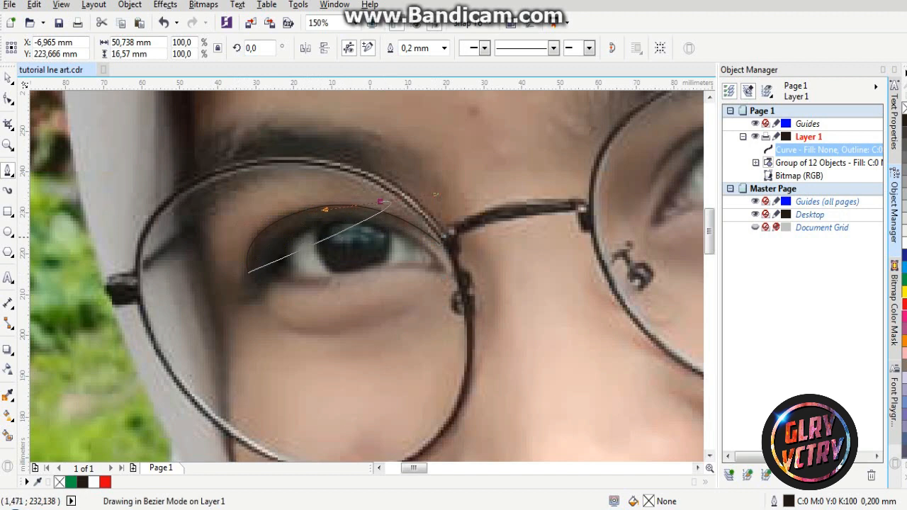
left_click_drag(248, 271, 316, 227)
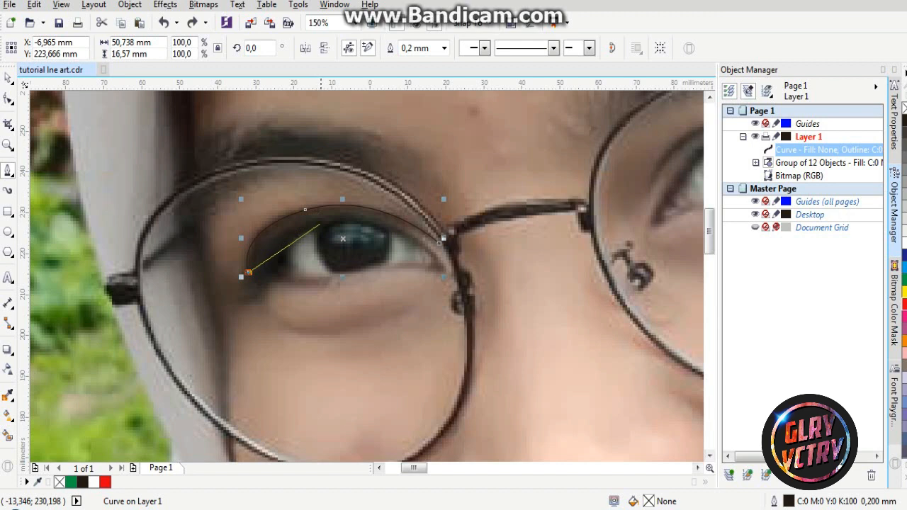
mouse_move(318, 225)
left_mouse_down()
mouse_move(304, 228)
mouse_move(323, 206)
mouse_move(396, 202)
left_mouse_up()
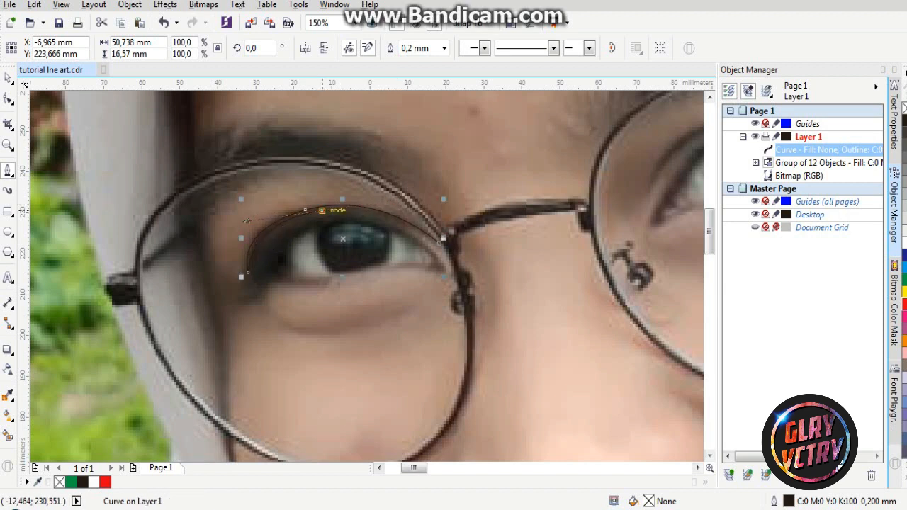
mouse_move(443, 238)
left_mouse_down()
mouse_move(368, 195)
mouse_move(381, 198)
left_mouse_up()
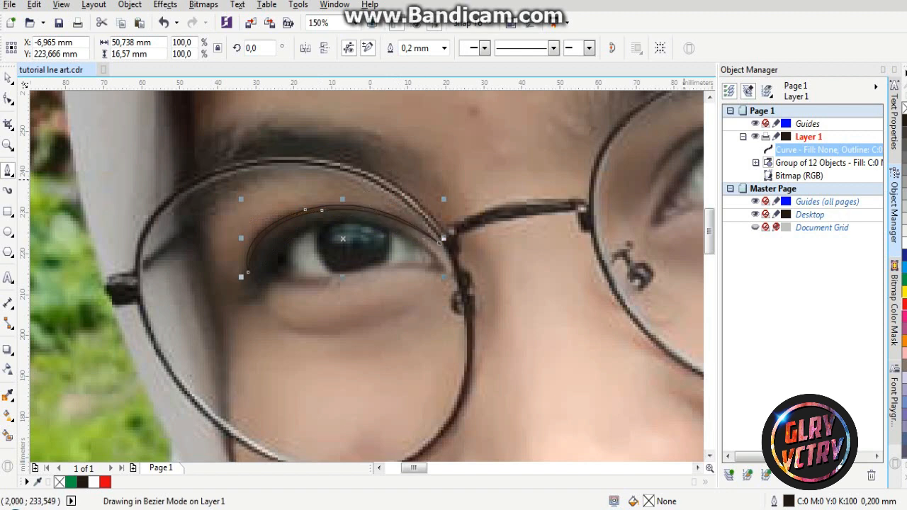
left_click(903, 121)
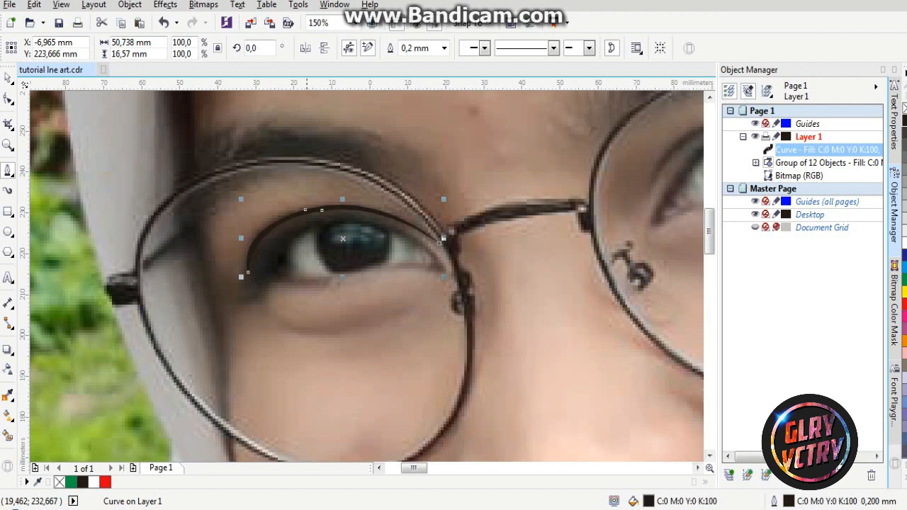
right_click(903, 108)
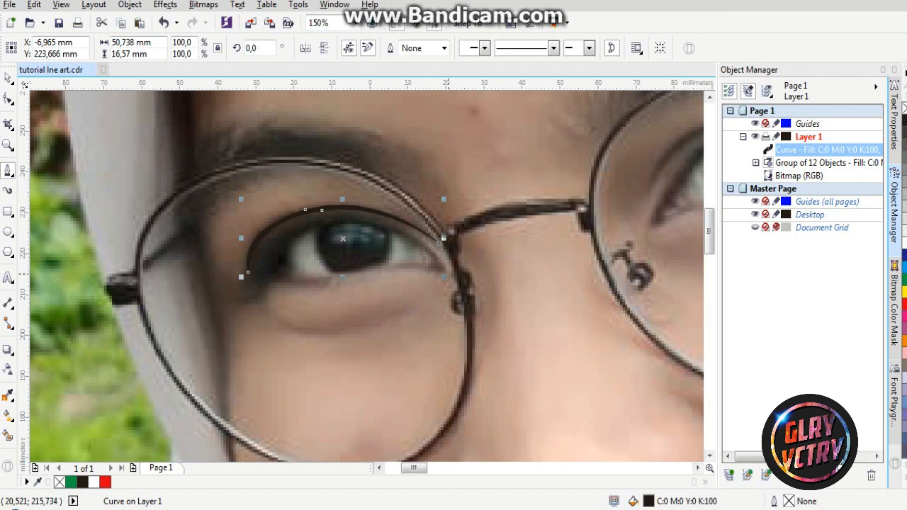
Trace the left eye's upper lash line from the inner to the outer corner, about 51 × 16 mm, ending in a corner node
left_click(447, 270)
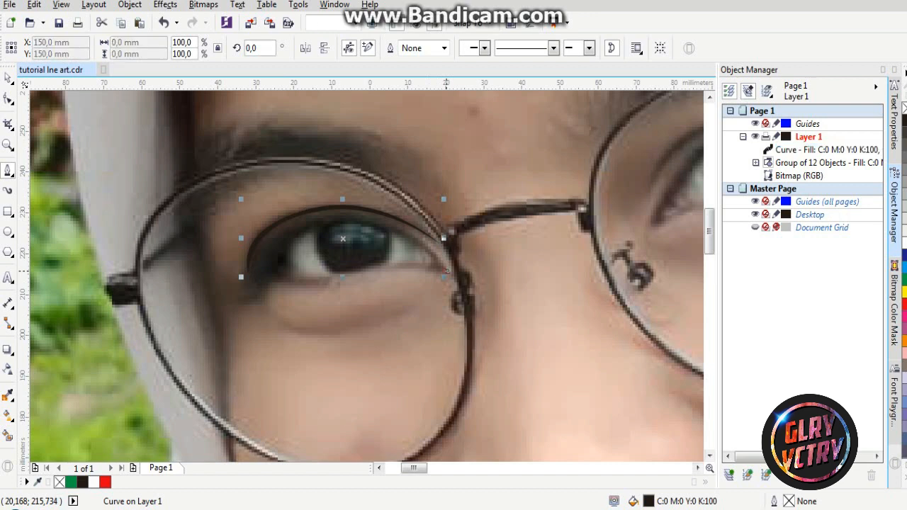
left_click_drag(323, 218, 239, 230)
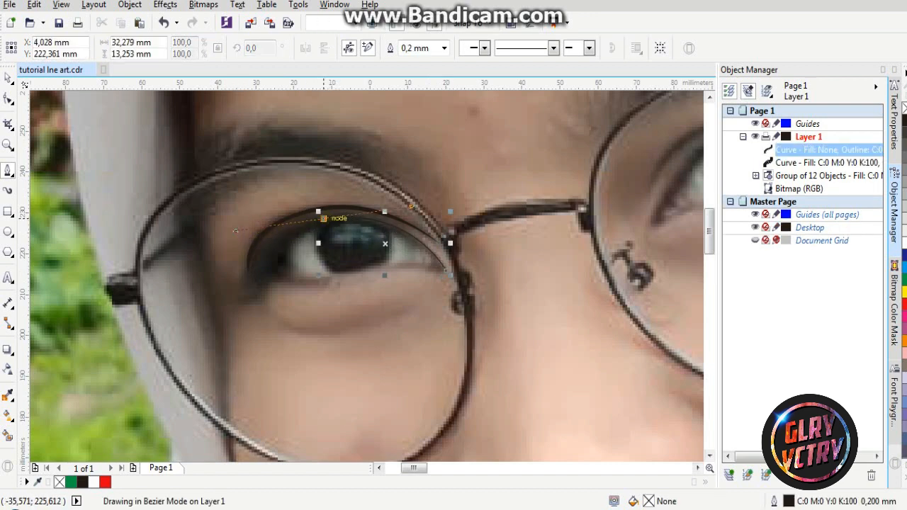
left_click_drag(250, 280, 233, 335)
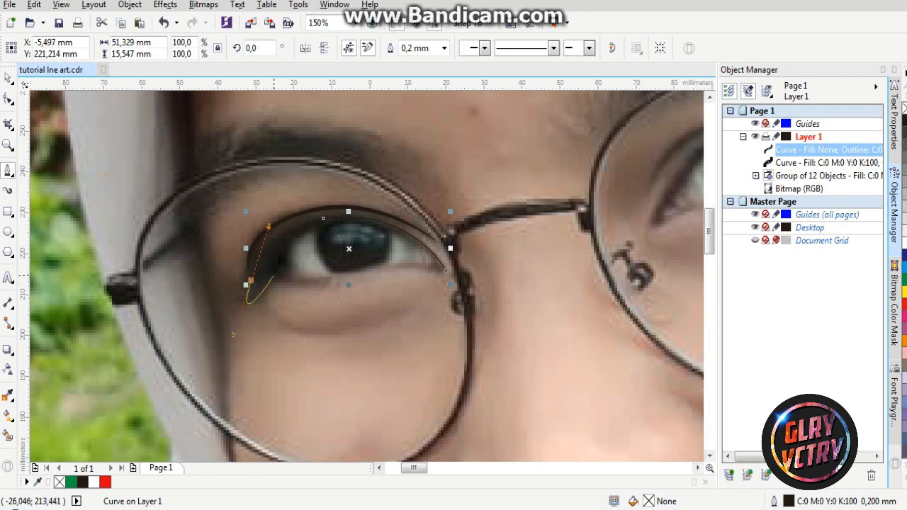
scroll(270, 257, "up", 2)
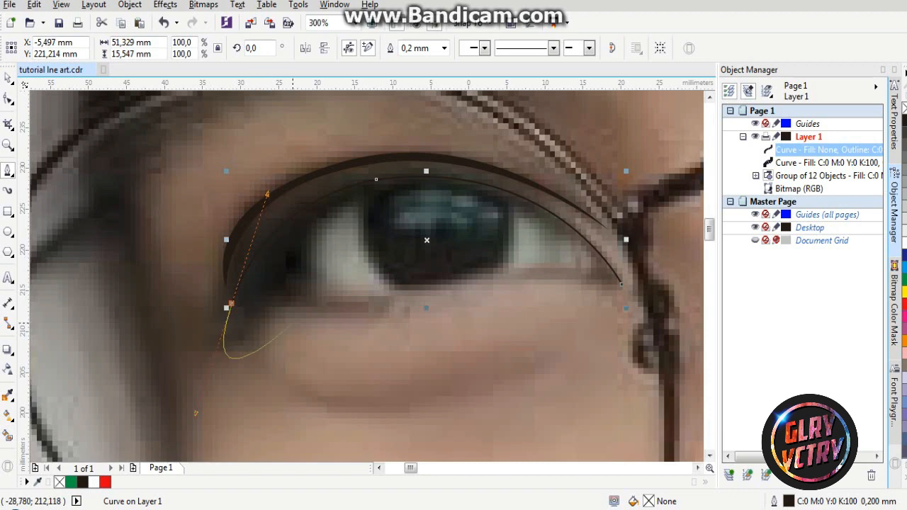
scroll(288, 324, "down", 2)
scroll(279, 312, "up", 2)
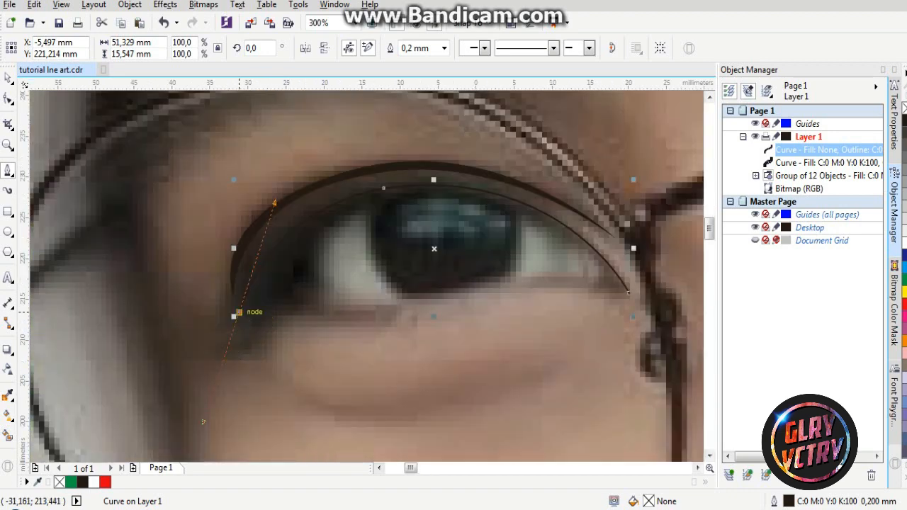
left_click(239, 311, "alt")
left_click(239, 311, "alt")
left_click_drag(238, 312, 204, 422)
Continue the curve from the outer corner along the lid's inner edge and down the iris's left side to a corner node at its base
left_click_drag(277, 286, 302, 251)
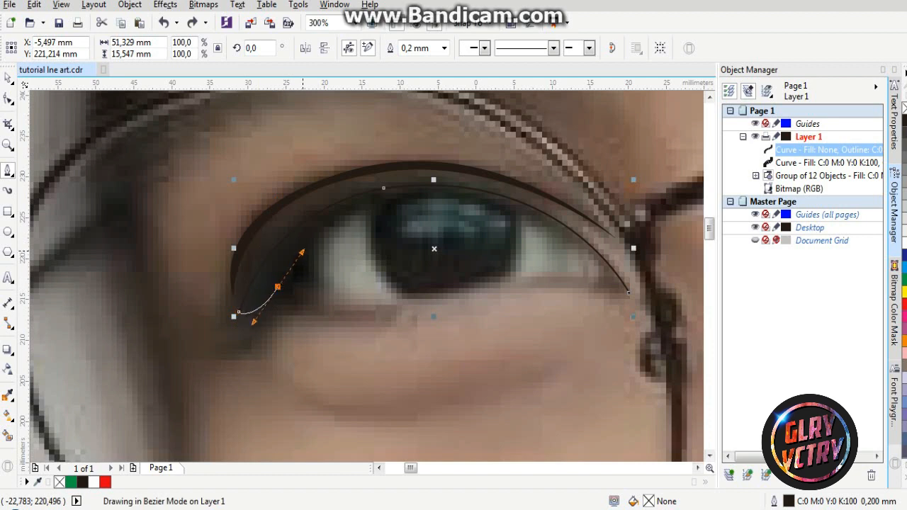
key("space")
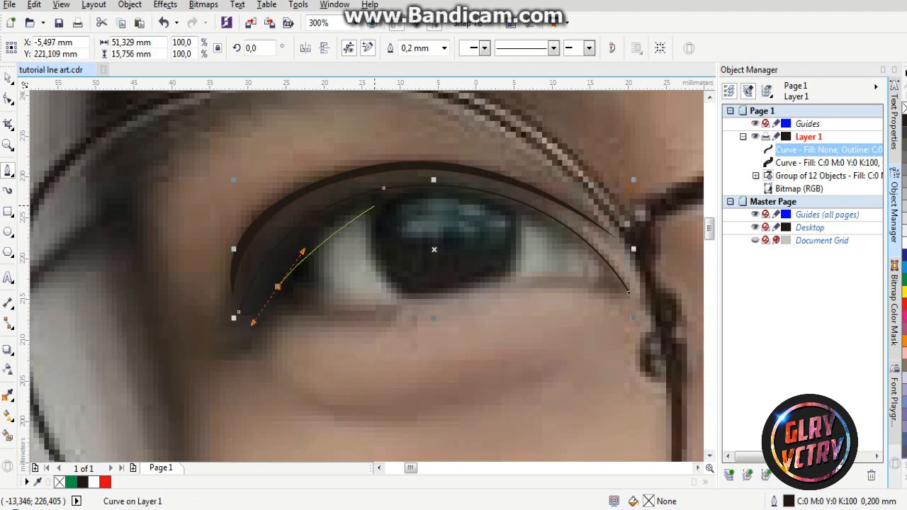
left_click_drag(371, 206, 418, 192)
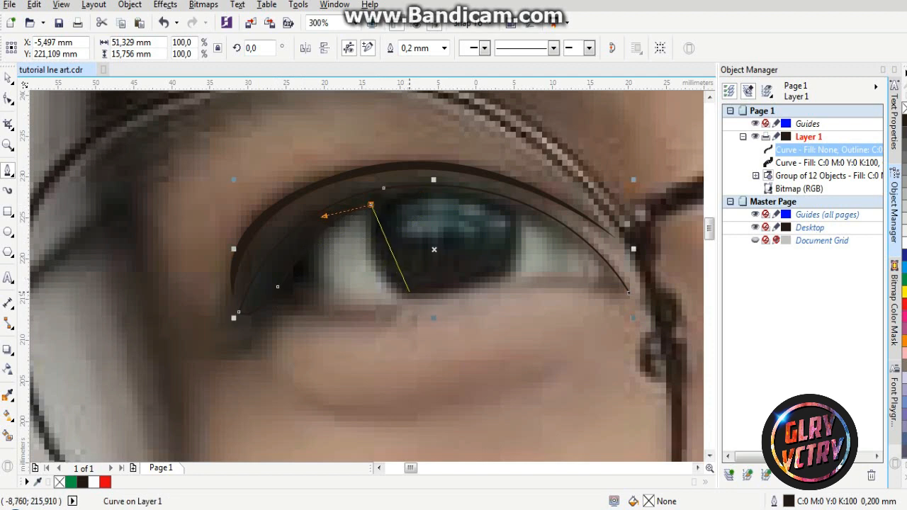
left_click_drag(410, 294, 456, 310)
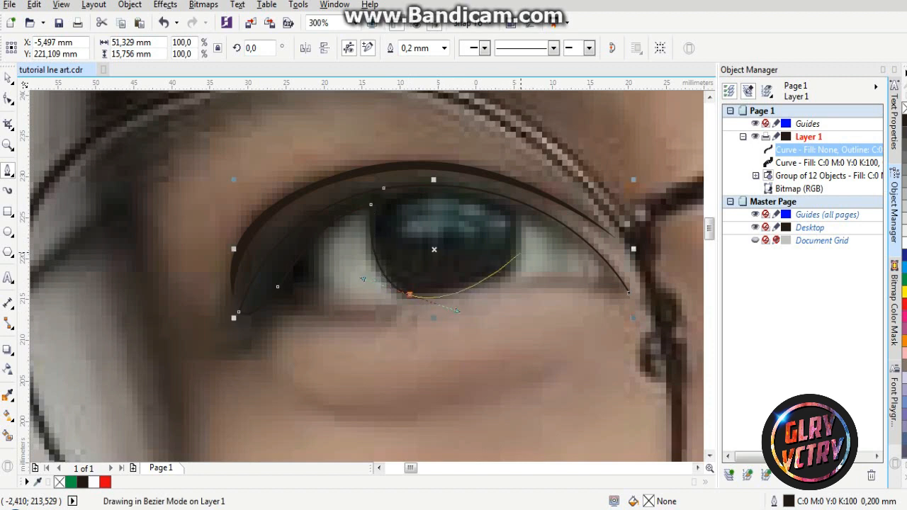
key("Escape")
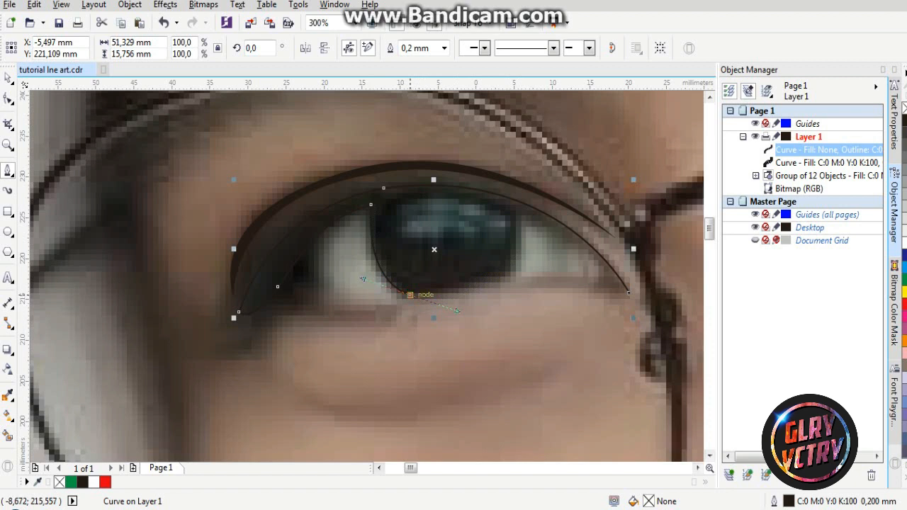
left_click(409, 294)
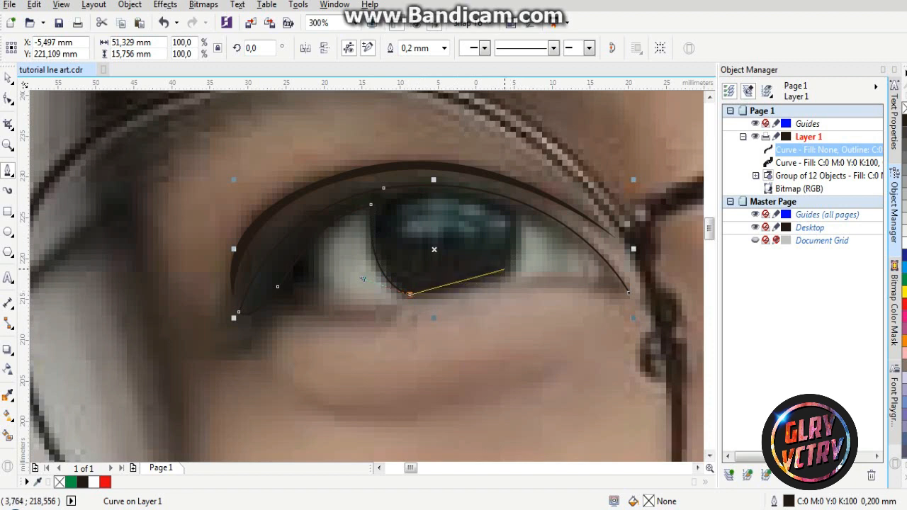
Continue the curve up the iris's right side, then along the upper edge of the eye white to the tear duct
left_click_drag(508, 263, 520, 243)
left_click_drag(517, 211, 518, 204)
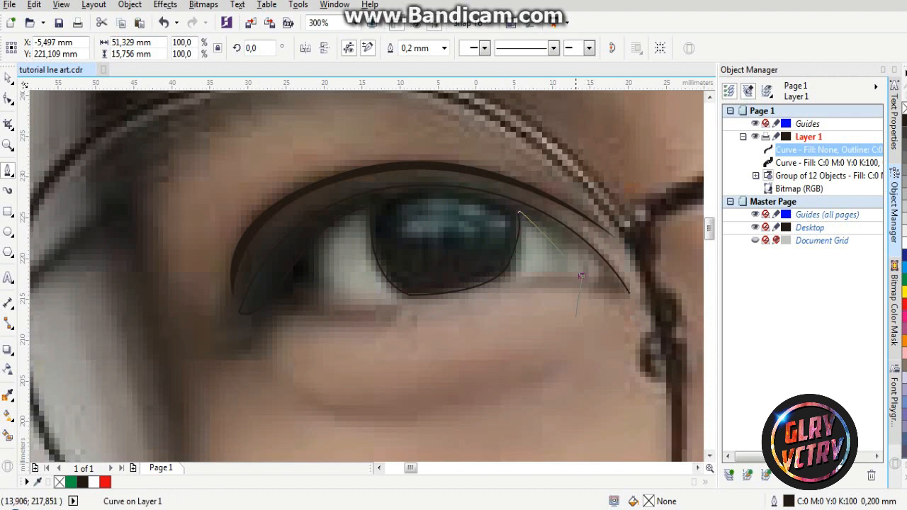
left_click(580, 275)
key("ctrl+z")
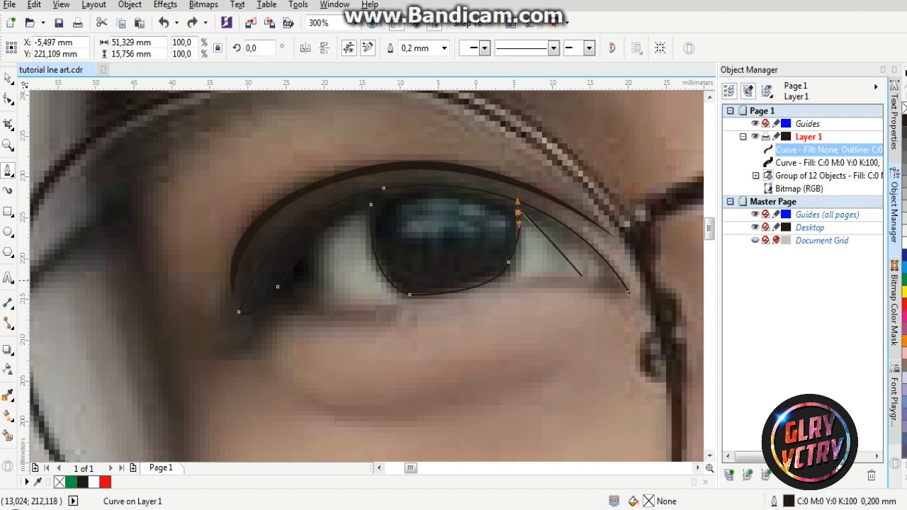
left_click_drag(581, 276, 568, 310)
key("space")
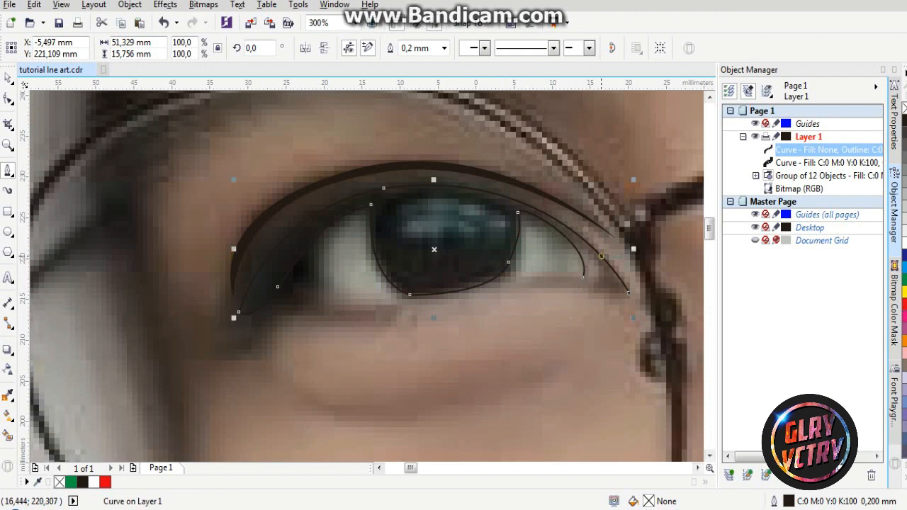
Trace the small fold at the inner corner and the rounded tear duct, continuing onto the lower lid beside the iris
scroll(582, 256, "up", 2)
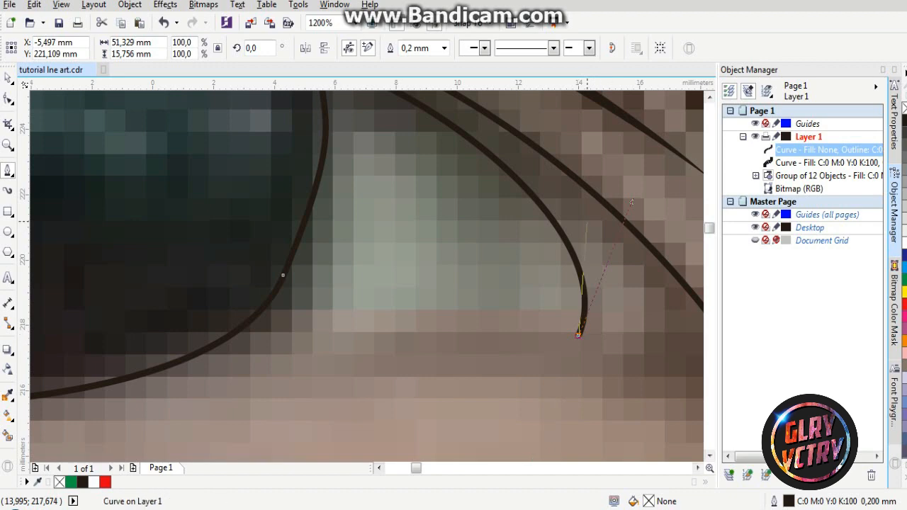
left_click_drag(578, 335, 530, 173)
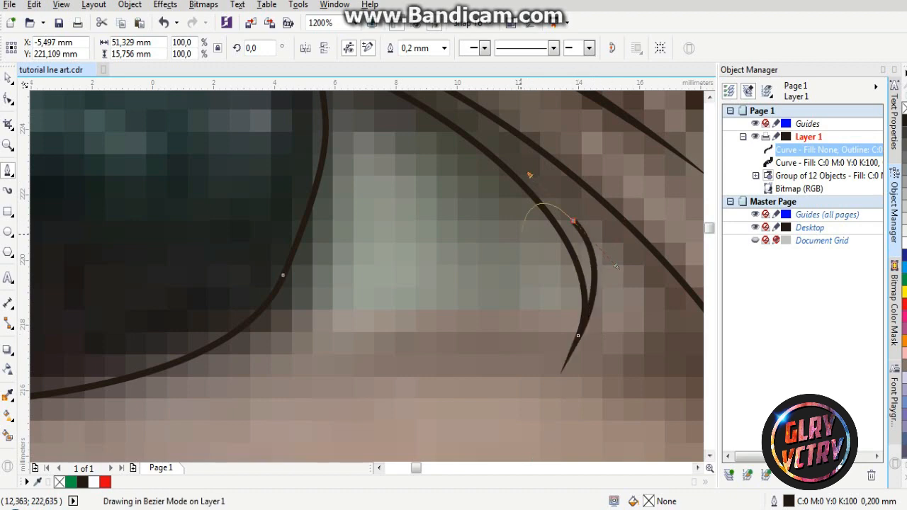
scroll(568, 250, "down", 1)
scroll(568, 249, "down", 2)
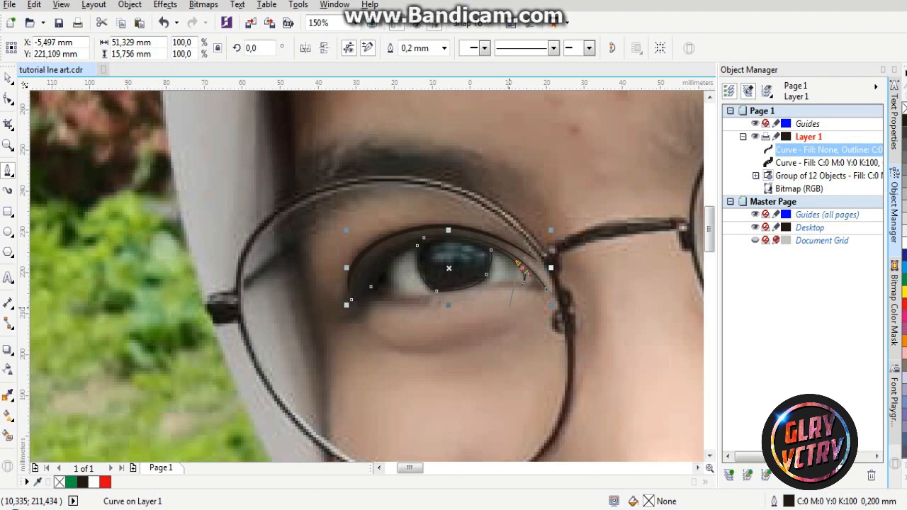
scroll(524, 268, "up", 1)
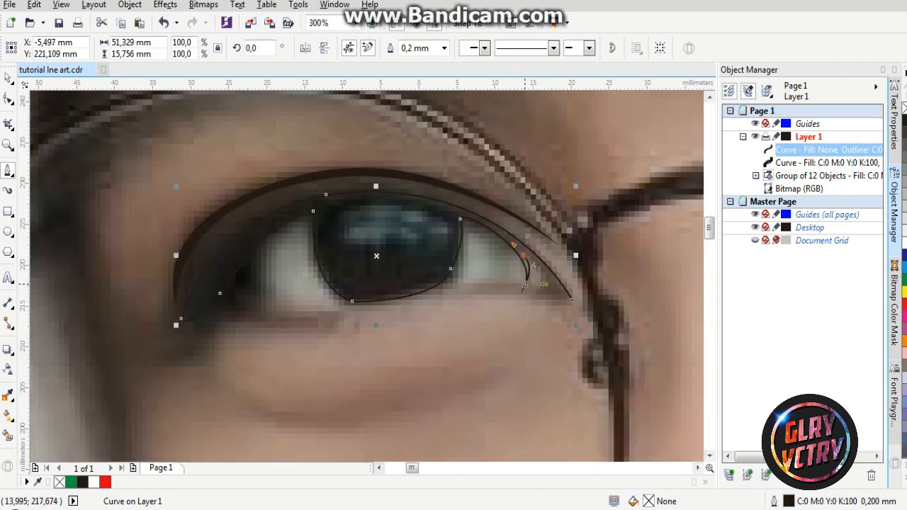
scroll(527, 273, "down", 1)
scroll(525, 281, "down", 1)
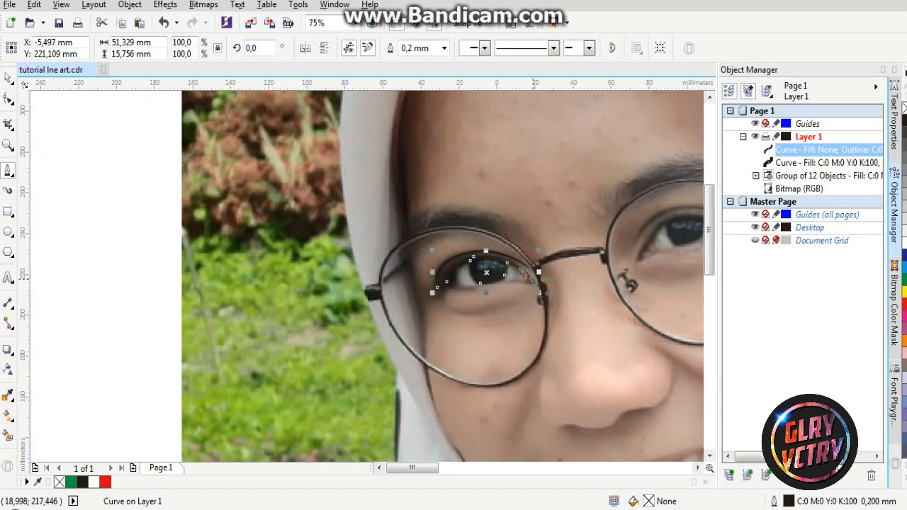
scroll(534, 283, "up", 3)
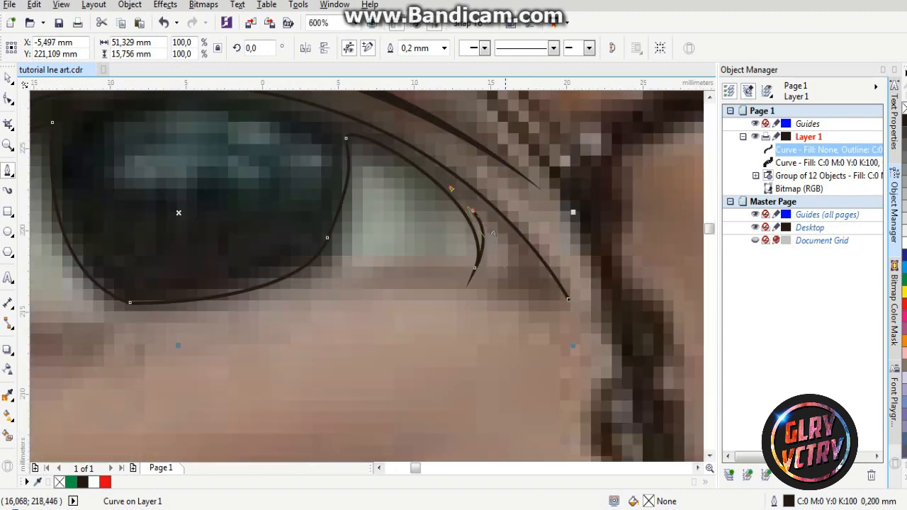
left_click(520, 283)
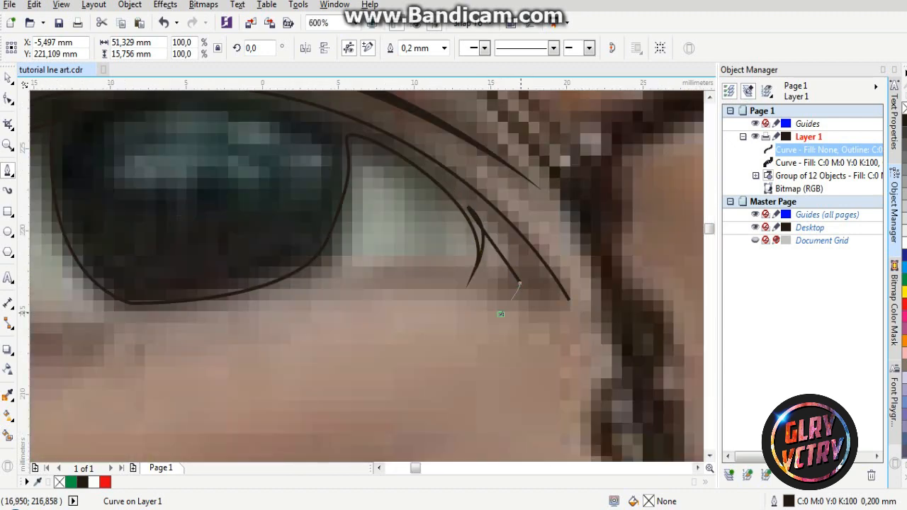
key("ctrl+z")
left_click_drag(527, 282, 543, 246)
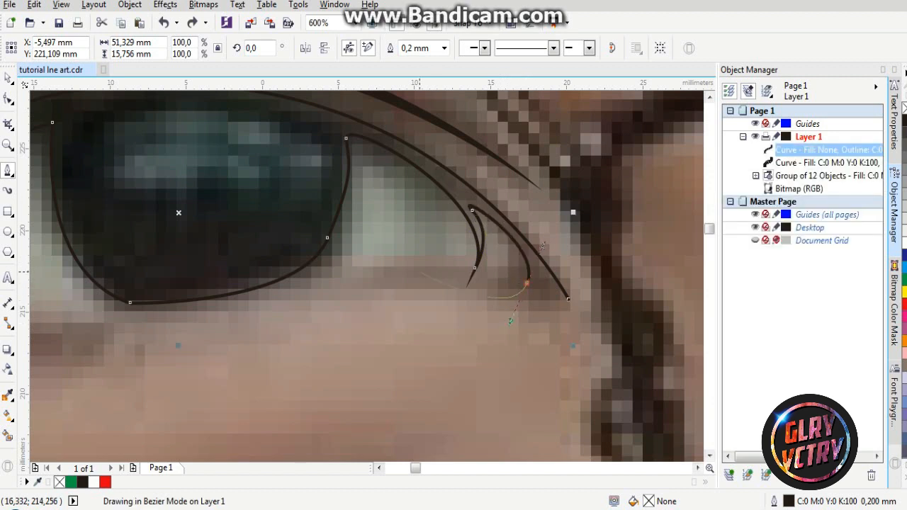
left_click_drag(370, 269, 323, 292)
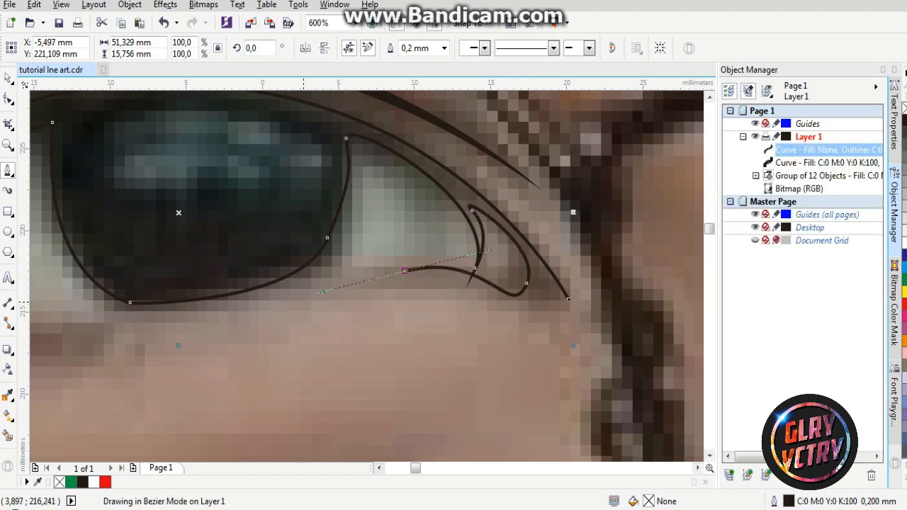
Extend the curve along the lower lid beneath the iris to a corner node just past the iris's lower left side
scroll(323, 291, "down", 1)
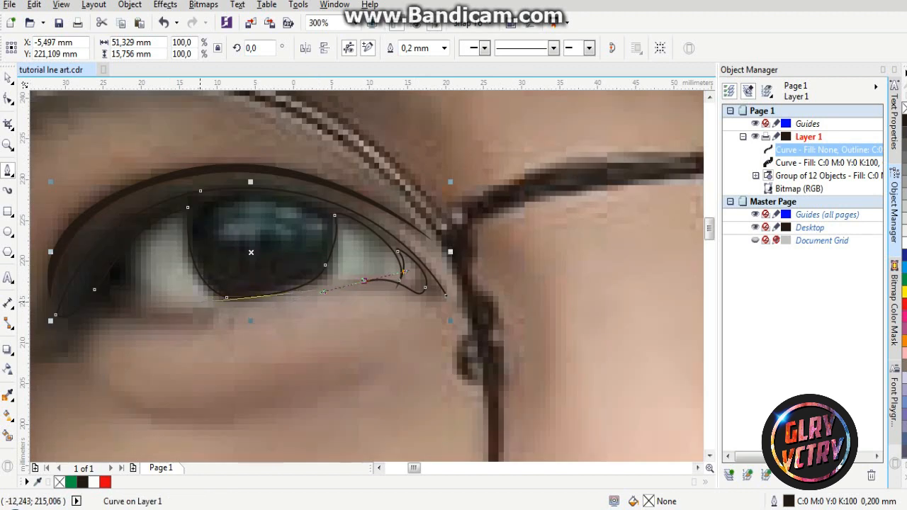
left_click(199, 303)
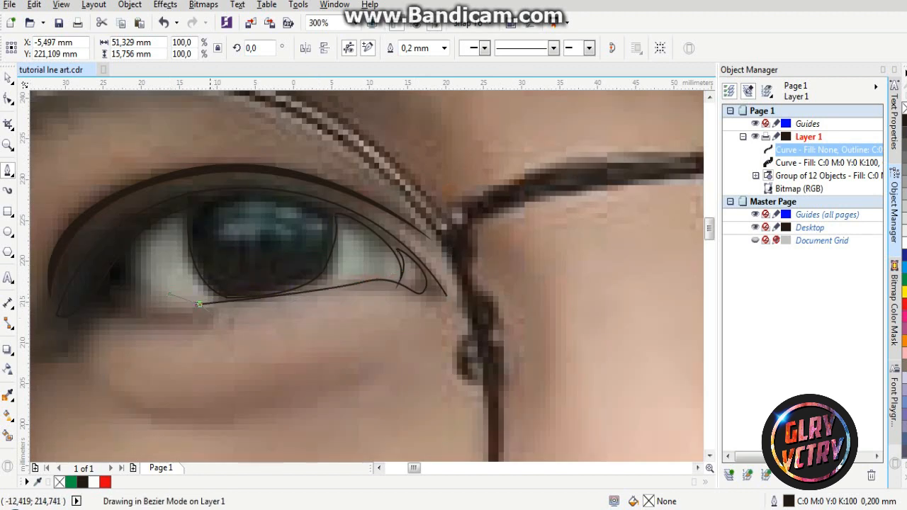
key("ctrl+z")
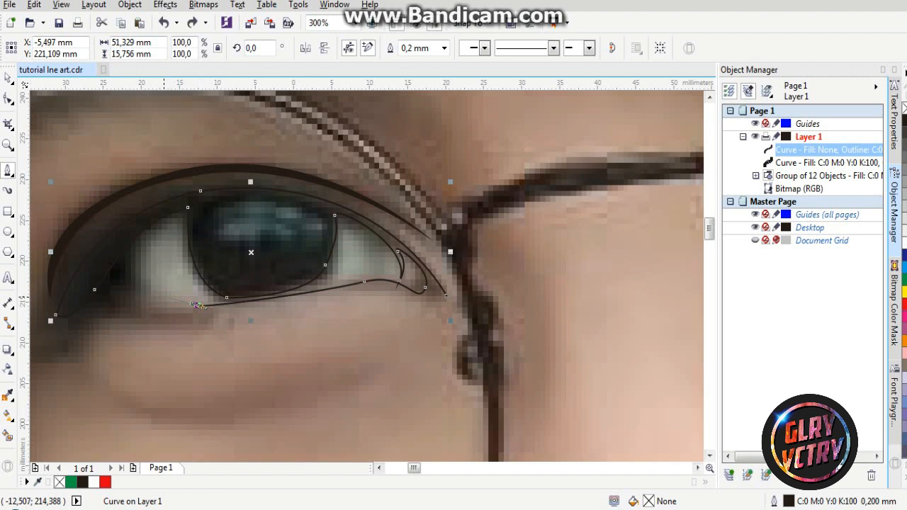
left_click(198, 305)
key("ctrl+z")
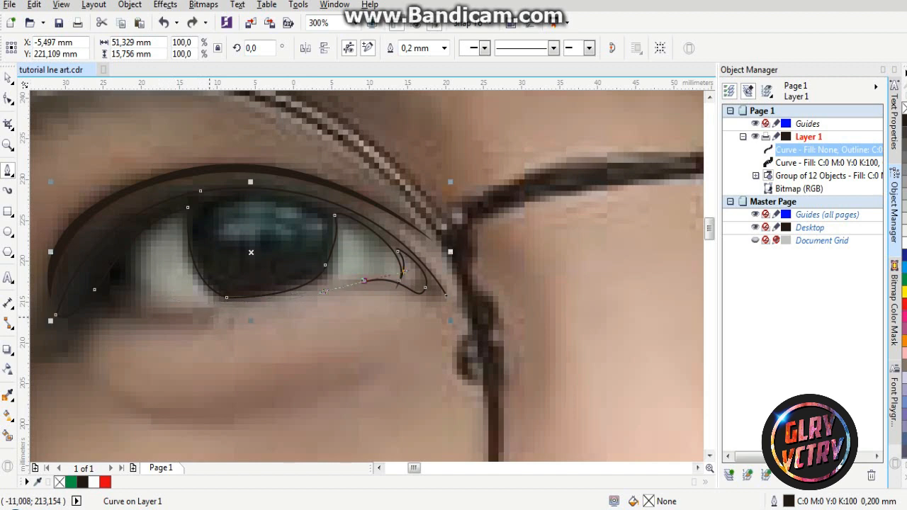
left_click_drag(201, 304, 175, 299)
double_click(202, 302)
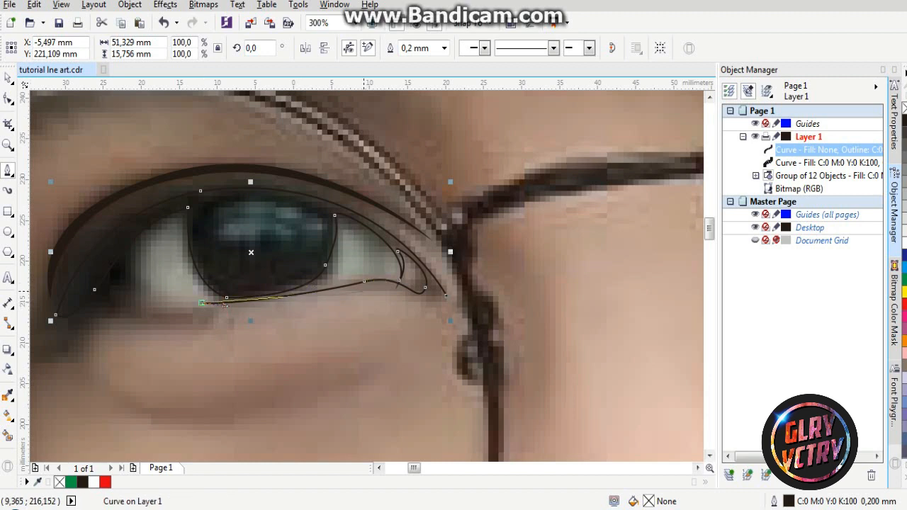
Close the curve back along the lower lid to the inner corner and fill it black (K:100) without outline
left_click_drag(364, 291, 399, 282)
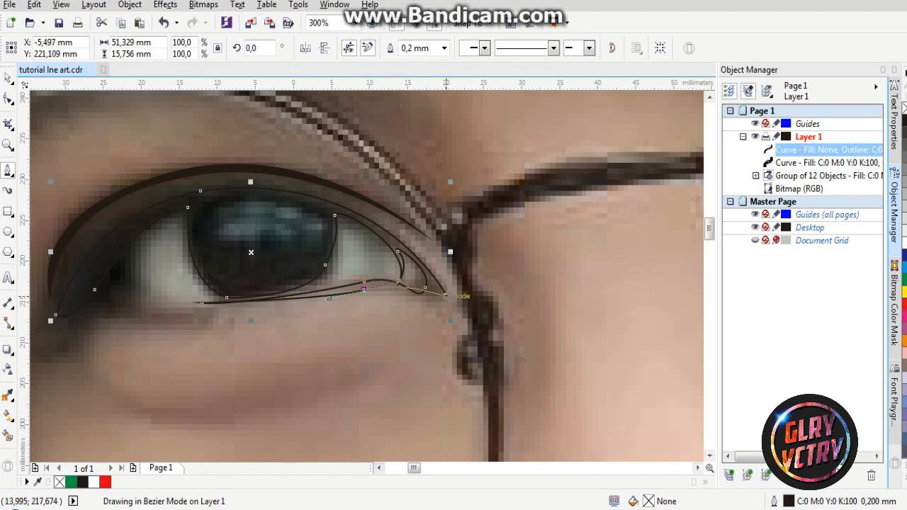
left_click(445, 295)
left_click_drag(424, 309, 424, 309)
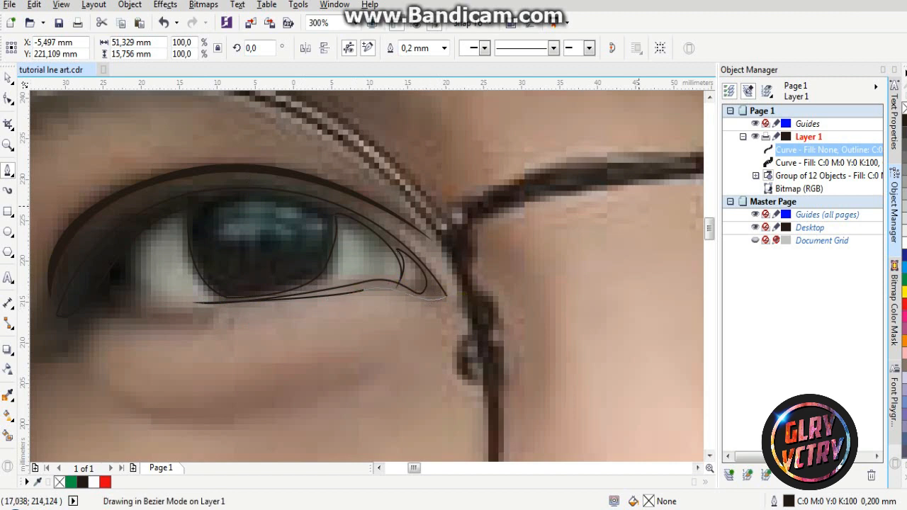
left_click(904, 120)
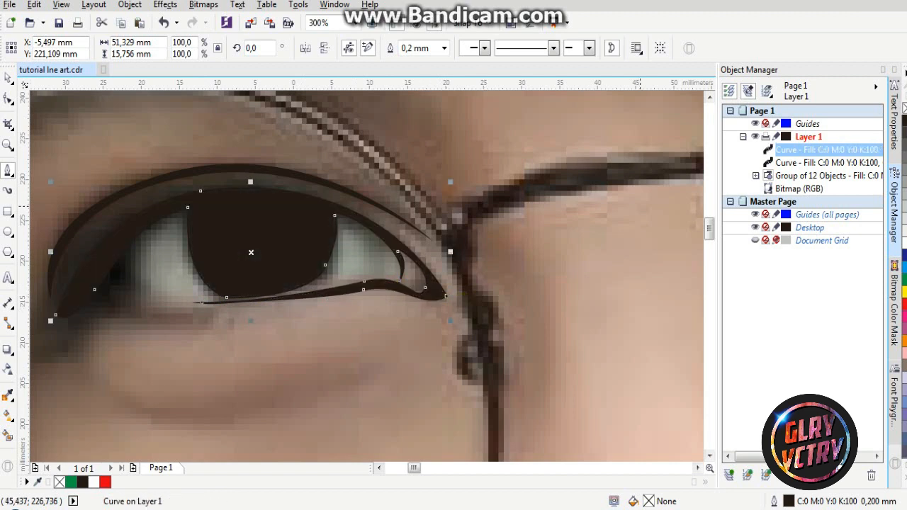
right_click(904, 107)
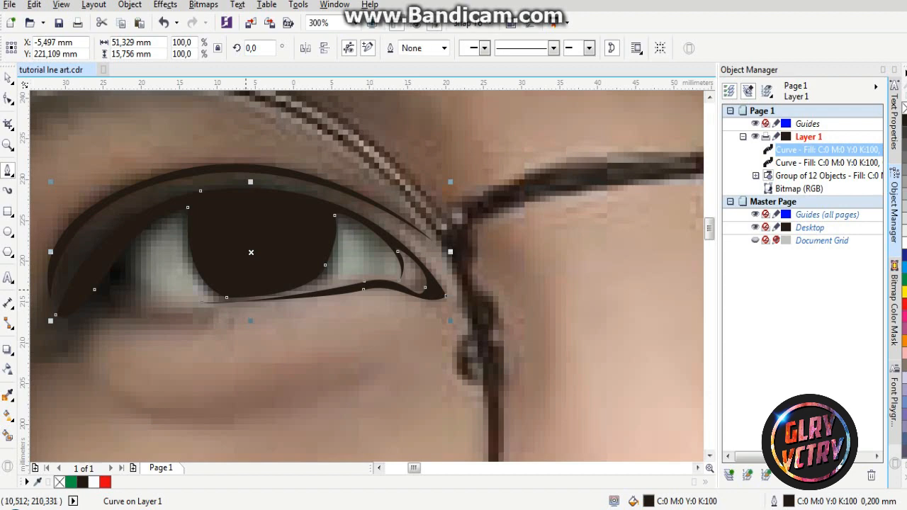
Trace the lower lid from the outer corner to below the iris as a closed curve about 21 × 4 mm, filled black (K:100) without outline
scroll(286, 276, "down", 2)
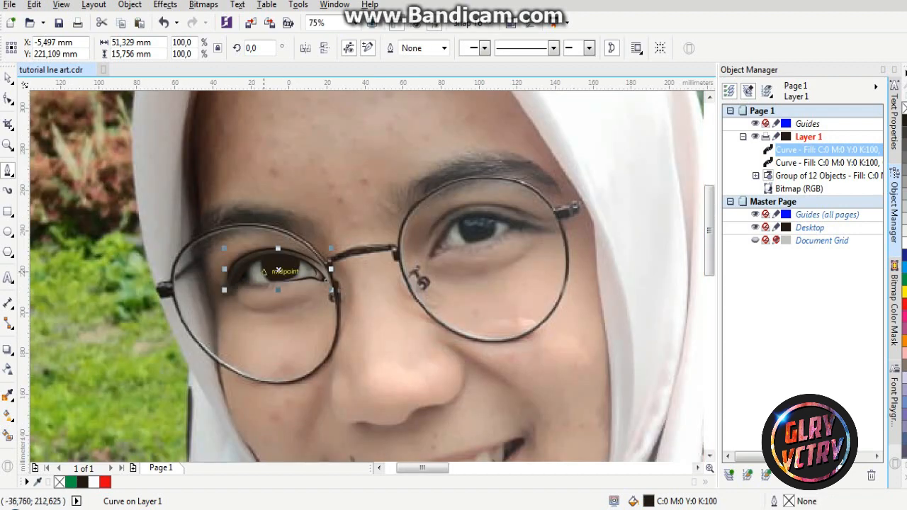
scroll(254, 283, "up", 2)
scroll(185, 287, "up", 2)
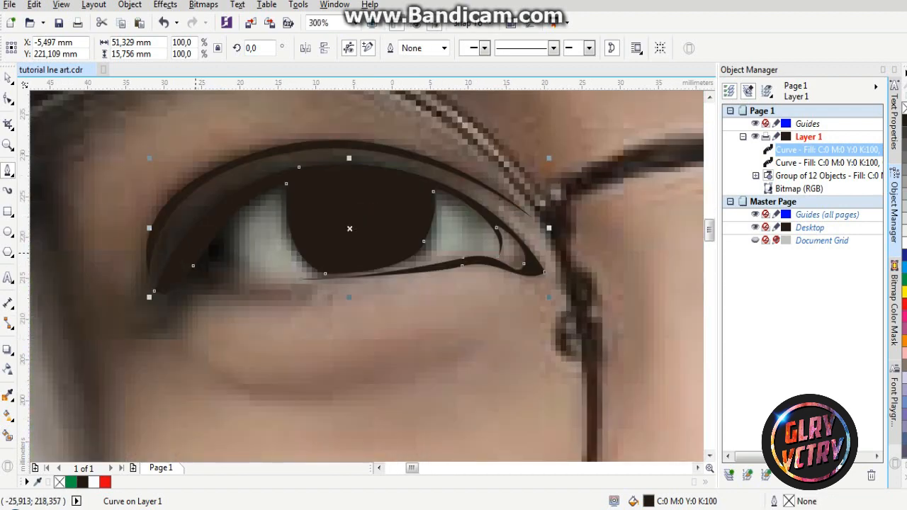
key("Escape")
left_click(189, 252)
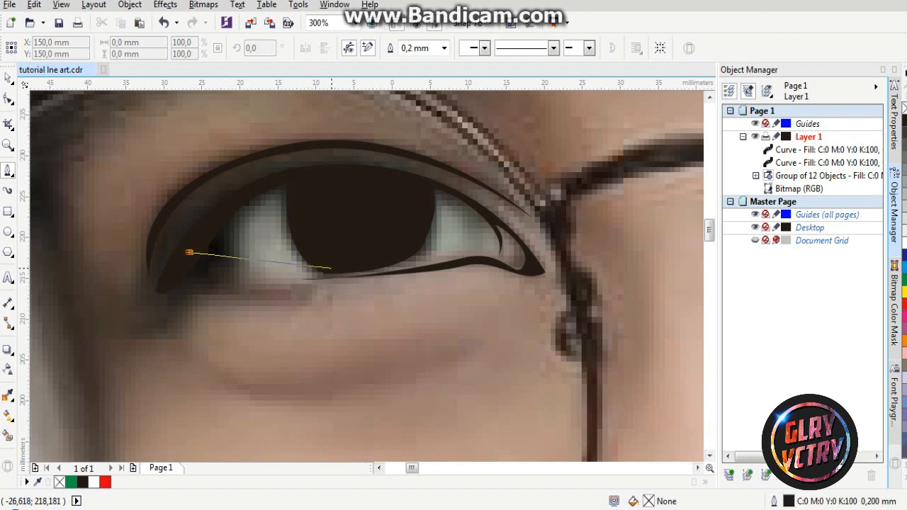
left_click_drag(338, 278, 455, 260)
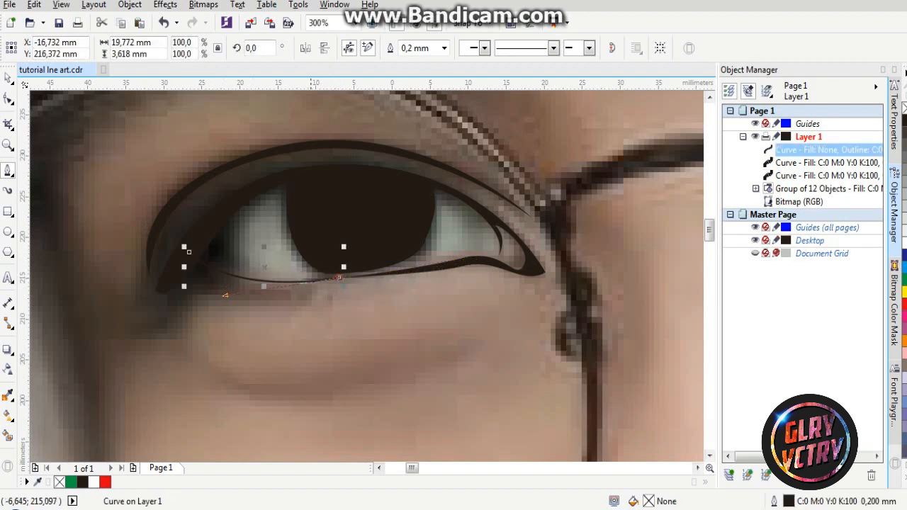
left_click_drag(183, 261, 128, 220)
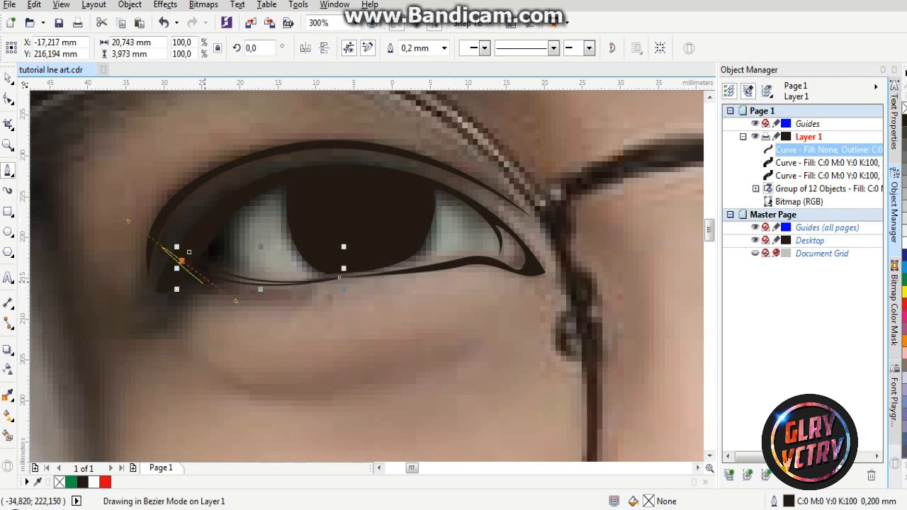
left_click(189, 252)
left_click(903, 120)
right_click(904, 107)
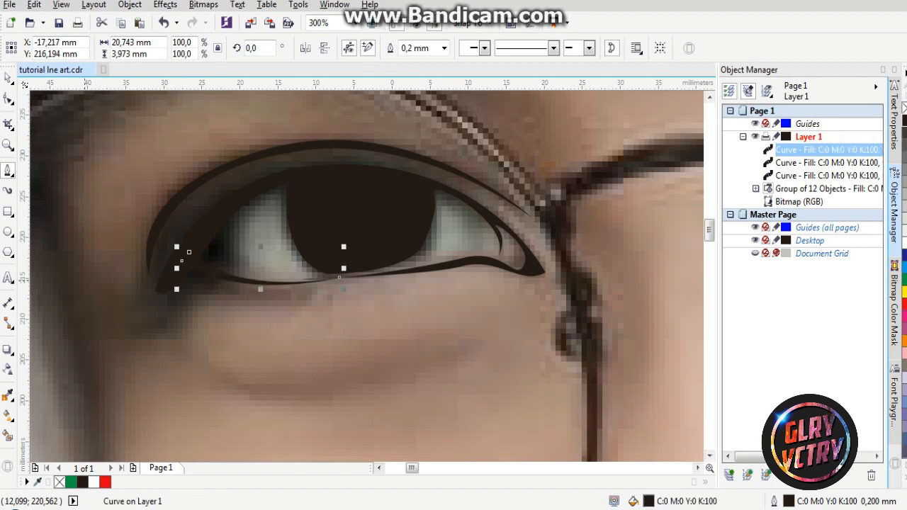
Draw a circle about 1.2 mm in diameter inside the iris with a 0.2 mm white outline and no fill
key("F7")
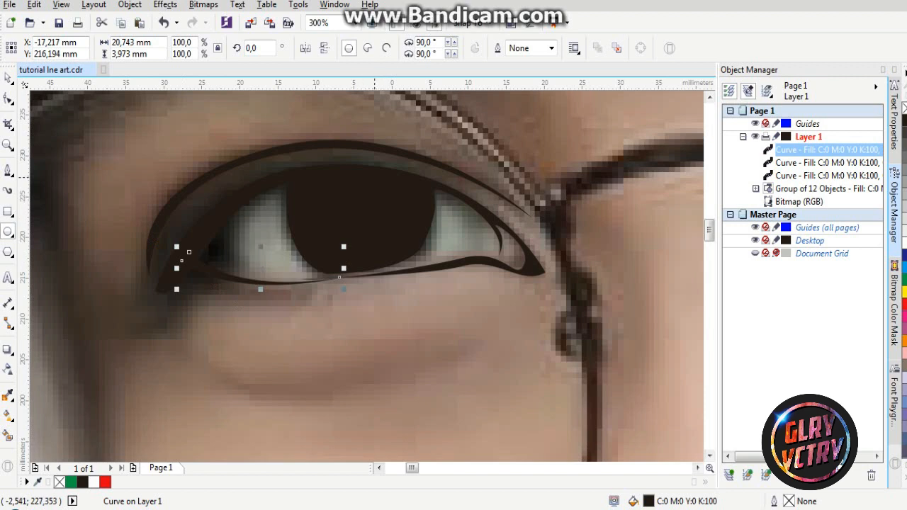
scroll(374, 177, "up", 1)
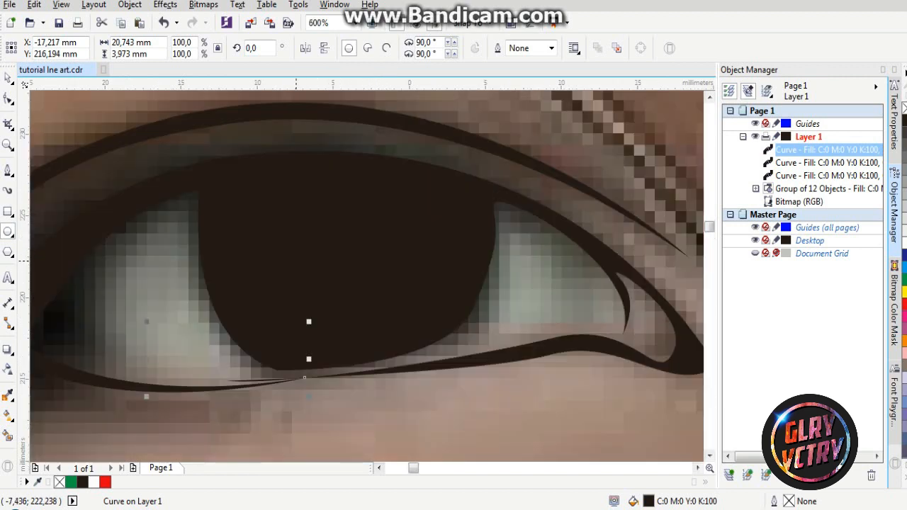
left_click(297, 262)
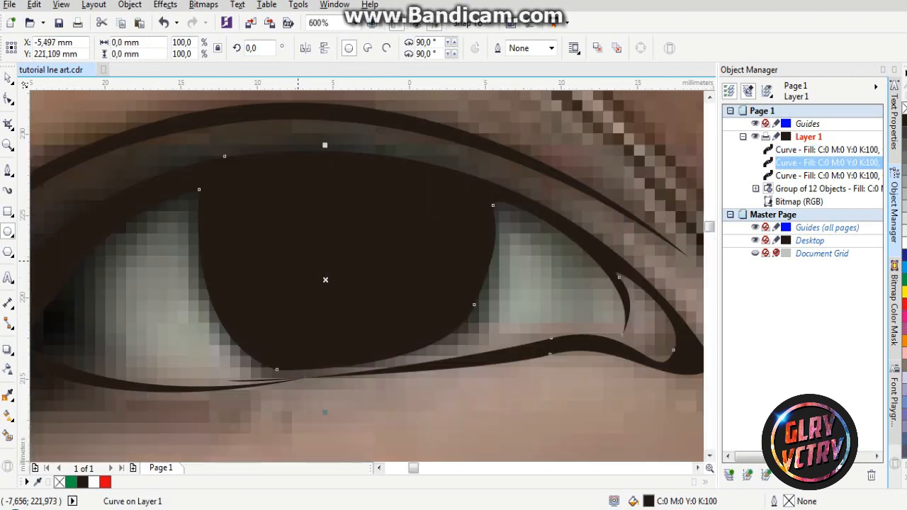
left_click_drag(299, 260, 318, 277)
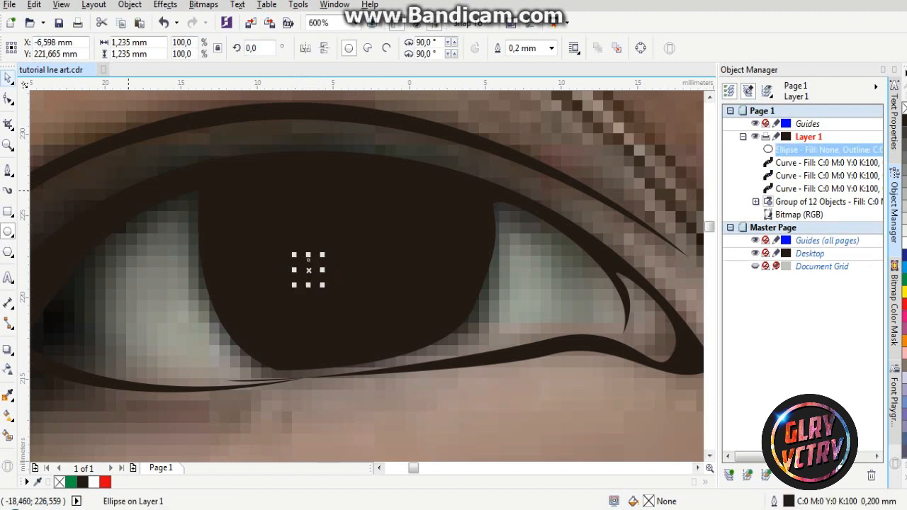
key("space")
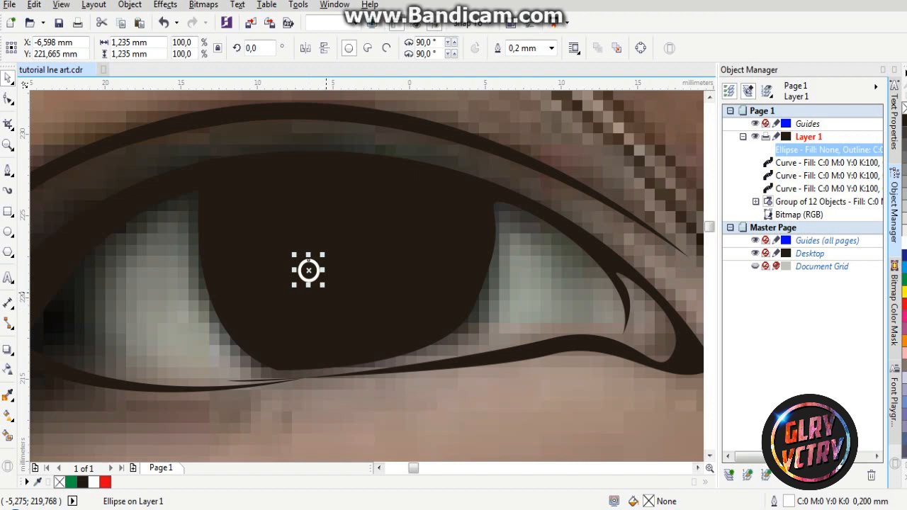
Duplicate the white circle, enlarge the copy to about 3 mm, place it above and left of the original, and select the small circle
key("ctrl+v")
left_click_drag(323, 285, 338, 301)
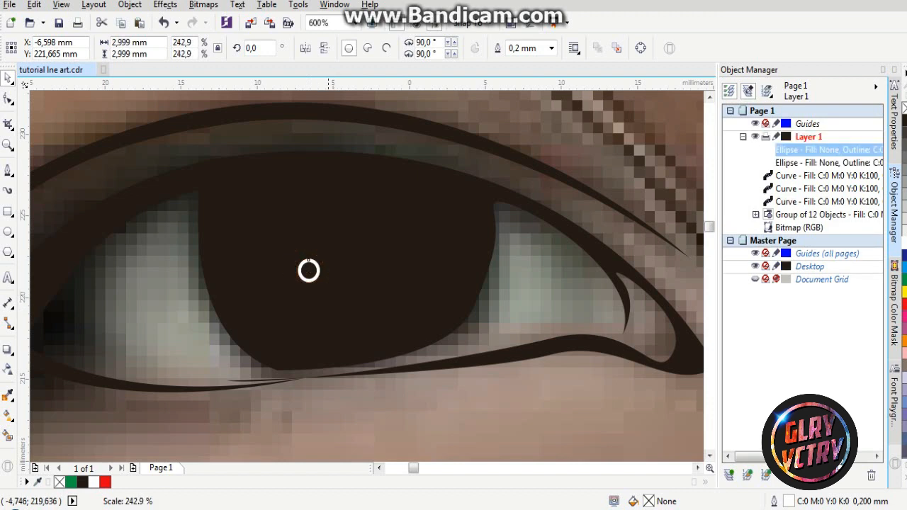
left_click_drag(308, 270, 279, 225)
left_click(309, 270)
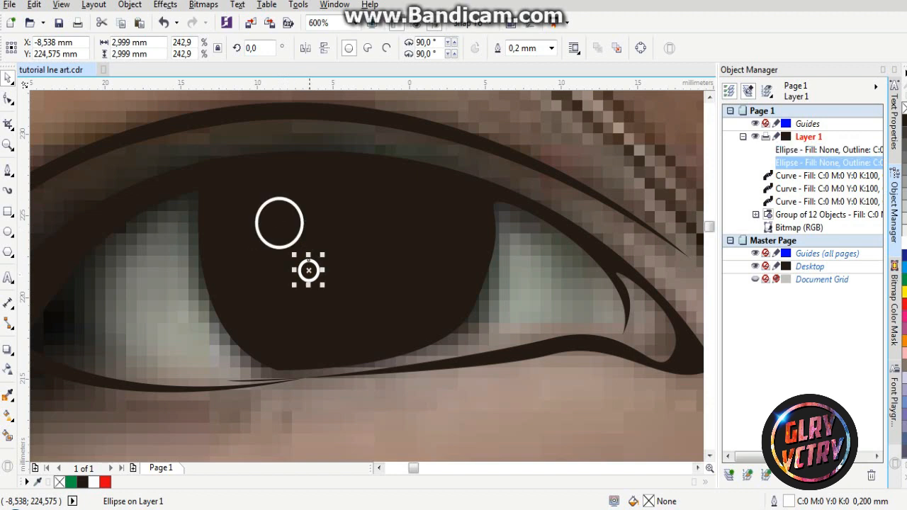
left_click(309, 270)
left_click(309, 261)
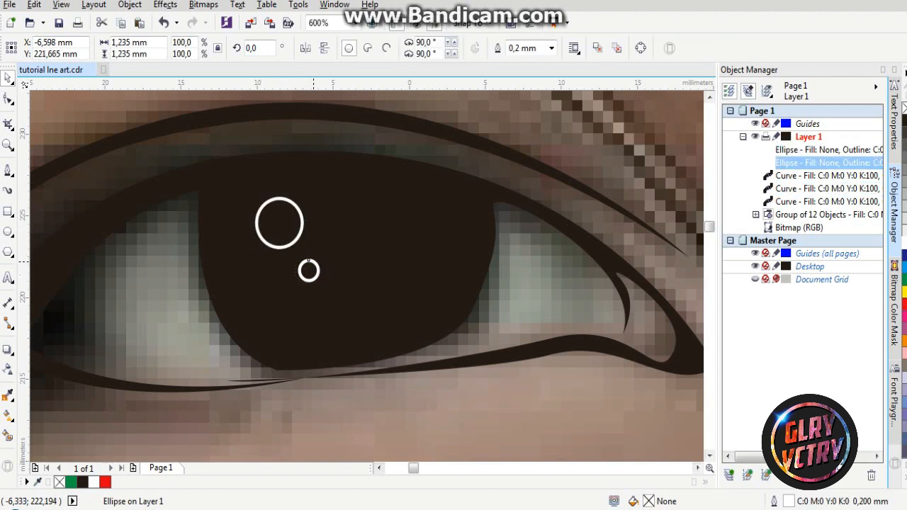
Move the small circle closer to the large one, trim both circles out of the black eye shape, and delete them
left_click_drag(309, 261, 312, 251)
left_click(296, 239, "shift")
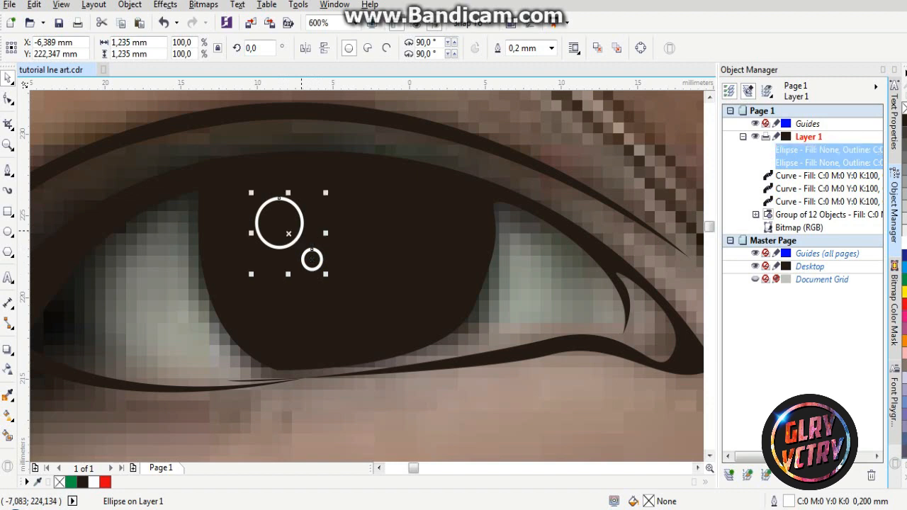
left_click(354, 319, "shift")
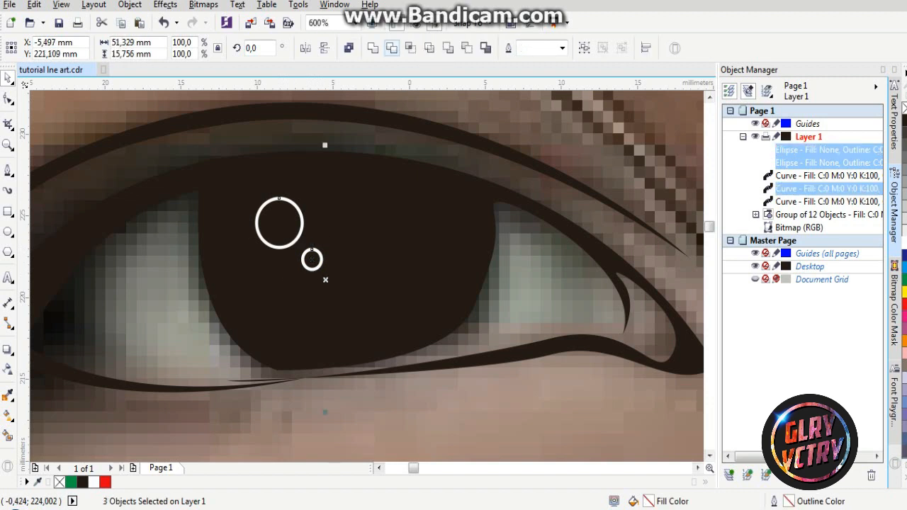
left_click(391, 47)
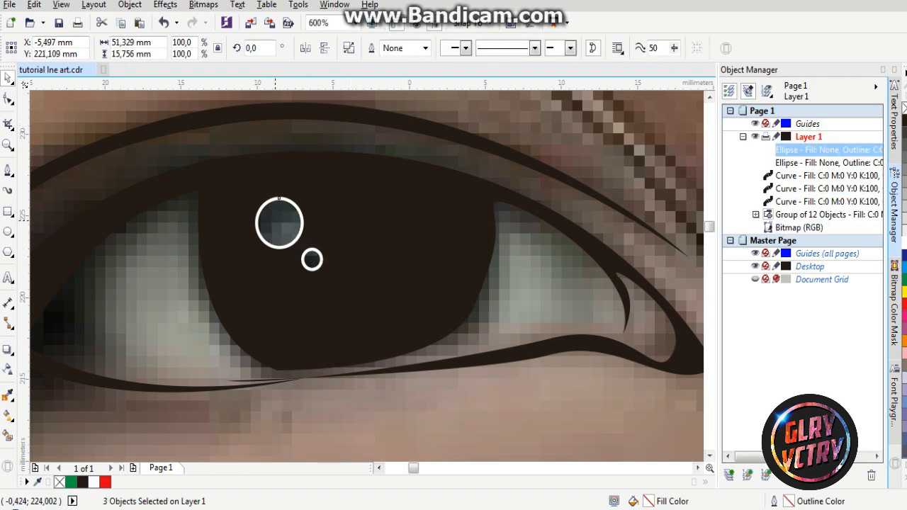
key("Delete")
key("Delete")
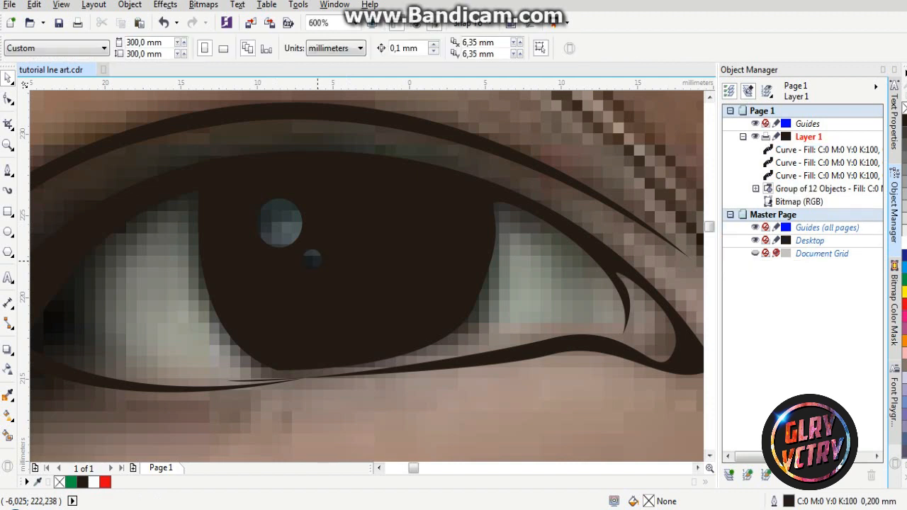
Trace the crease under the eye as a closed curve about 36 × 6 mm, filled black (K:100) without outline
key("F3")
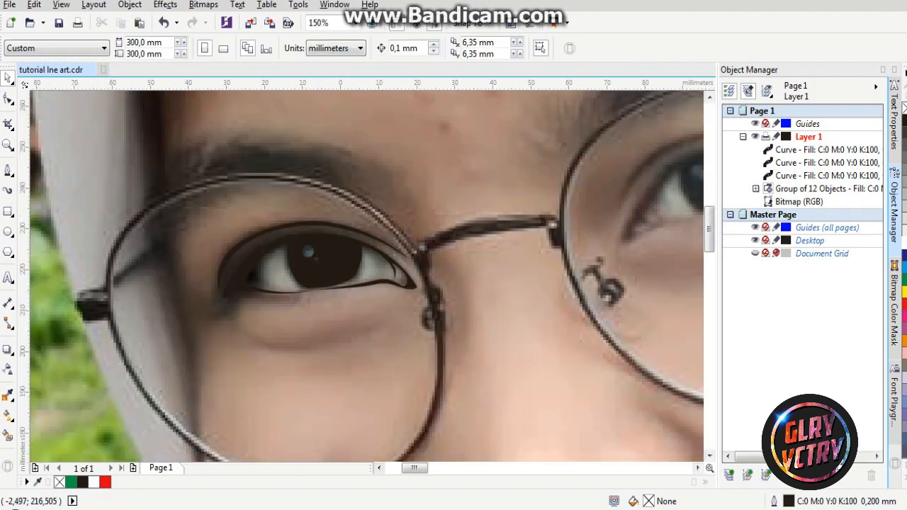
key("F5")
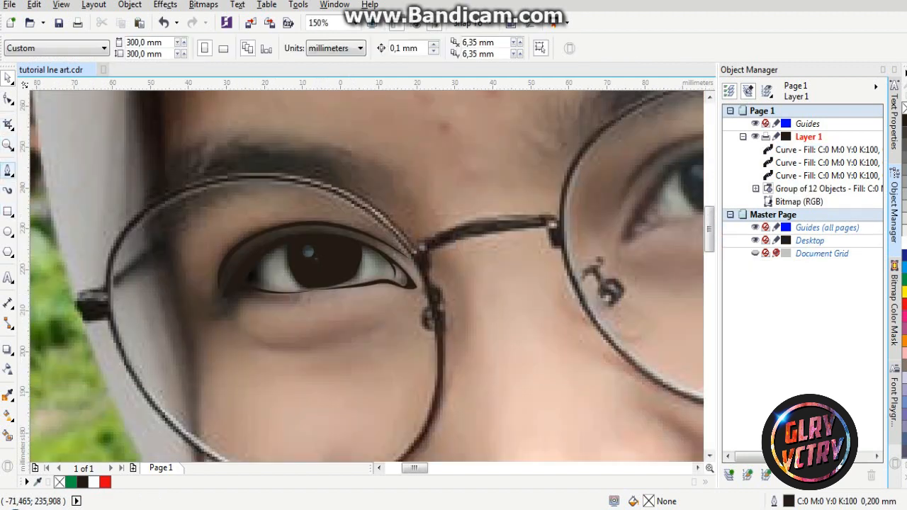
scroll(310, 340, "up", 2)
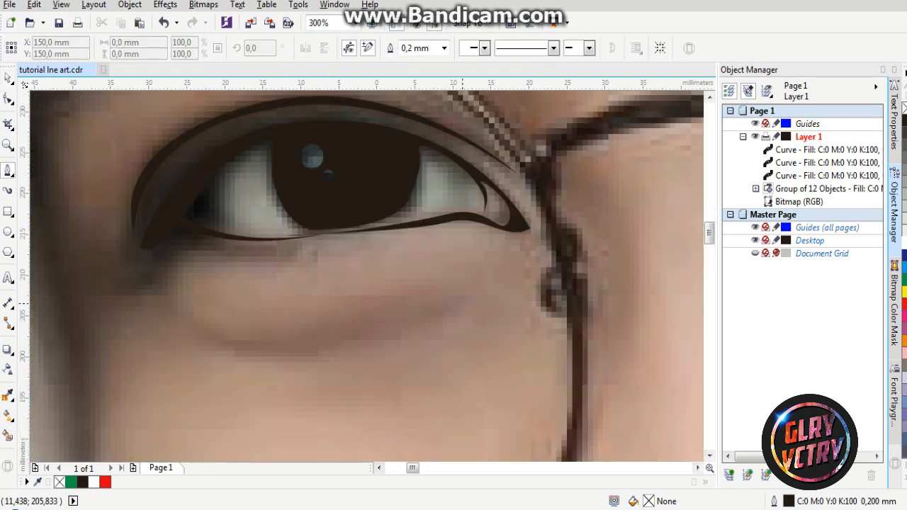
left_click_drag(188, 325, 88, 255)
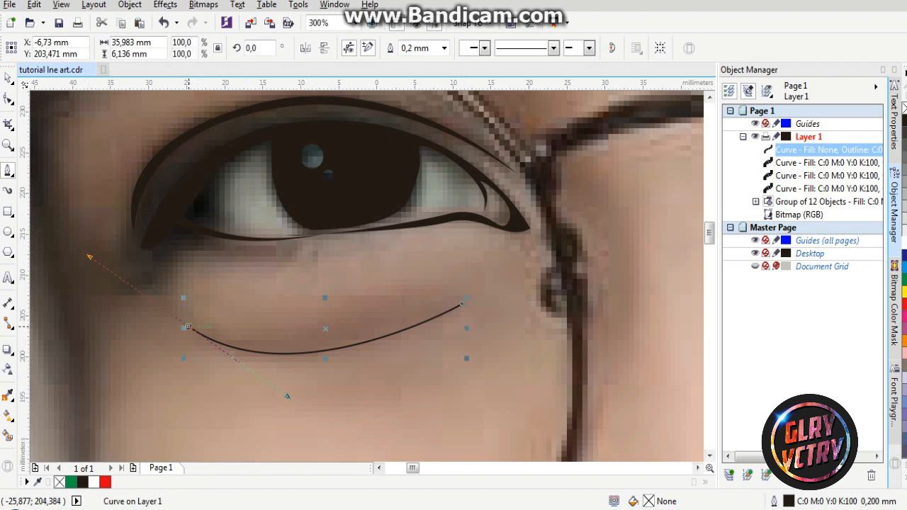
left_click(461, 303)
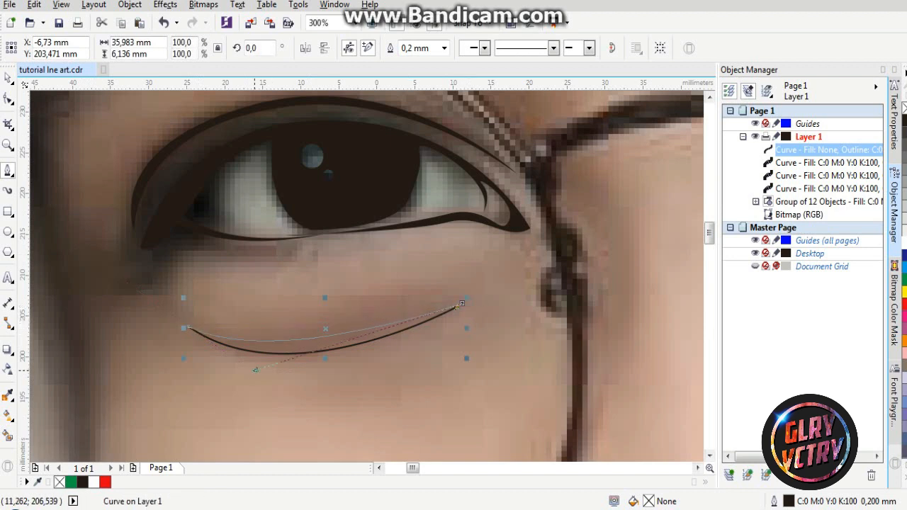
left_click(461, 303)
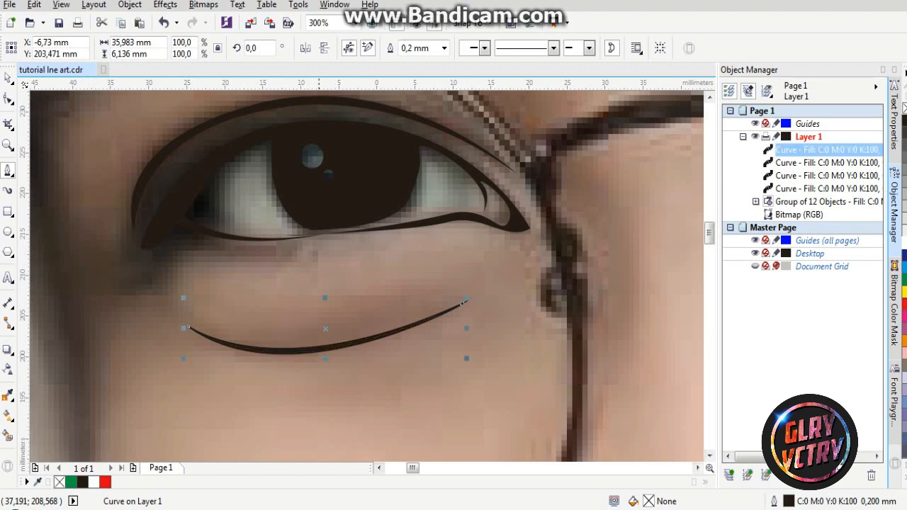
scroll(357, 349, "down", 4)
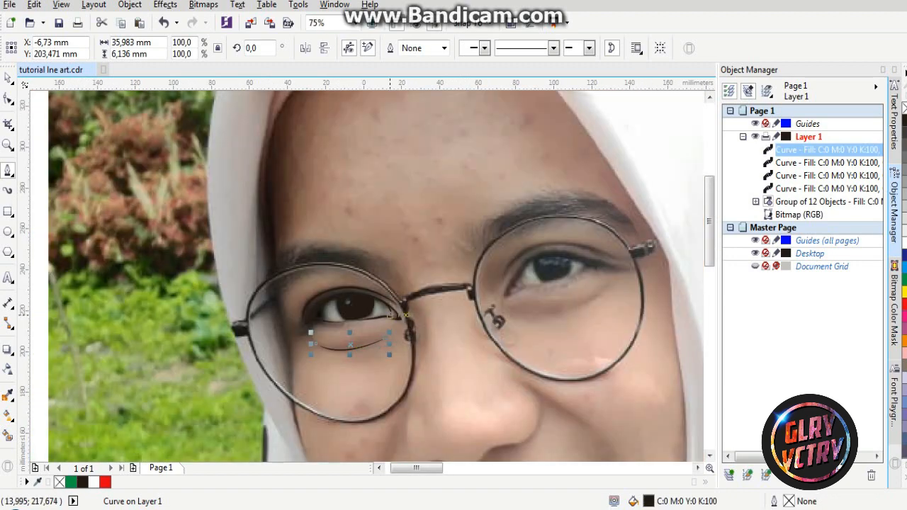
scroll(340, 299, "up", 2)
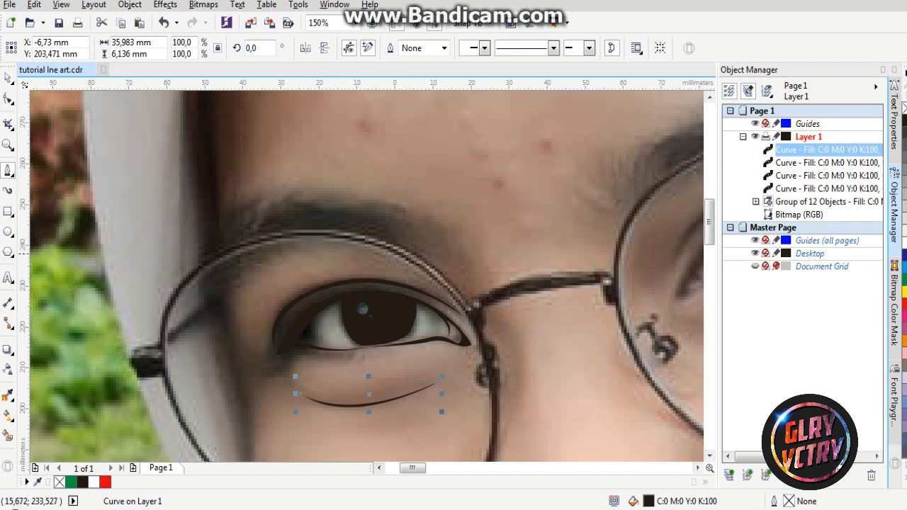
scroll(454, 319, "down", 3)
scroll(382, 312, "up", 3)
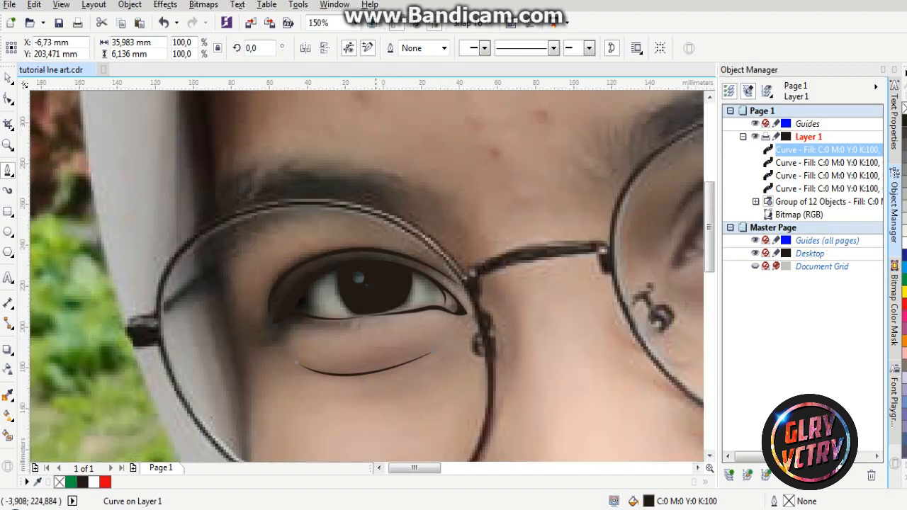
scroll(375, 283, "down", 2)
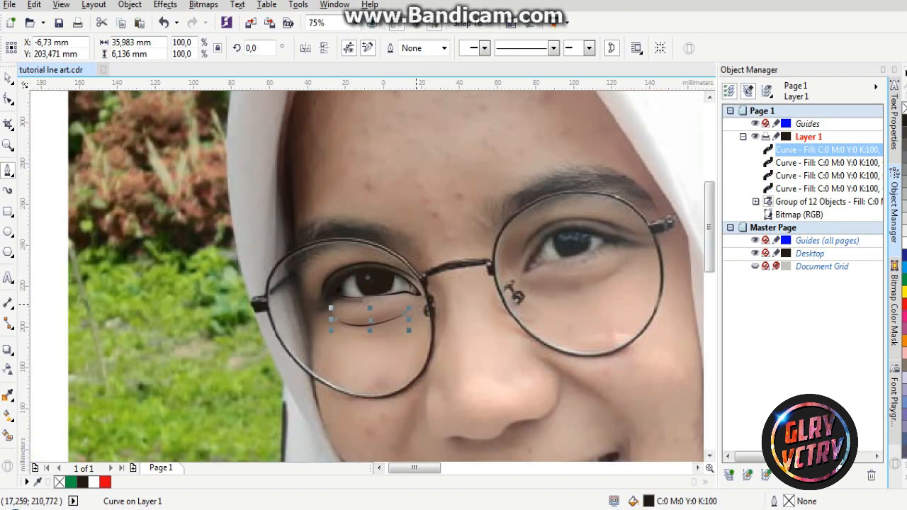
scroll(339, 287, "up", 2)
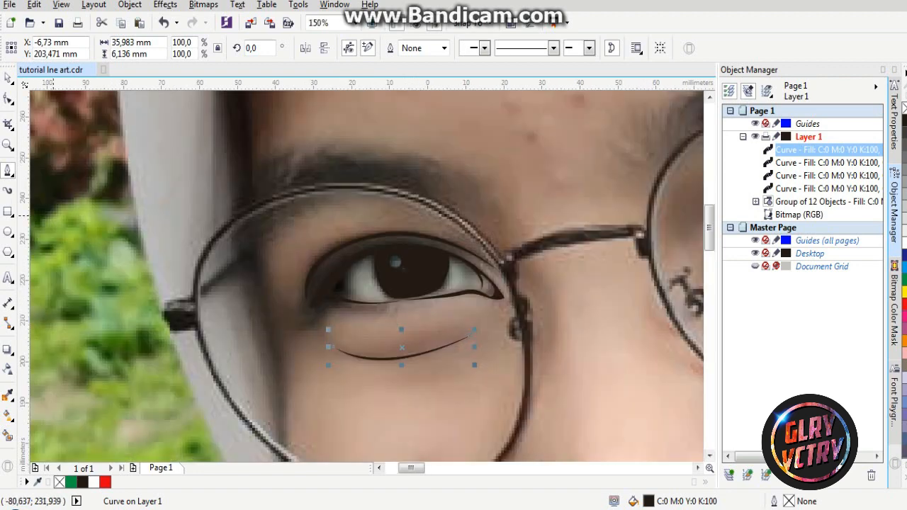
Move the trimmed eye shape up over the brow to check its cut-out highlights, and undo the move
left_click(8, 78)
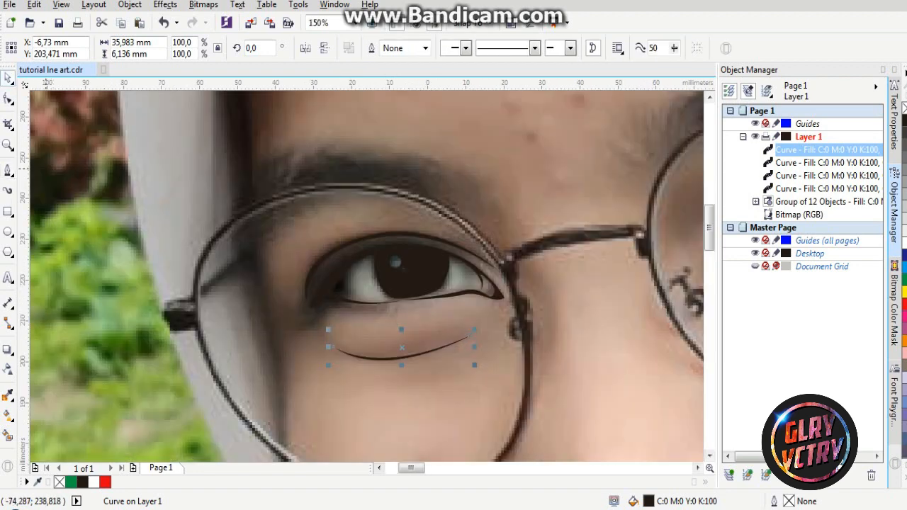
scroll(400, 244, "down", 3)
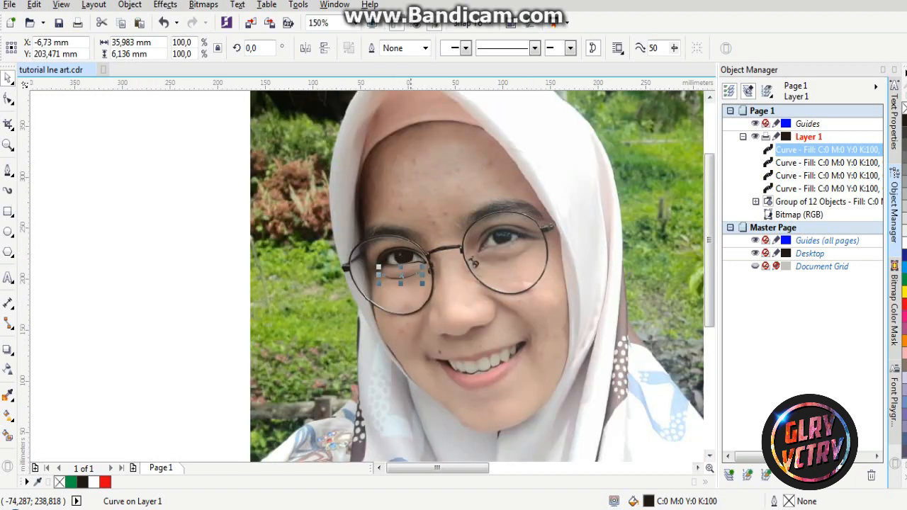
scroll(413, 259, "up", 2)
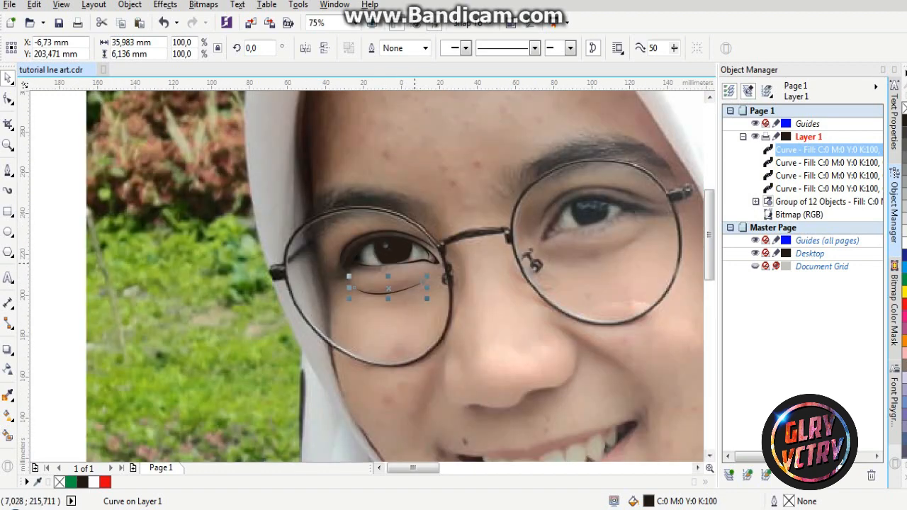
left_click(385, 243)
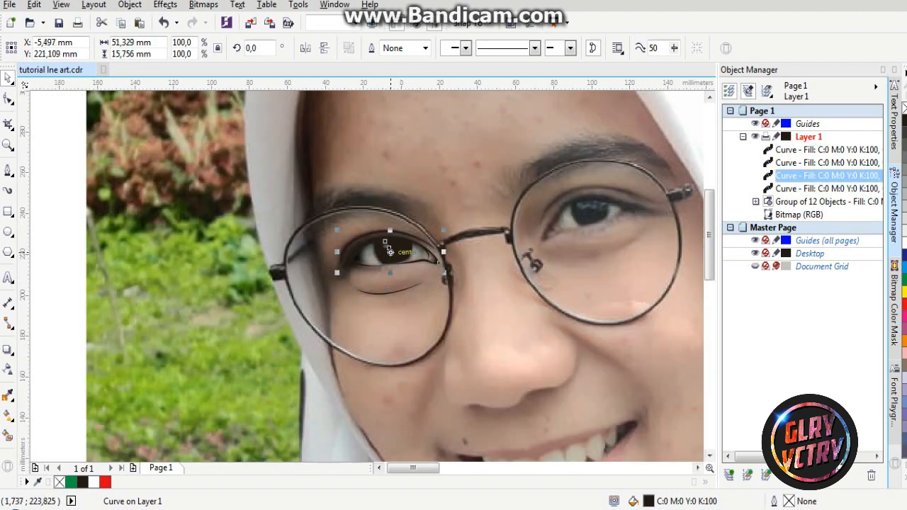
left_click_drag(430, 190, 434, 187)
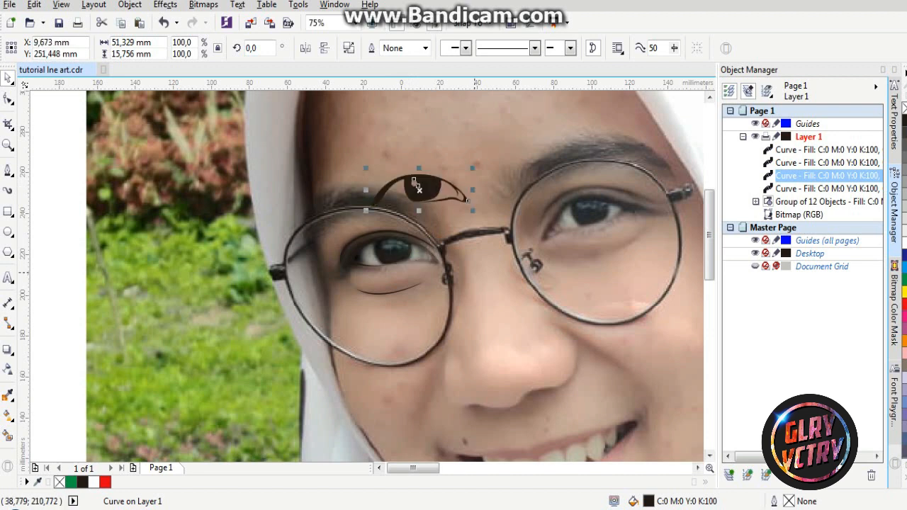
key("ctrl+z")
Select the four curves of the traced eye and group them
scroll(472, 275, "down", 1)
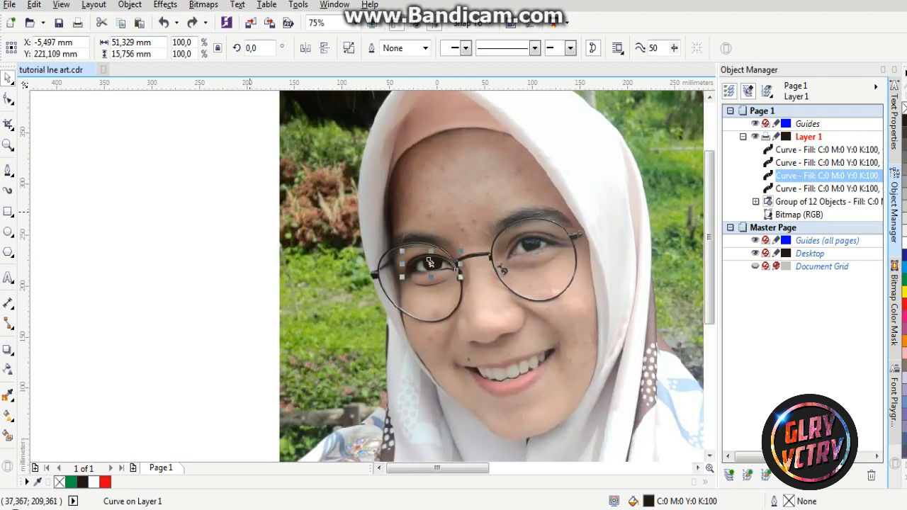
scroll(429, 262, "down", 1)
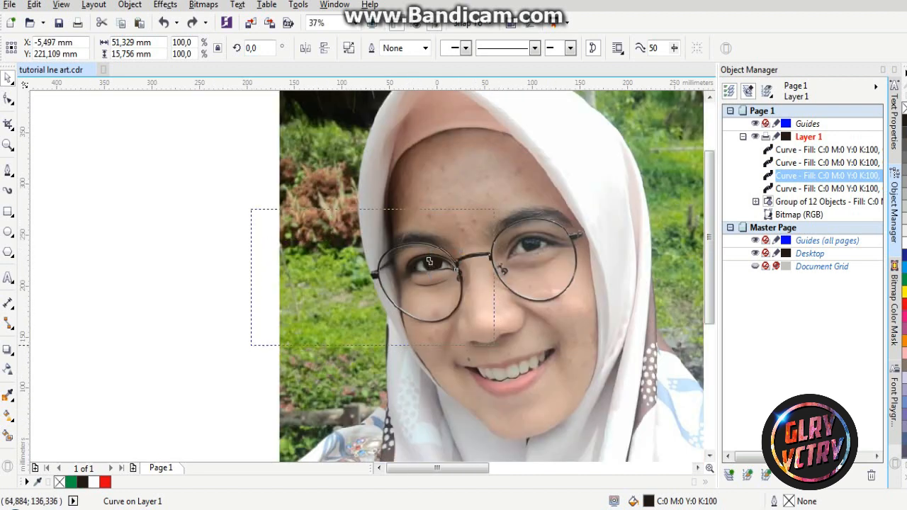
left_click_drag(494, 345, 494, 345)
scroll(444, 264, "up", 1)
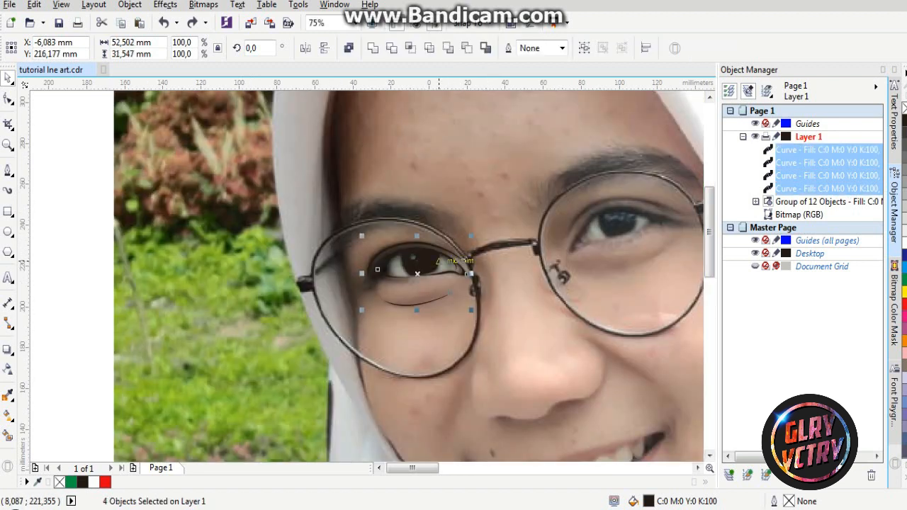
key("ctrl+g")
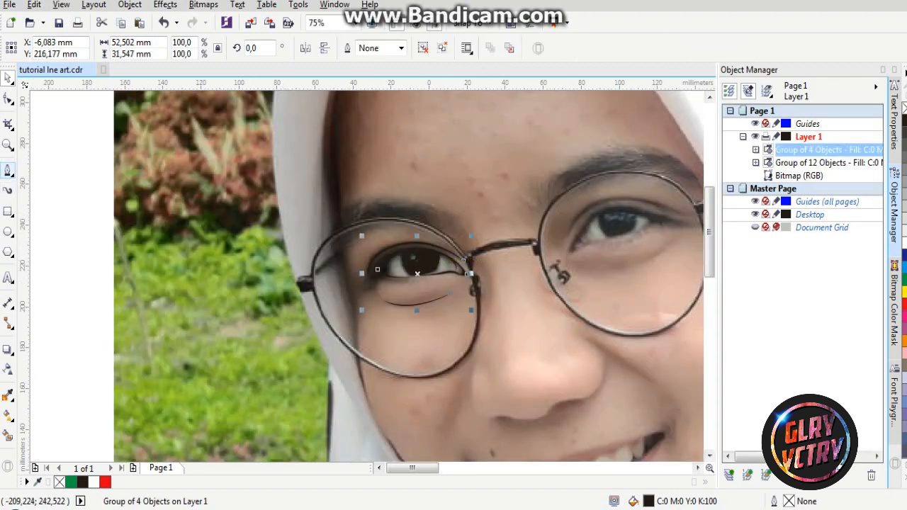
Trace the upper rim of the glasses around the traced eye with the Pen tool, from the temple hinge to below the nose pad
left_click(8, 170)
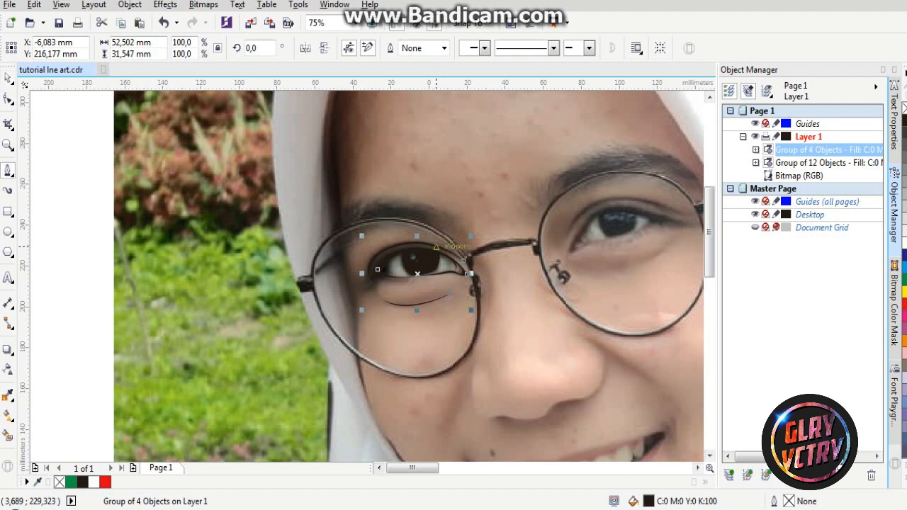
scroll(382, 228, "up", 2)
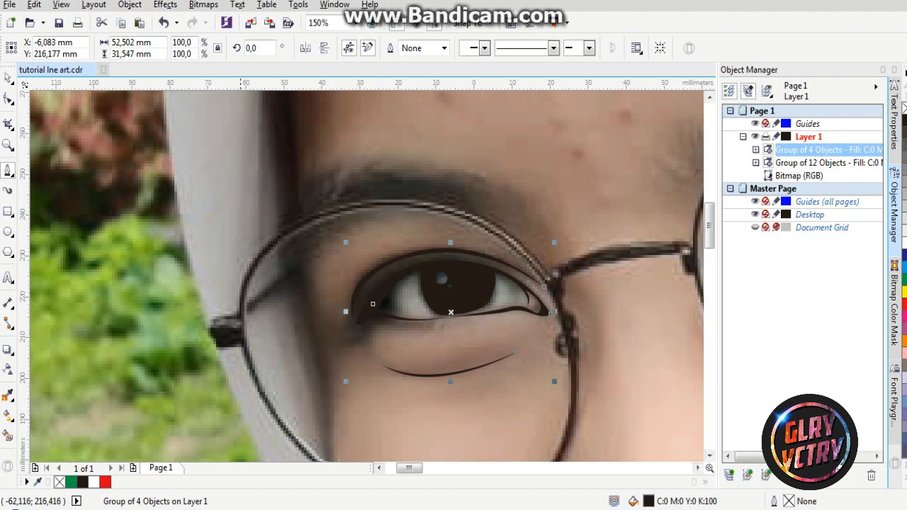
left_click(239, 315)
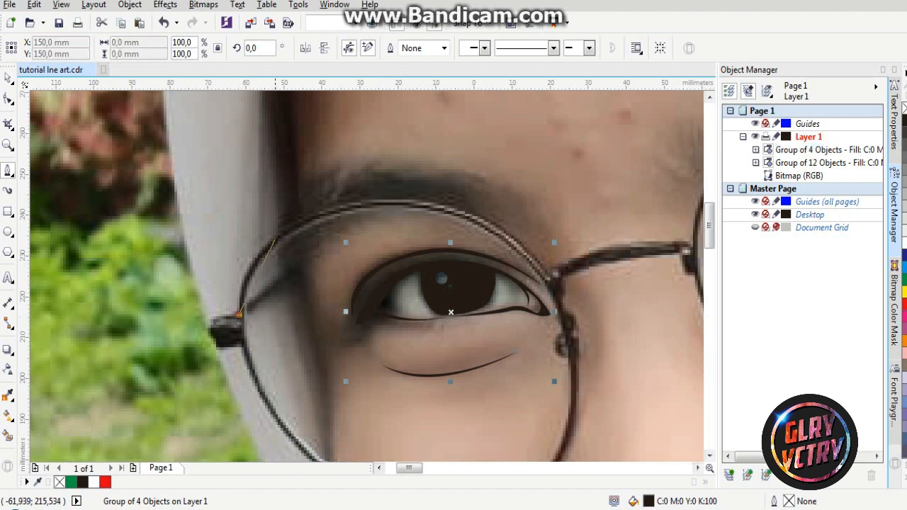
left_click_drag(283, 232, 337, 198)
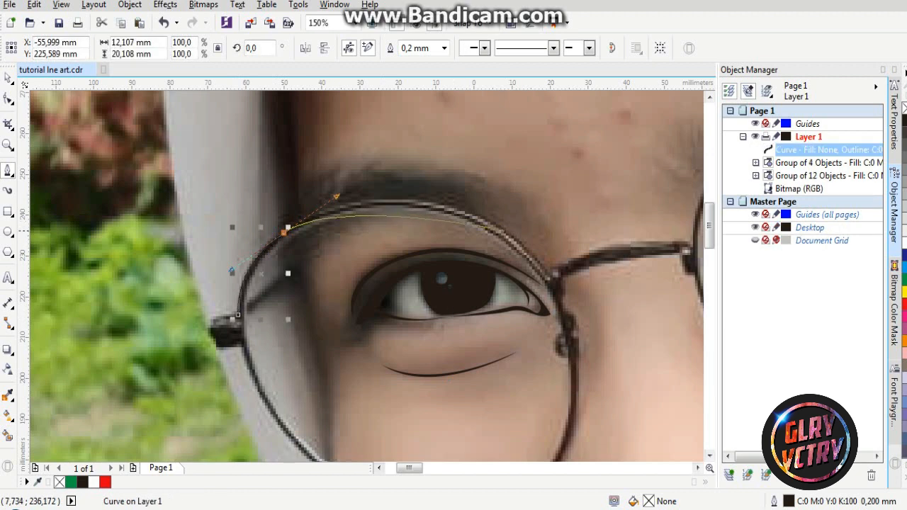
left_click(504, 229)
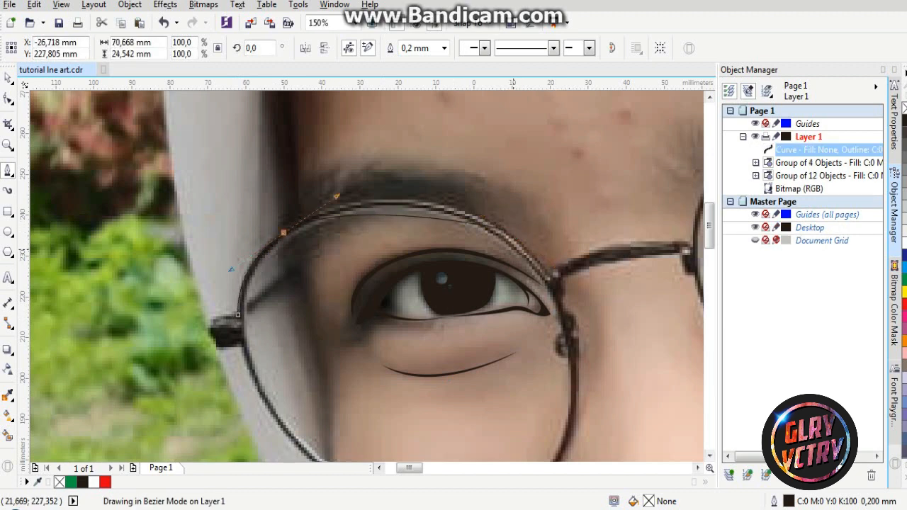
key("ctrl+z")
left_click_drag(510, 236, 572, 287)
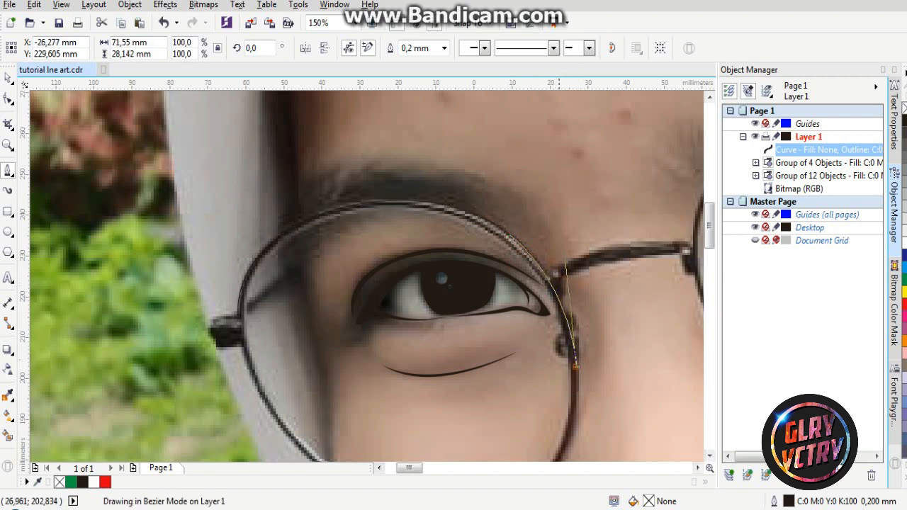
scroll(571, 340, "down", 2)
scroll(560, 326, "up", 2)
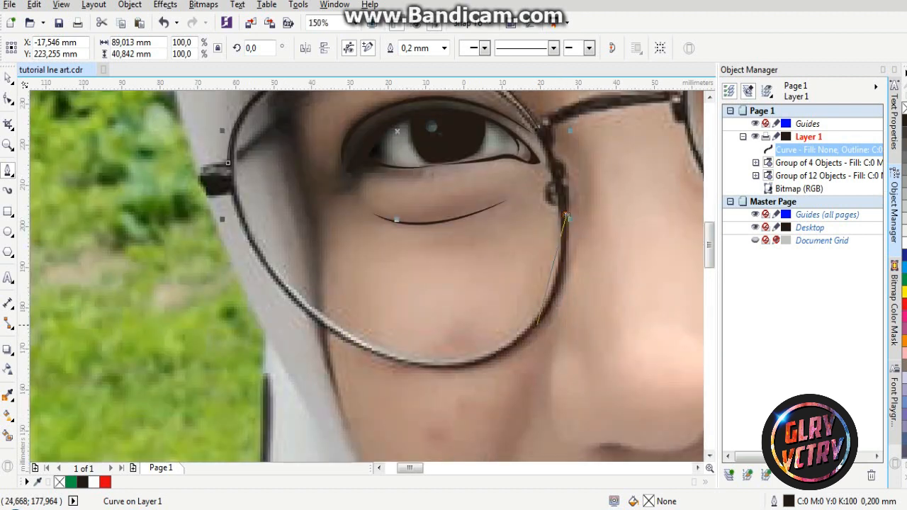
left_click(530, 331)
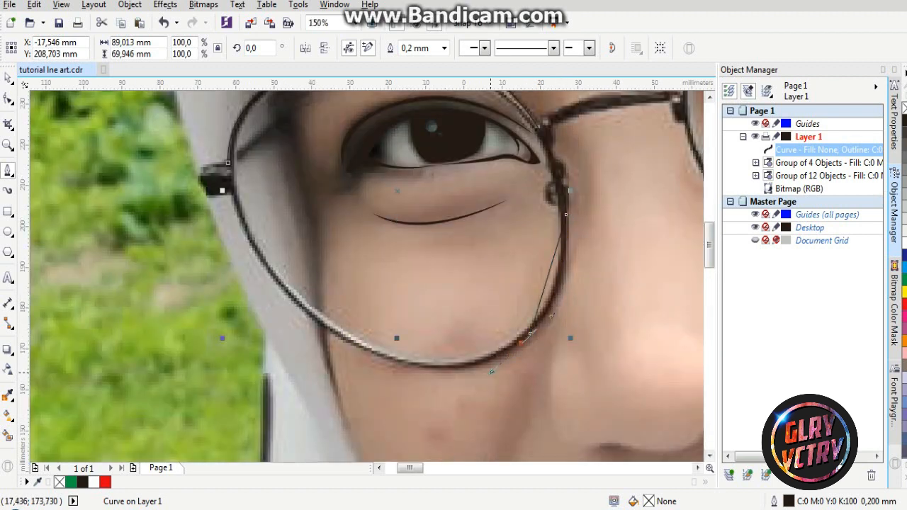
double_click(530, 330)
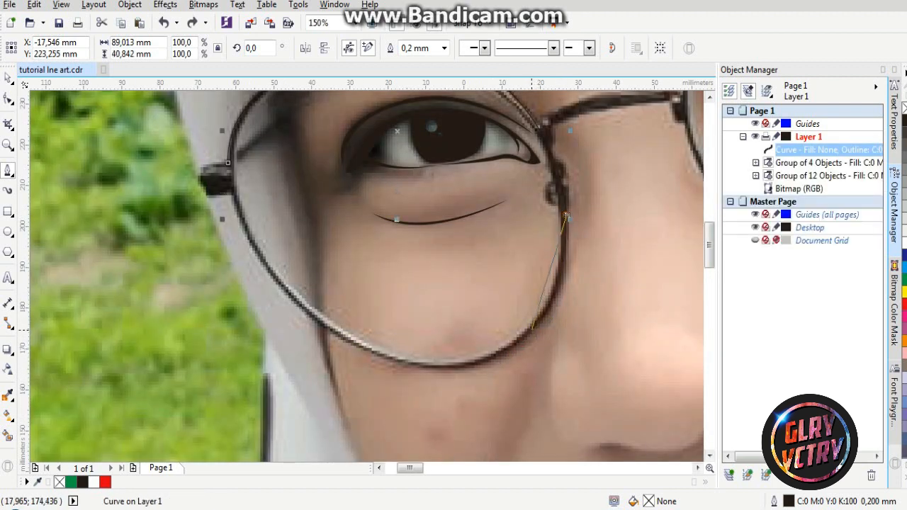
left_click_drag(529, 331, 486, 374)
key("Escape")
left_click_drag(549, 319, 494, 367)
key("ctrl+z")
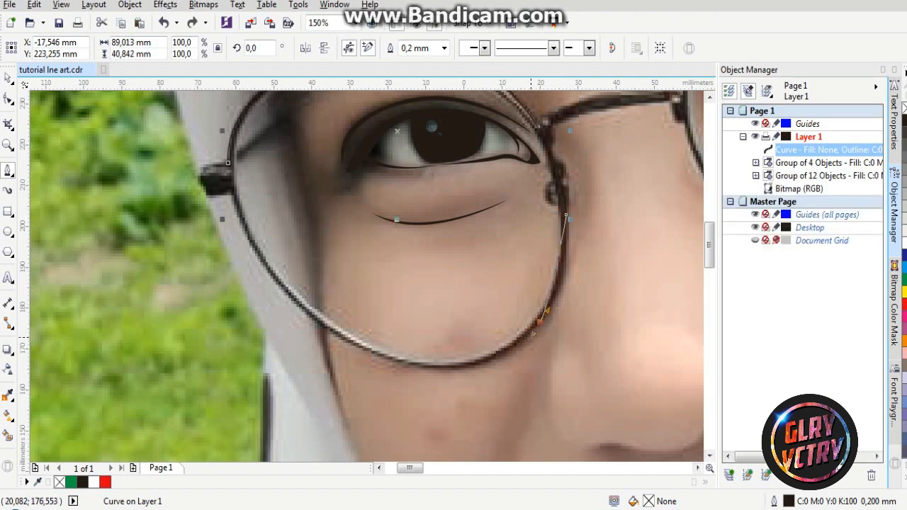
Trace the lower rim of the glasses back to the temple hinge and close the outer curve at about 89 × 79 mm
left_click_drag(540, 322, 509, 360)
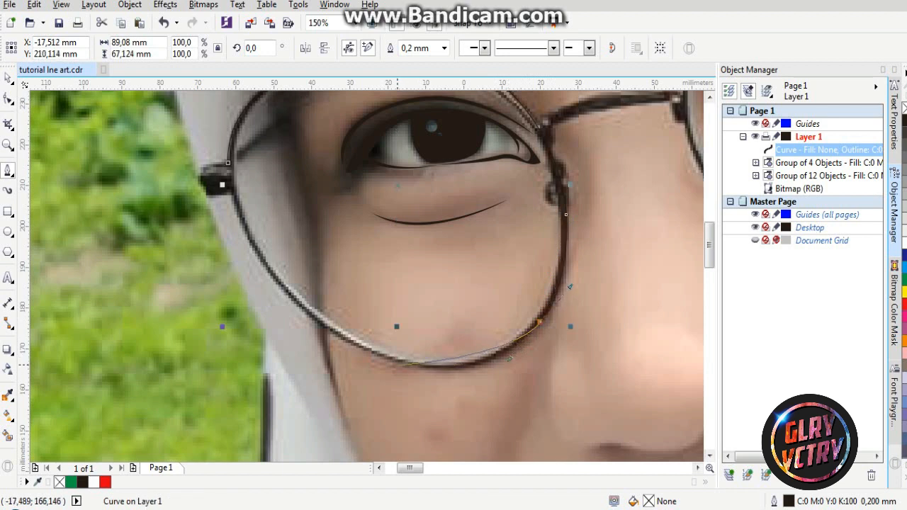
left_click_drag(397, 363, 333, 348)
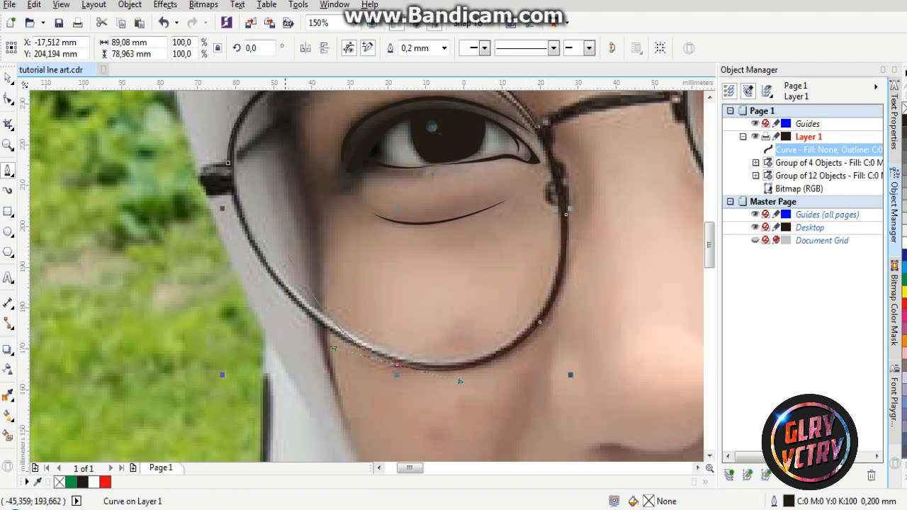
left_click_drag(259, 256, 235, 216)
mouse_move(253, 252)
left_mouse_down()
mouse_move(241, 207)
mouse_move(246, 221)
left_mouse_up()
left_click_drag(228, 163, 229, 200)
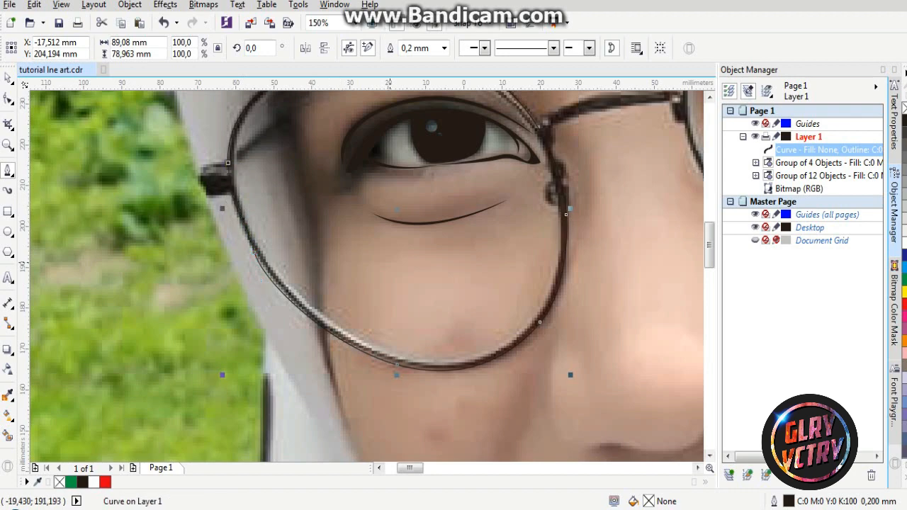
Trace the inner edge of the upper rim with the Pen tool, from above the temple hinge to the nose pad
scroll(366, 276, "down", 4)
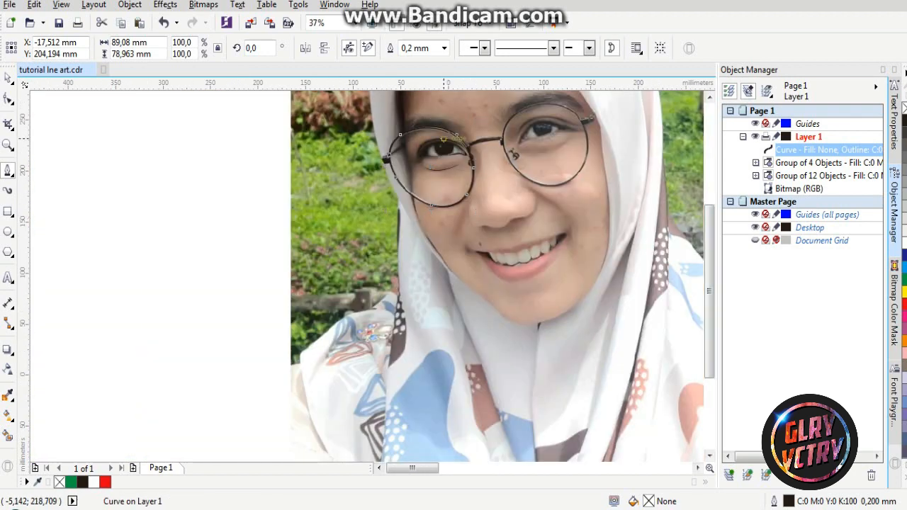
scroll(439, 241, "up", 2)
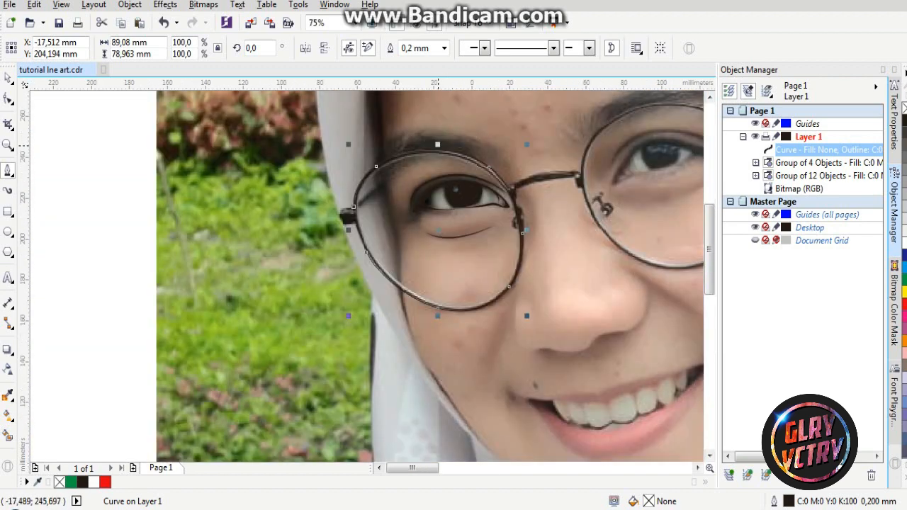
scroll(381, 163, "up", 2)
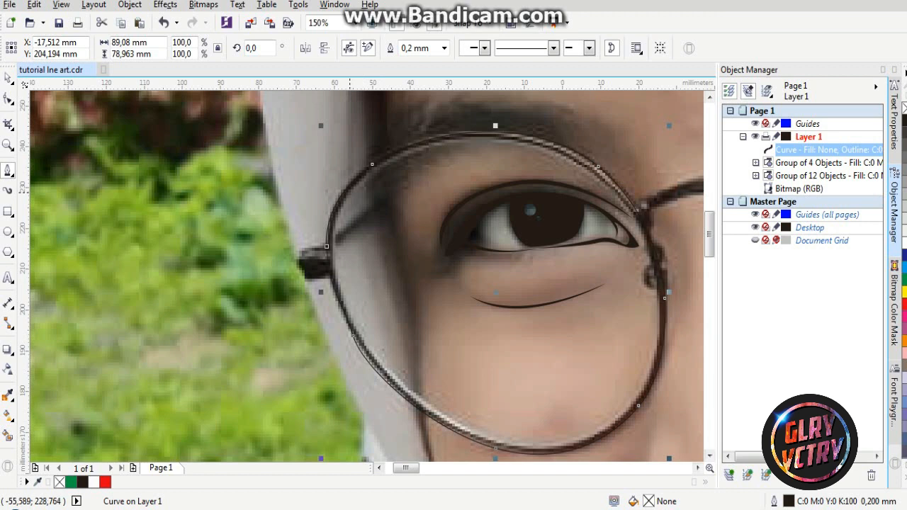
left_click(494, 142)
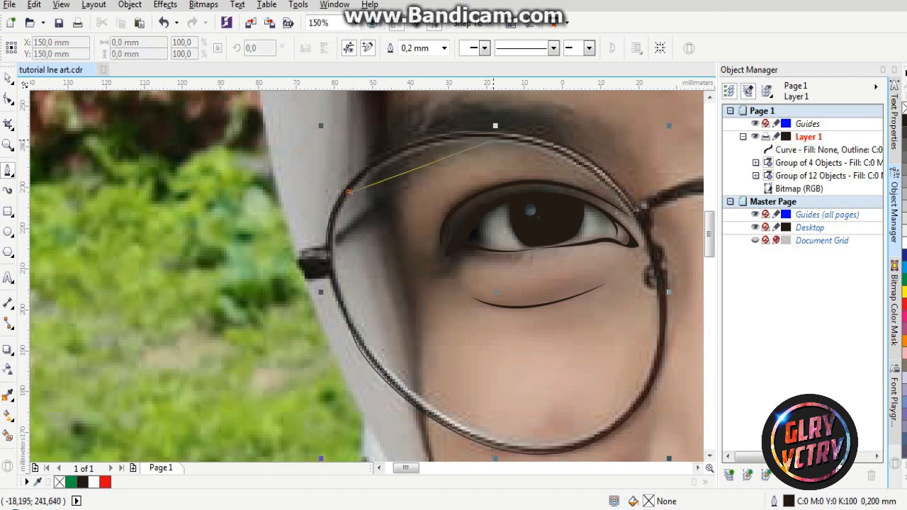
left_click_drag(496, 139, 595, 140)
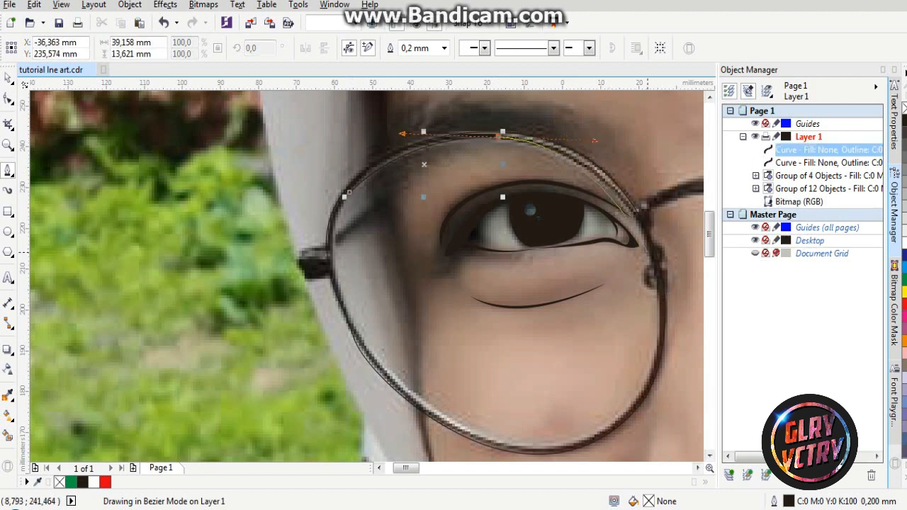
left_click_drag(649, 249, 663, 283)
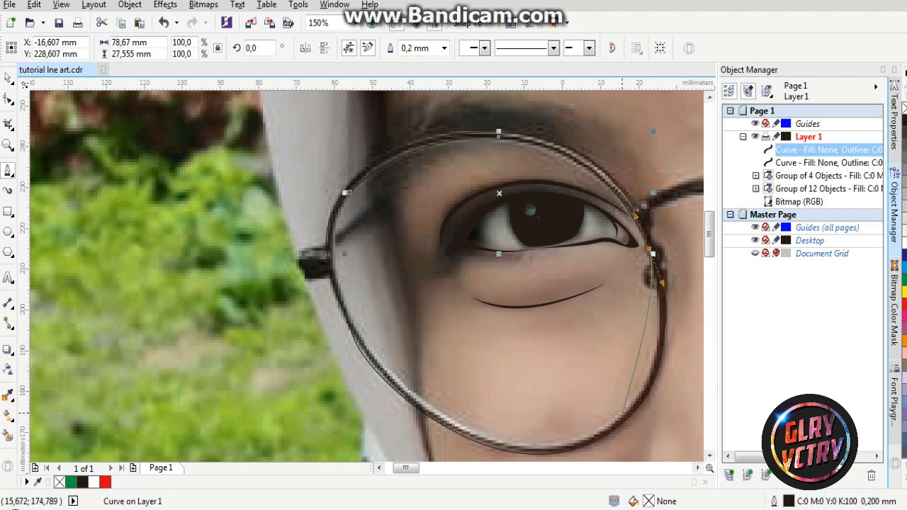
Trace the inner edge of the lower rim, redoing the misplaced node, and close the curve at about 82 × 75 mm
left_click_drag(622, 412, 613, 394)
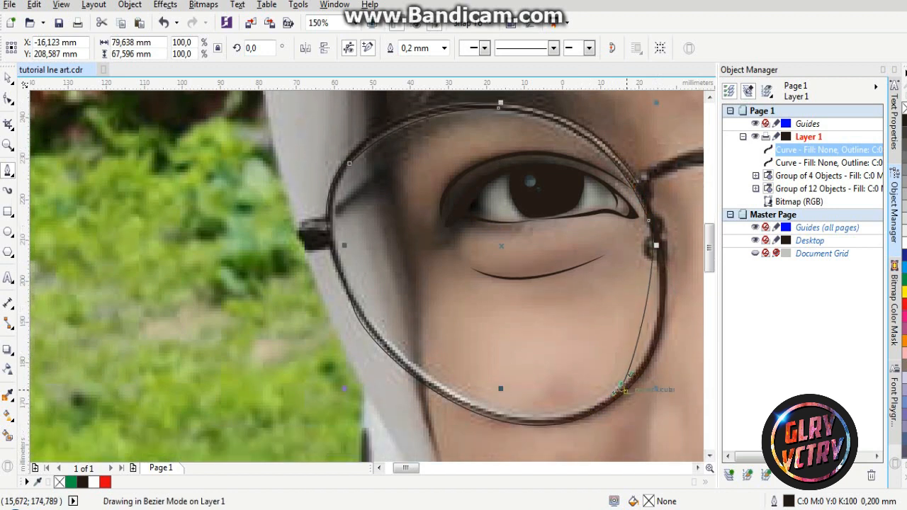
key("ctrl+z")
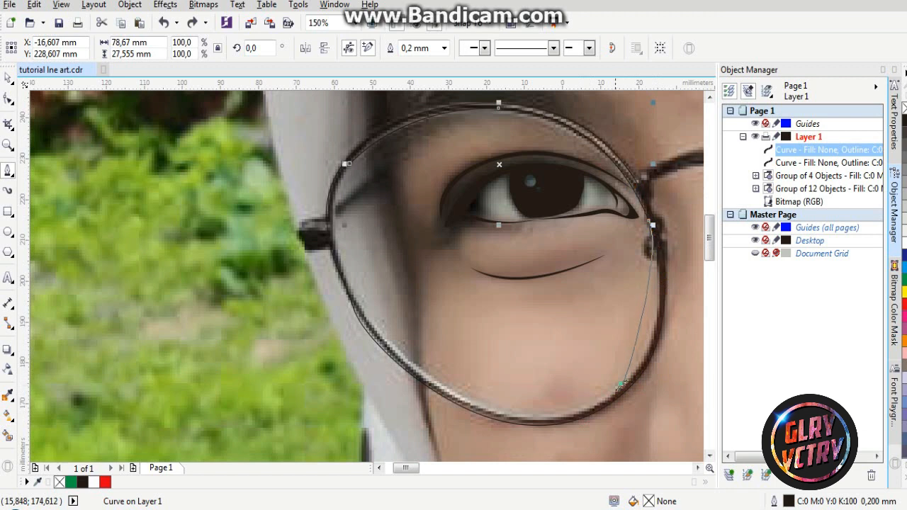
left_click_drag(574, 420, 669, 349)
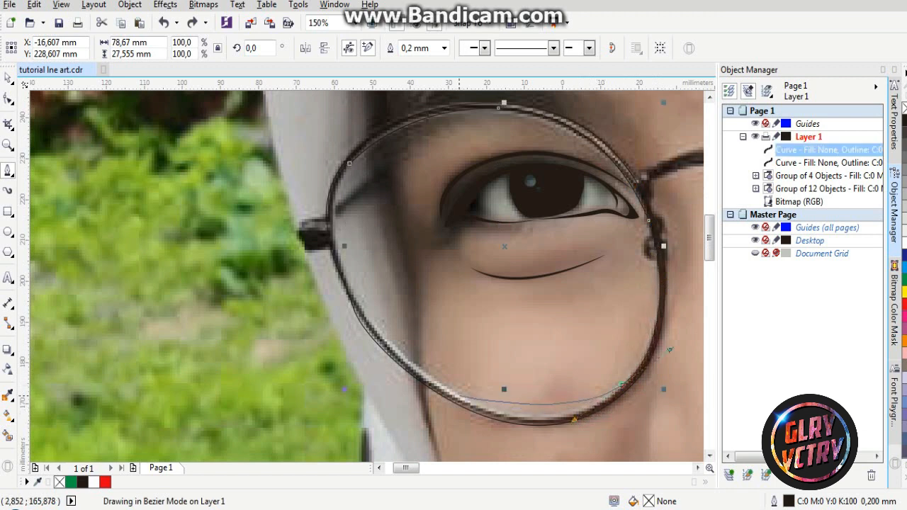
left_click(450, 392)
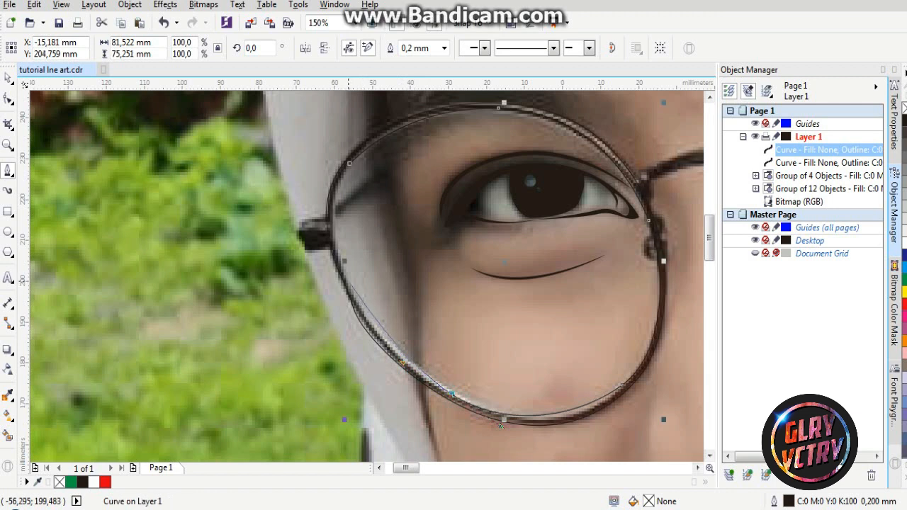
left_click_drag(347, 278, 323, 235)
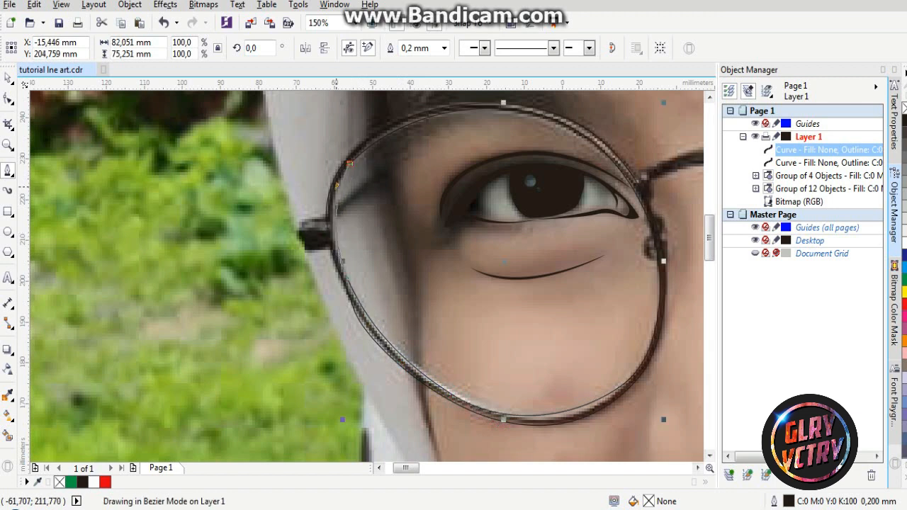
left_click_drag(349, 163, 325, 201)
key("Escape")
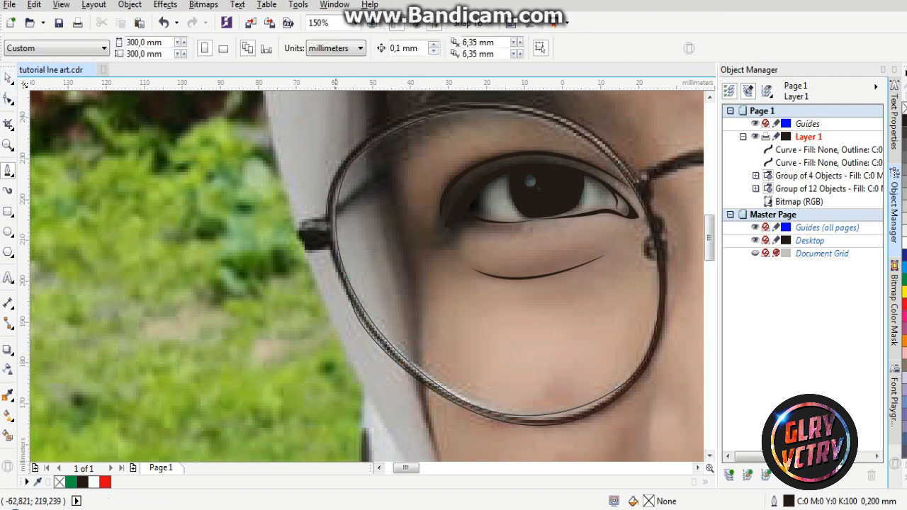
Select the inner and outer rim curves and trim the inner shape out of the outer one
key("space")
left_click(328, 196)
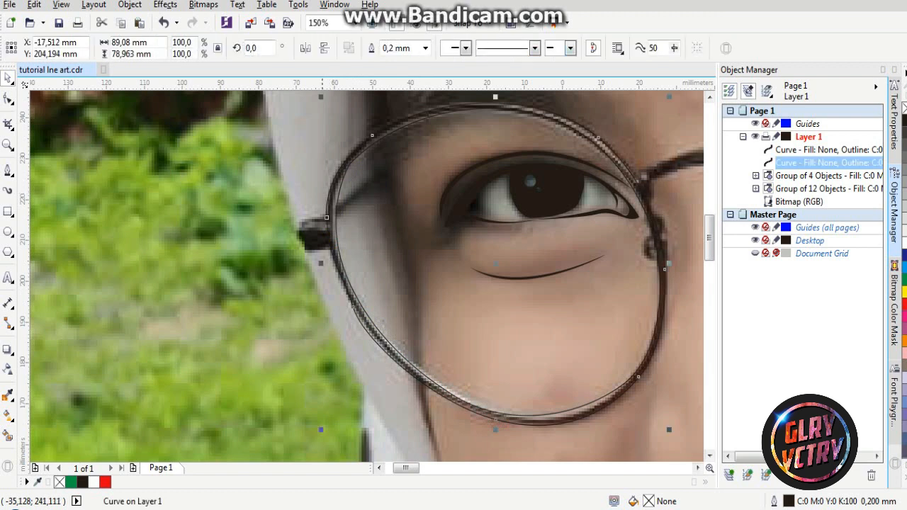
left_click(320, 139)
left_click(350, 164)
left_click(333, 183, "shift")
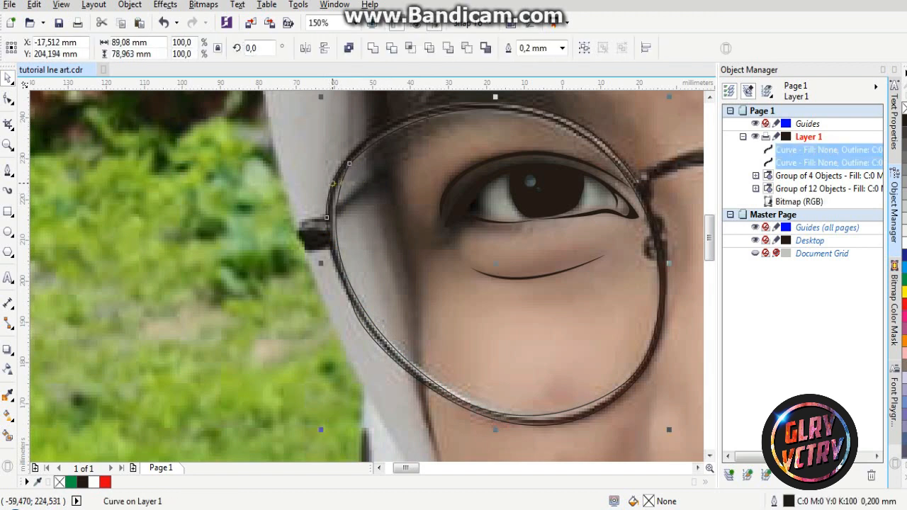
left_click(333, 184, "shift")
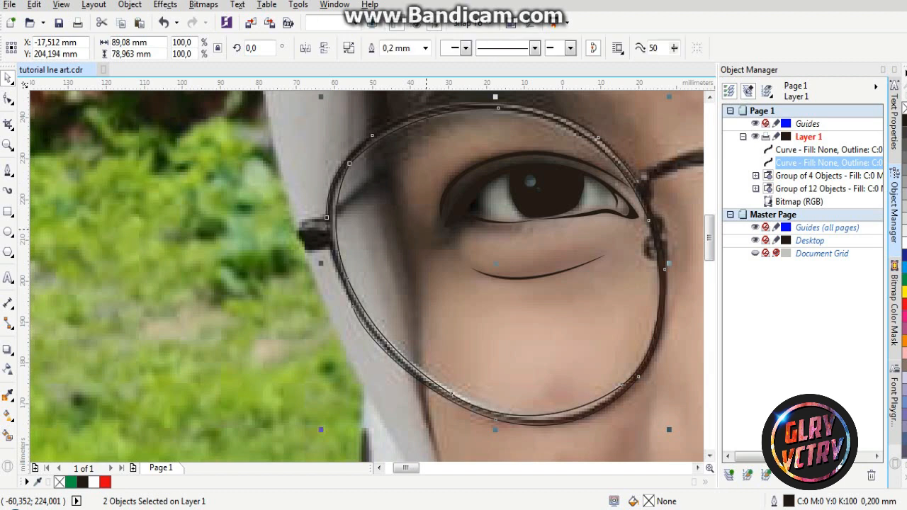
Delete the leftover inner rim curve and fill the trimmed glasses rim black (K:100)
left_click(335, 184)
key("Delete")
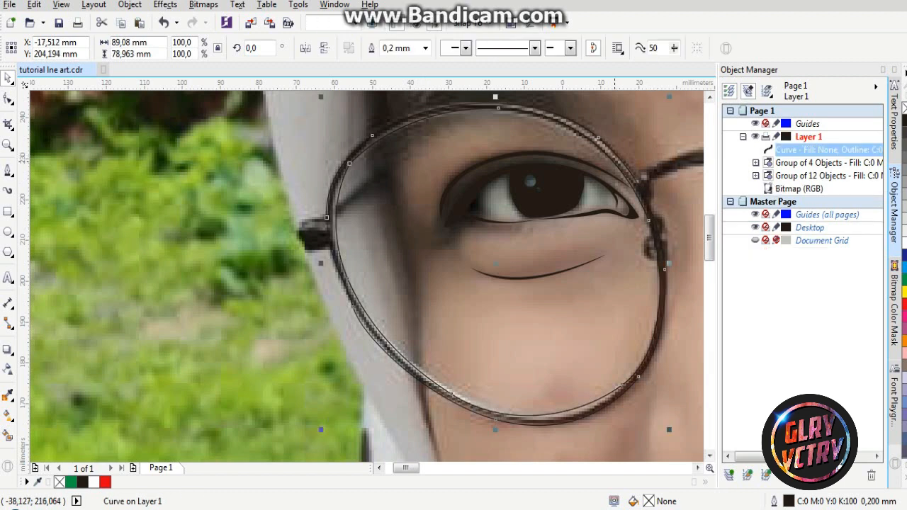
left_click(903, 119)
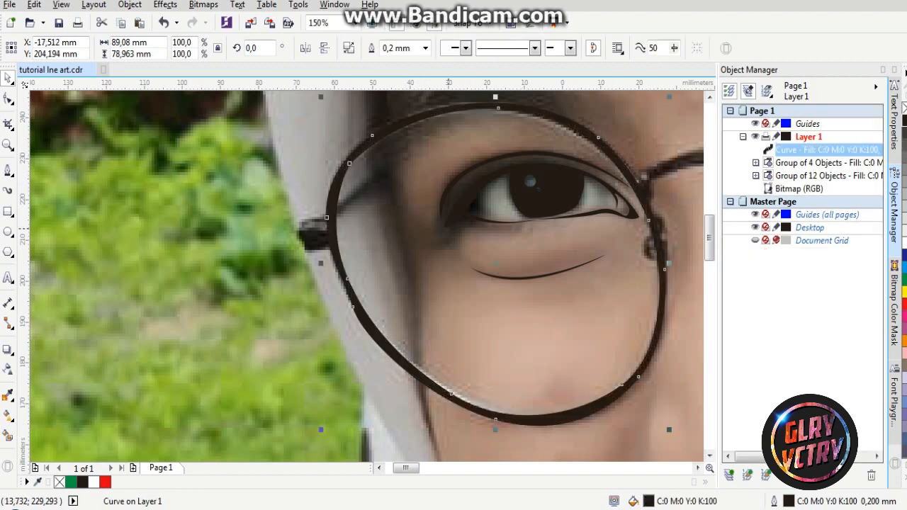
Trace the temple hinge beside the rim and the upper edge of the glasses arm with the Pen tool, out to the arm's end
left_click(7, 170)
scroll(306, 232, "up", 1)
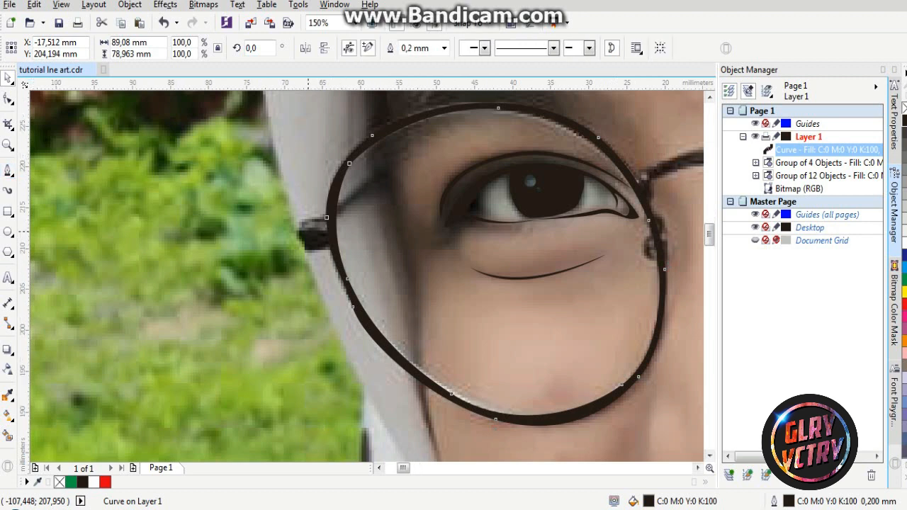
left_click(354, 200)
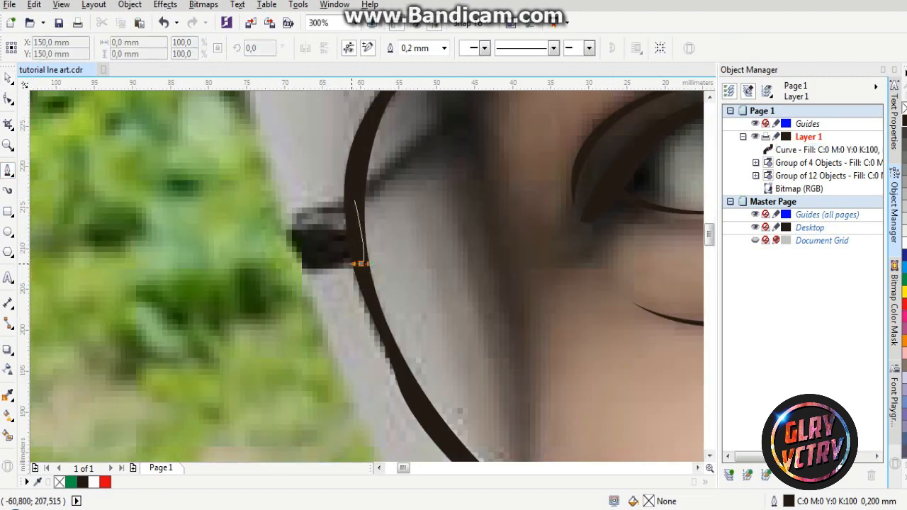
left_click(355, 268)
left_click(289, 257)
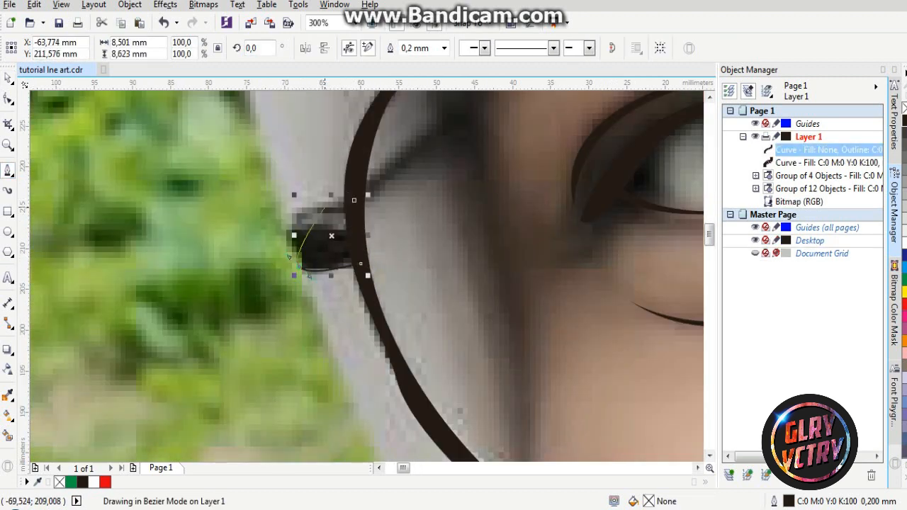
left_click_drag(319, 202, 456, 113)
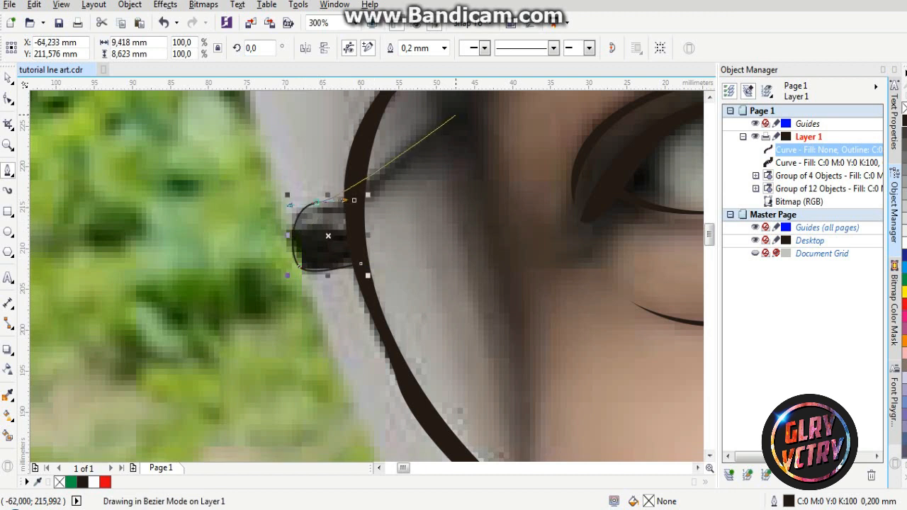
left_click(455, 113)
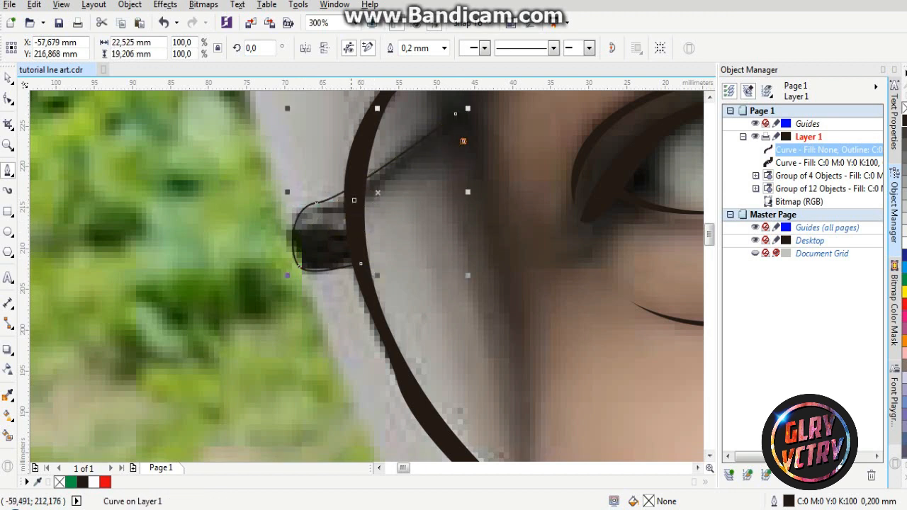
Close the hinge and arm shape at the rim, about 23 × 19 mm, and fill it black (K:100) without outline
left_click(362, 263)
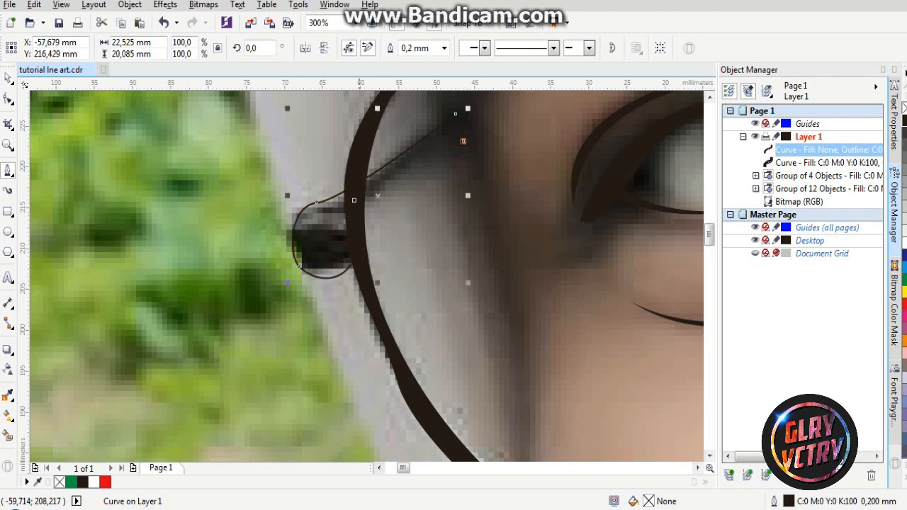
key("ctrl+z")
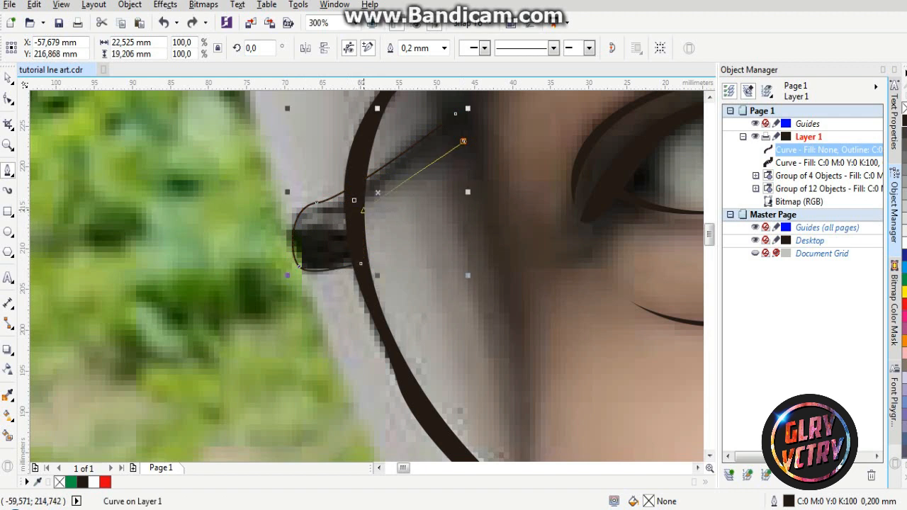
left_click(364, 210)
left_click(354, 200)
left_click(904, 121)
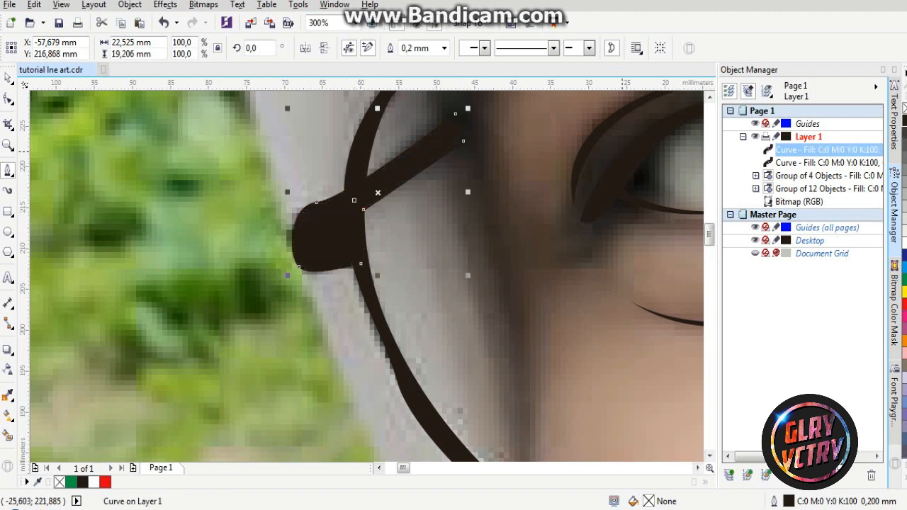
scroll(376, 248, "down", 2)
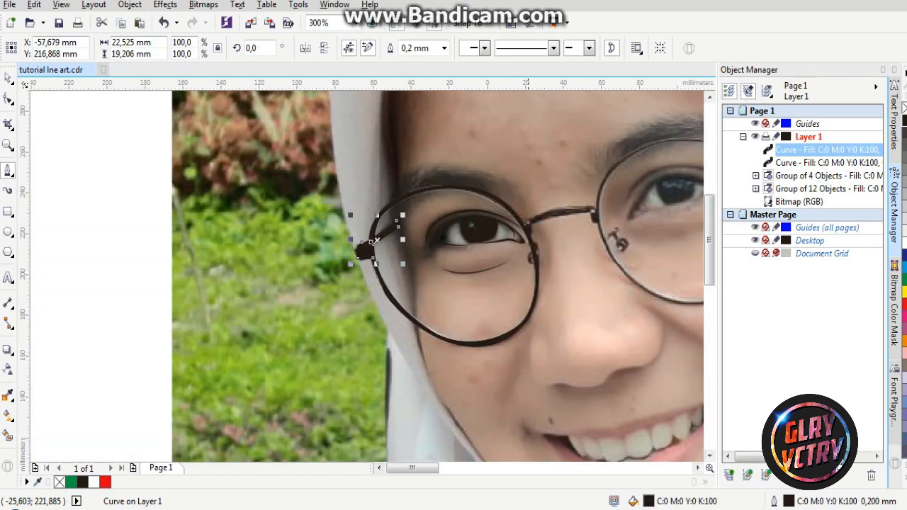
scroll(455, 178, "up", 1)
scroll(459, 197, "down", 2)
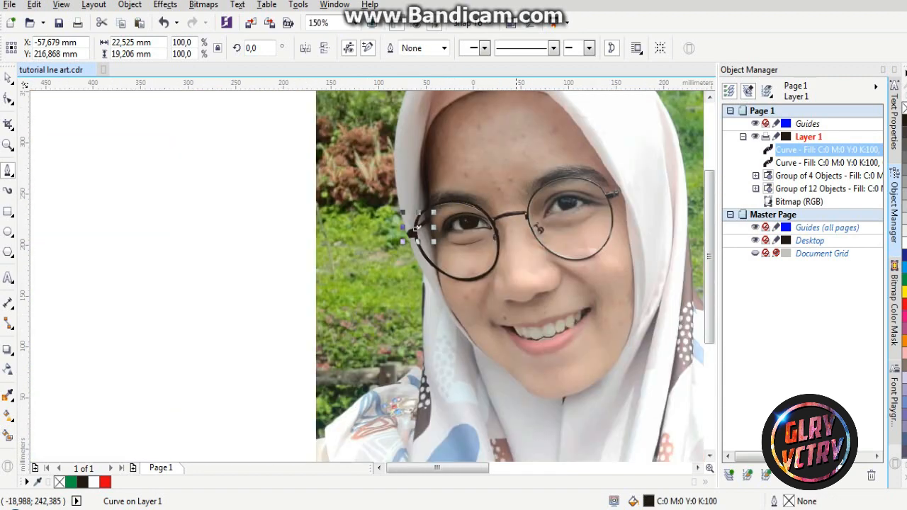
Try tracing the whole eyebrow above the glasses rim as one closed curve, about 55 × 20 mm, and fill it black (K:100)
scroll(498, 198, "up", 1)
scroll(361, 241, "up", 2)
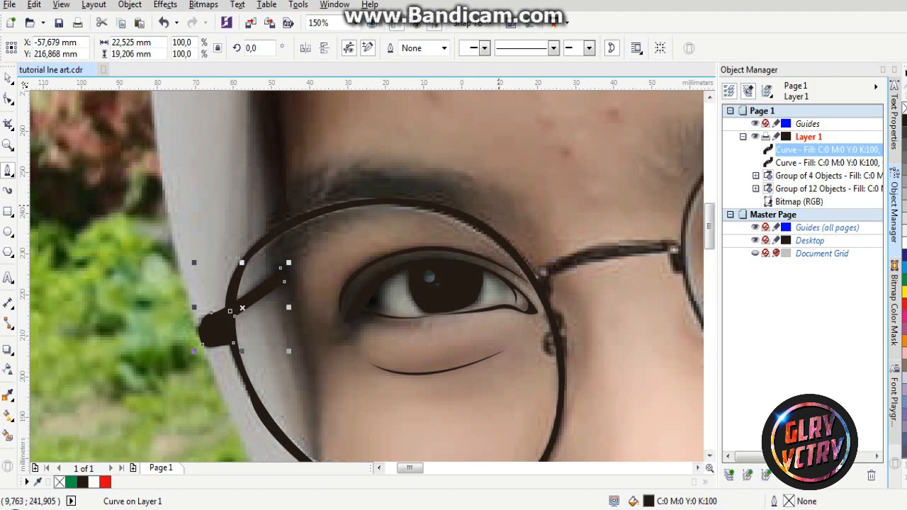
scroll(491, 247, "down", 1)
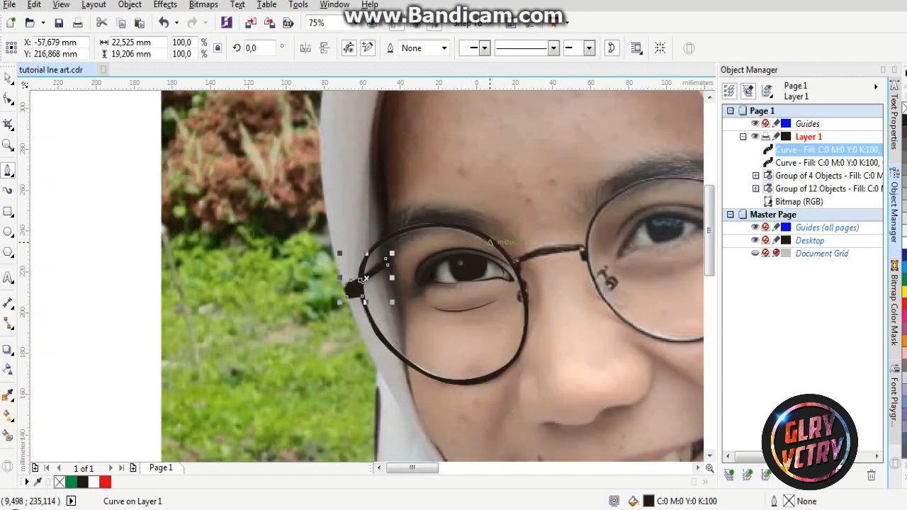
scroll(471, 240, "up", 1)
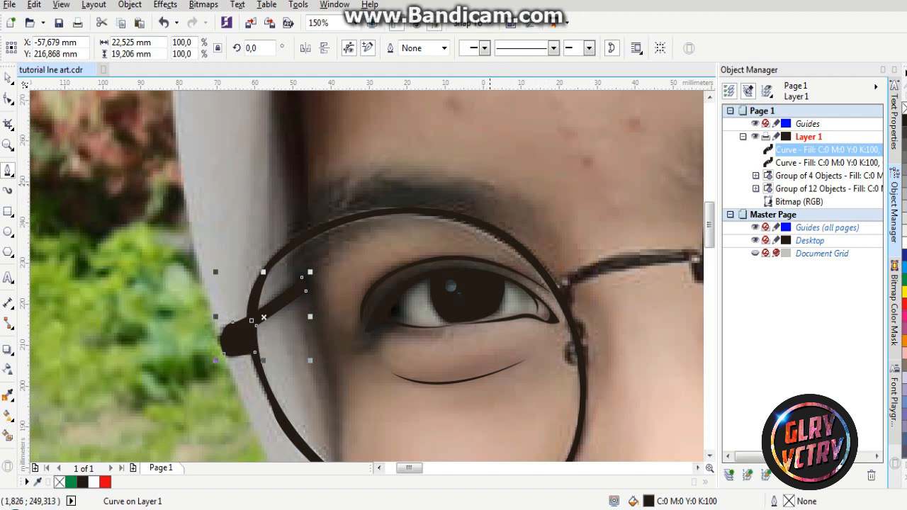
left_click(490, 183)
left_click_drag(485, 229, 511, 224)
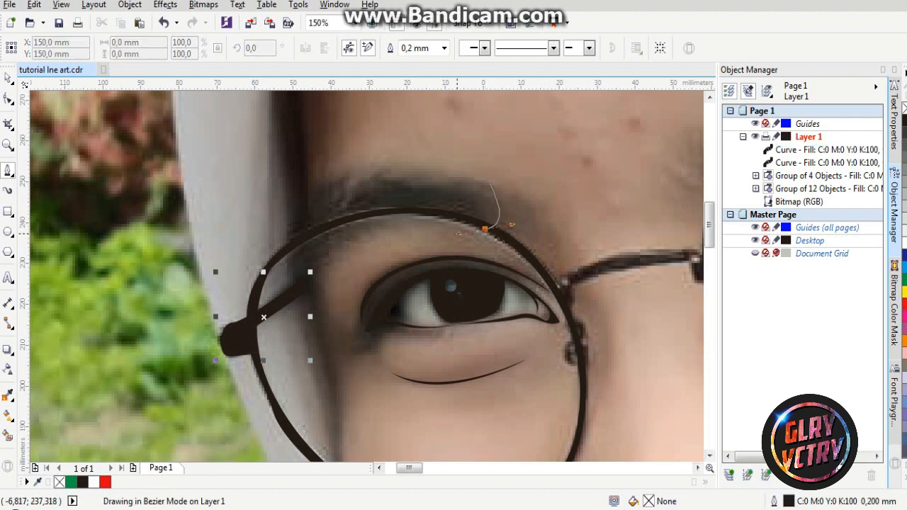
left_click_drag(305, 246, 276, 275)
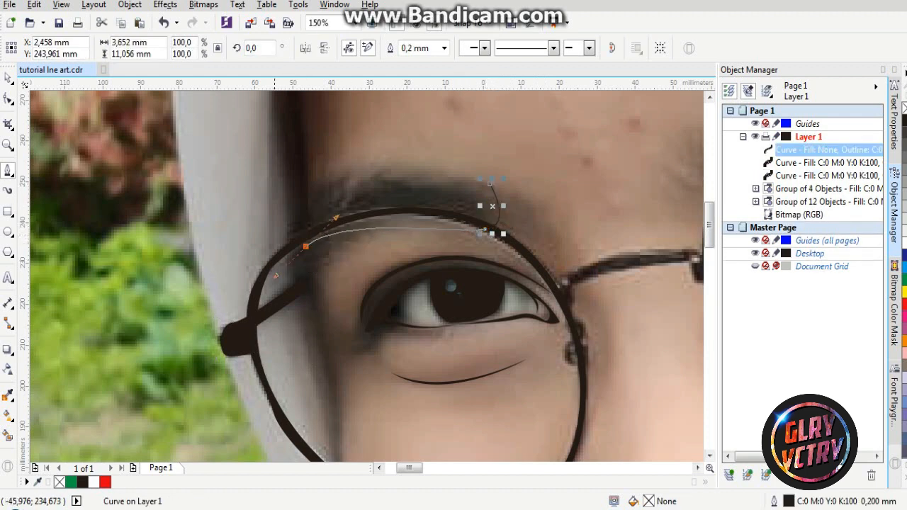
left_click_drag(343, 176, 401, 155)
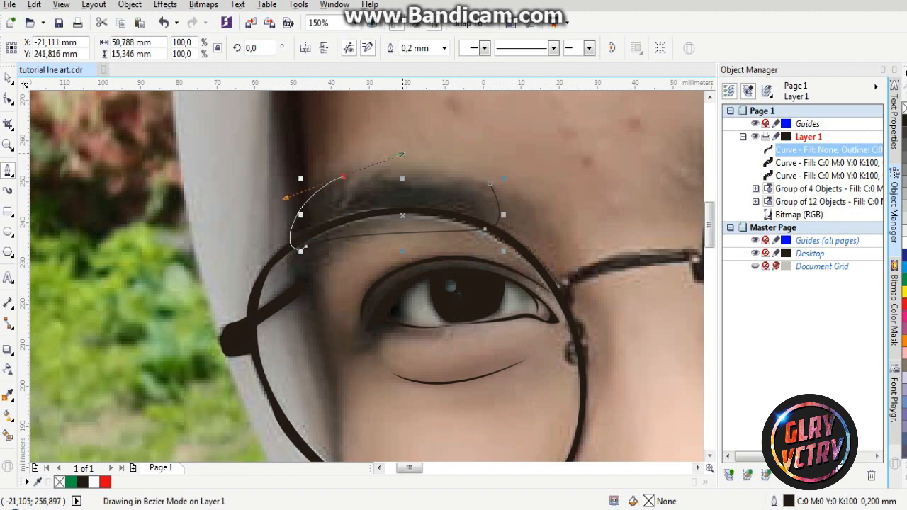
left_click(490, 182)
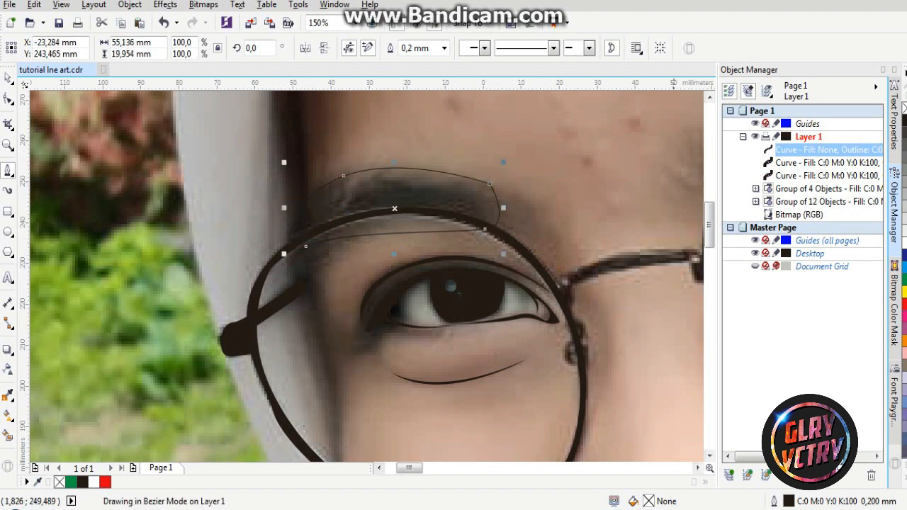
left_click(903, 120)
scroll(391, 234, "down", 1)
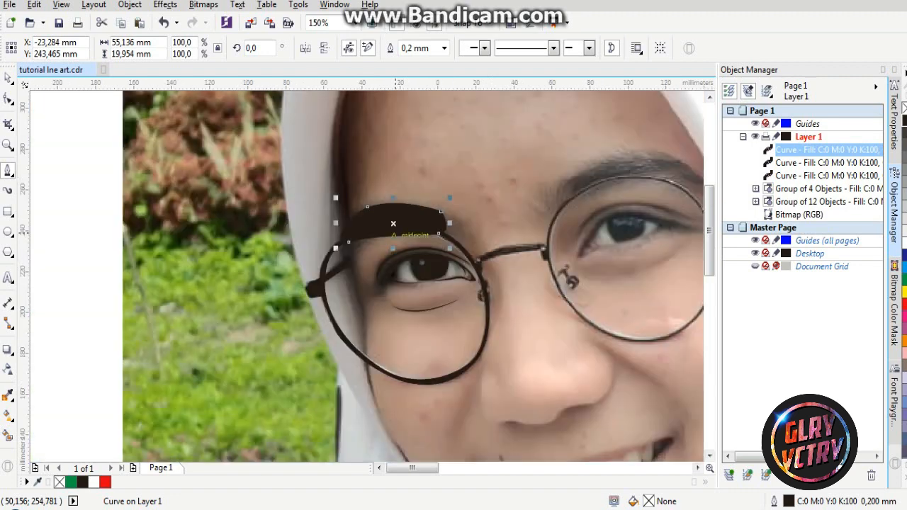
Undo the black fill and the whole one-piece eyebrow shape
scroll(391, 231, "up", 1)
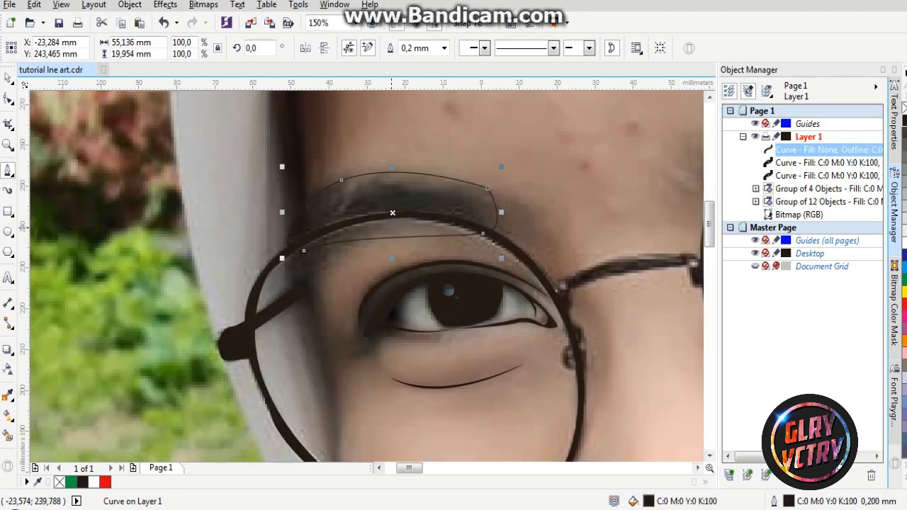
key("ctrl+z")
key("ctrl+z")
key("ctrl+z")
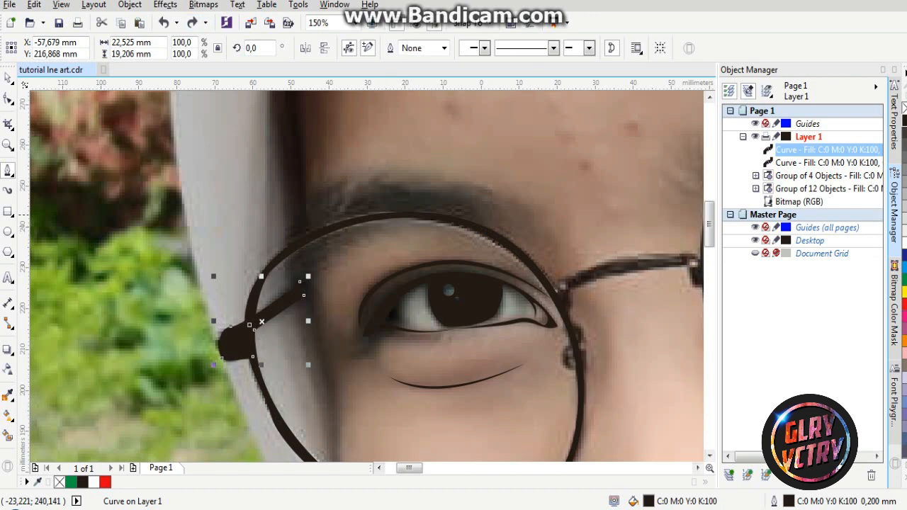
Draw a thin curved hair stroke, about 2.3 × 9.8 mm, at the eyebrow's inner end and fill it black (K:100) without outline
scroll(527, 212, "up", 1)
left_click(508, 267)
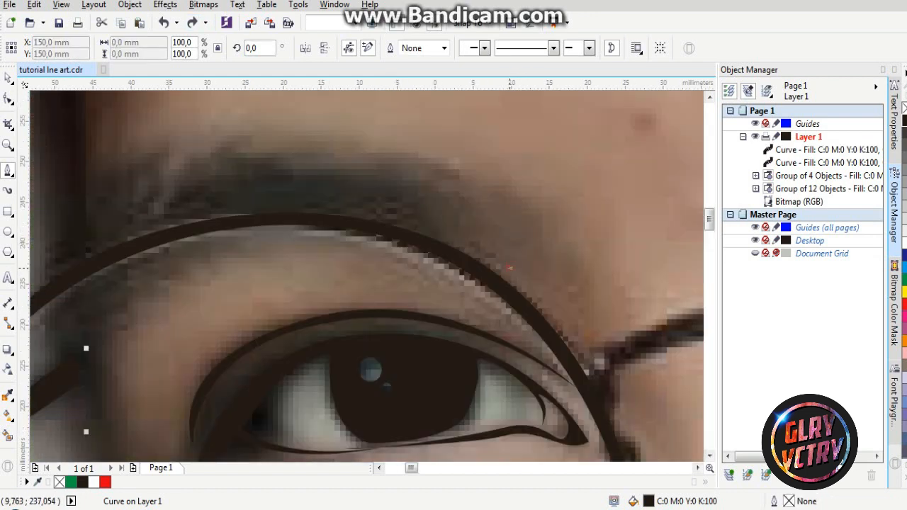
left_click_drag(522, 148, 520, 143)
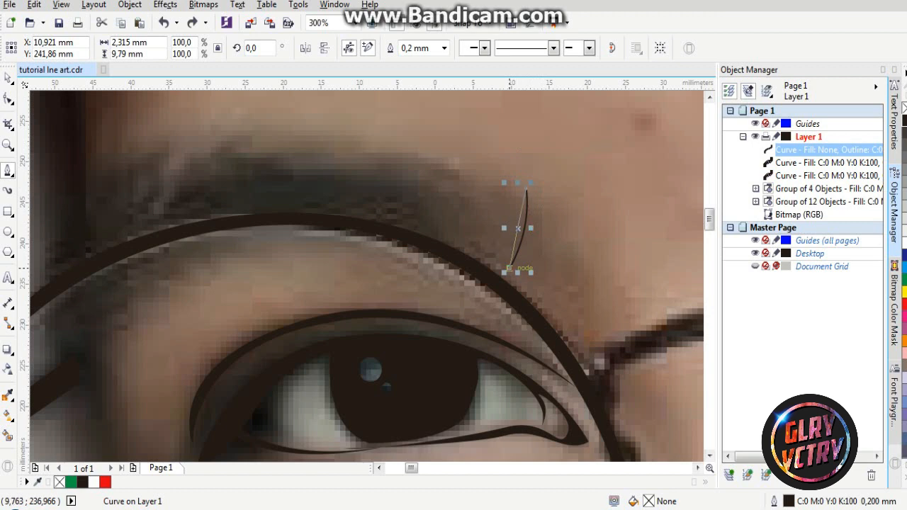
left_click(508, 269)
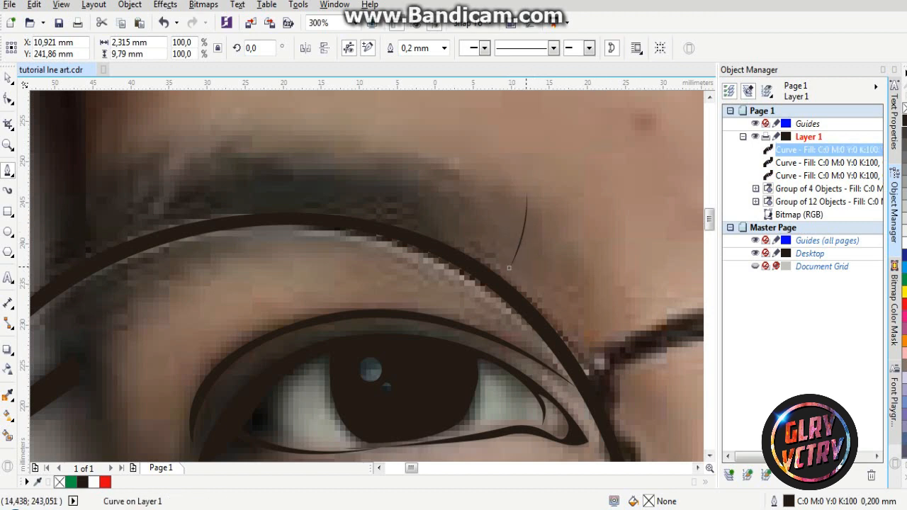
key("Escape")
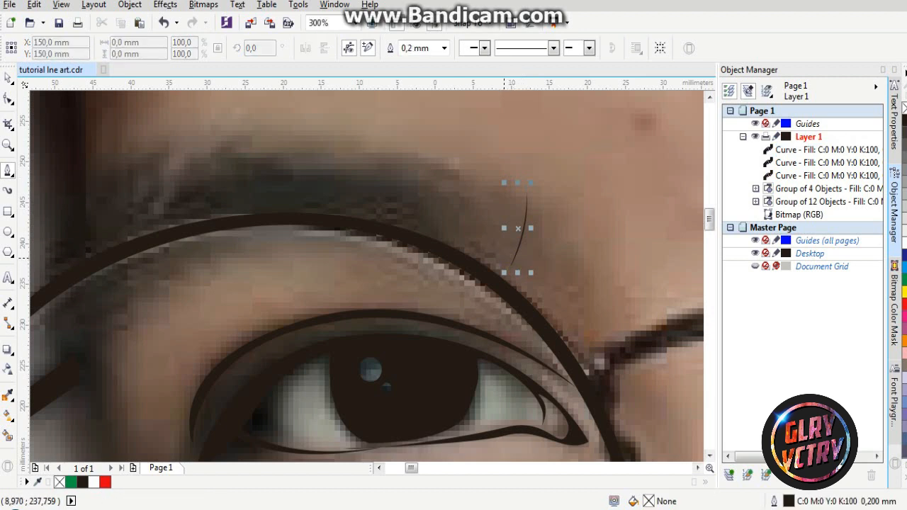
Draw a second curved hair stroke, about 1.9 × 11.3 mm, beside the first one toward the eyebrow and fill it black (K:100)
left_click(502, 257)
left_click(511, 176)
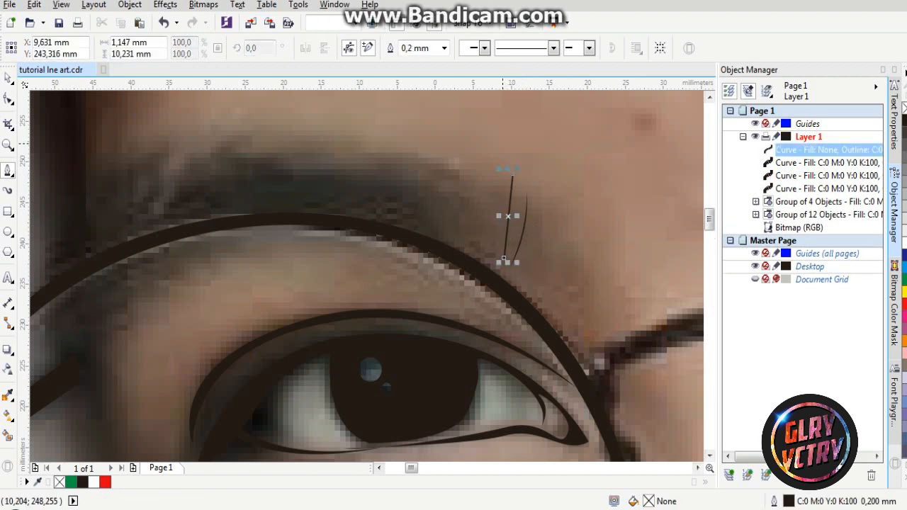
key("ctrl+z")
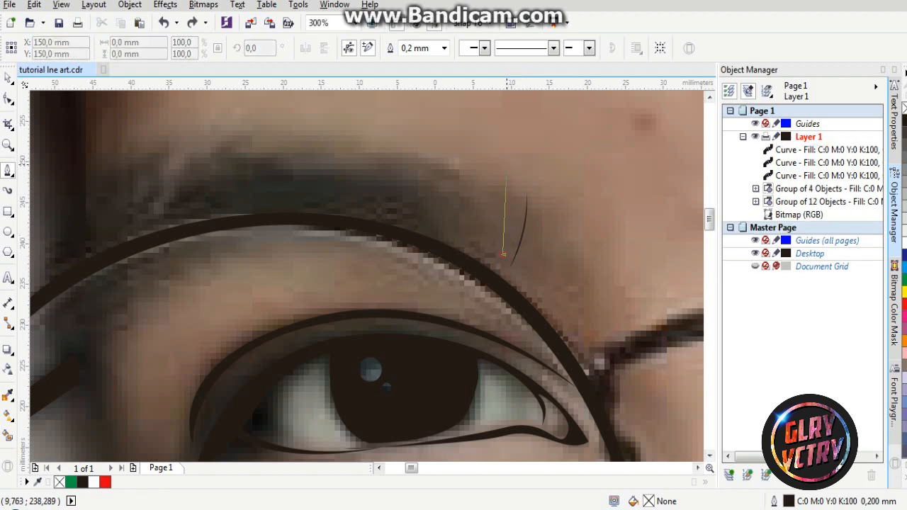
left_click_drag(506, 162, 501, 146)
left_click_drag(487, 114, 481, 106)
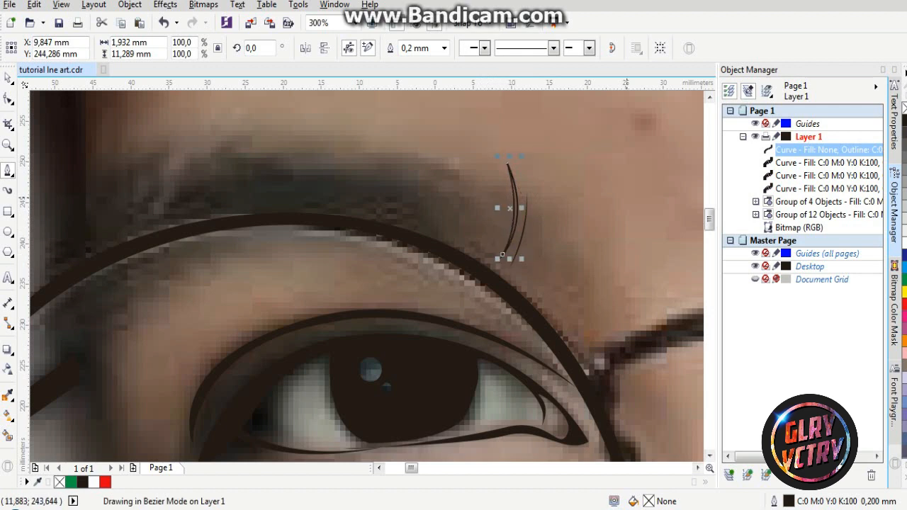
left_click(501, 253)
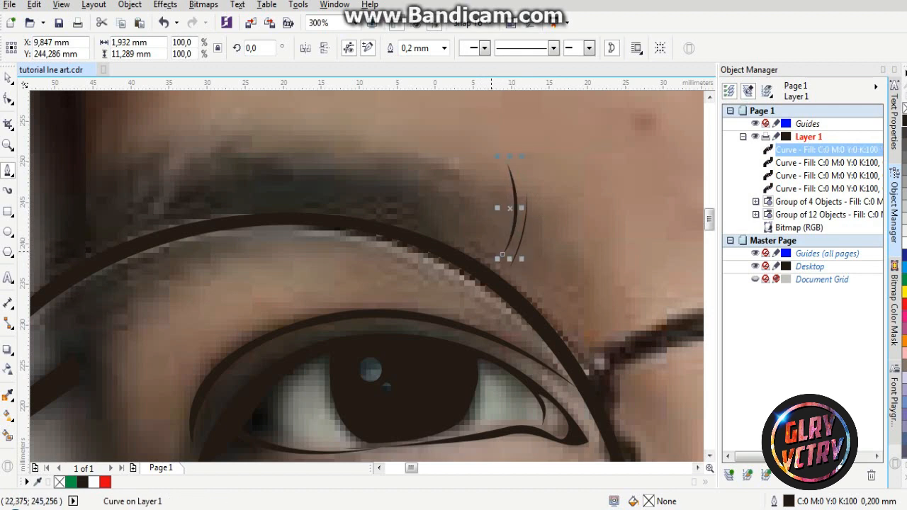
Start the main eyebrow outline with a rounded curve, about 4 × 10 mm, along the brow's inner end beside the hair strokes
left_click(476, 177)
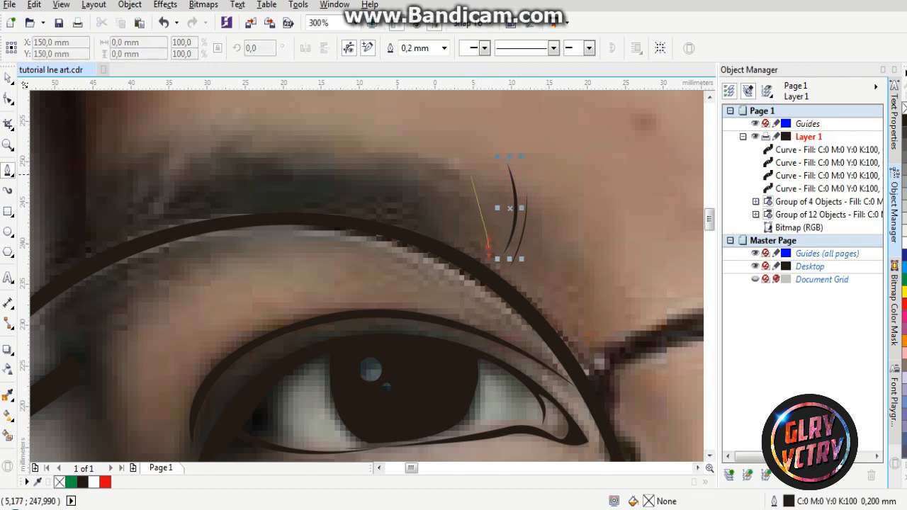
left_click_drag(439, 145, 418, 138)
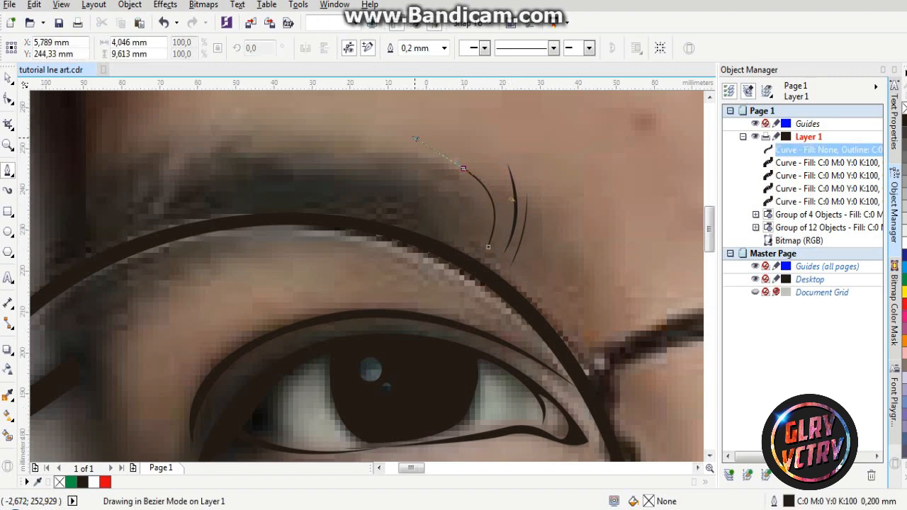
scroll(416, 138, "down", 2)
scroll(416, 138, "down", 2)
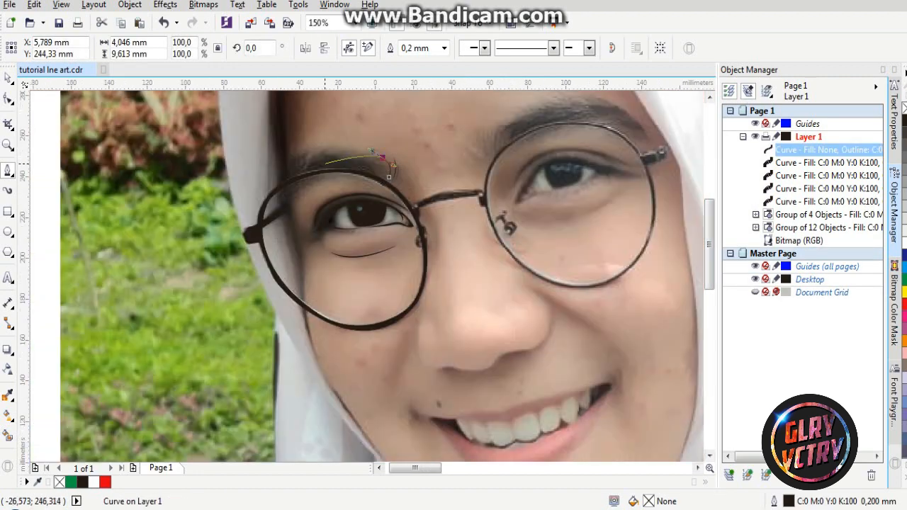
scroll(433, 169, "up", 2)
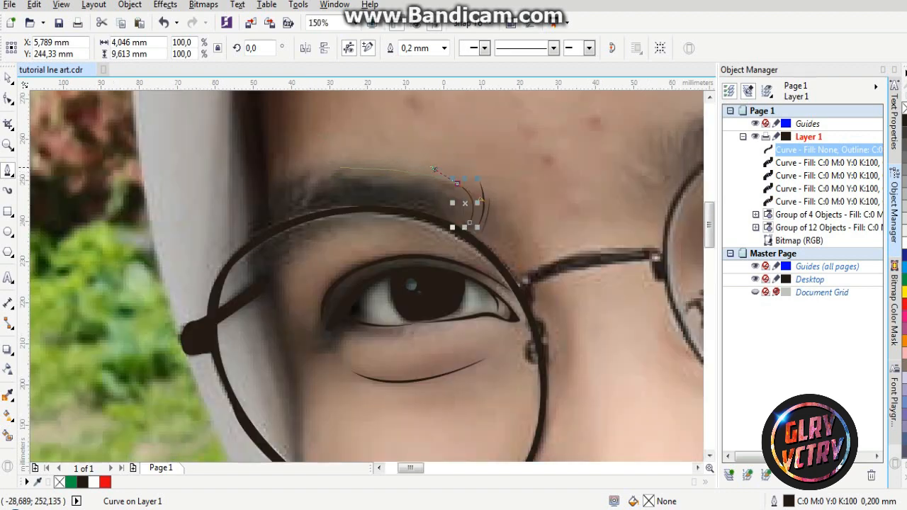
scroll(526, 171, "up", 2)
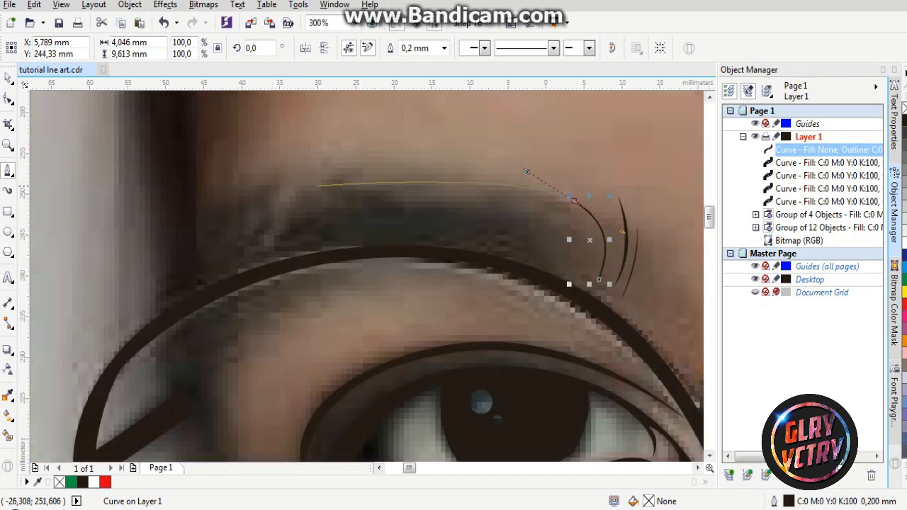
left_click(312, 187)
key("ctrl+z")
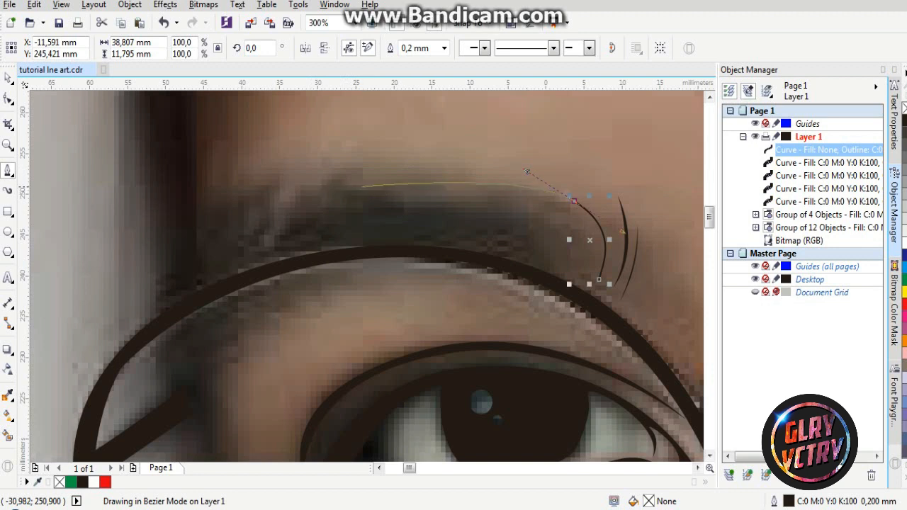
left_click(326, 187)
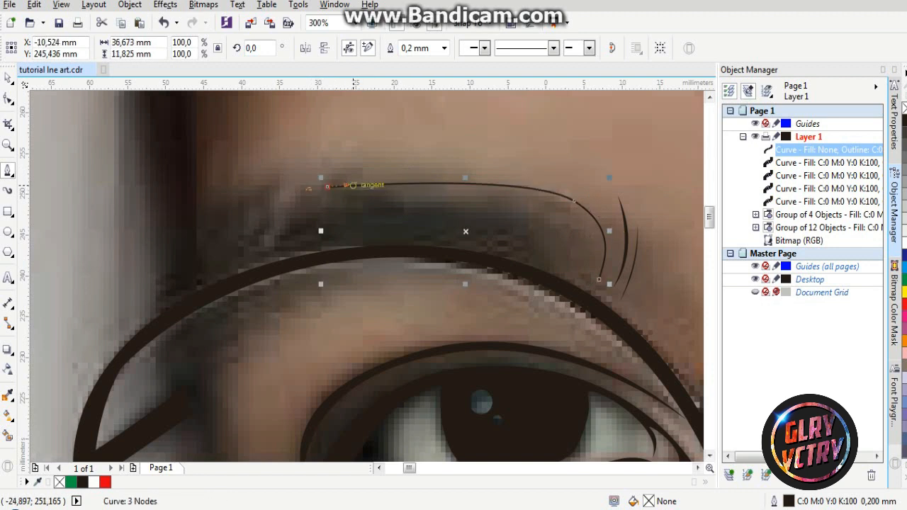
key("ctrl+z")
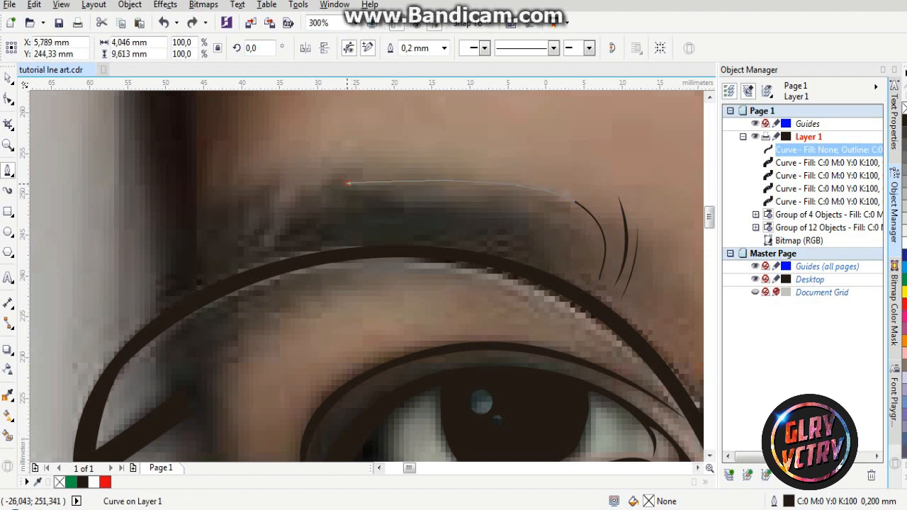
Extend the eyebrow outline along its upper edge and add three slanted, pointed hair tips toward the outer end
left_click(347, 183)
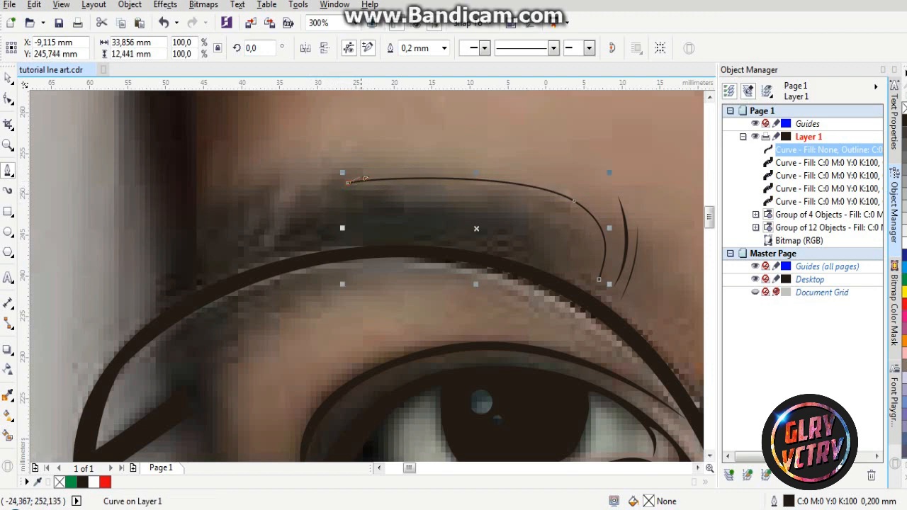
left_click_drag(362, 174, 280, 200)
left_click(300, 198)
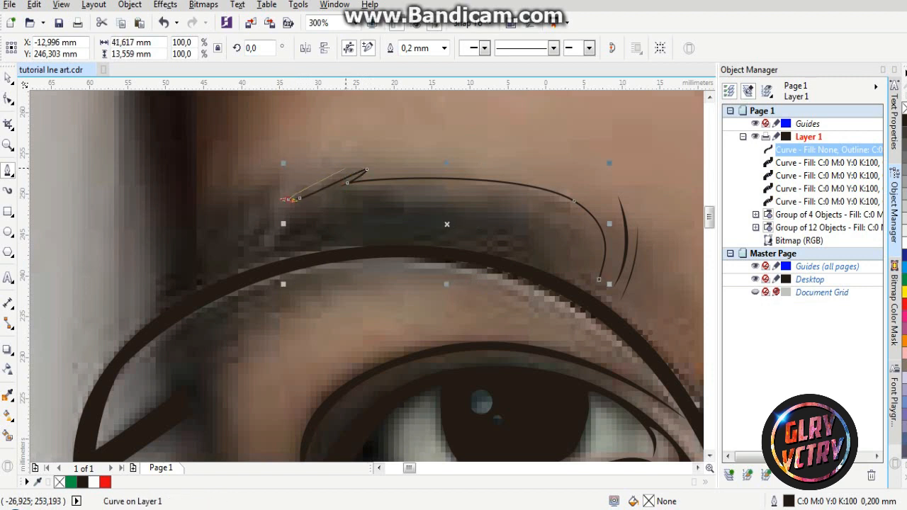
left_click_drag(361, 158, 363, 155)
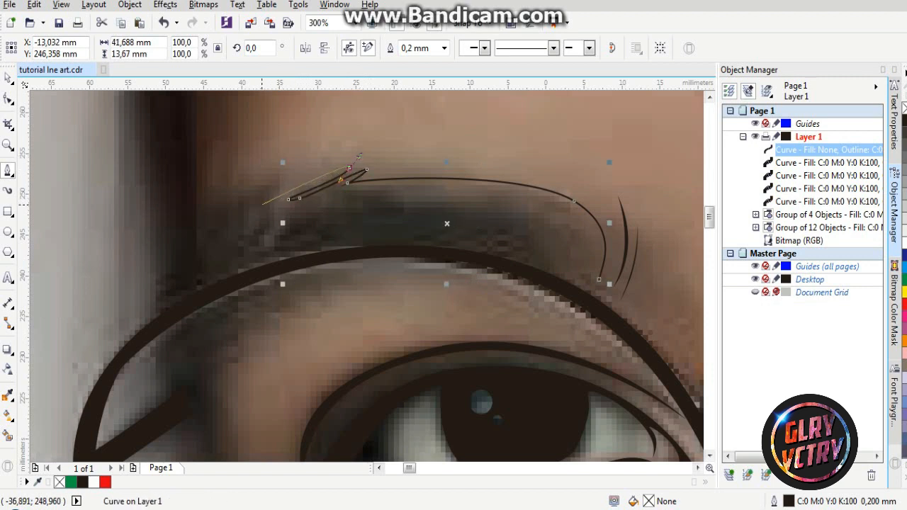
left_click_drag(255, 211, 238, 214)
left_click_drag(297, 180, 316, 161)
Curve the eyebrow outline down from the last hair tip to the brow's outer tail and end it on the glasses rim
left_click_drag(193, 283, 181, 347)
key("ctrl+z")
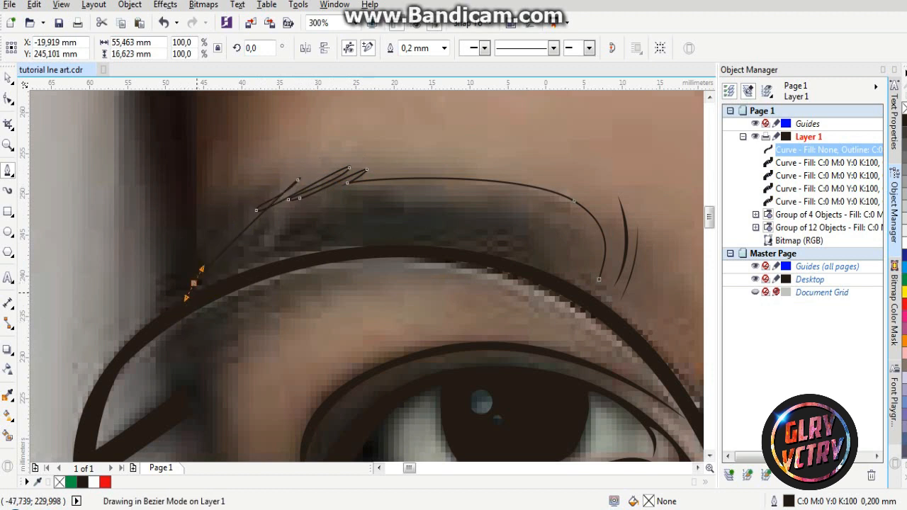
key("ctrl+z")
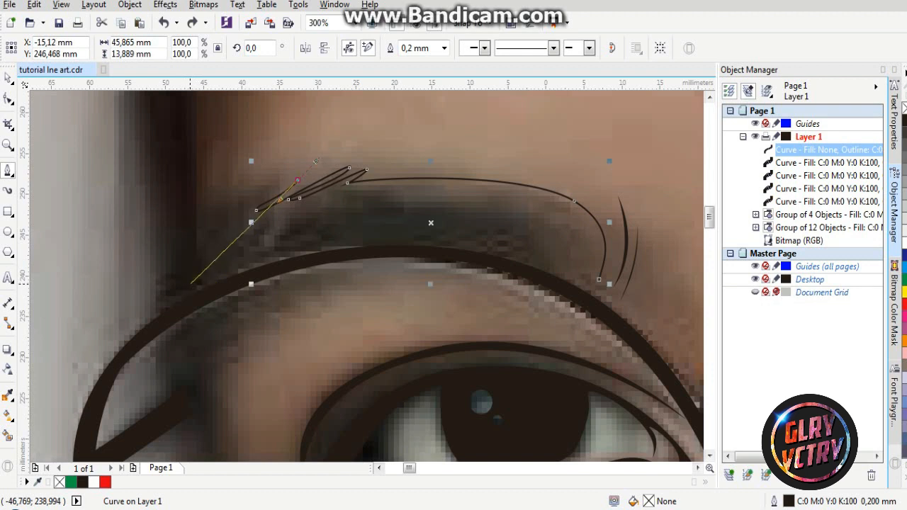
left_click_drag(191, 282, 183, 342)
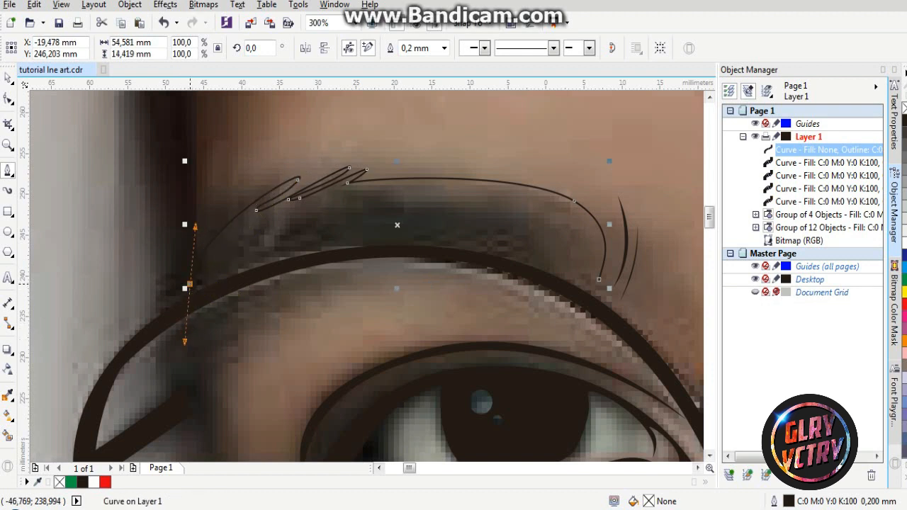
left_click(188, 309)
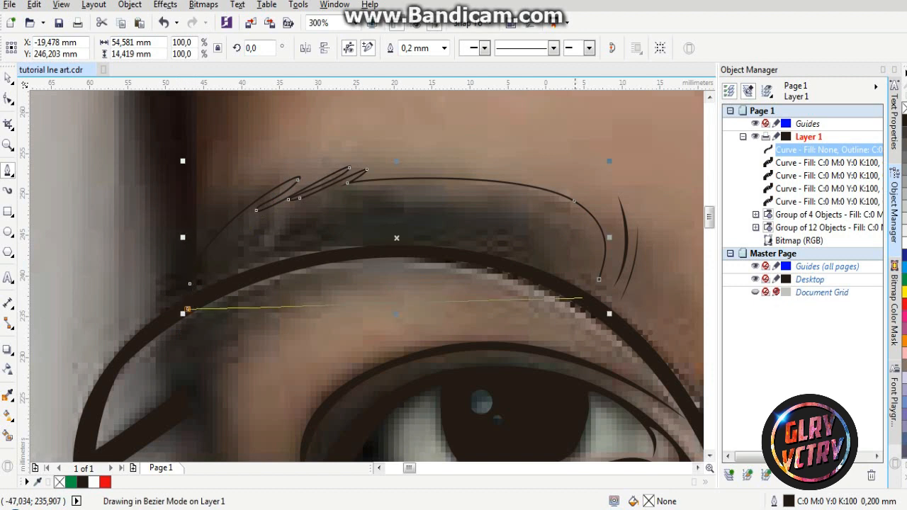
Close the eyebrow outline back along the glasses rim, about 55 × 17.5 mm overall, fill it black (K:100) and remove its outline
left_click_drag(544, 266, 555, 267)
scroll(554, 267, "right", 2)
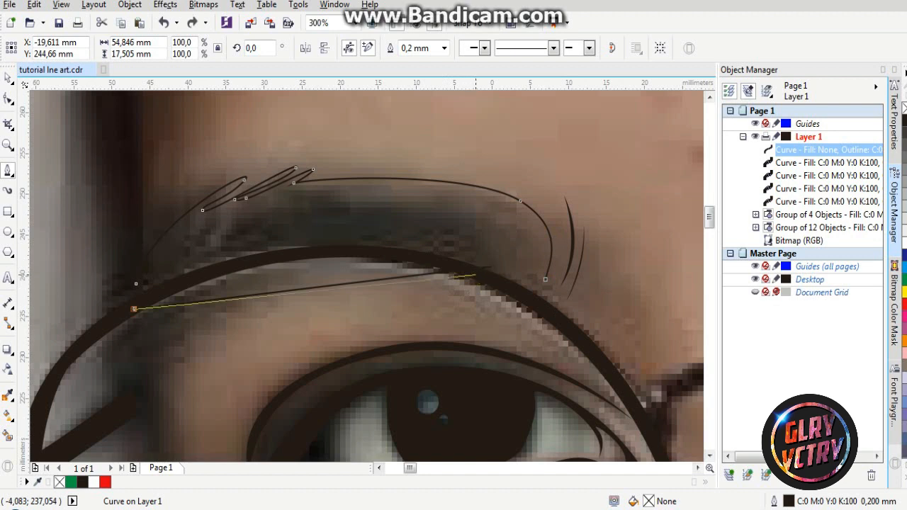
left_click_drag(479, 263, 650, 310)
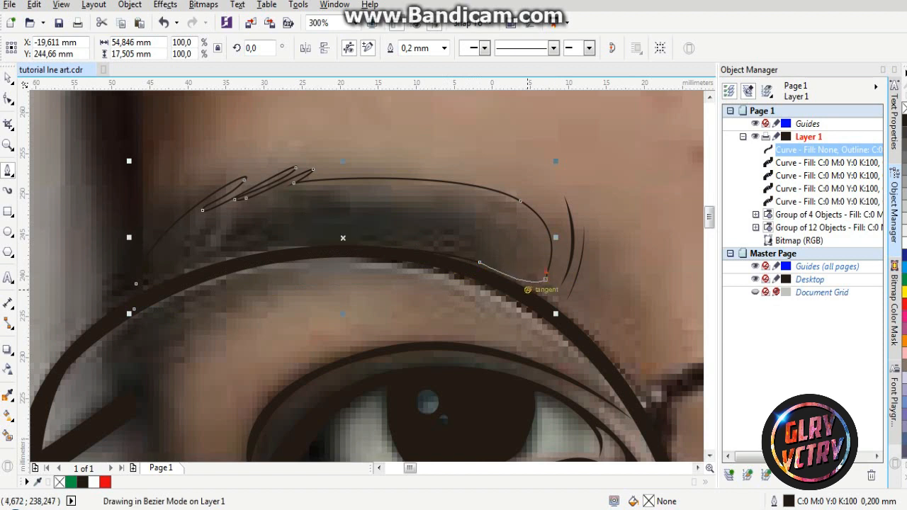
left_click(545, 278)
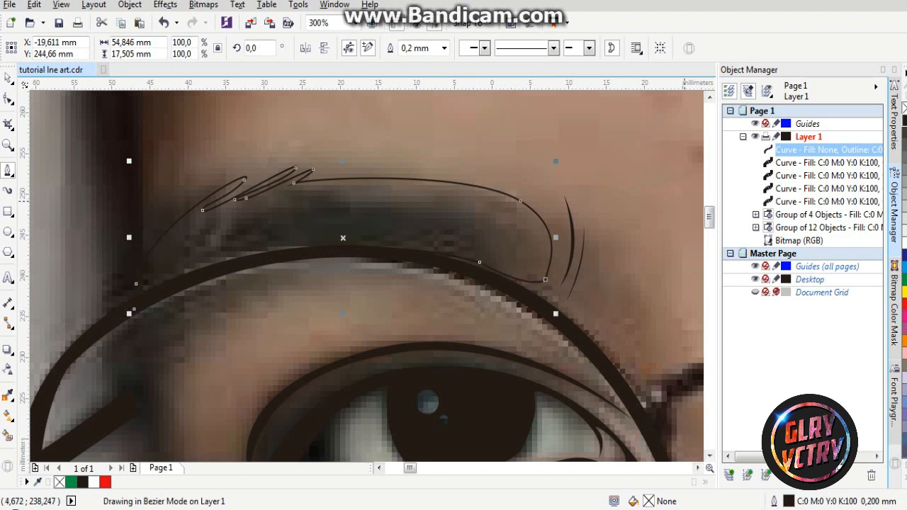
left_click(903, 113)
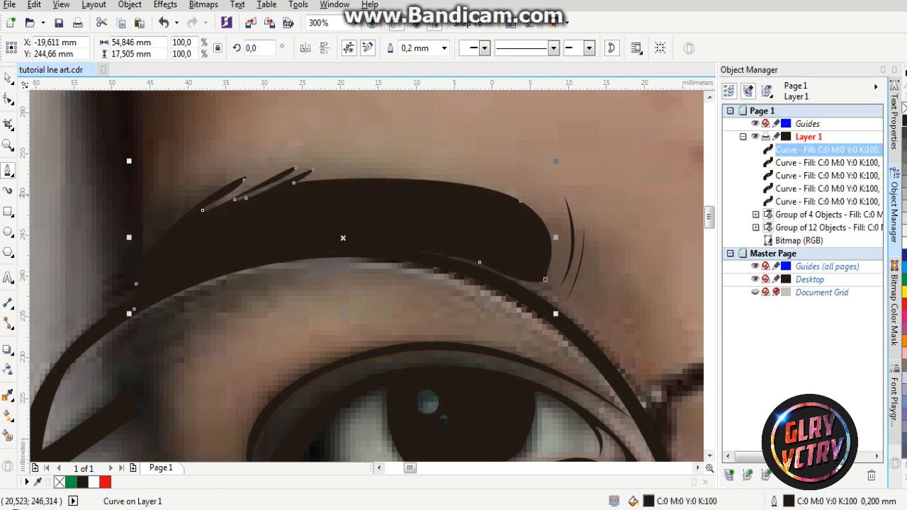
scroll(423, 190, "down", 3)
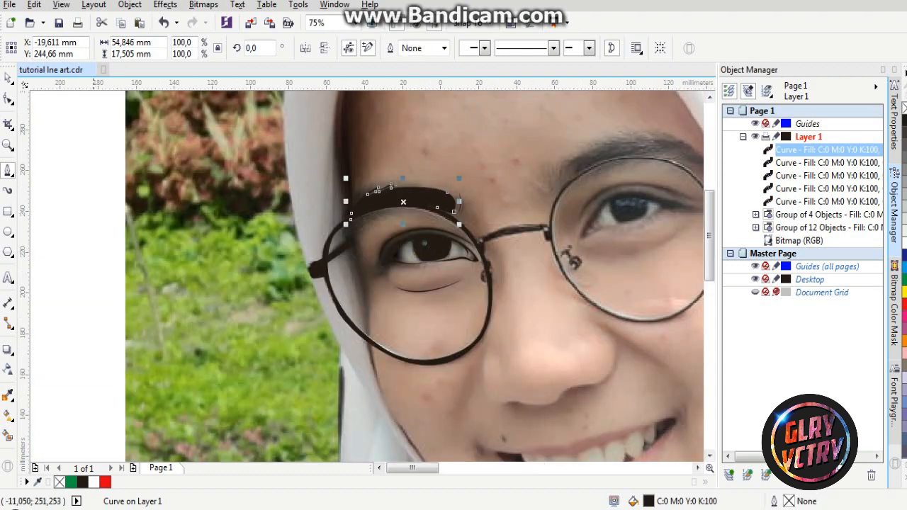
key("space")
key("Escape")
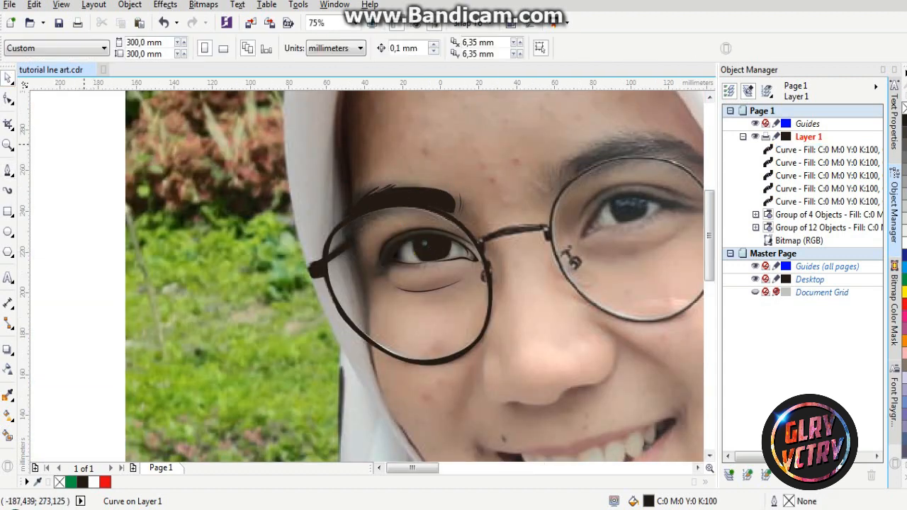
Delete the portrait bitmap to inspect the traced eye, glasses and eyebrow on their own, and undo the deletion
scroll(264, 220, "down", 1)
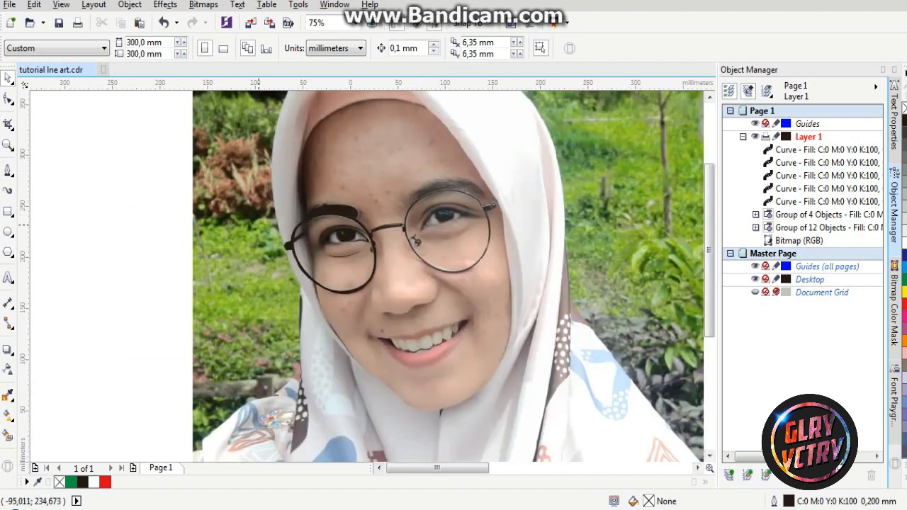
scroll(323, 240, "up", 1)
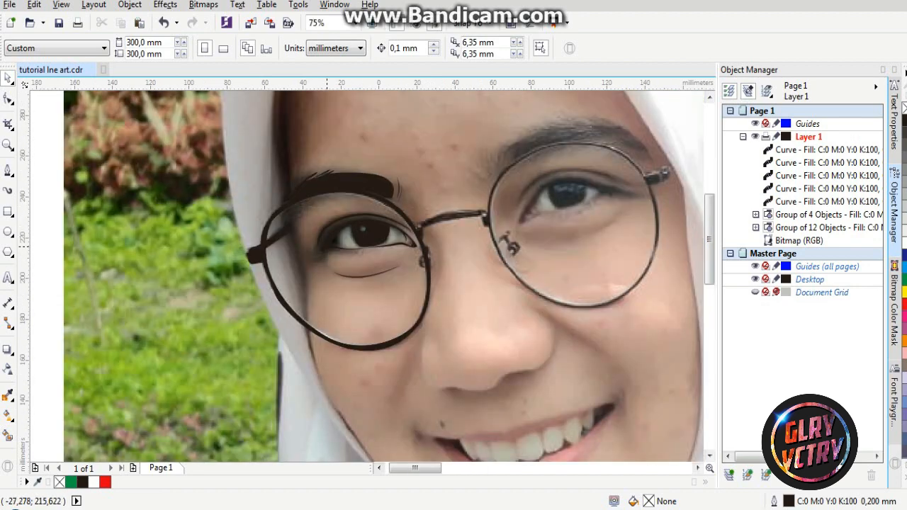
scroll(330, 248, "down", 1)
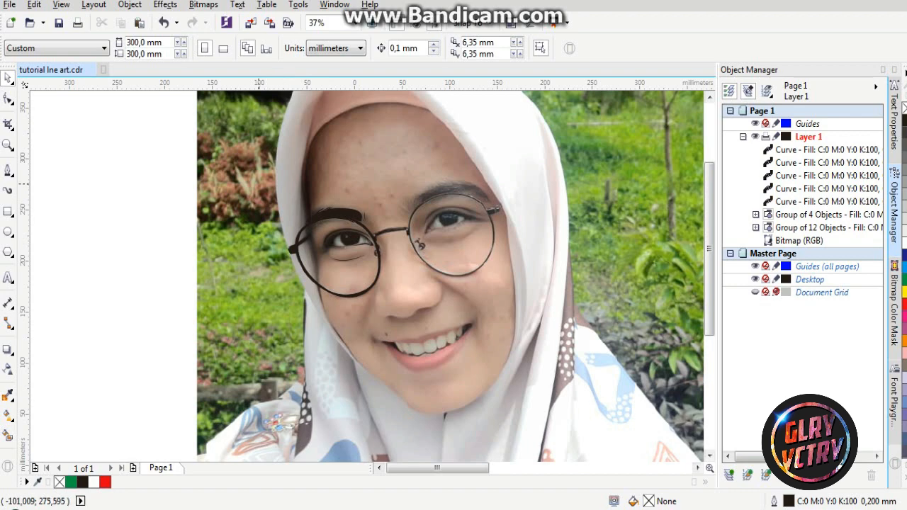
left_click(420, 244)
key("Delete")
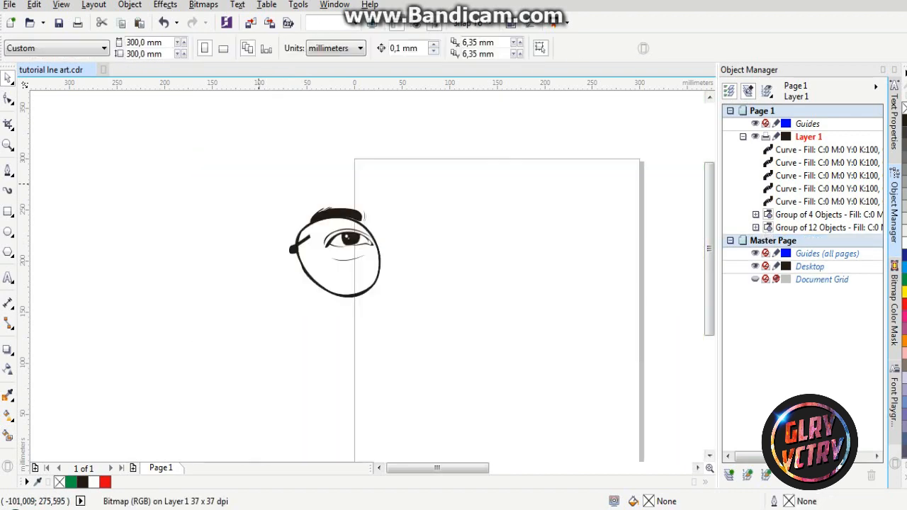
scroll(349, 224, "up", 2)
scroll(349, 224, "down", 2)
scroll(350, 257, "up", 2)
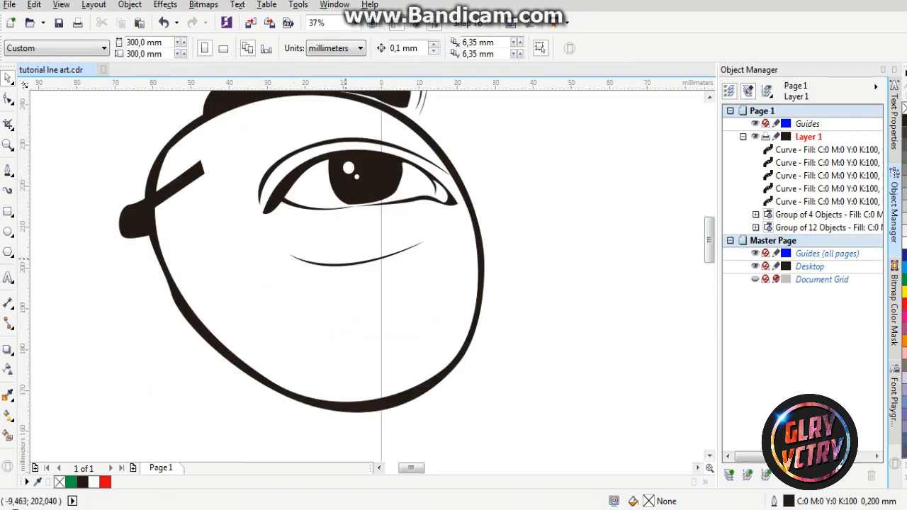
scroll(349, 256, "down", 2)
scroll(333, 237, "up", 2)
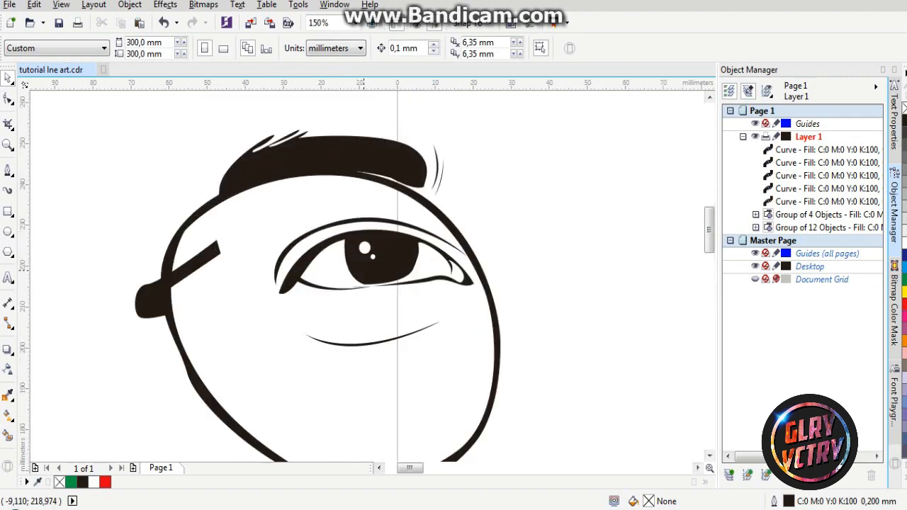
key("ctrl+z")
scroll(377, 256, "down", 2)
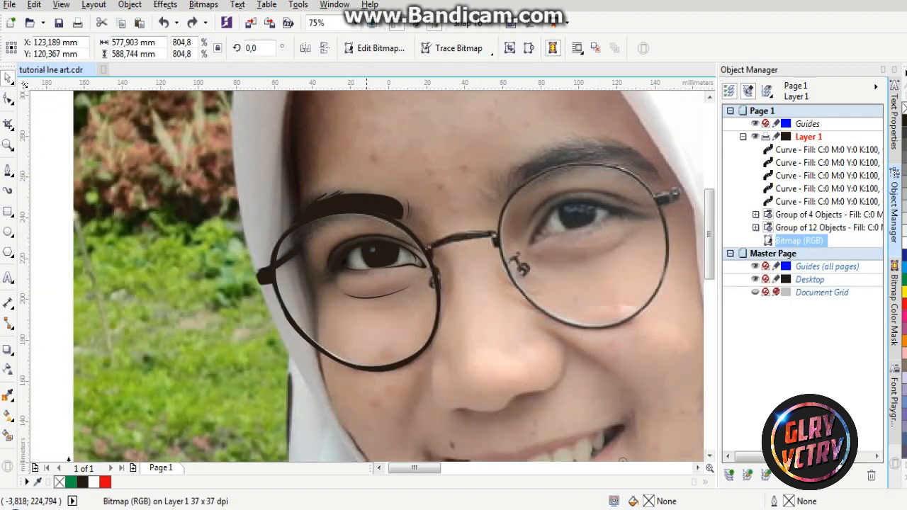
Group the eyebrow shape, the hair strokes and the traced glasses parts into one group of six objects
scroll(377, 257, "down", 3)
left_click_drag(293, 190, 424, 291)
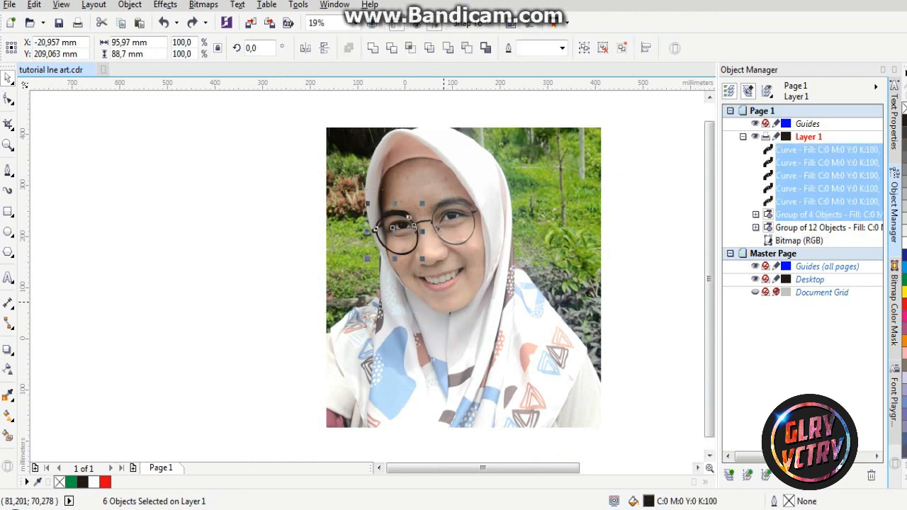
key("ctrl+g")
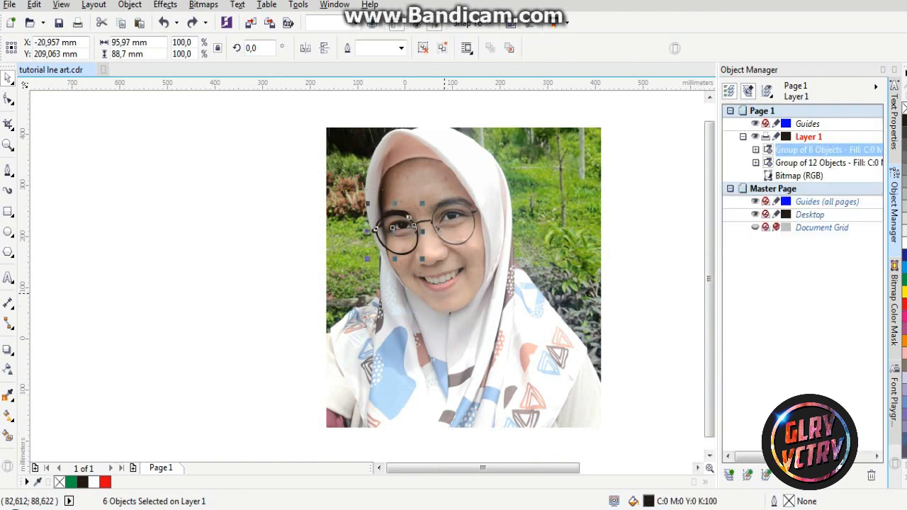
key("Escape")
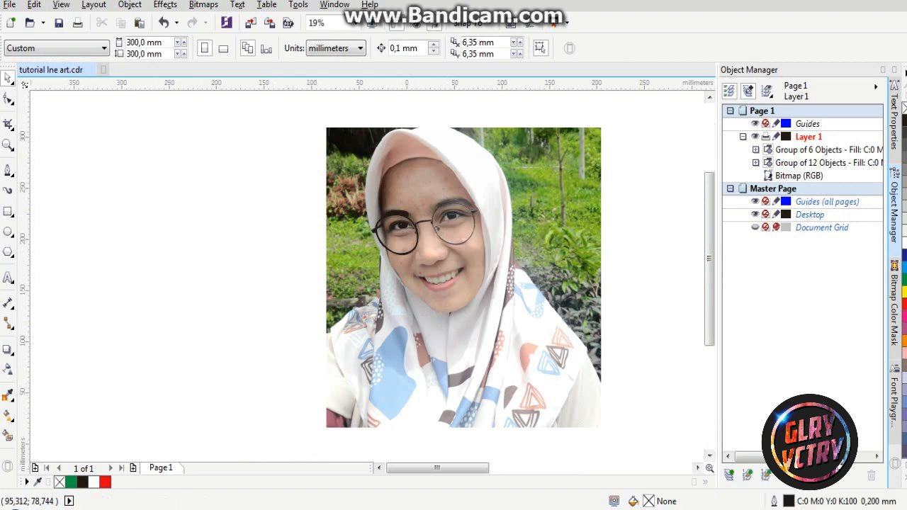
Start a new outline at the eyebrow's outer tail with a short, narrow corner, about 5 × 6 mm, reaching just below the glasses rim
scroll(409, 229, "up", 4)
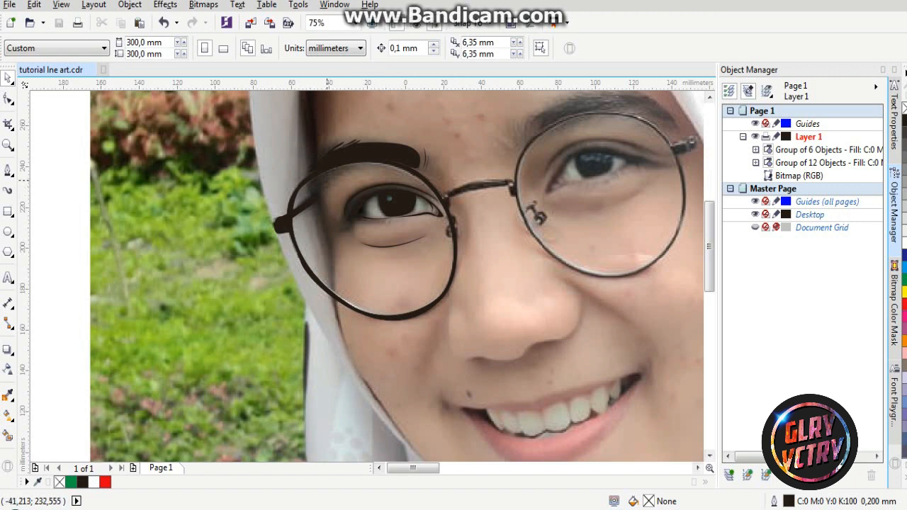
scroll(328, 180, "up", 2)
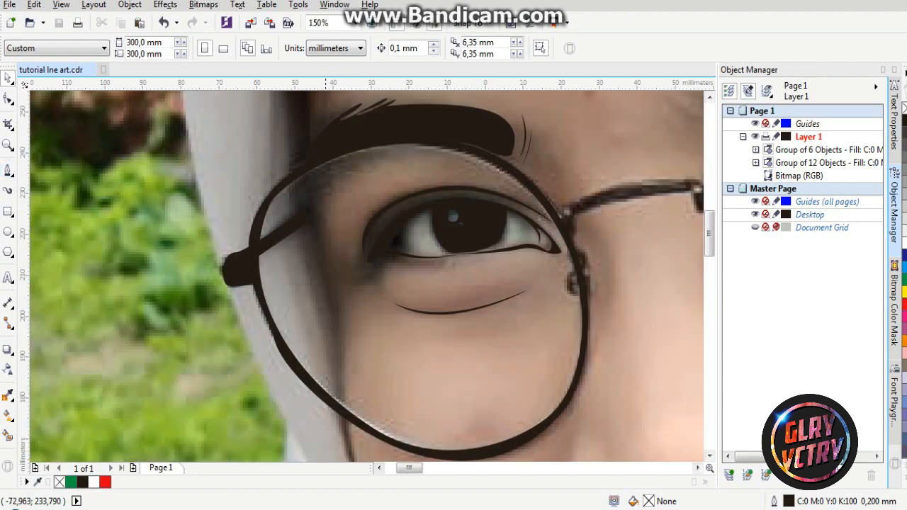
key("F5")
left_click(323, 151)
scroll(323, 150, "up", 2)
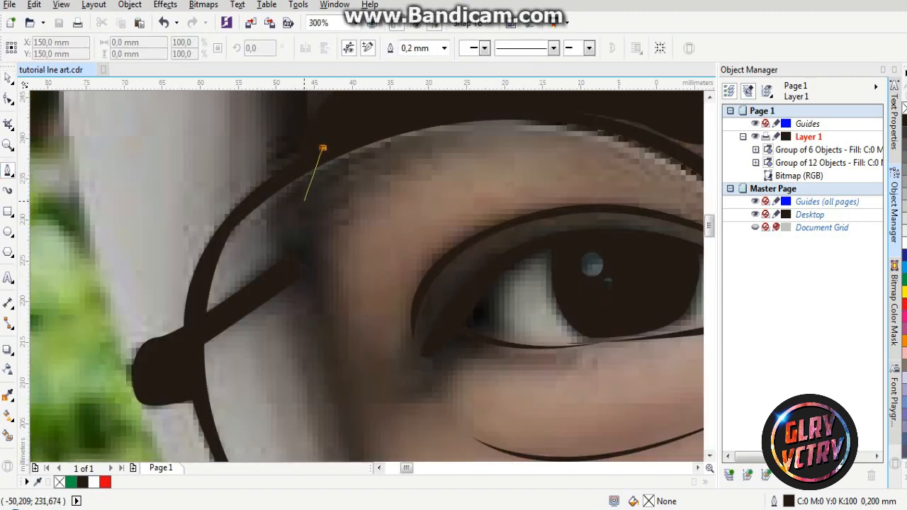
left_click(290, 189)
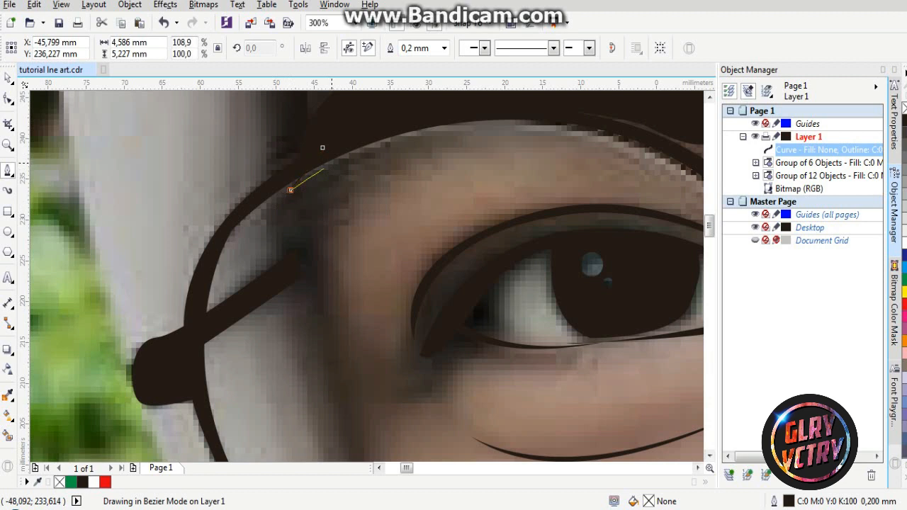
left_click_drag(324, 169, 334, 160)
key("ctrl+z")
left_click(294, 199)
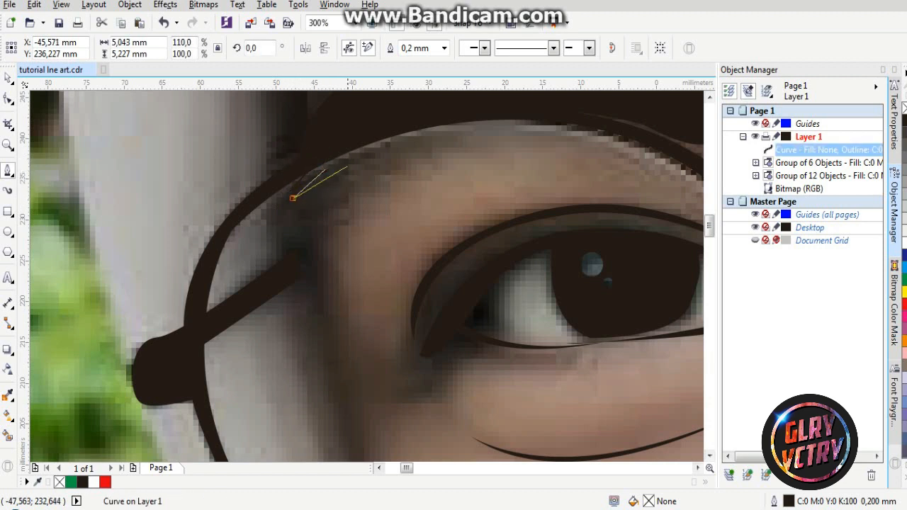
Extend the outline along the eyebrow's lower edge and close it, about 41 × 13 mm, fill it black (K:100) and remove its outline
scroll(467, 145, "down", 1)
left_click_drag(508, 129, 532, 125)
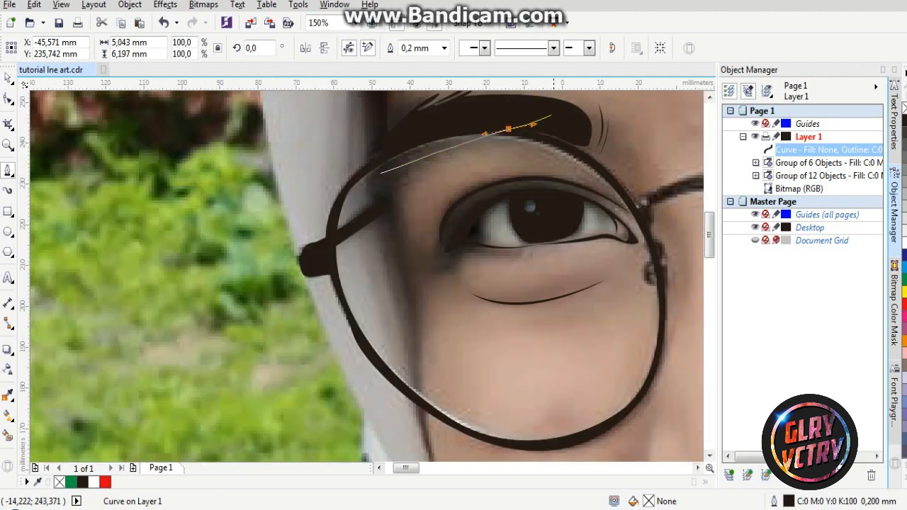
key("ctrl+z")
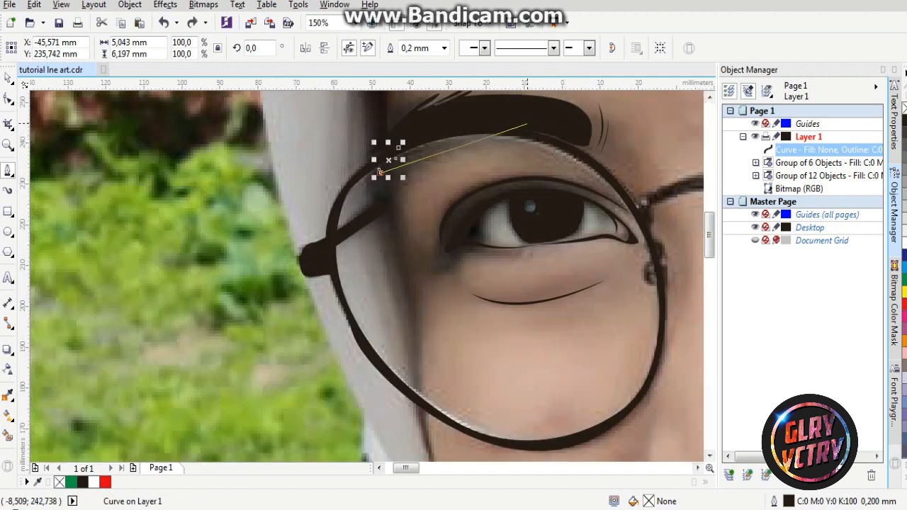
left_click_drag(532, 120, 609, 123)
key("ctrl+z")
left_click(535, 123)
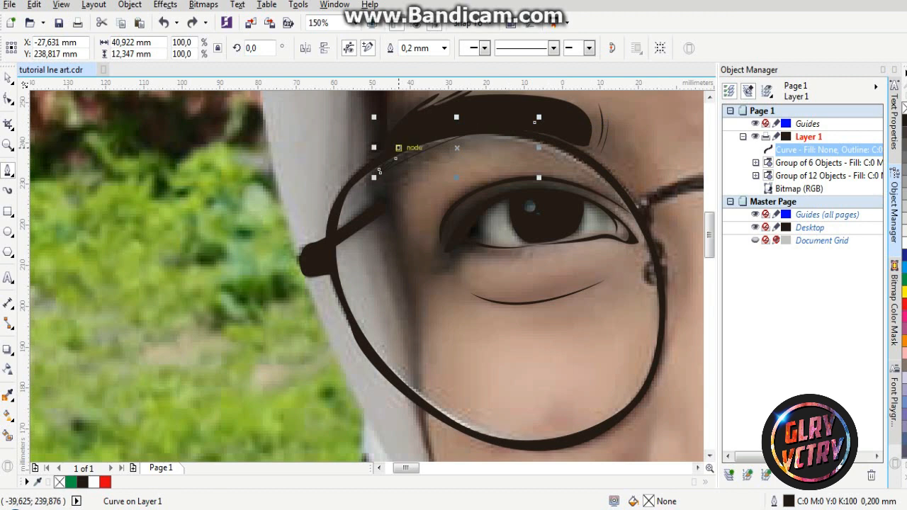
left_click(535, 122)
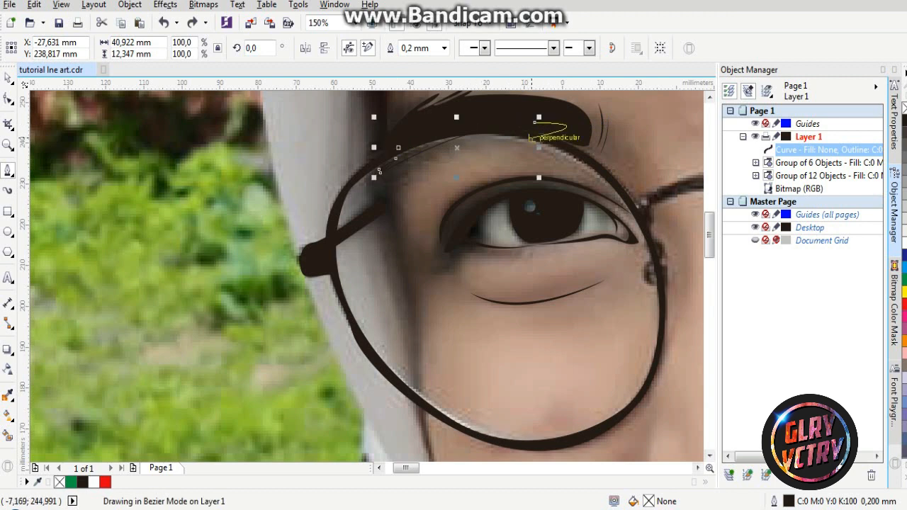
left_click_drag(398, 147, 426, 114)
left_click(903, 119)
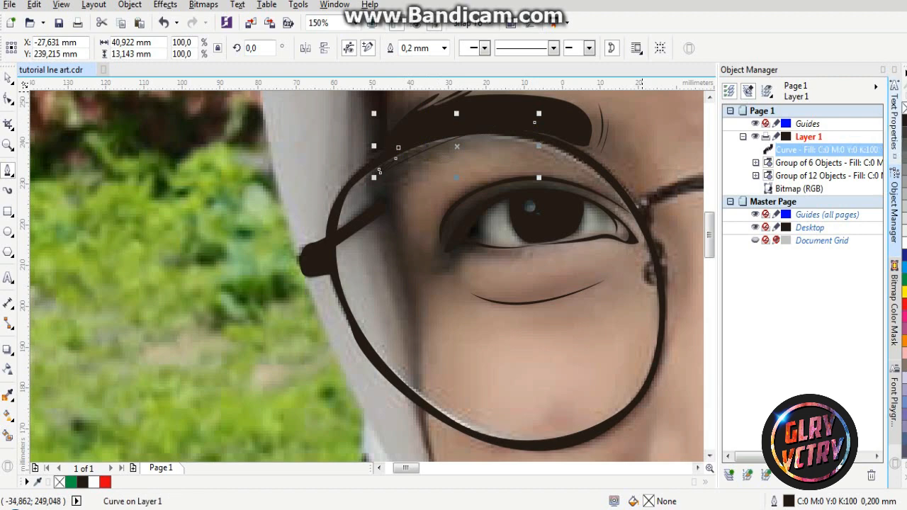
scroll(362, 168, "down", 1)
scroll(362, 168, "down", 1)
right_click(903, 108)
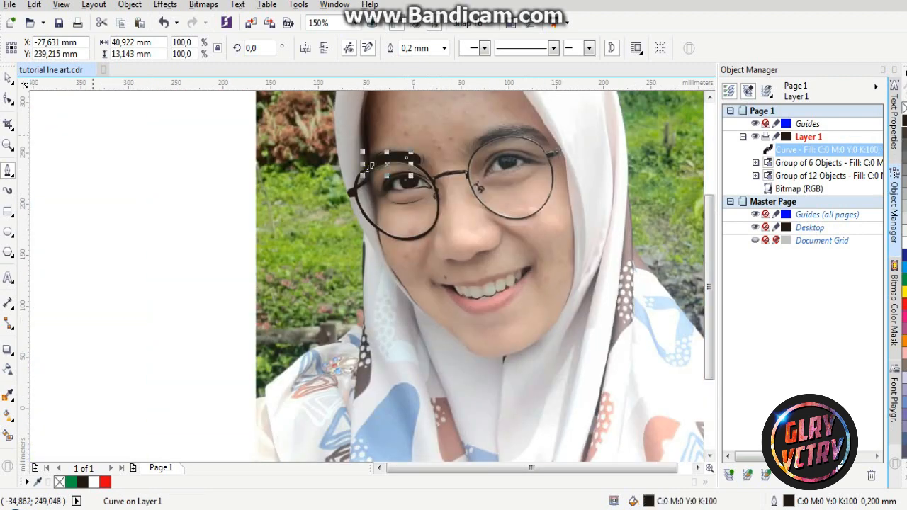
Group the new lower eyebrow shape with the existing eyebrow and glasses group
double_click(7, 78)
mouse_move(234, 103)
left_mouse_down()
mouse_move(394, 308)
mouse_move(471, 338)
left_mouse_up()
key("ctrl+g")
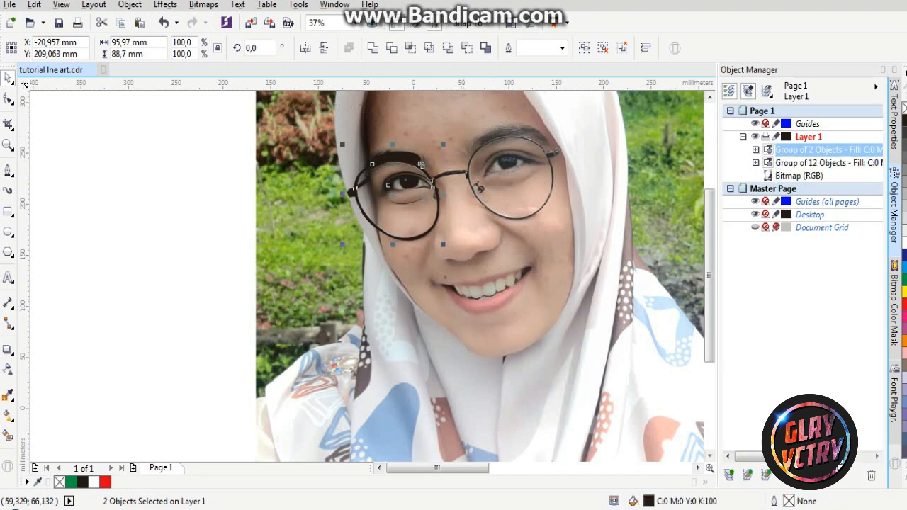
Begin outlining the nose pad with a rounded loop around its lower part at the inner rim of the traced lens
scroll(531, 157, "up", 1)
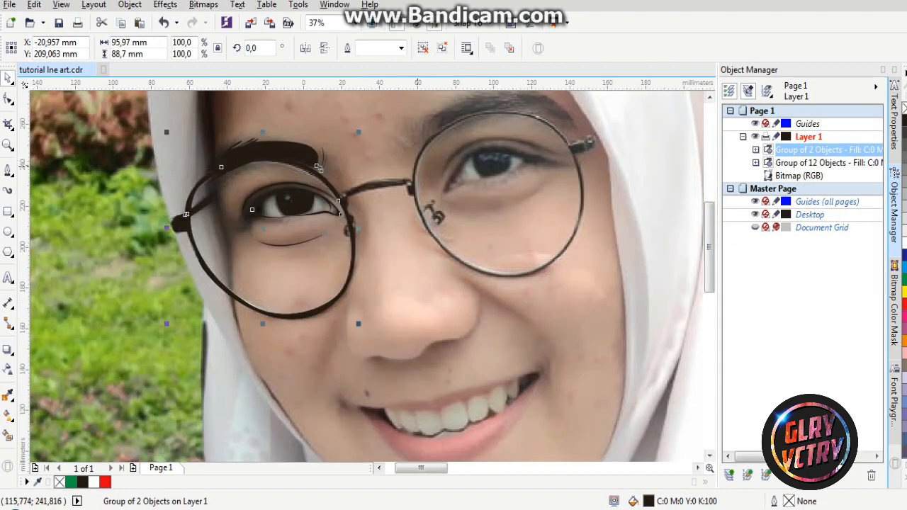
scroll(397, 174, "up", 1)
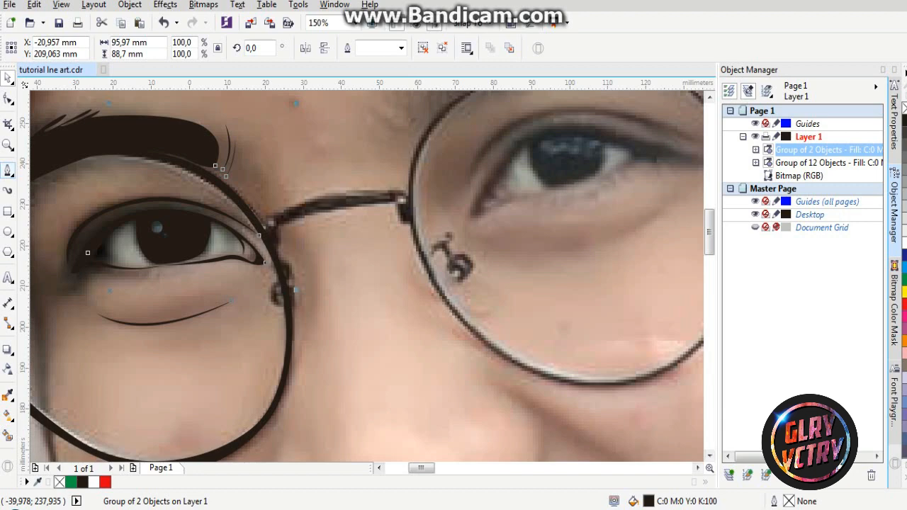
double_click(9, 170)
left_click(640, 435)
left_click(8, 170)
scroll(278, 283, "up", 2)
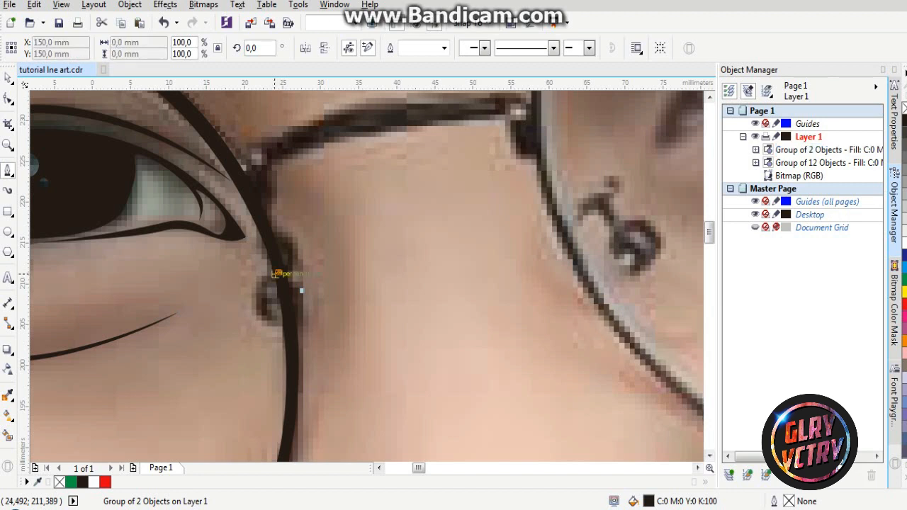
left_click(277, 272)
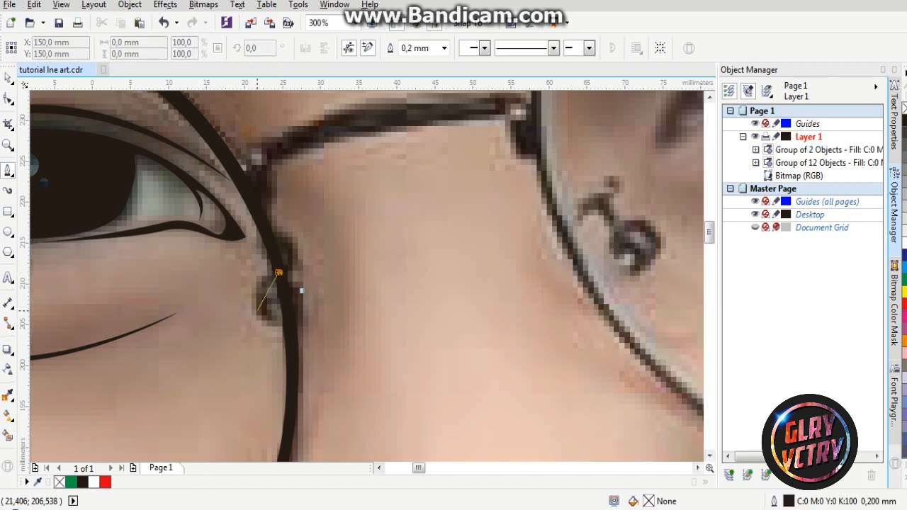
mouse_move(258, 310)
left_mouse_down()
mouse_move(284, 352)
mouse_move(276, 350)
left_mouse_up()
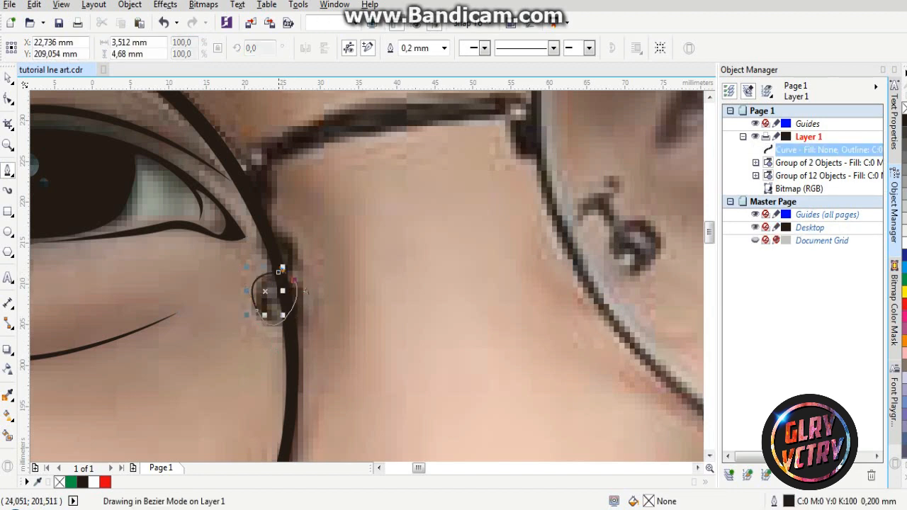
left_click_drag(292, 281, 279, 272)
Extend the nose pad outline up the inner lens rim, along the bridge's lower edge and around the bridge's far end, about 37 × 26 mm
left_click_drag(278, 228, 262, 216)
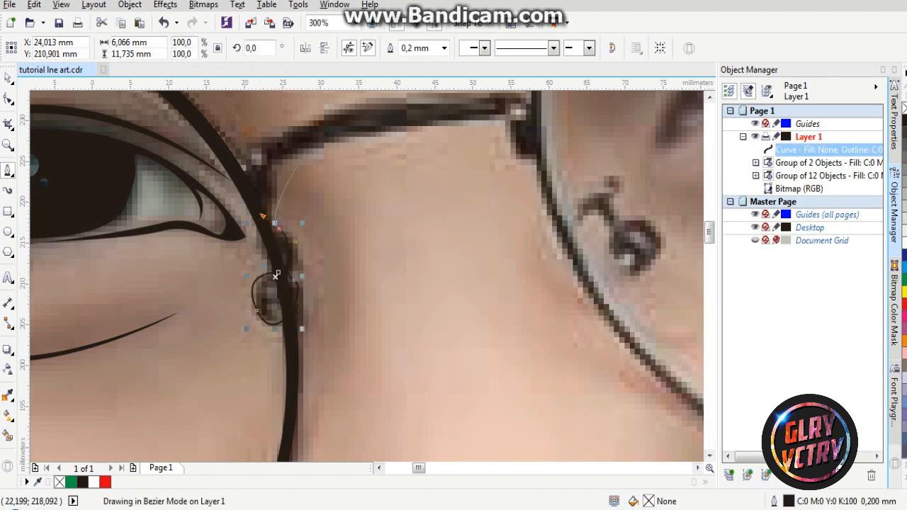
left_click_drag(312, 147, 366, 126)
scroll(366, 125, "down", 1)
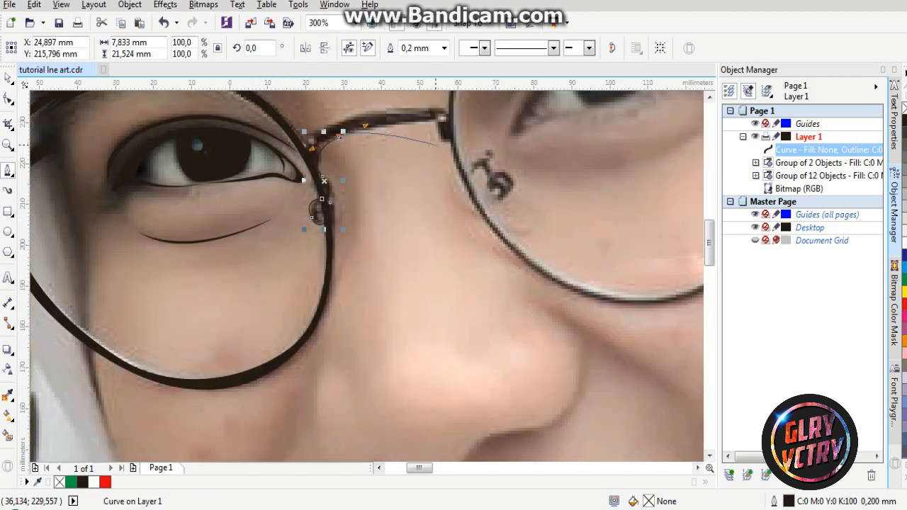
scroll(435, 118, "up", 1)
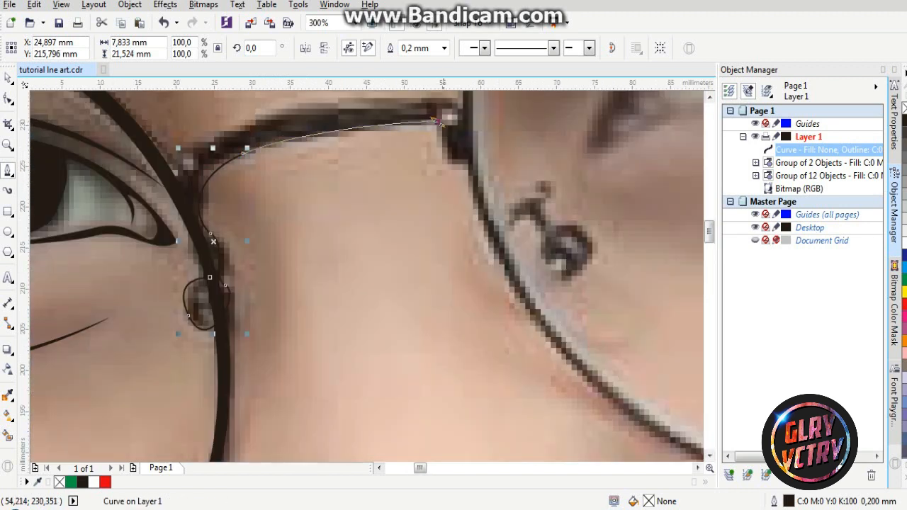
left_click_drag(437, 122, 475, 157)
scroll(466, 143, "down", 1)
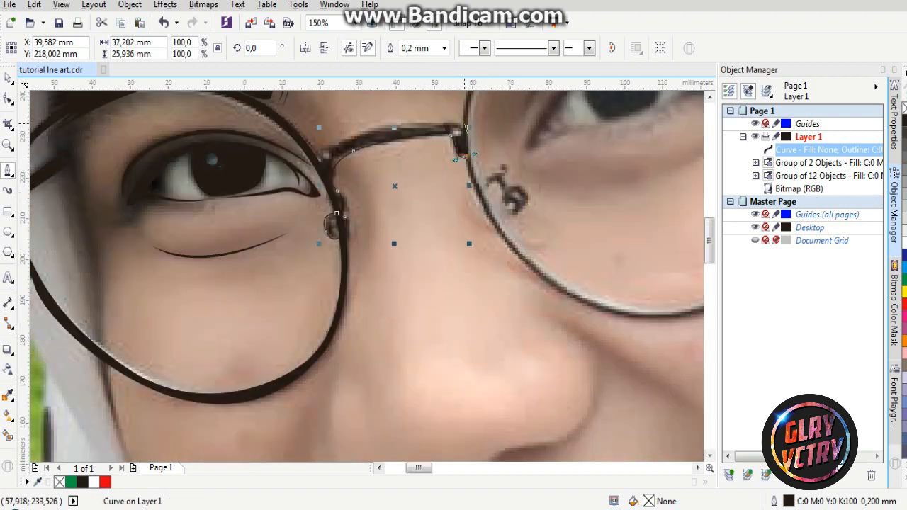
left_click_drag(324, 163, 319, 161)
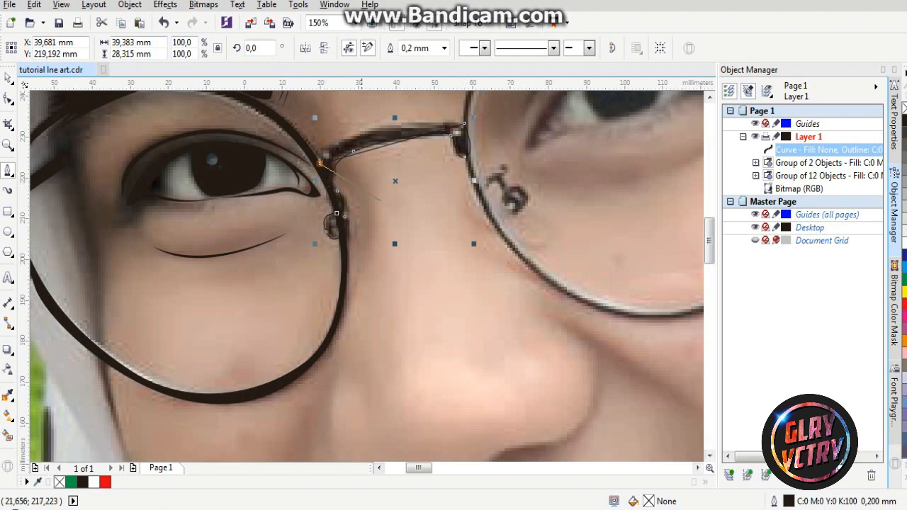
scroll(381, 200, "down", 3)
scroll(425, 262, "up", 4)
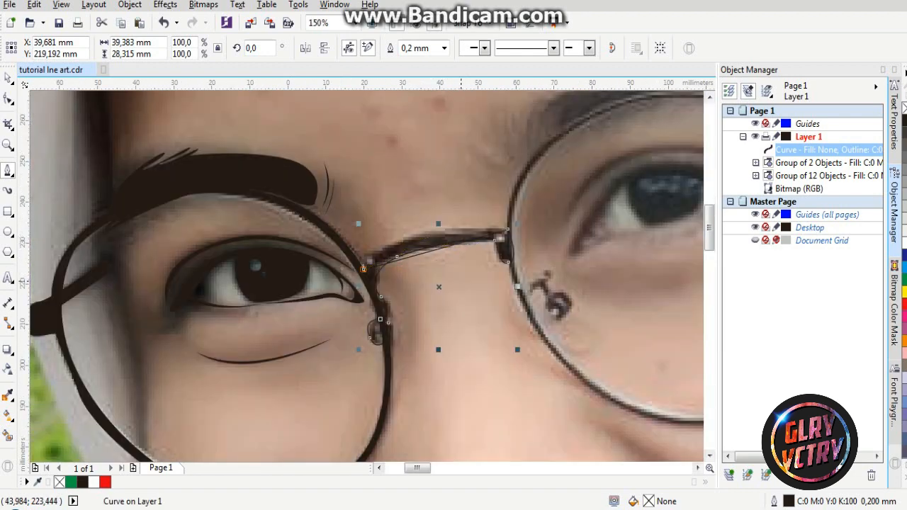
left_click(438, 287)
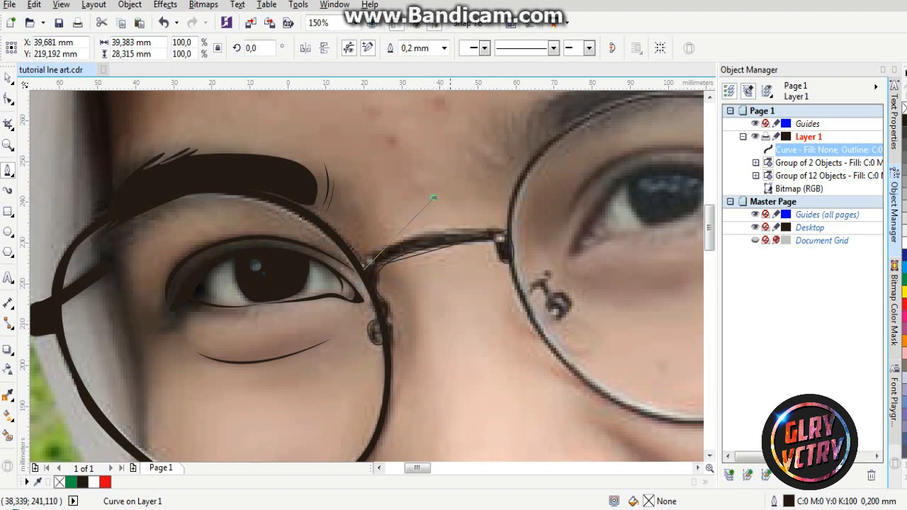
left_click(439, 248)
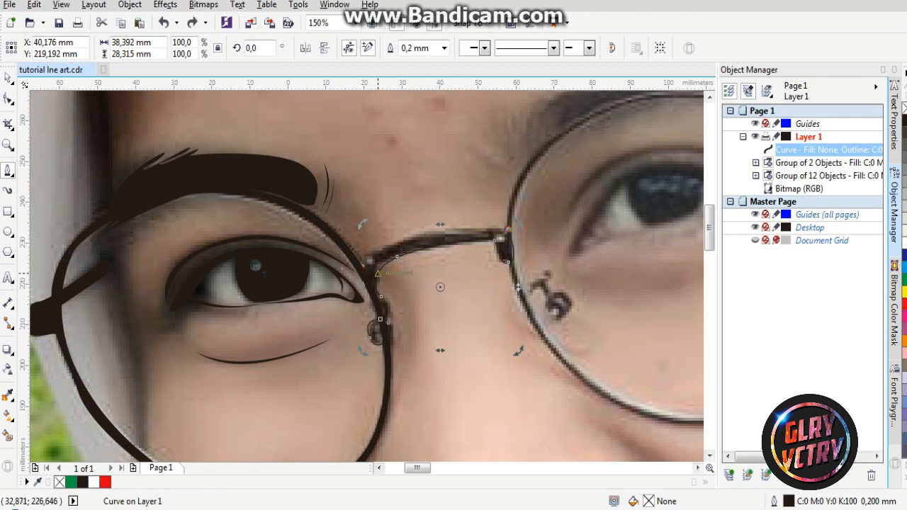
scroll(378, 257, "up", 2)
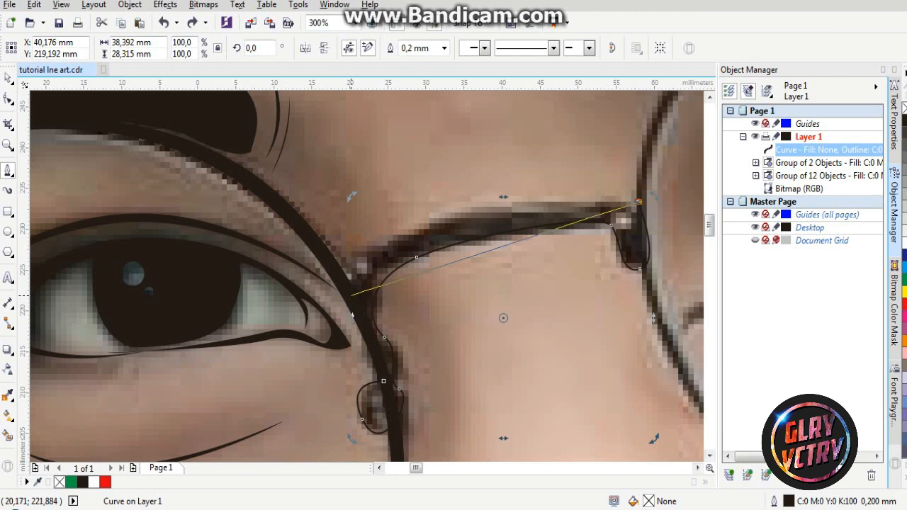
left_click(352, 296)
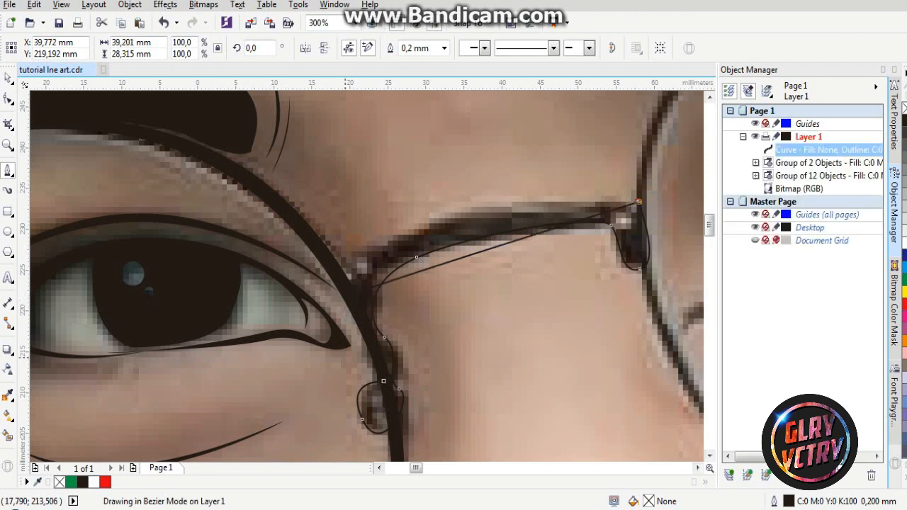
key("space")
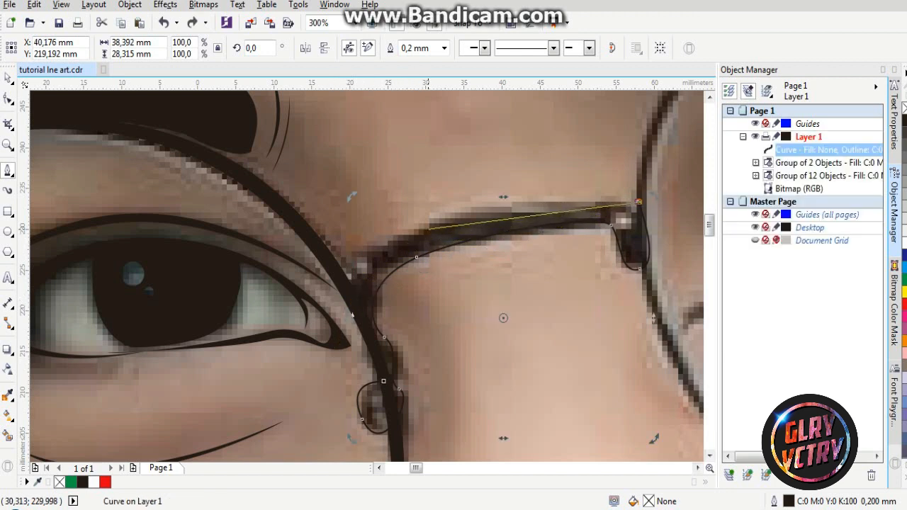
Trace the bridge's upper edge back to the nose pad, closing the outline at about 39 × 28 mm, and fill it black (K:100) without an outline
left_click(427, 229)
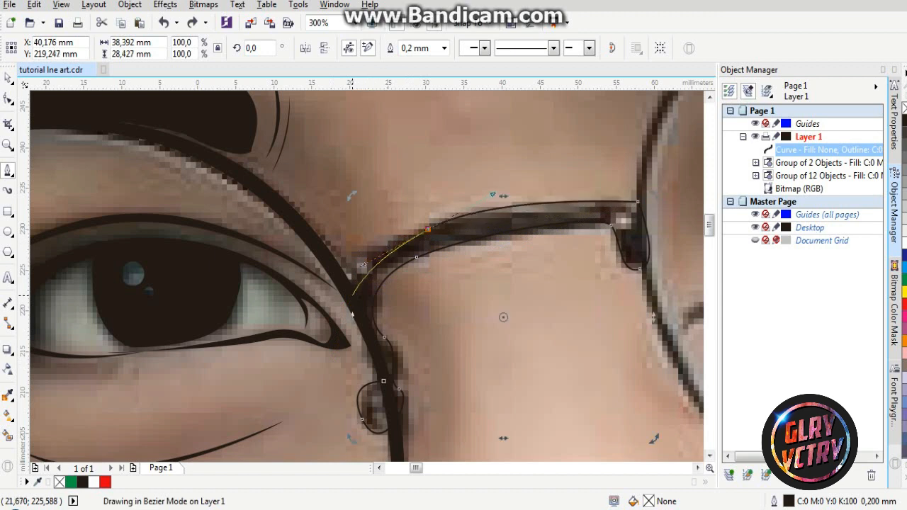
left_click_drag(352, 296, 383, 381)
key("space")
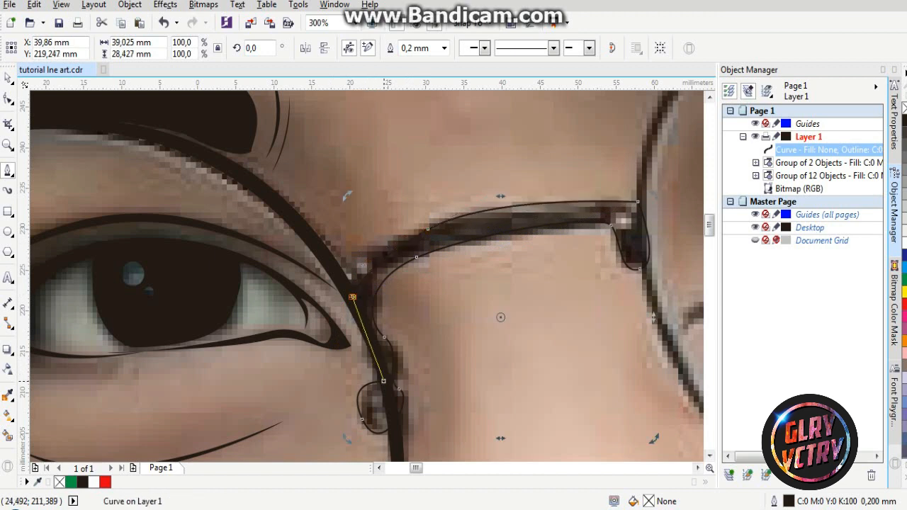
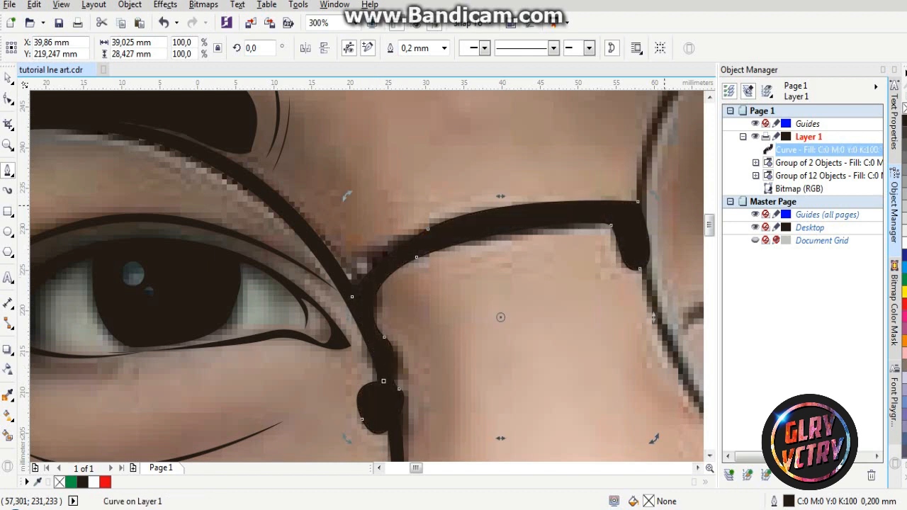
scroll(396, 305, "down", 3)
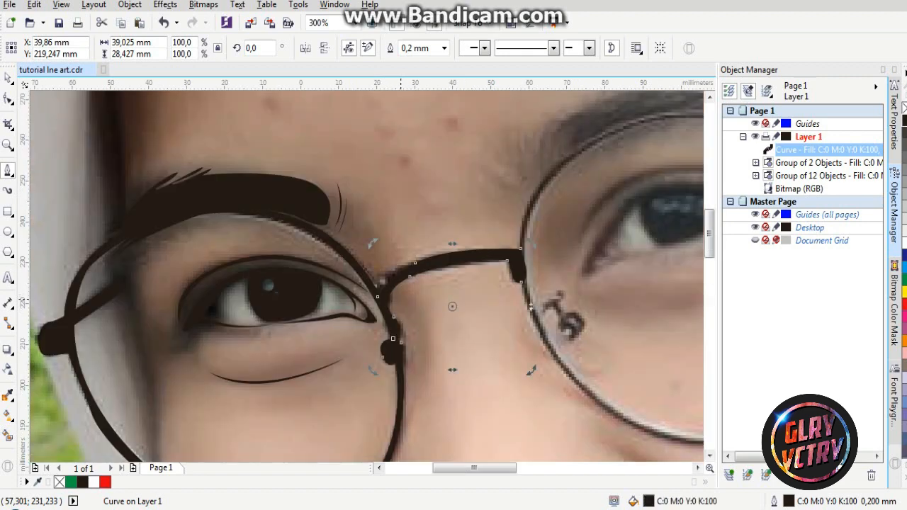
scroll(586, 233, "up", 3)
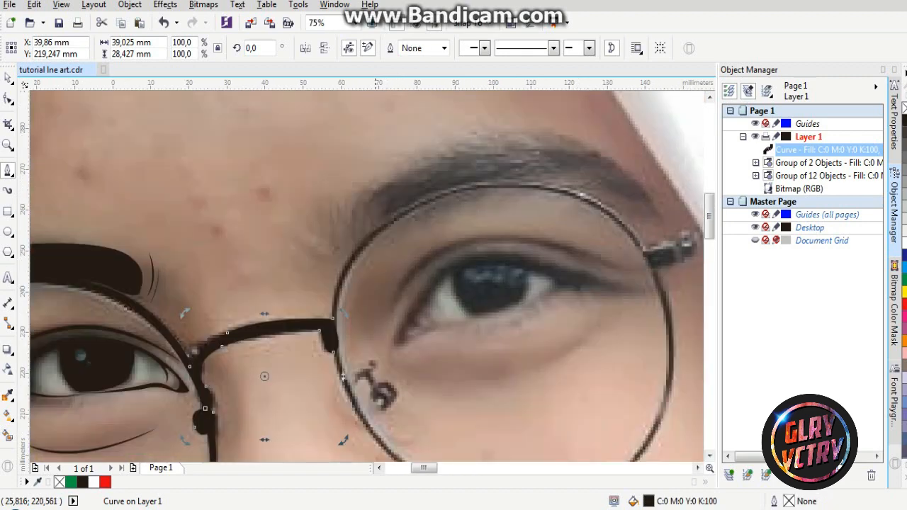
Start outlining the second lens at the bridge's end and trace the outer edge of its upper rim to the temple hinge, about 84 × 36 mm
left_click(330, 326)
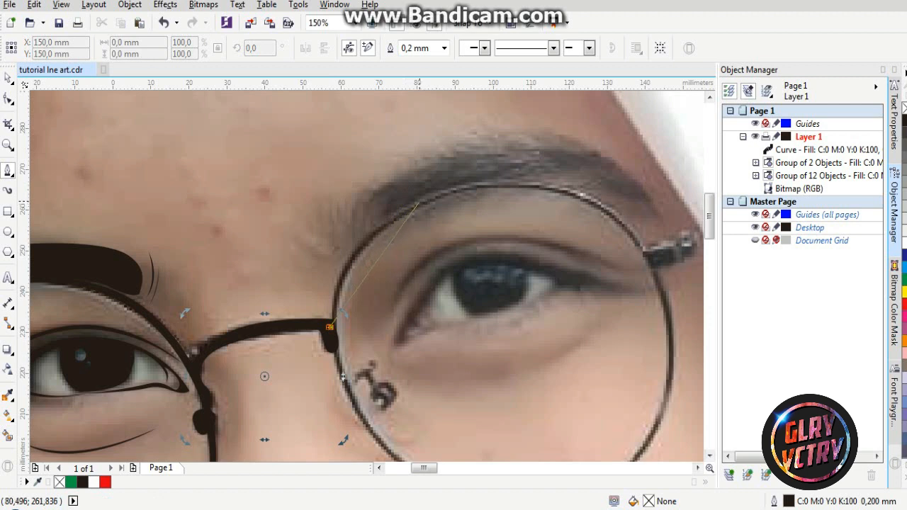
left_click_drag(423, 196, 516, 162)
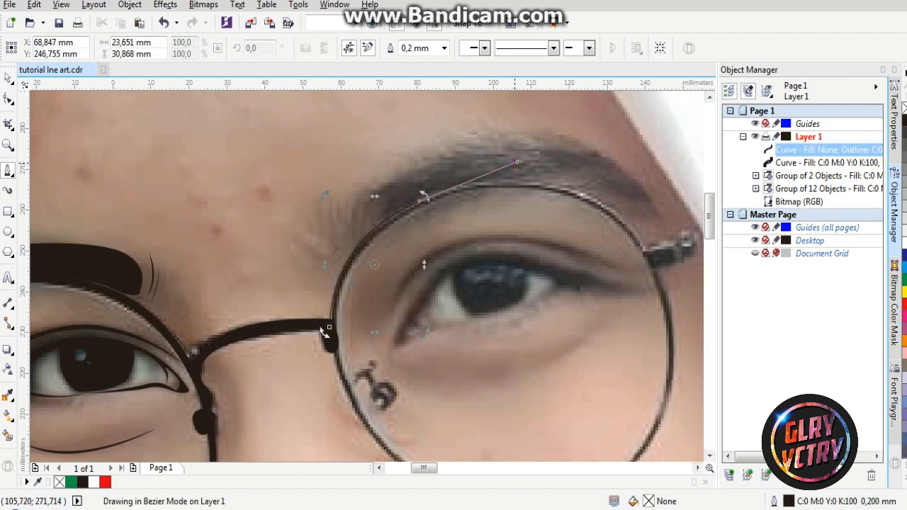
key("Escape")
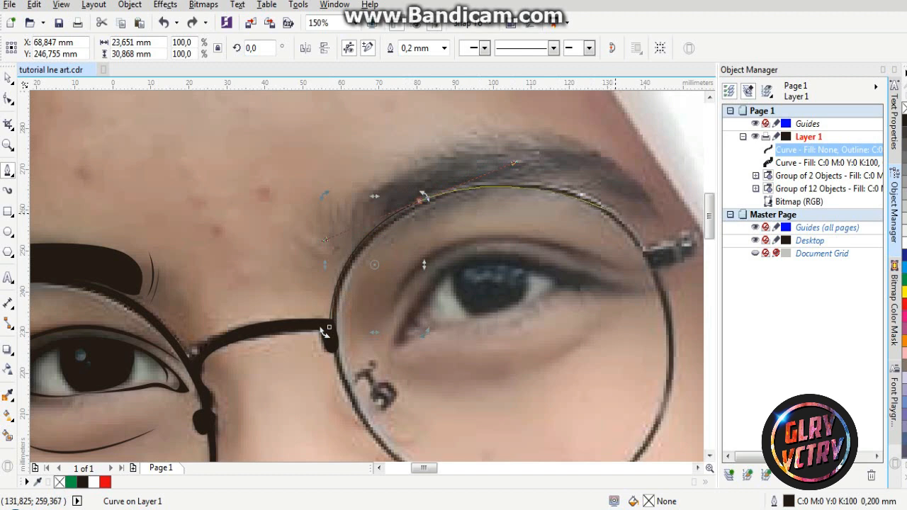
left_click(616, 213)
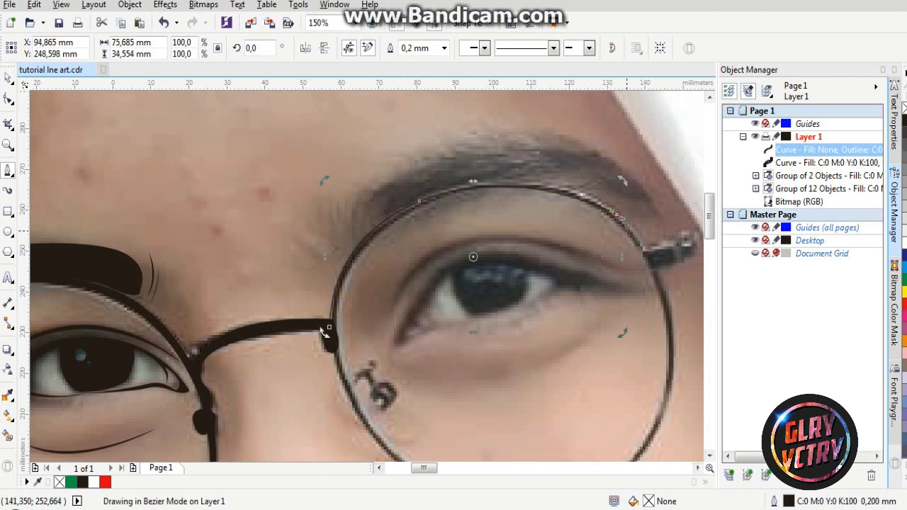
key("ctrl+z")
left_click_drag(618, 216, 649, 247)
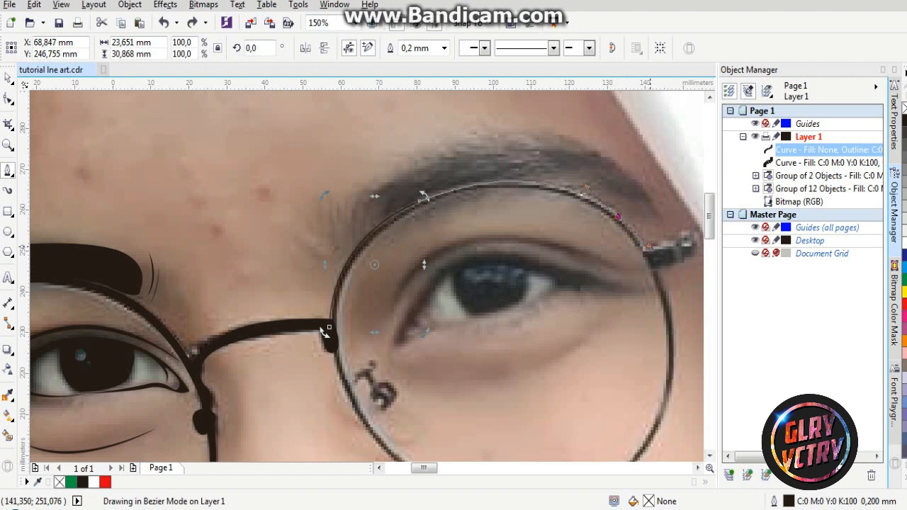
left_click(648, 250)
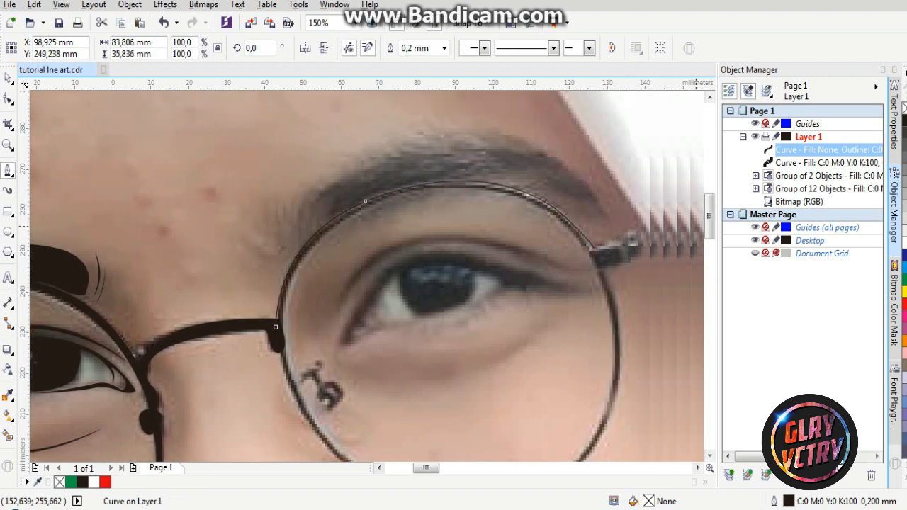
Extend the second lens outline around the temple hinge and down the rim's outer side, about 98 × 54 mm overall
left_click(641, 226)
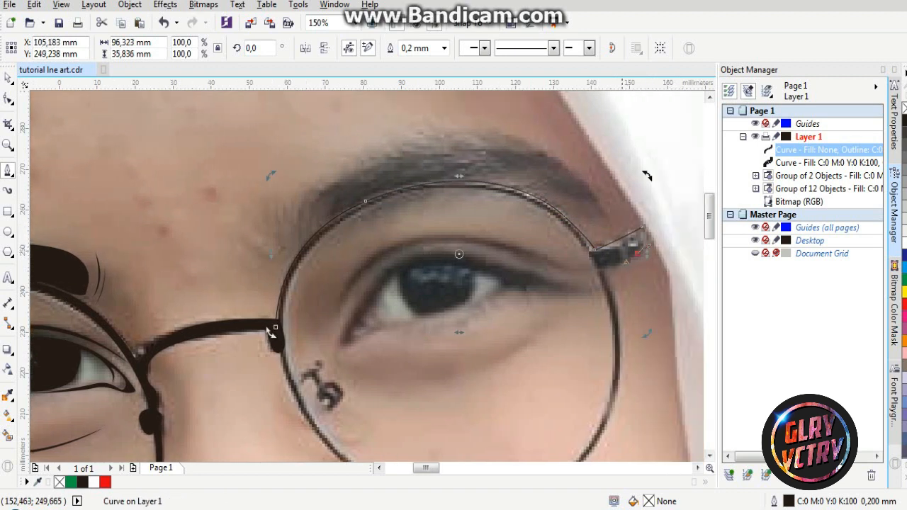
scroll(612, 193, "down", 2)
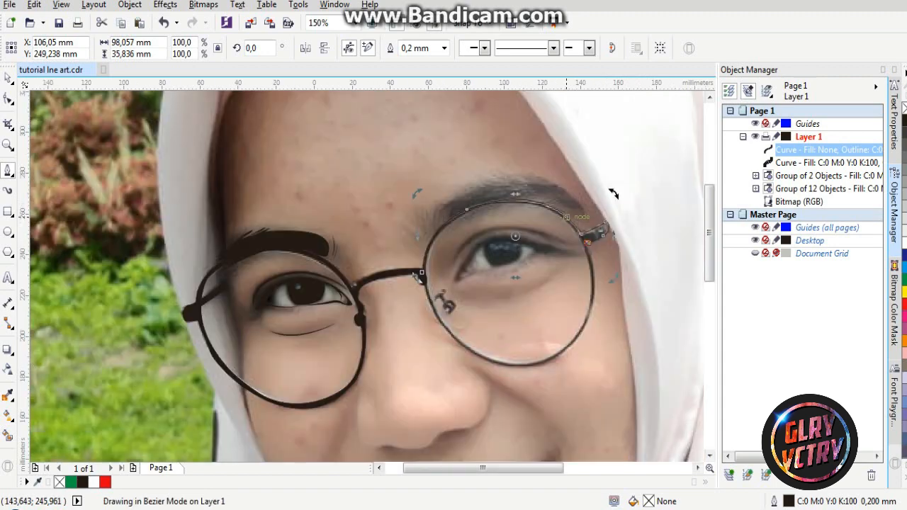
scroll(613, 193, "up", 2)
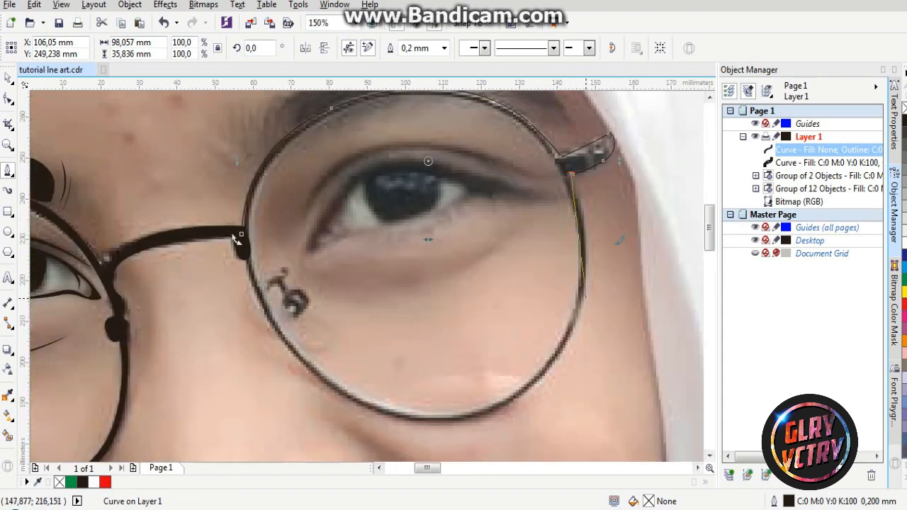
left_click_drag(575, 323, 569, 361)
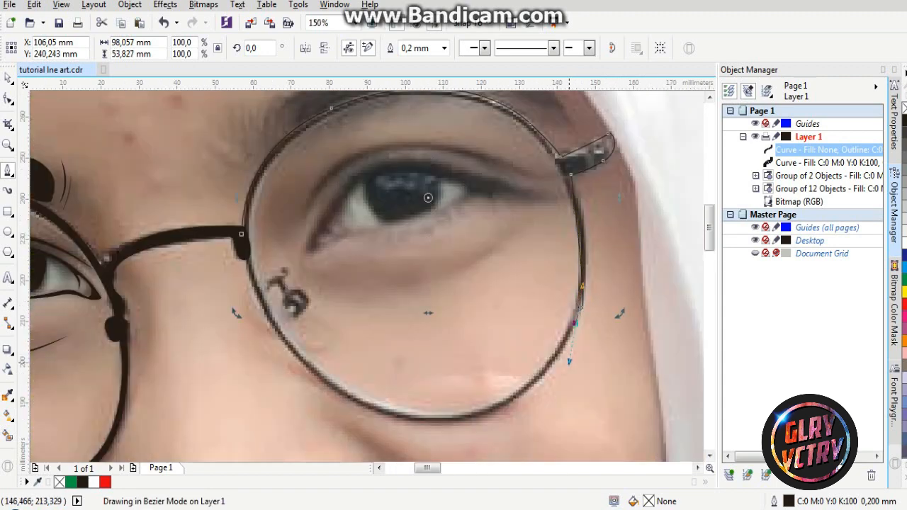
key("ctrl+z")
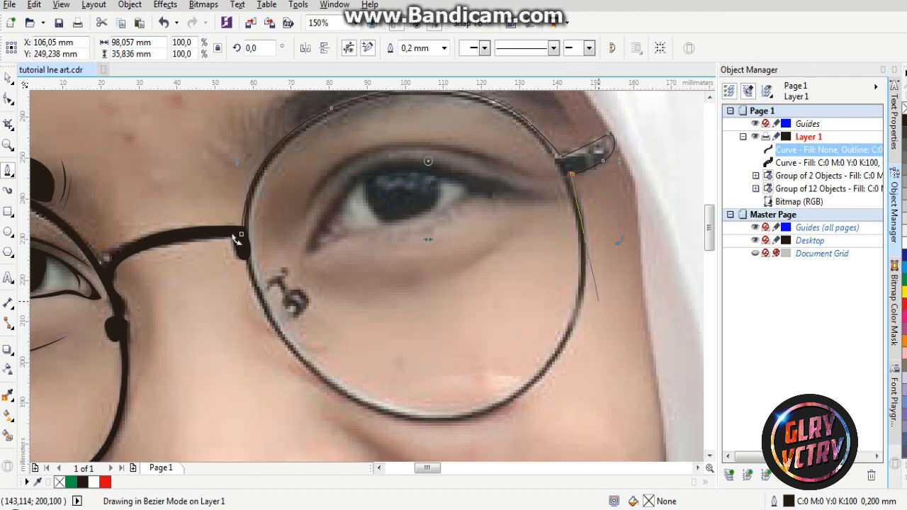
left_click_drag(581, 308, 560, 374)
left_click(415, 419)
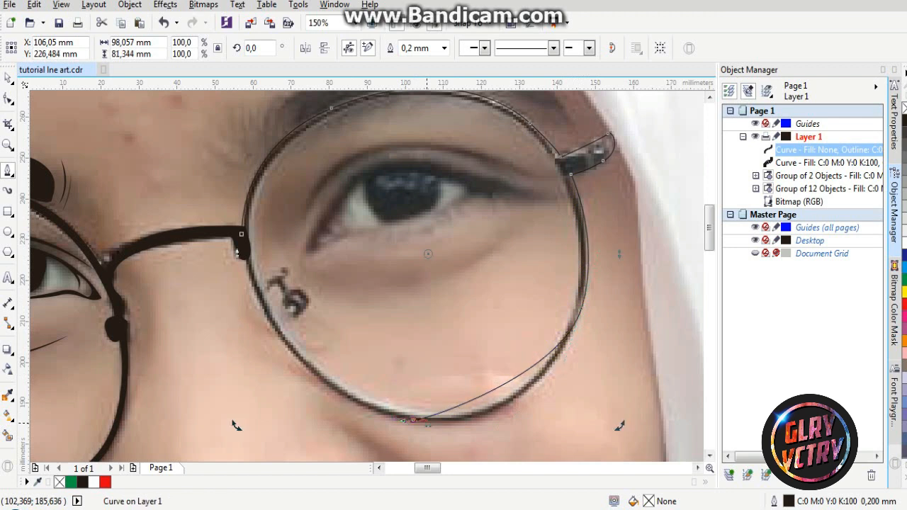
key("ctrl+z")
left_click_drag(390, 422, 424, 425)
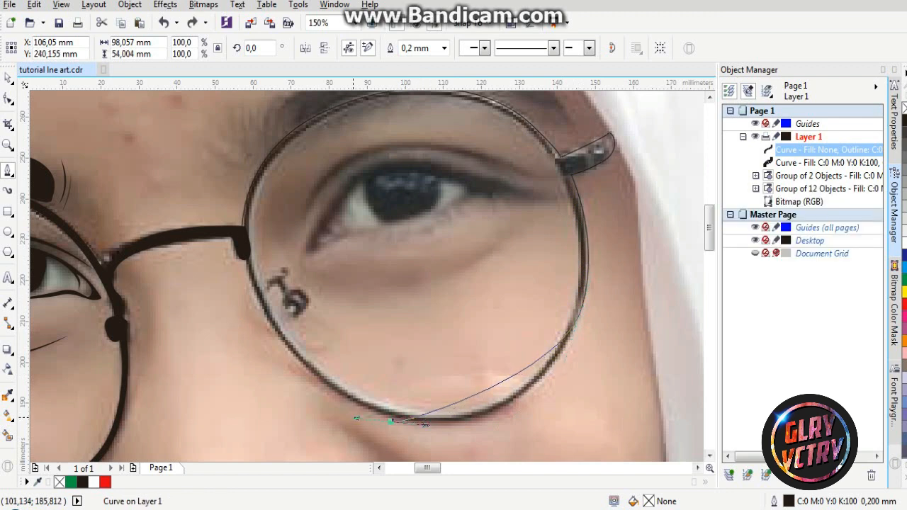
left_click_drag(340, 408, 341, 409)
key("ctrl+z")
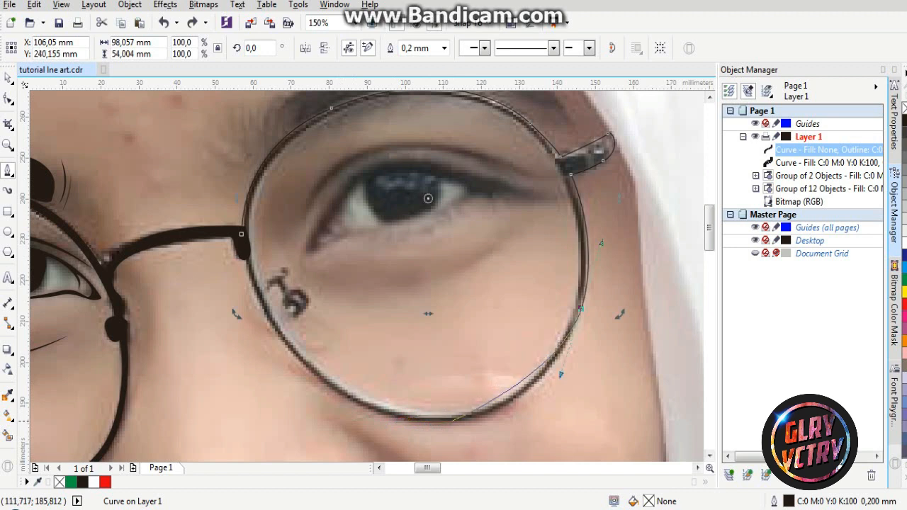
Carry the outline around the bottom of the second lens and close it at the bridge, about 98 × 82 mm overall
left_click_drag(449, 418, 389, 421)
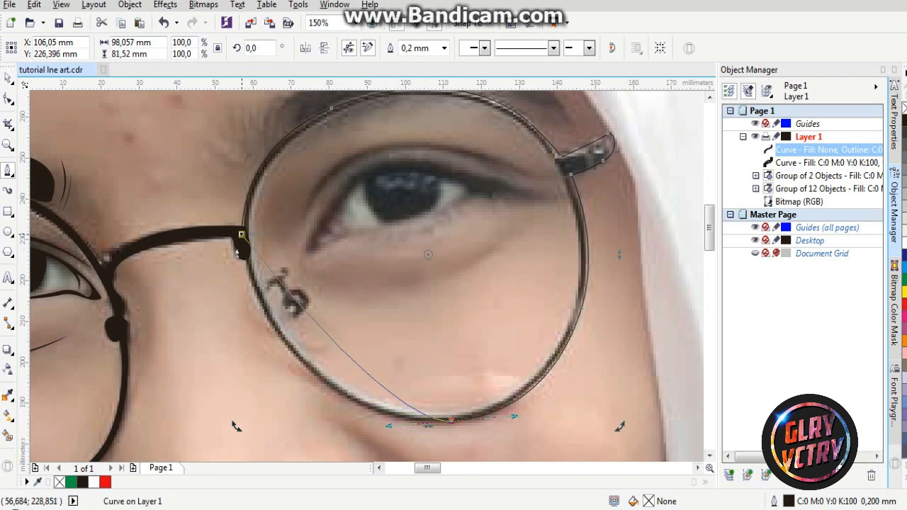
left_click(241, 235)
mouse_move(242, 234)
left_mouse_down()
mouse_move(269, 408)
mouse_move(263, 400)
left_mouse_up()
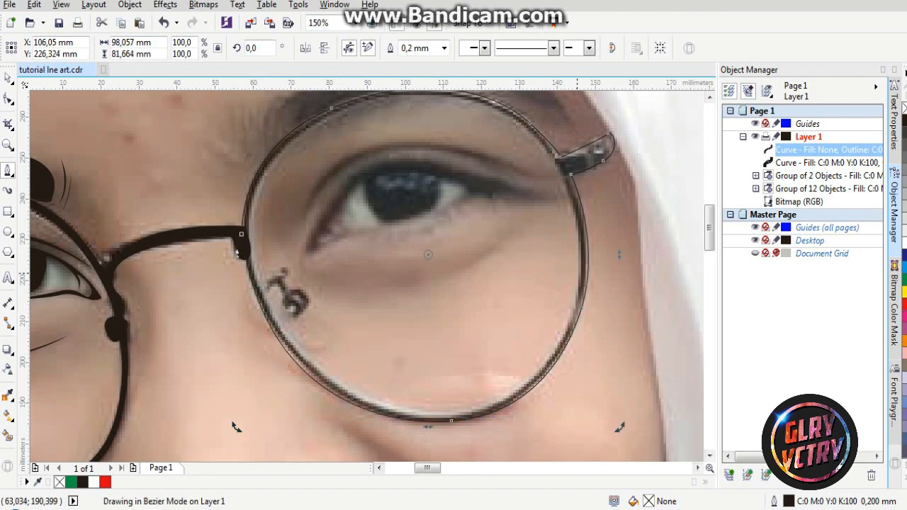
left_click(578, 270)
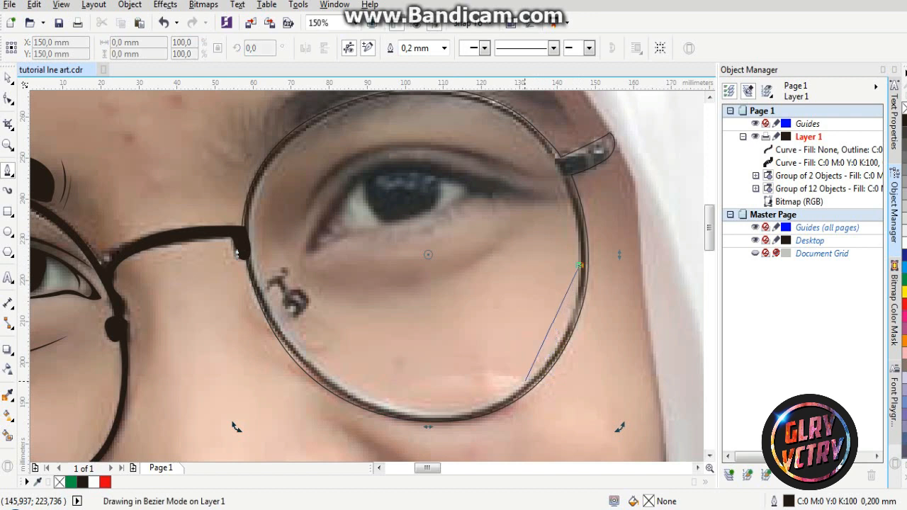
left_click_drag(508, 390, 445, 420)
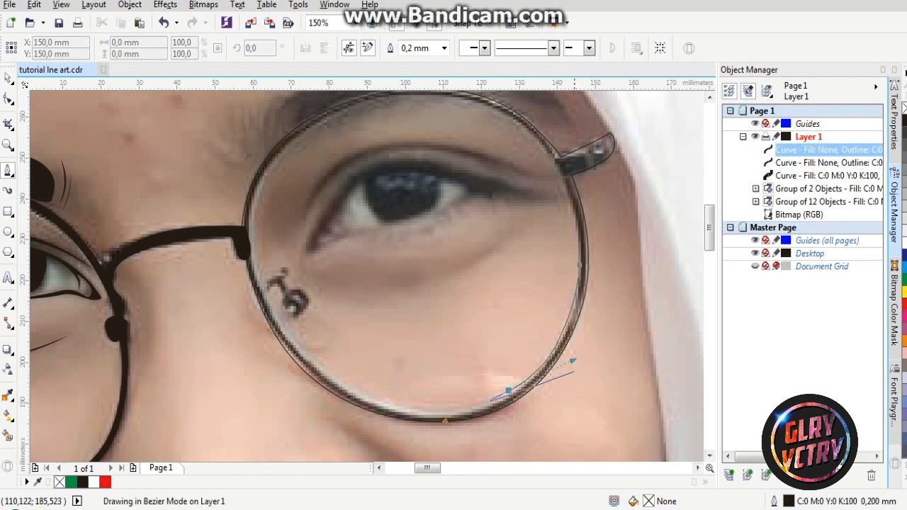
key("ctrl+z")
Trace the inner edge of the second lens rim from its outer side around the bottom to the nose pad arm, about 83 × 32 mm
left_click(578, 291)
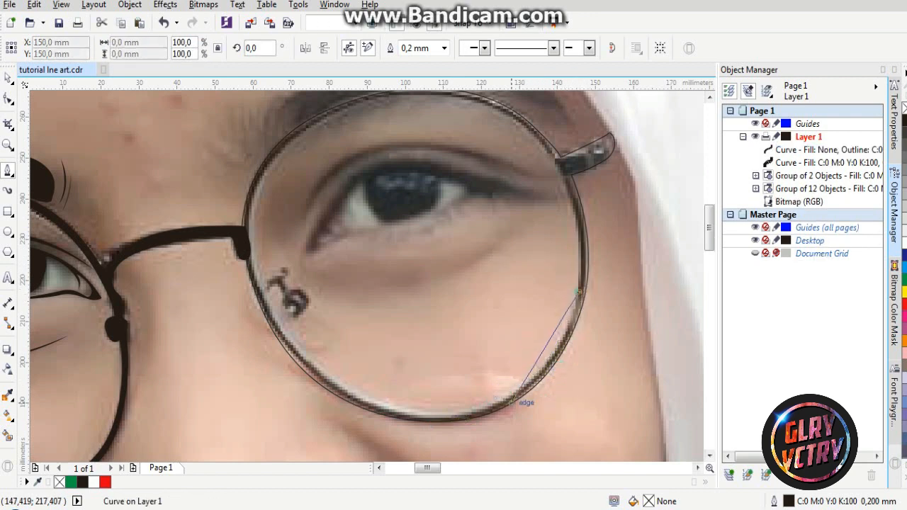
left_click_drag(462, 411, 375, 419)
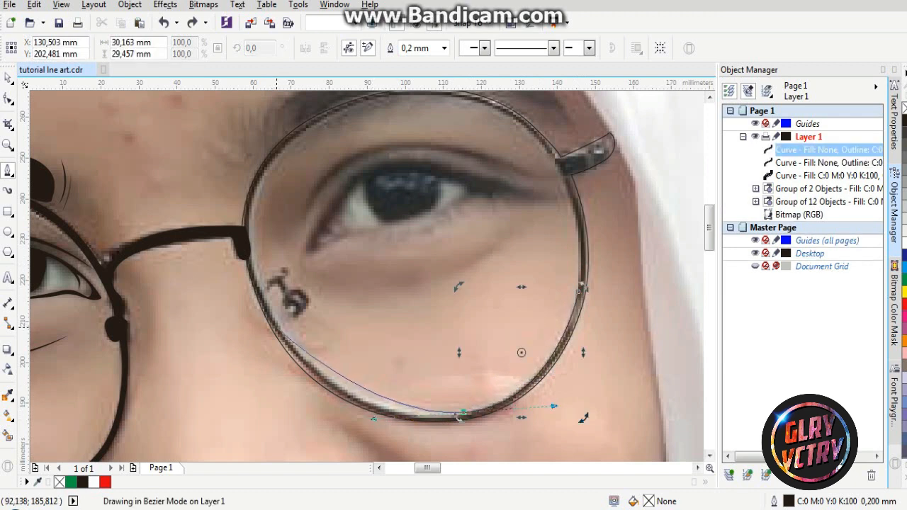
left_click_drag(271, 283, 277, 327)
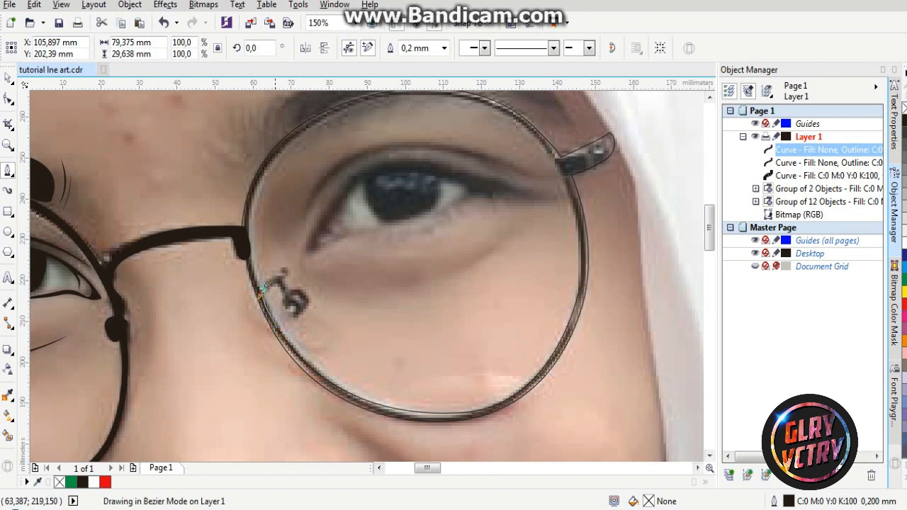
scroll(278, 275, "up", 2)
left_click_drag(286, 300, 286, 312)
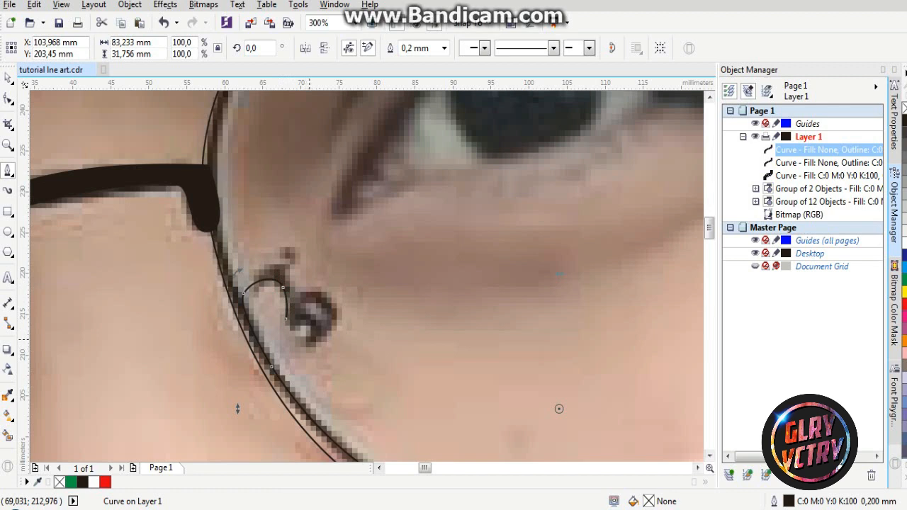
left_click_drag(313, 344, 329, 340)
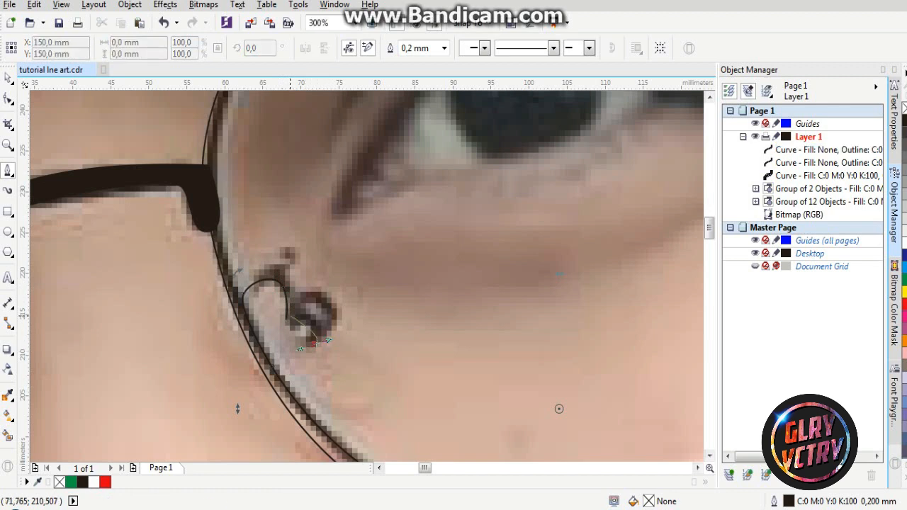
left_click(304, 325)
key("ctrl+z")
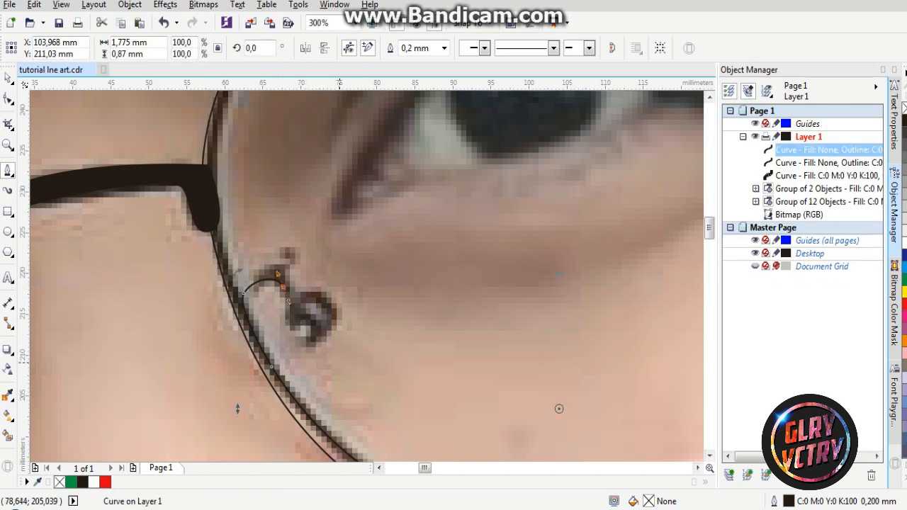
Continue the inner outline around the nose pad and back along its arm to the rim, about 84 × 35 mm overall
left_click_drag(286, 325, 297, 350)
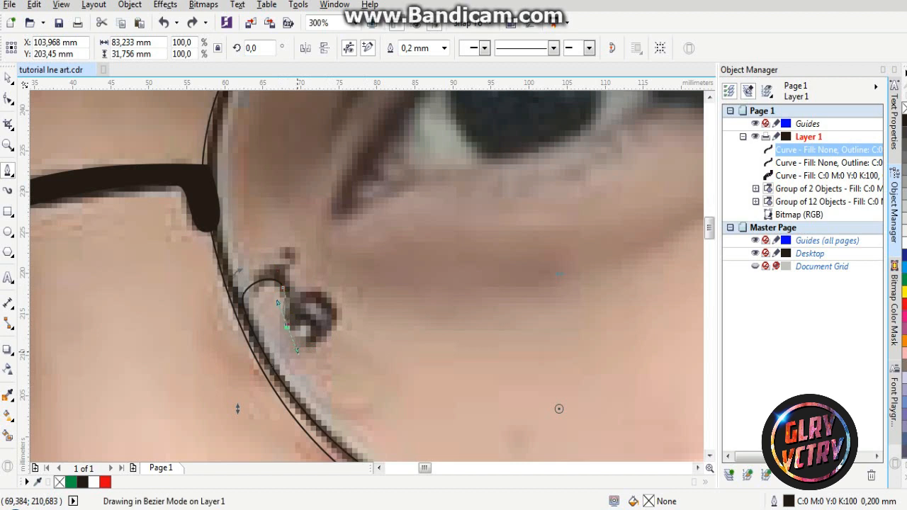
left_click_drag(331, 325, 320, 340)
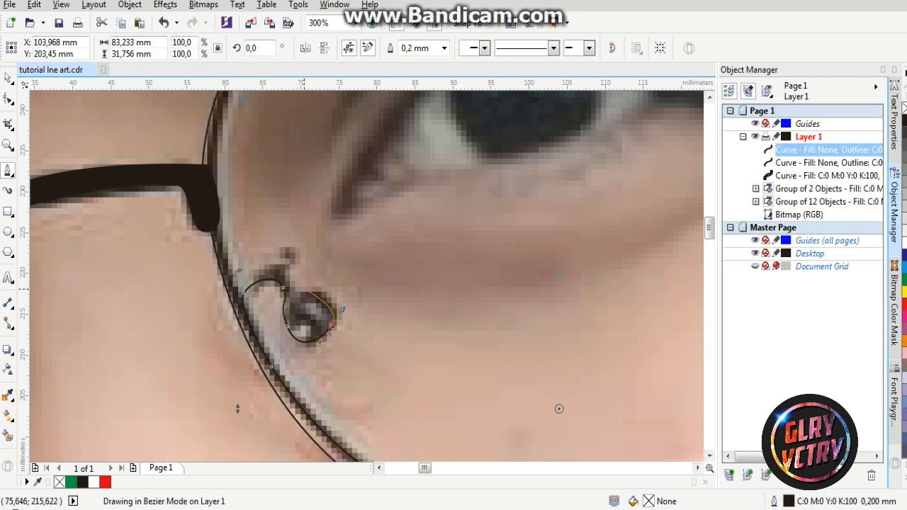
mouse_move(342, 309)
left_mouse_down()
mouse_move(296, 281)
mouse_move(290, 245)
left_mouse_up()
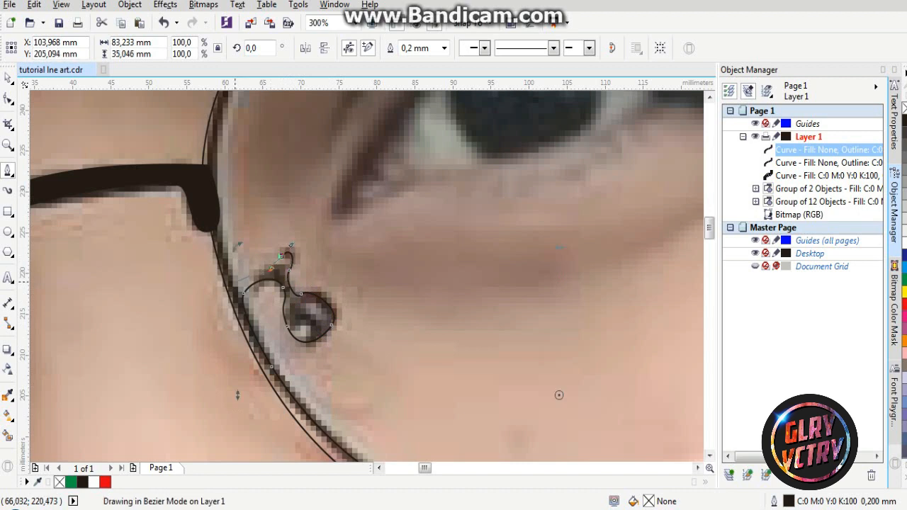
left_click(230, 267)
Trace the upper inner edge of the second lens rim and close the outline on its outer side, about 87 × 77 mm overall
scroll(231, 266, "down", 2)
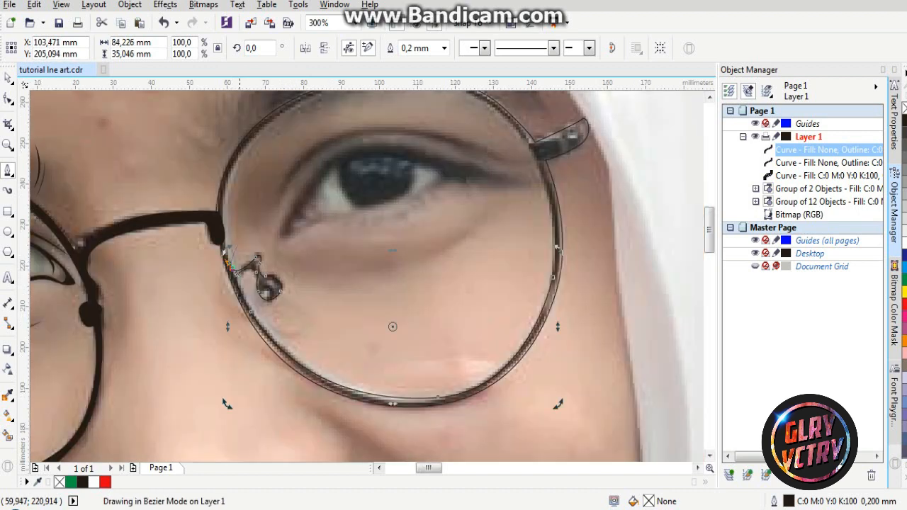
scroll(267, 128, "up", 3)
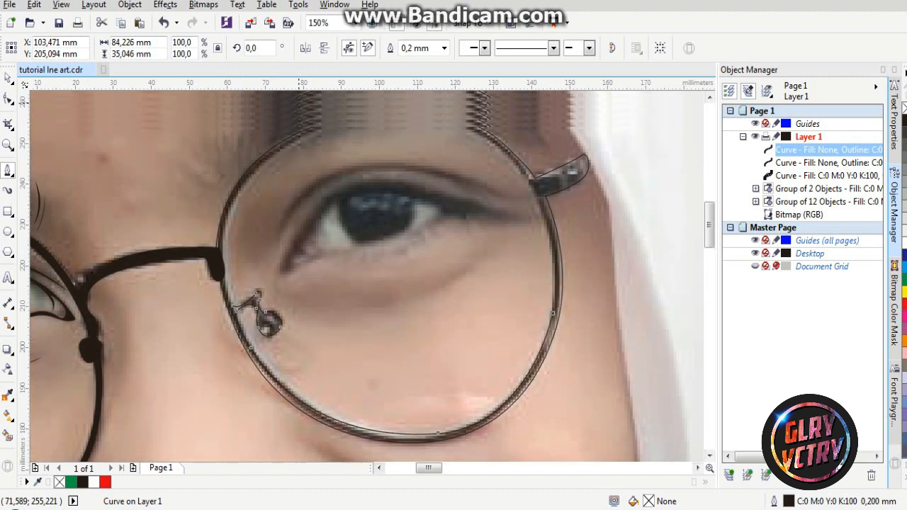
left_click_drag(271, 172, 350, 113)
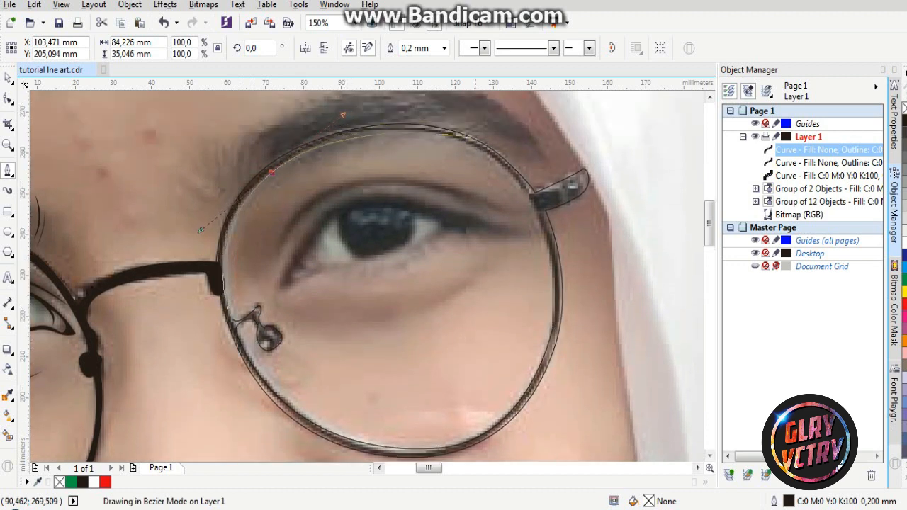
left_click(505, 170)
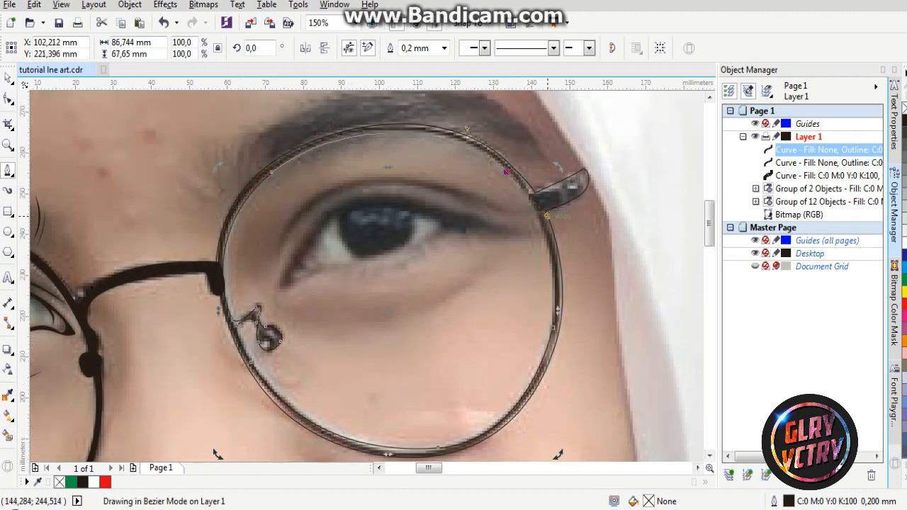
left_click(546, 214)
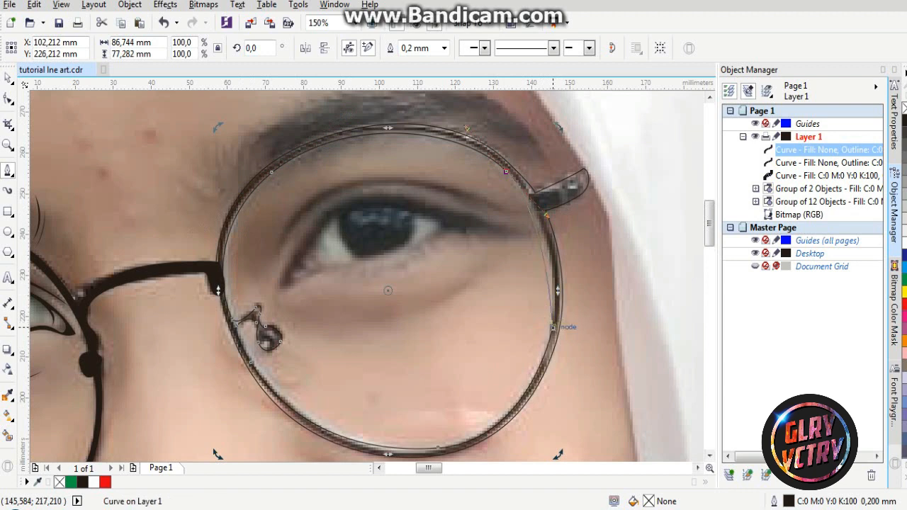
left_click_drag(559, 262, 559, 262)
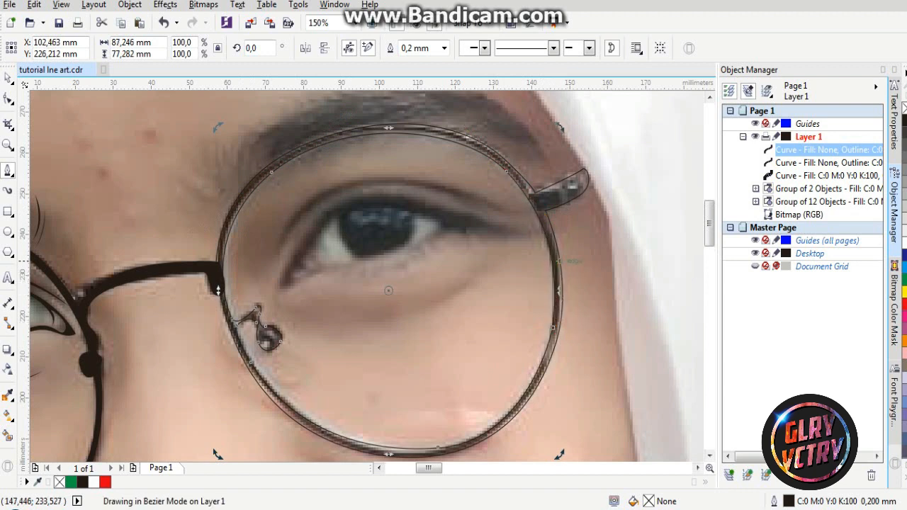
Trim the outer lens outline with the inner outline and delete the inner curve
left_click(8, 78)
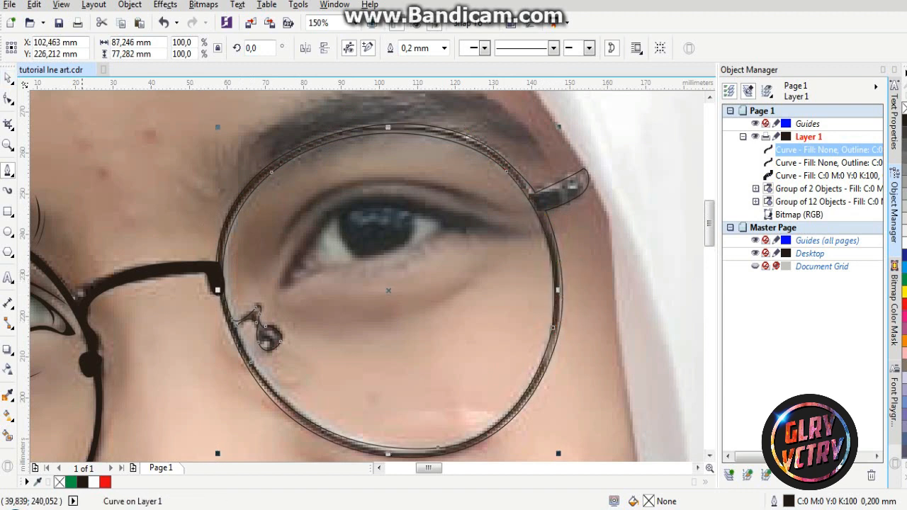
left_click(469, 194)
left_click(491, 158)
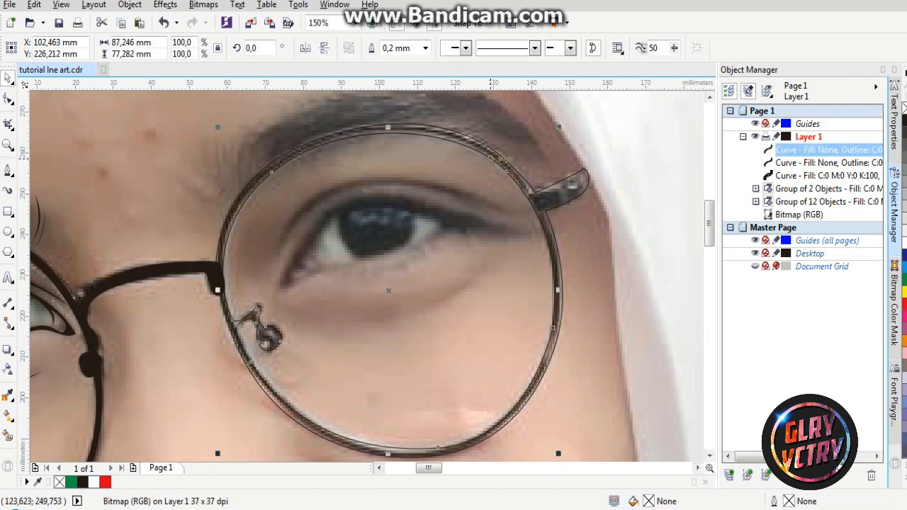
left_click(460, 134, "shift")
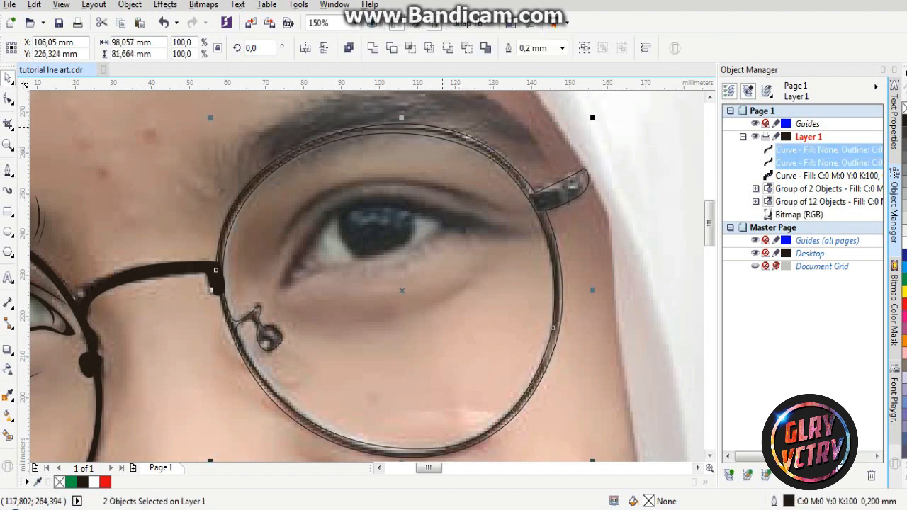
left_click(391, 47)
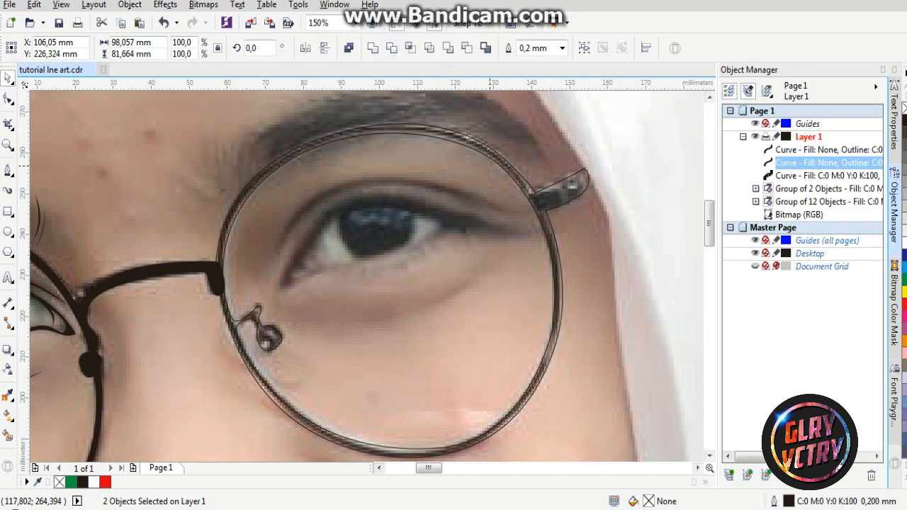
left_click(489, 165)
key("Delete")
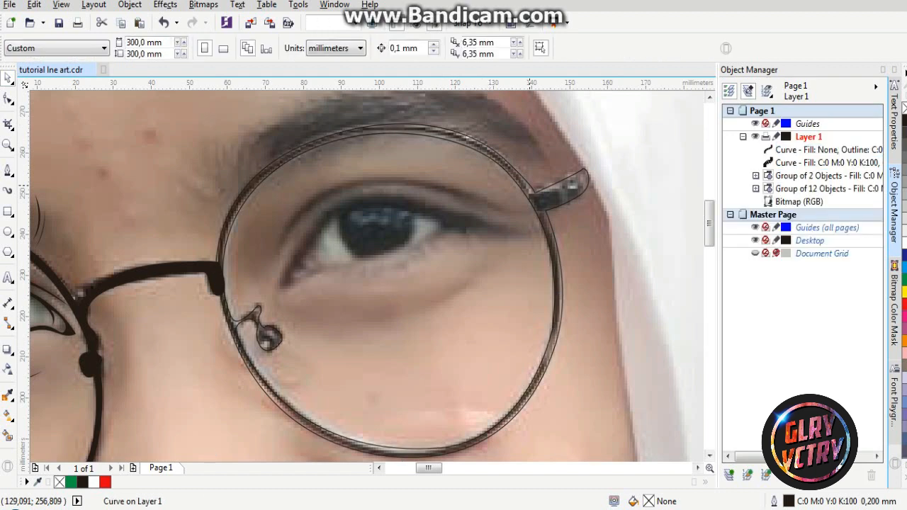
Fill the second lens frame black (K:100) and remove its outline
left_click(531, 187)
left_click(903, 120)
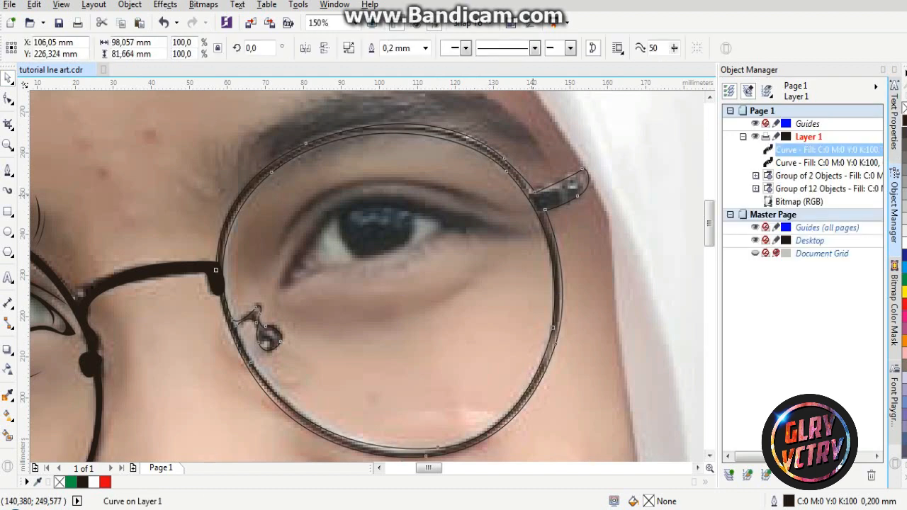
right_click(903, 108)
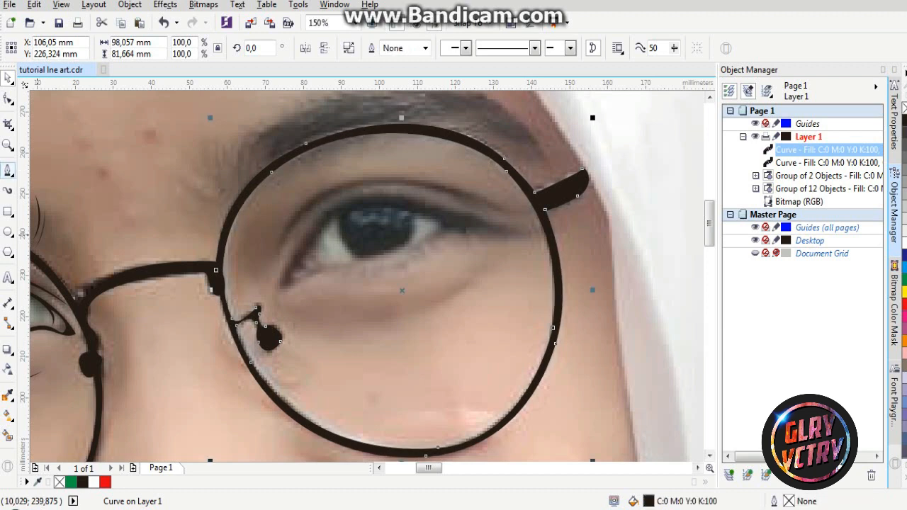
left_click(8, 170)
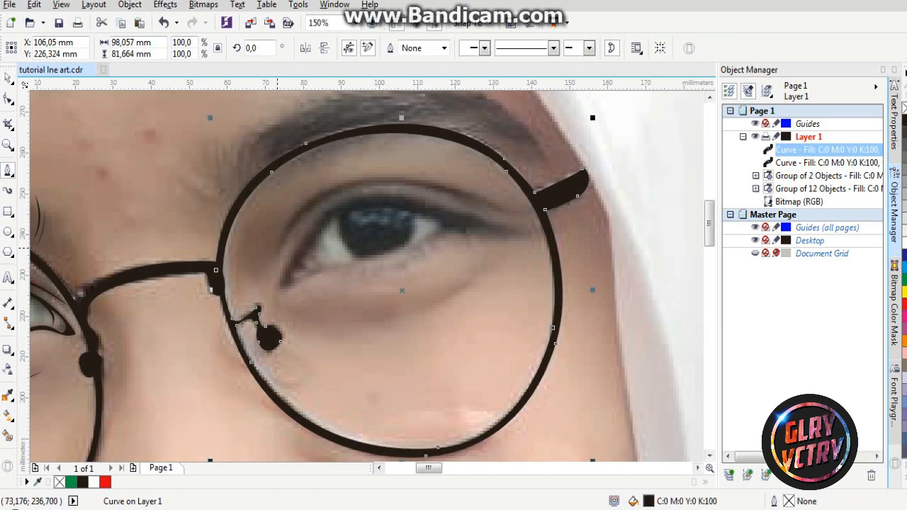
left_click(277, 247)
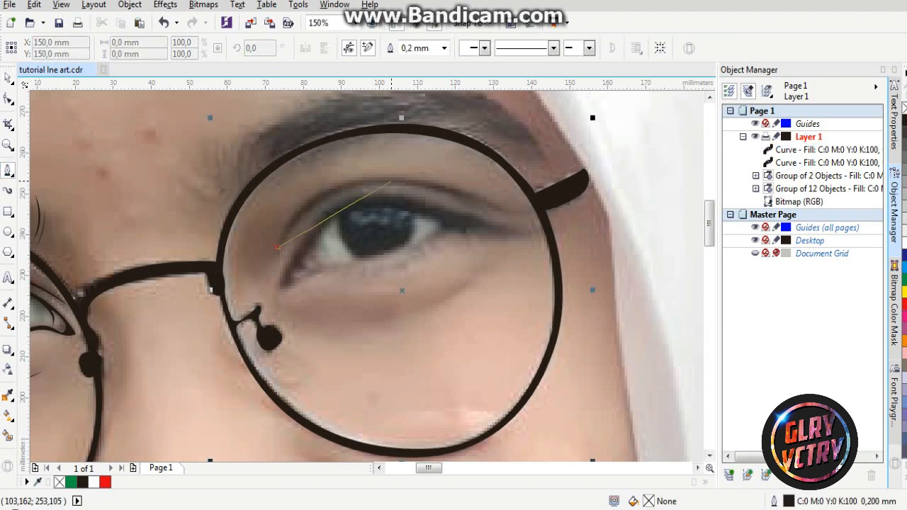
left_click_drag(391, 179, 508, 211)
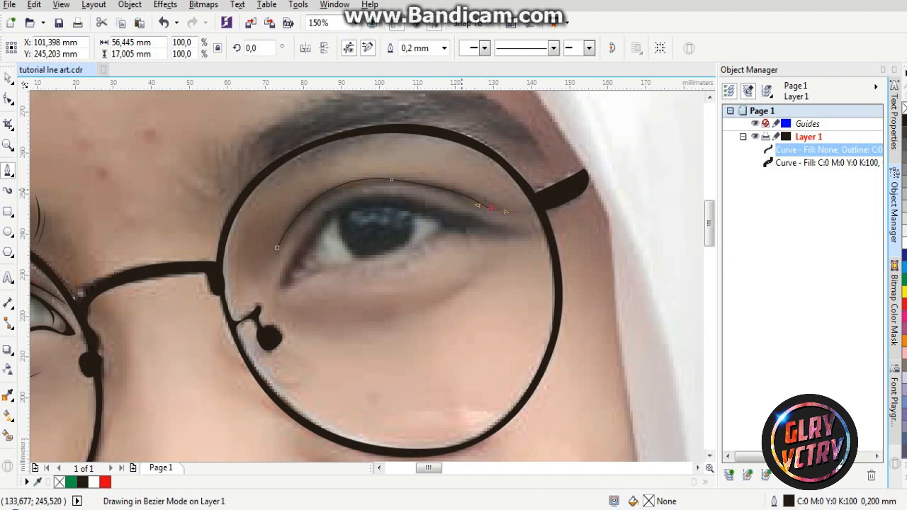
key("ctrl+z")
key("ctrl+z")
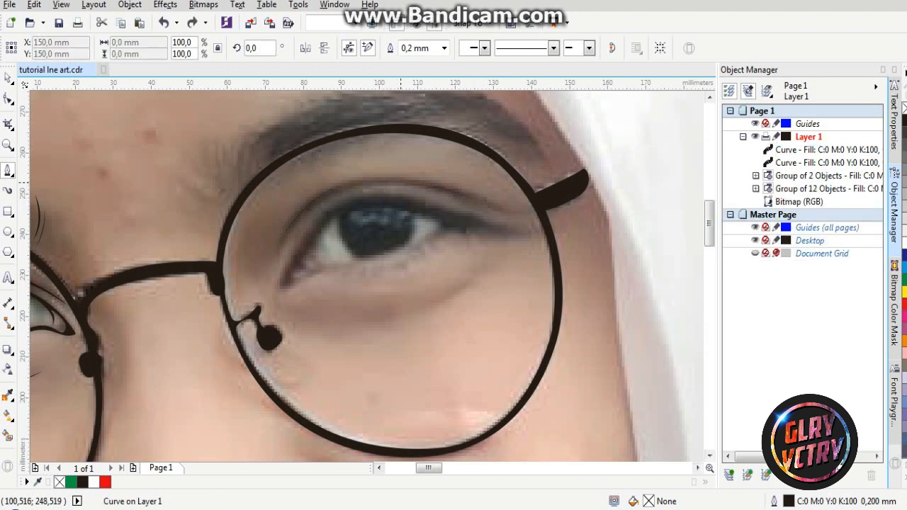
left_click(402, 179)
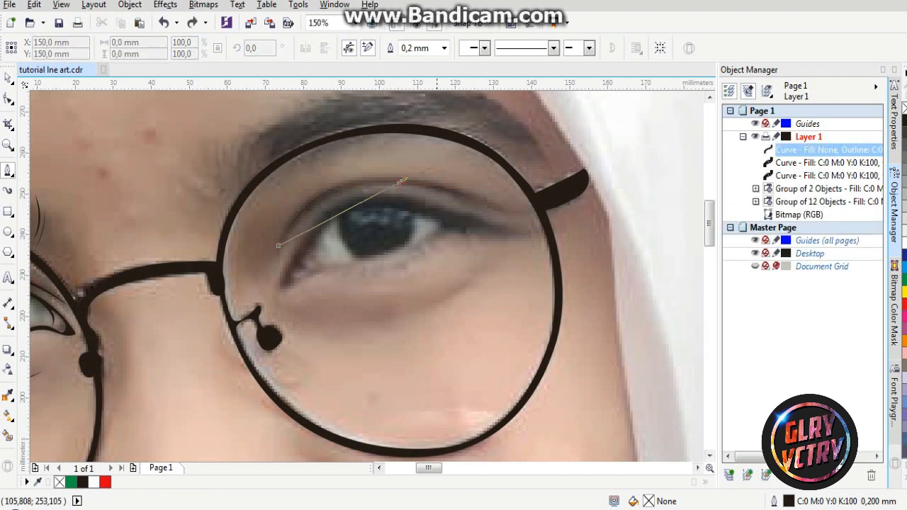
key("ctrl+z")
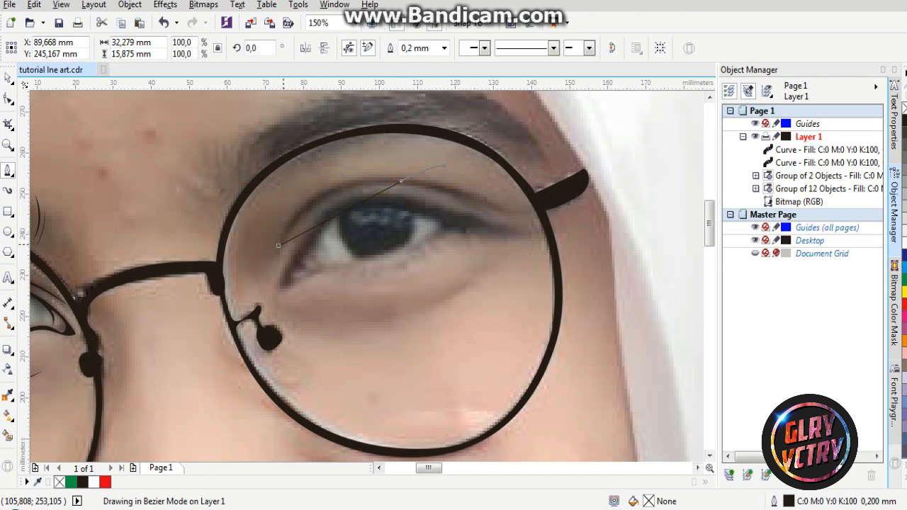
Trace the second eye's upper eyelid crease as a closed tapered shape, about 50 × 16 mm, and fill it black (K:100) without an outline
left_click_drag(395, 180, 483, 208)
key("ctrl+z")
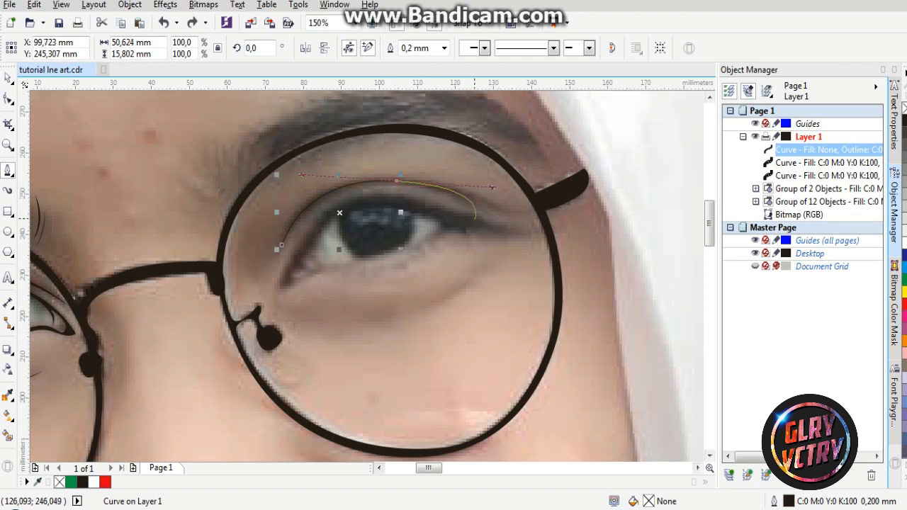
left_click_drag(457, 197, 473, 202)
left_click_drag(282, 245, 330, 156)
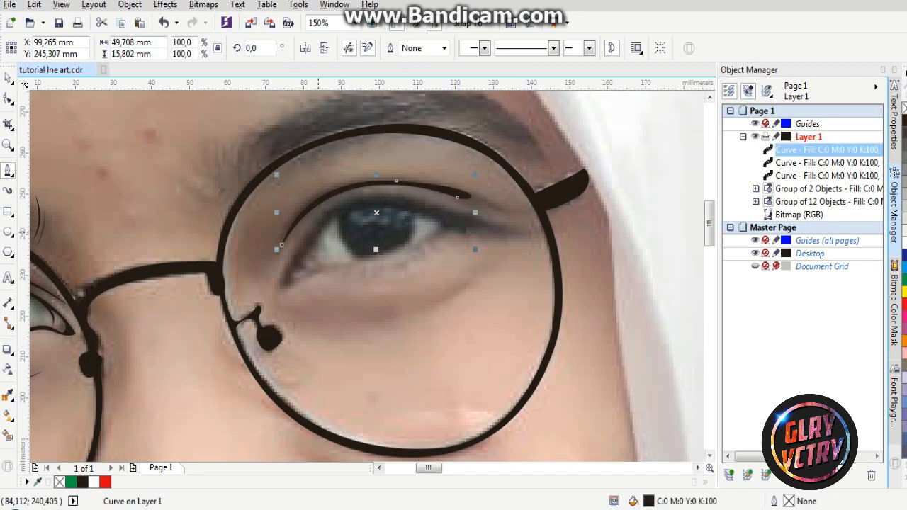
Trace the second eye's upper lash line from the inner corner over the lid to the outer corner tip, about 56 mm wide
scroll(318, 235, "up", 2)
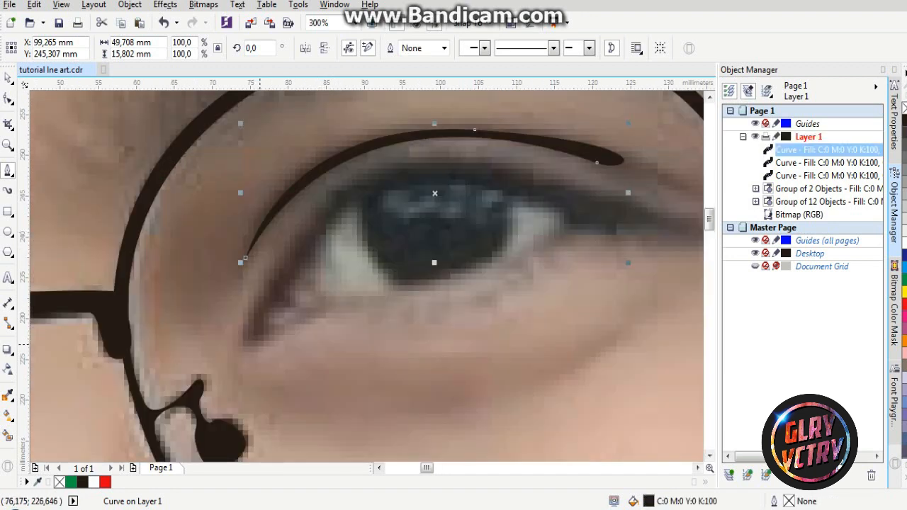
key("Escape")
left_click_drag(253, 309, 259, 344)
left_click_drag(280, 265, 286, 241)
scroll(286, 242, "down", 1)
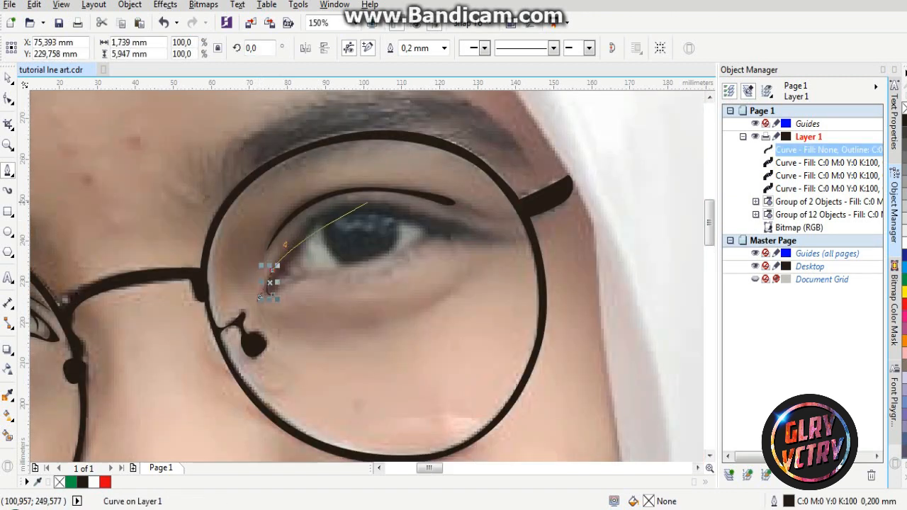
left_click_drag(379, 204, 453, 203)
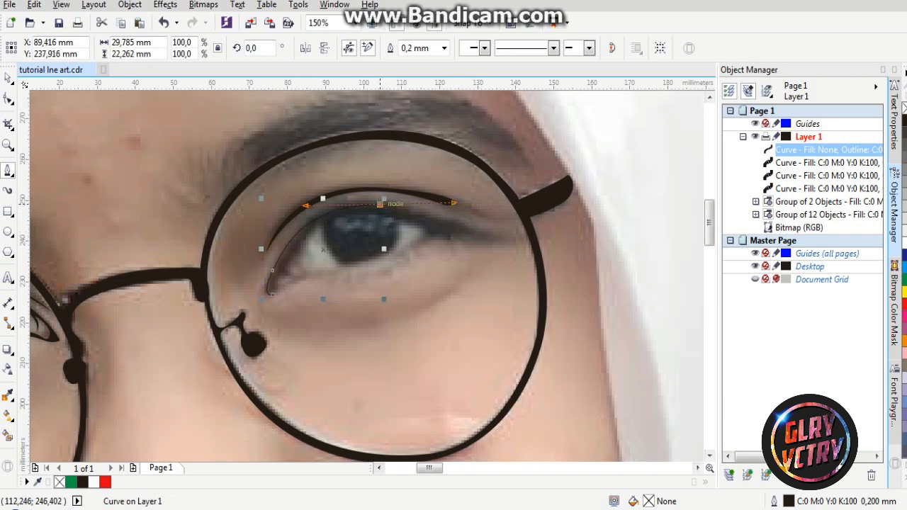
left_click(380, 204, "alt")
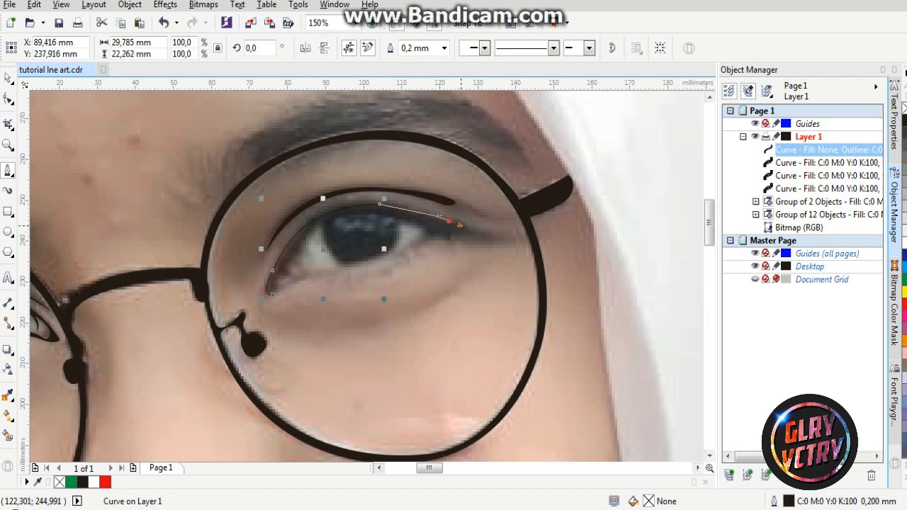
left_click_drag(449, 220, 419, 241)
scroll(408, 229, "up", 1)
scroll(420, 241, "up", 2)
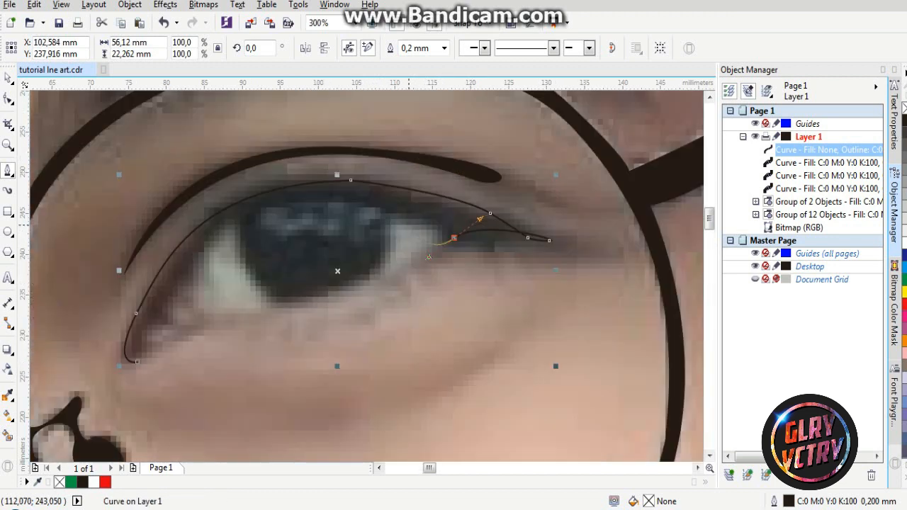
Continue the eye outline around the iris, from its upper outer edge around the bottom to its upper inner edge
left_click(376, 201)
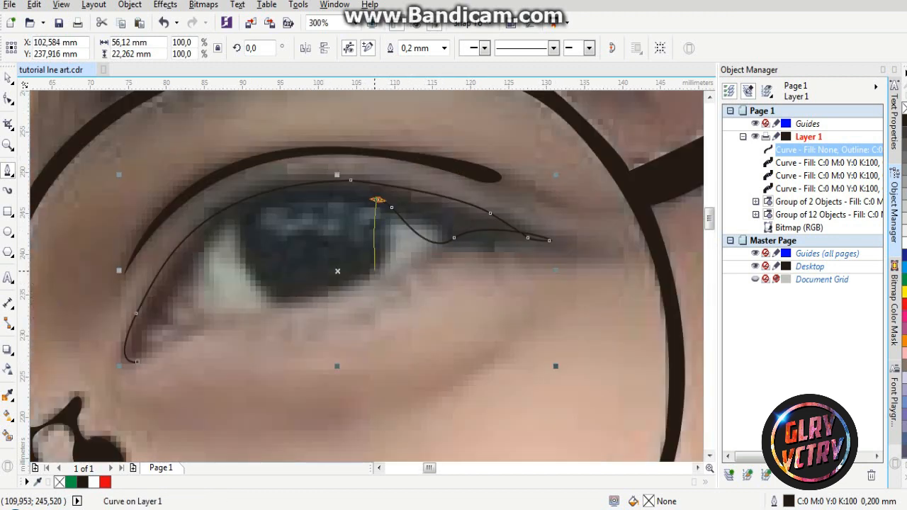
left_click_drag(364, 274, 347, 283)
left_click_drag(270, 297, 259, 284)
left_click_drag(238, 218, 241, 211)
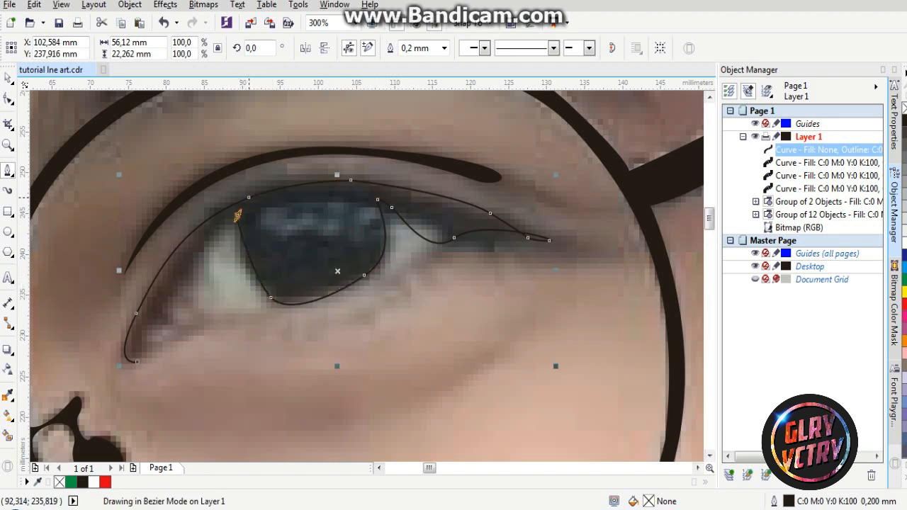
left_click(249, 197)
key("ctrl+z")
key("ctrl+z")
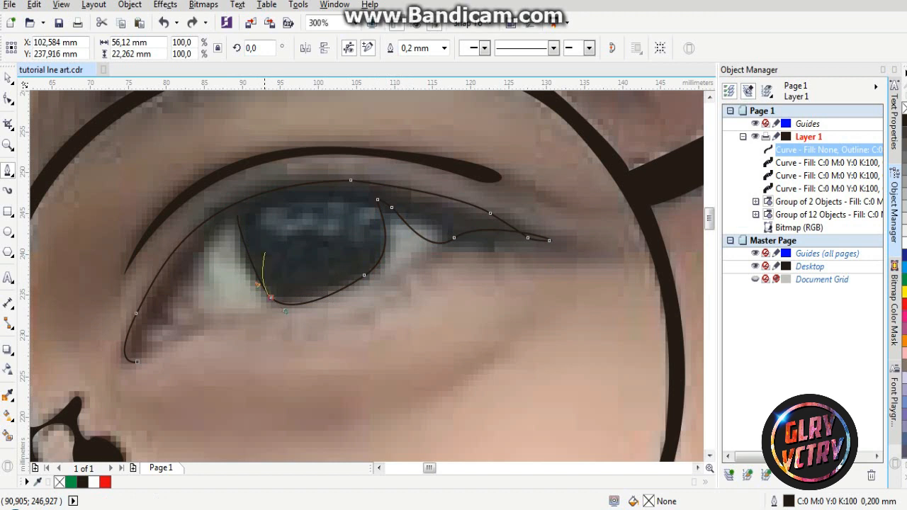
left_click_drag(244, 217, 255, 187)
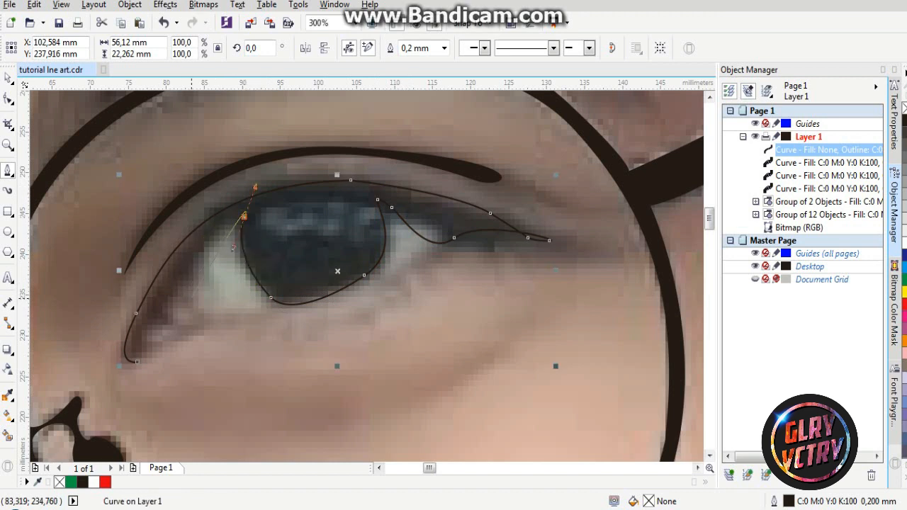
Continue the outline along the inner edge of the eye white and around the tear duct
left_click_drag(191, 298, 208, 340)
key("space")
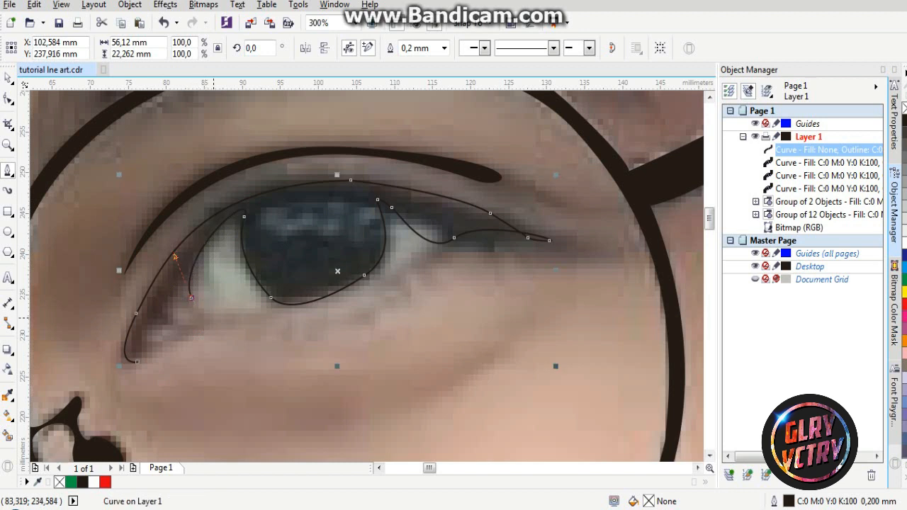
left_click_drag(222, 316, 181, 279)
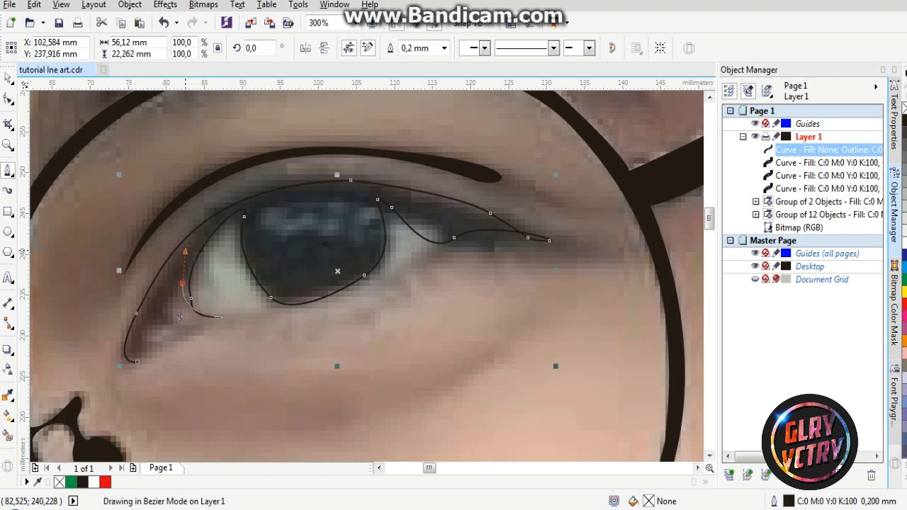
key("space")
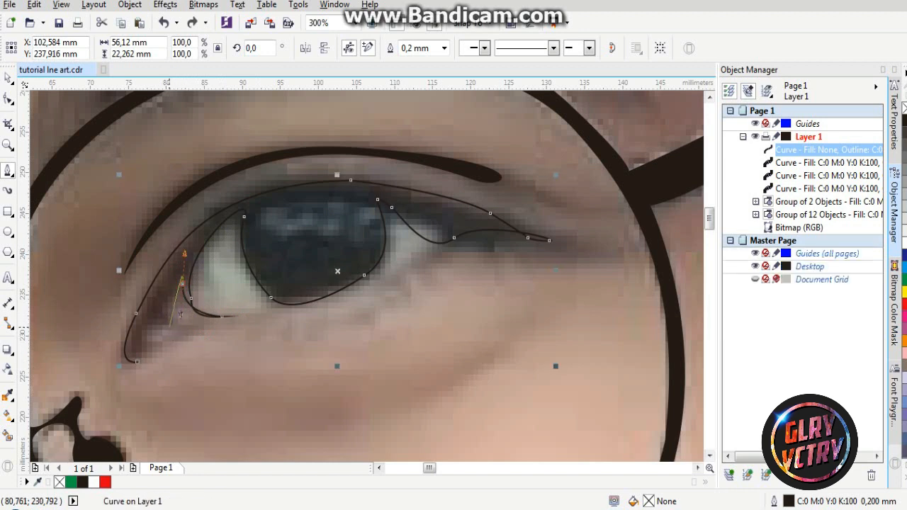
left_click(169, 327)
left_click(196, 350)
key("ctrl+z")
mouse_move(163, 334)
left_mouse_down()
mouse_move(201, 339)
mouse_move(198, 352)
left_mouse_up()
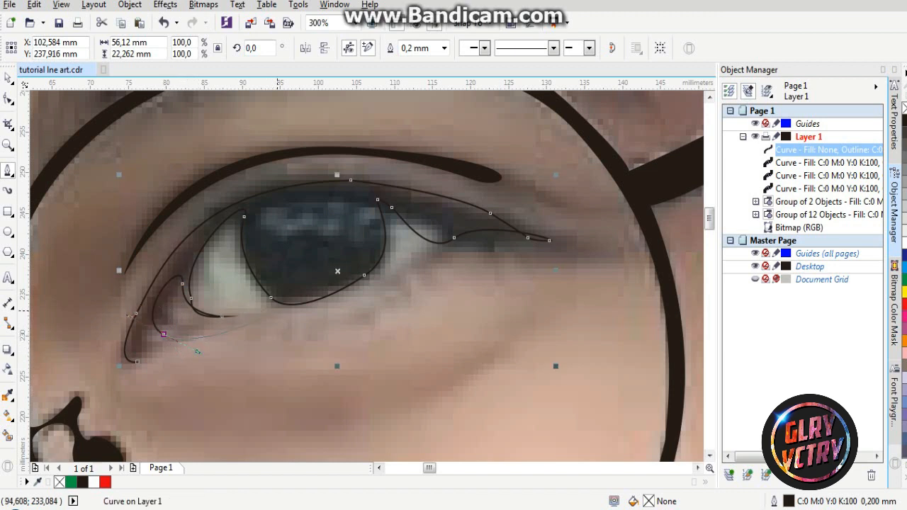
Trace the lower lid back to the inner corner, close the outline, and fill the eye shape black (K:100) without an outline
left_click_drag(305, 309, 347, 311)
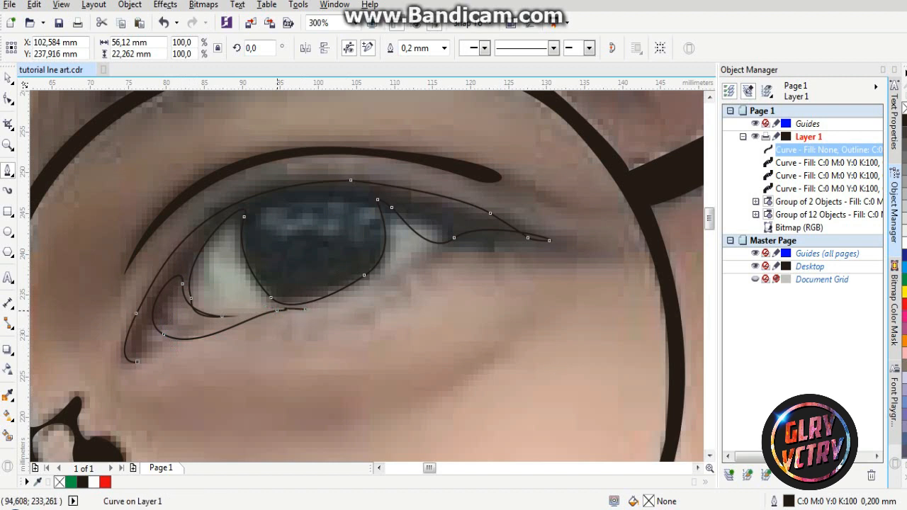
key("ctrl+z")
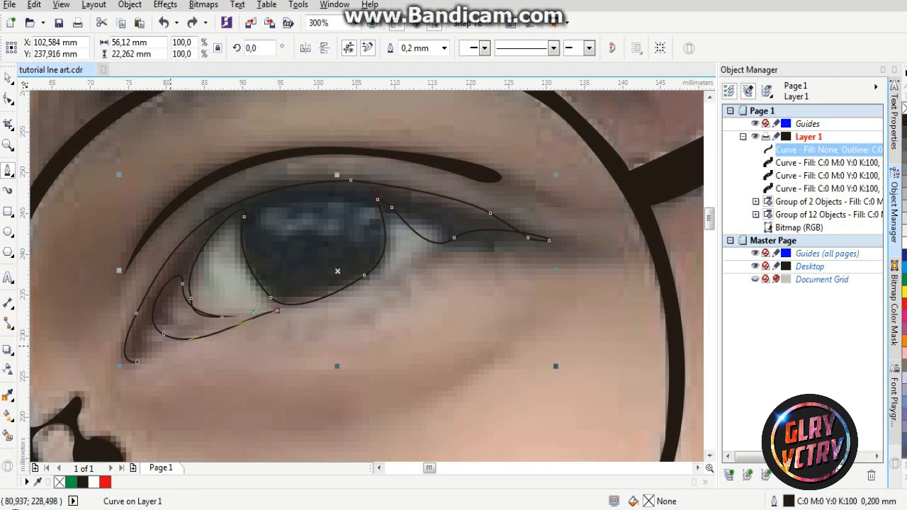
left_click(170, 346)
left_click(155, 350)
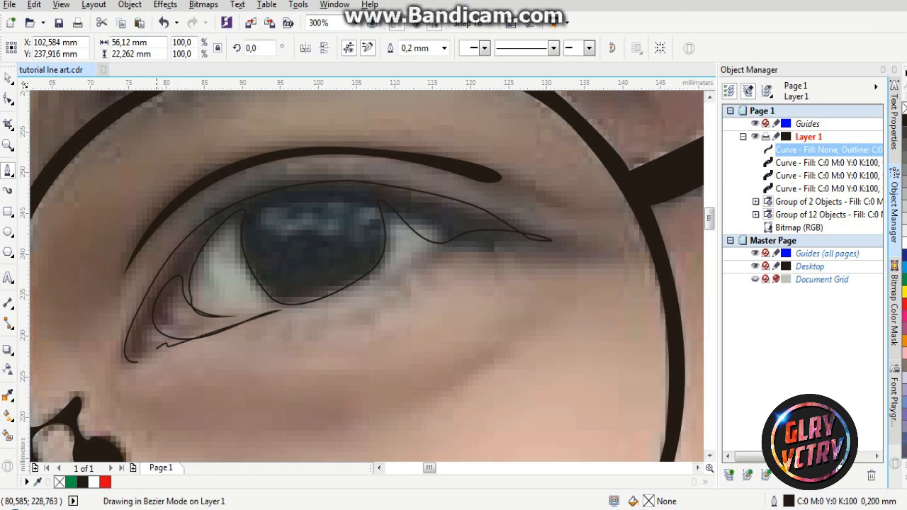
left_click(543, 240)
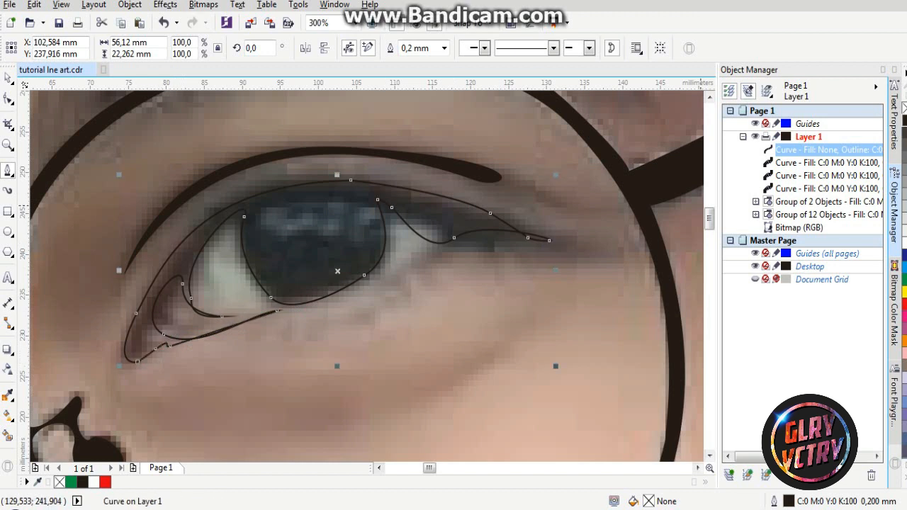
left_click(904, 114)
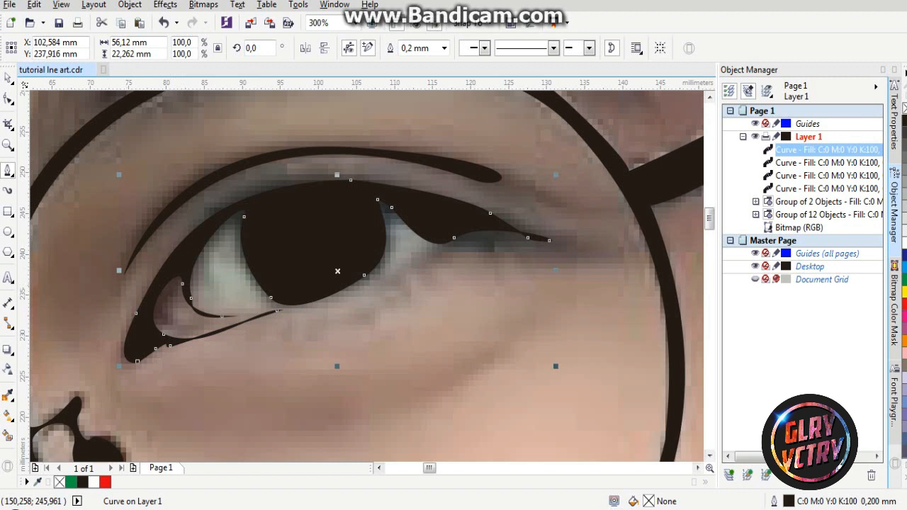
Draw a small ellipse about 2.3 × 2 mm inside the iris and trim it out of the black eye shape as a highlight
key("F7")
scroll(314, 273, "up", 2)
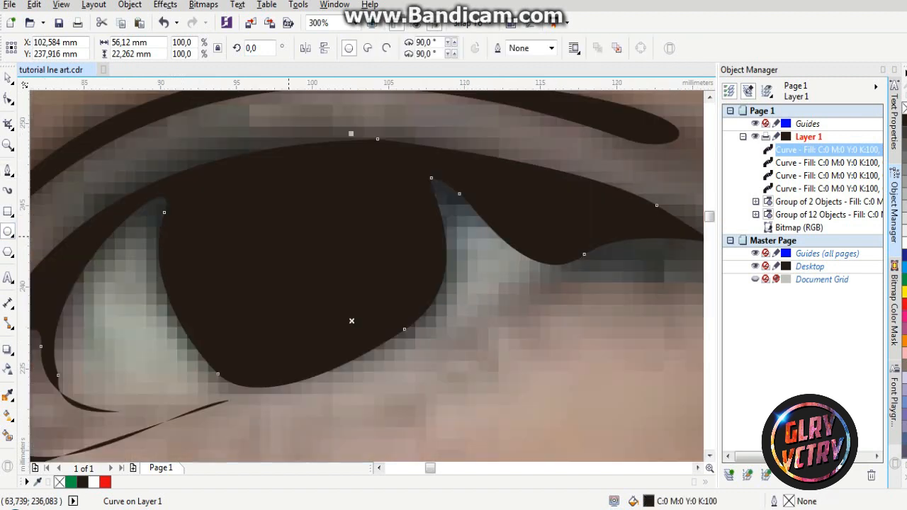
left_click_drag(287, 254, 322, 289)
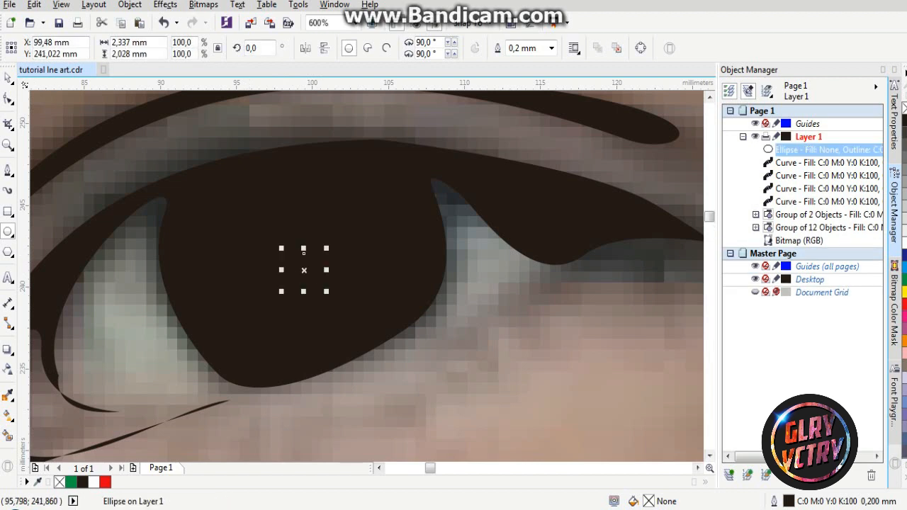
key("space")
left_click(827, 162, "shift")
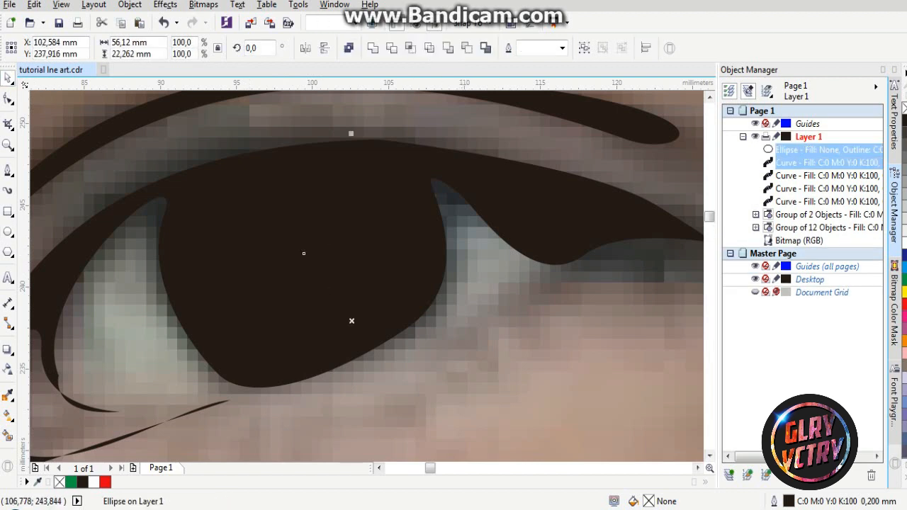
left_click(391, 48)
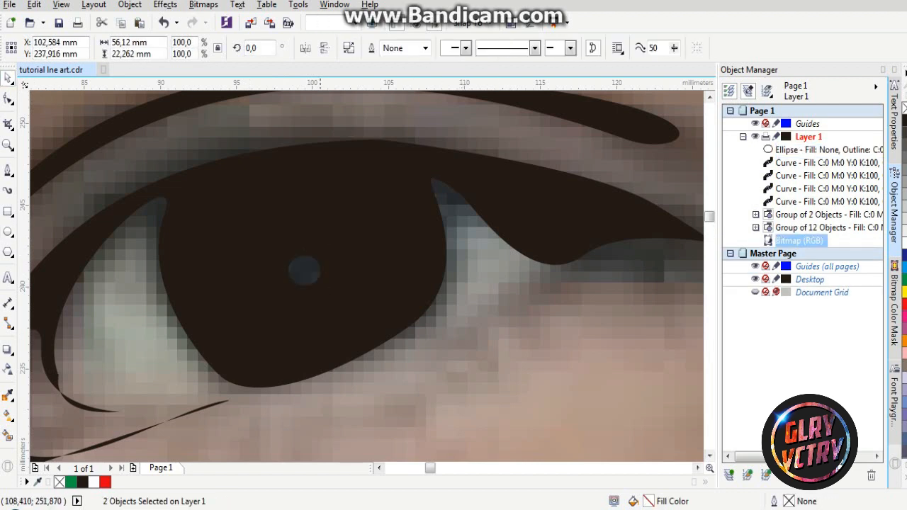
left_click(303, 269)
left_click(304, 269)
left_click(352, 321, "shift")
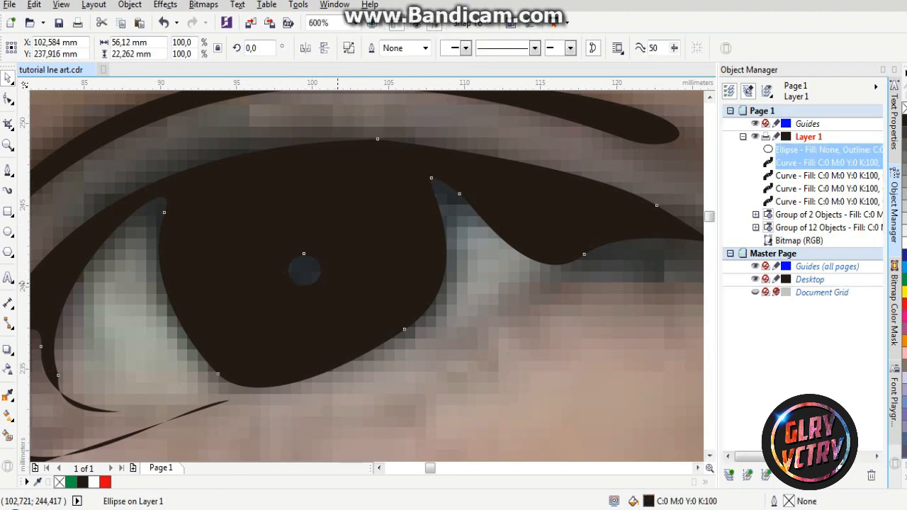
left_click(391, 48)
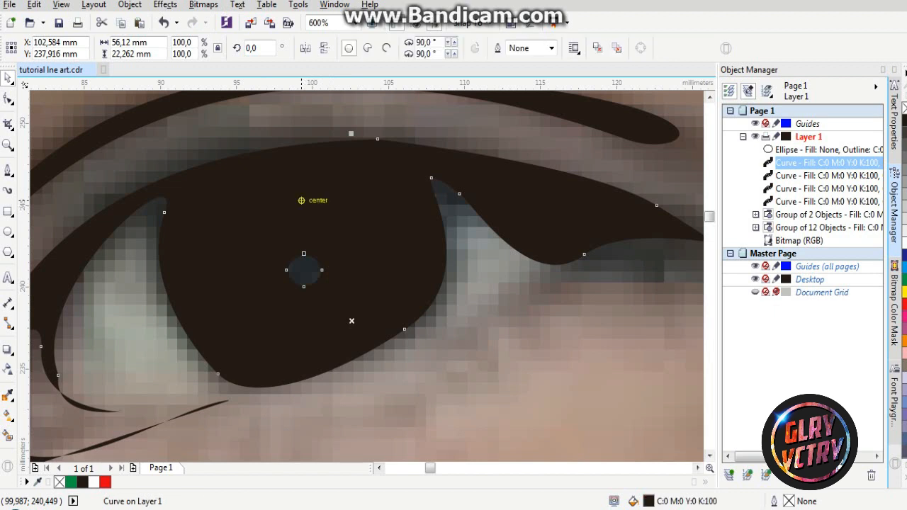
Draw a circle about 3.9 mm across and place it just above the small highlight in the iris
key("F7")
left_click_drag(350, 234, 404, 291)
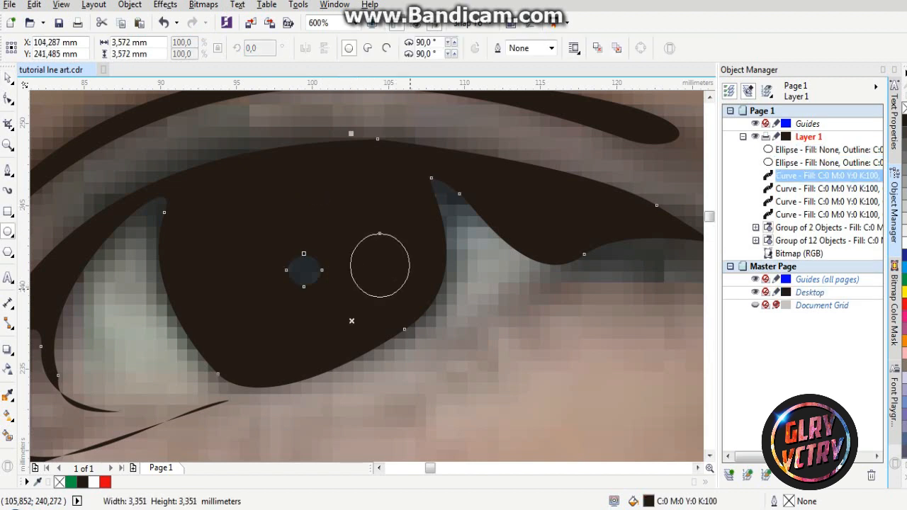
key("Tab")
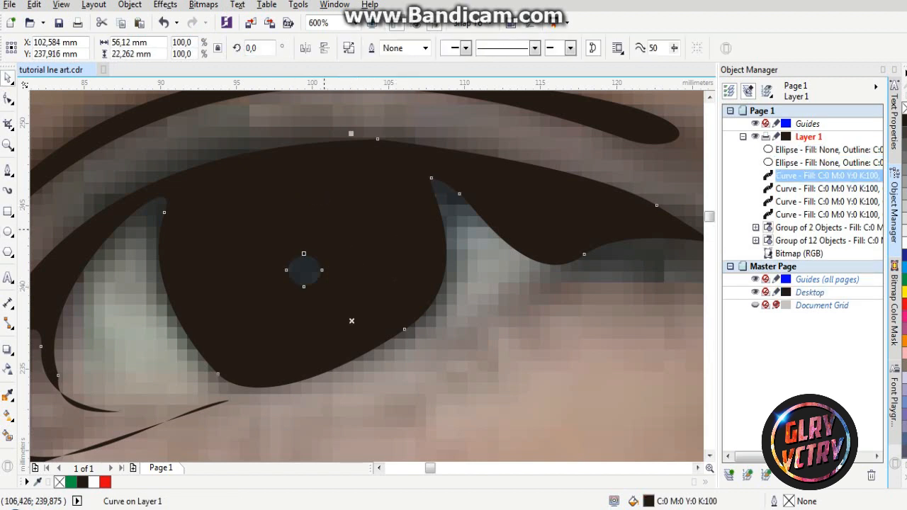
left_click(372, 281)
left_click_drag(378, 265, 378, 233)
Trim the black eye shape with the larger circle and delete that circle
left_click(336, 194, "shift")
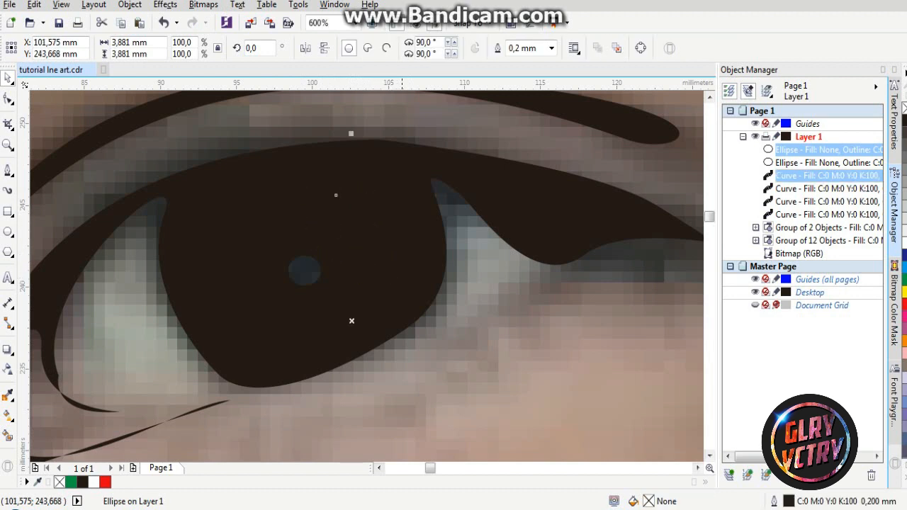
left_click(417, 48)
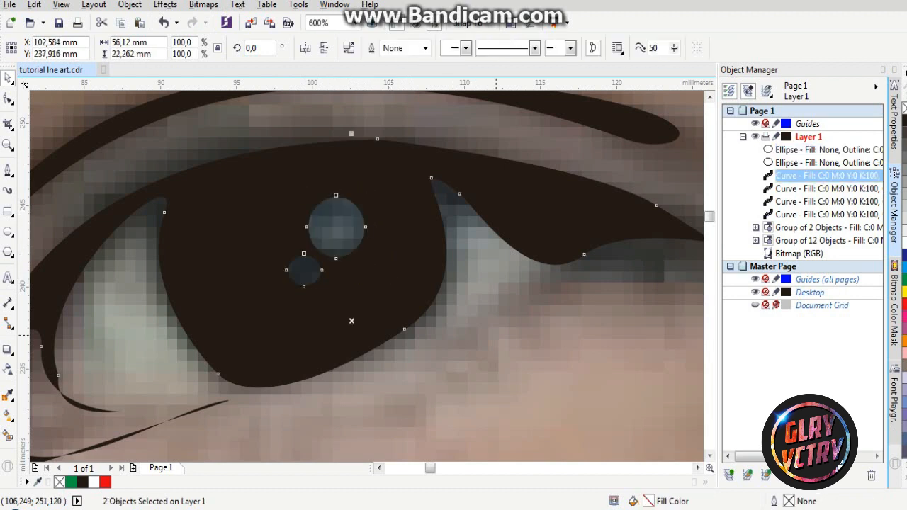
key("Delete")
scroll(356, 233, "down", 3)
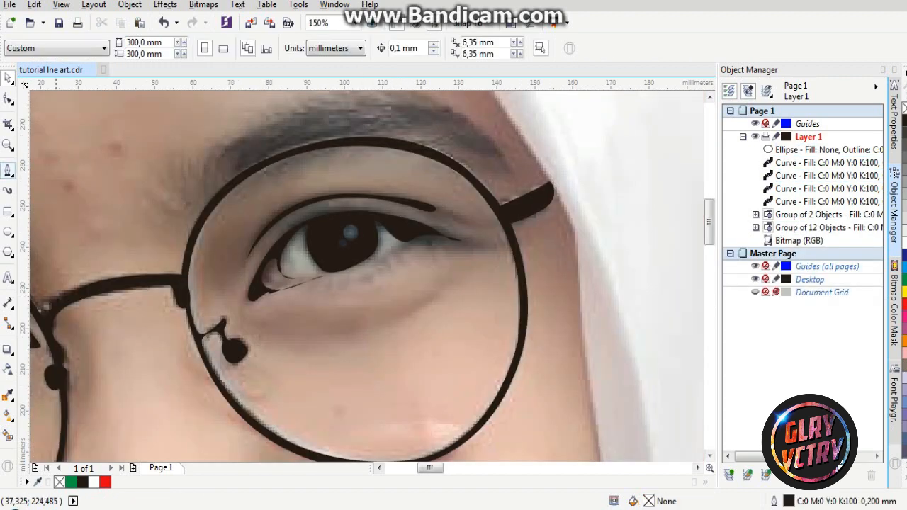
Trace the crease under the second eye as a closed tapered shape, about 43 × 12 mm, and fill it black (K:100) without an outline
double_click(8, 170)
key("Escape")
left_click(8, 170)
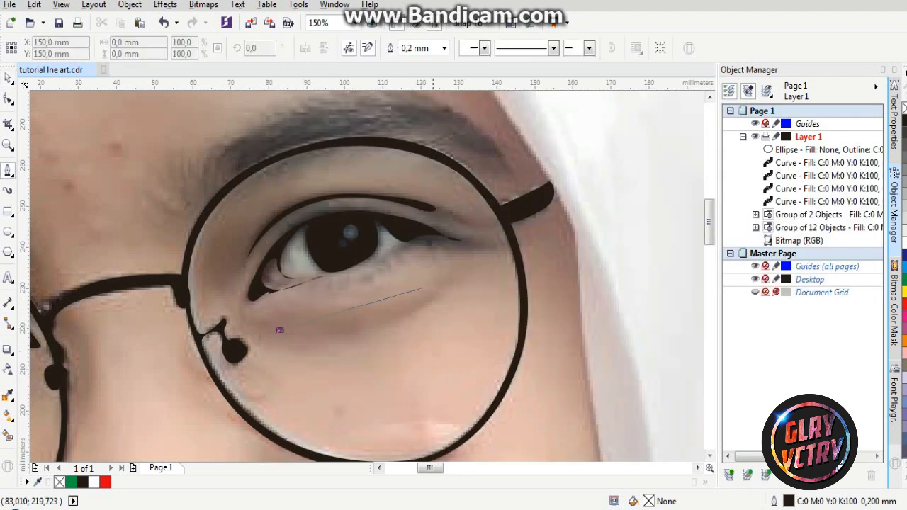
left_click_drag(445, 290, 457, 282)
left_click_drag(515, 239, 539, 211)
left_click(445, 290, "alt")
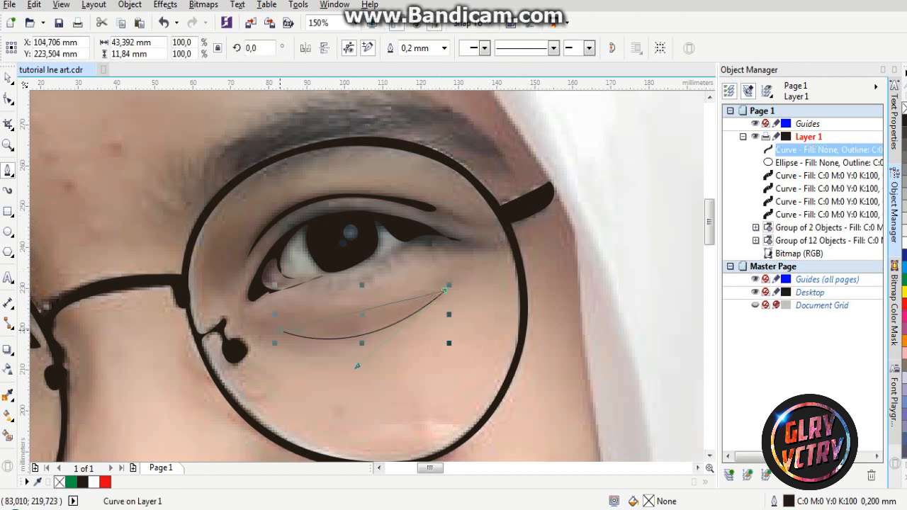
mouse_move(359, 326)
left_mouse_down()
mouse_move(360, 350)
mouse_move(372, 352)
left_mouse_up()
left_click(903, 120)
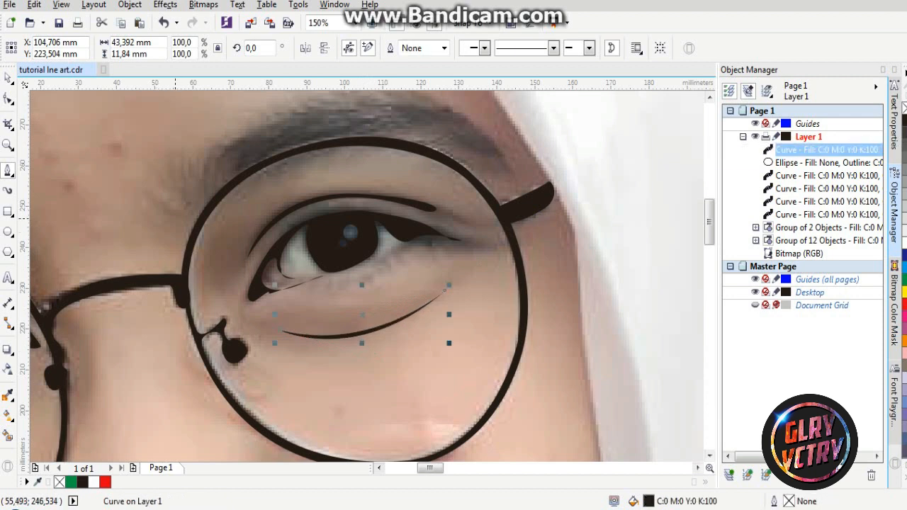
Trace a short curved crease beside the inner end of the eyebrow, about 7 × 12 mm, as a closed shape and fill it black (K:100)
key("Escape")
left_click_drag(150, 170, 152, 137)
left_click(150, 169, "alt")
scroll(147, 202, "up", 2)
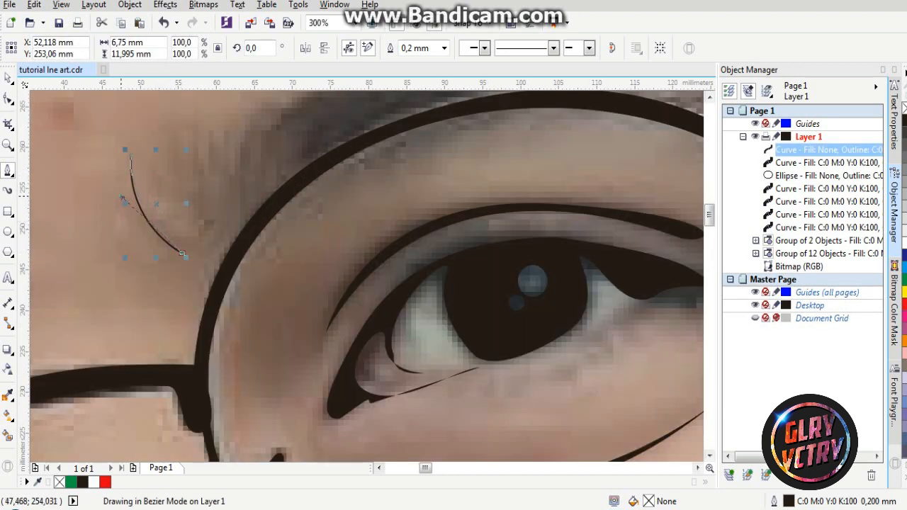
left_click_drag(124, 211, 125, 211)
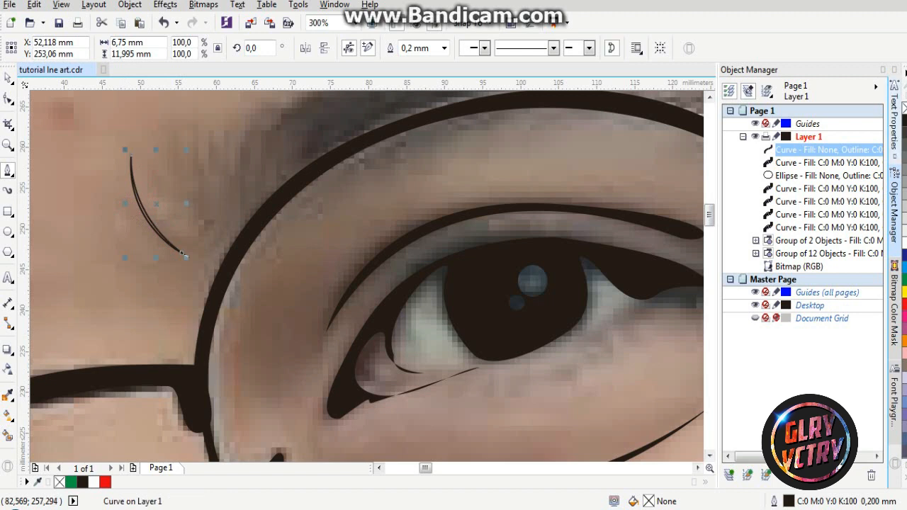
left_click(903, 119)
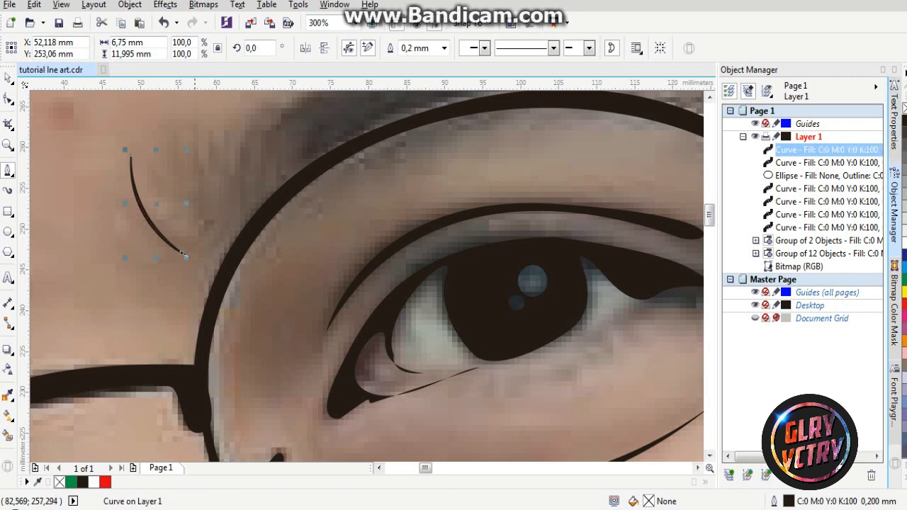
Remove the outline from the black crease beside the inner end of the eyebrow
right_click(903, 107)
left_click(177, 237)
scroll(182, 191, "up", 2)
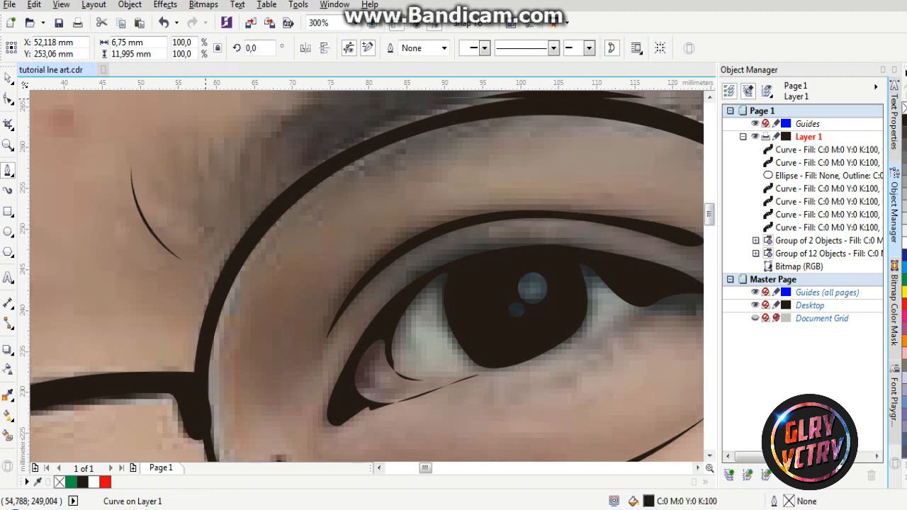
left_click_drag(185, 163, 187, 138)
left_click_drag(187, 118, 225, 120)
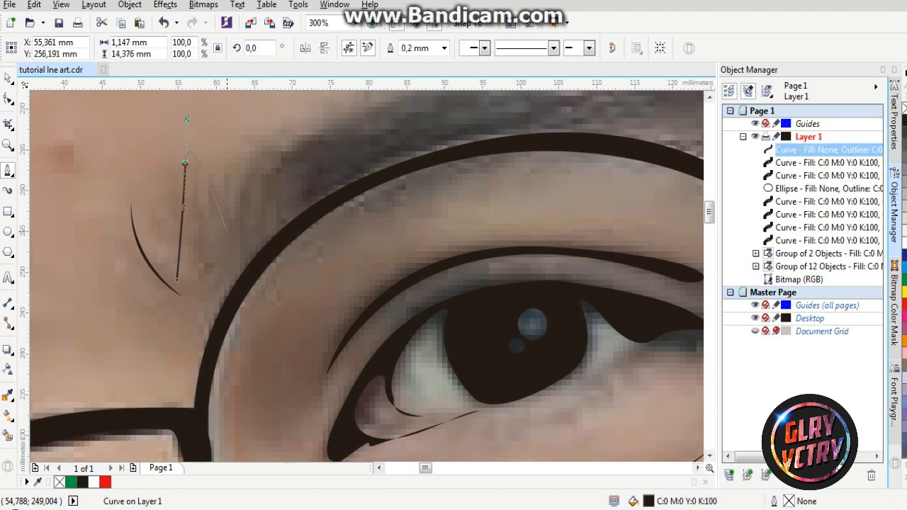
key("ctrl+z")
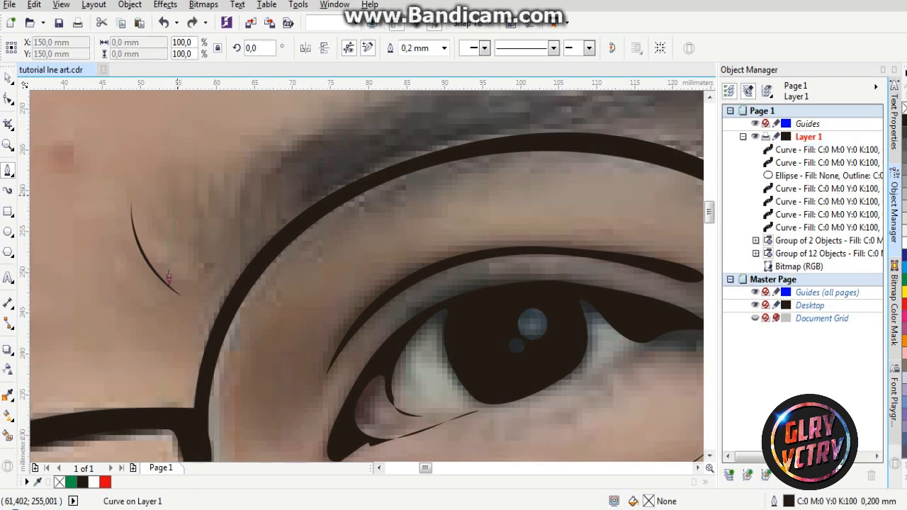
Trace a second curved crease between the first one and the eyebrow, about 6 × 16 mm, closed and filled black (K:100)
left_click(168, 278)
left_click_drag(184, 161, 222, 122)
left_click(245, 122)
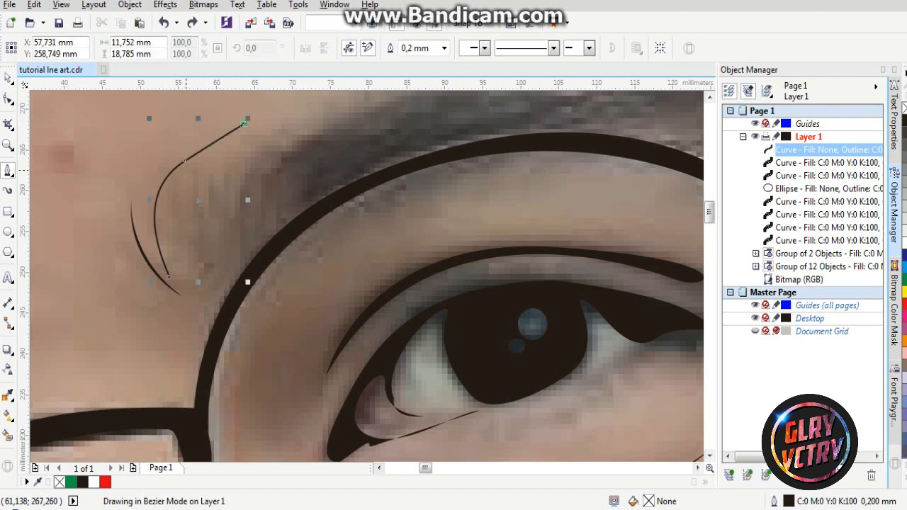
key("ctrl+z")
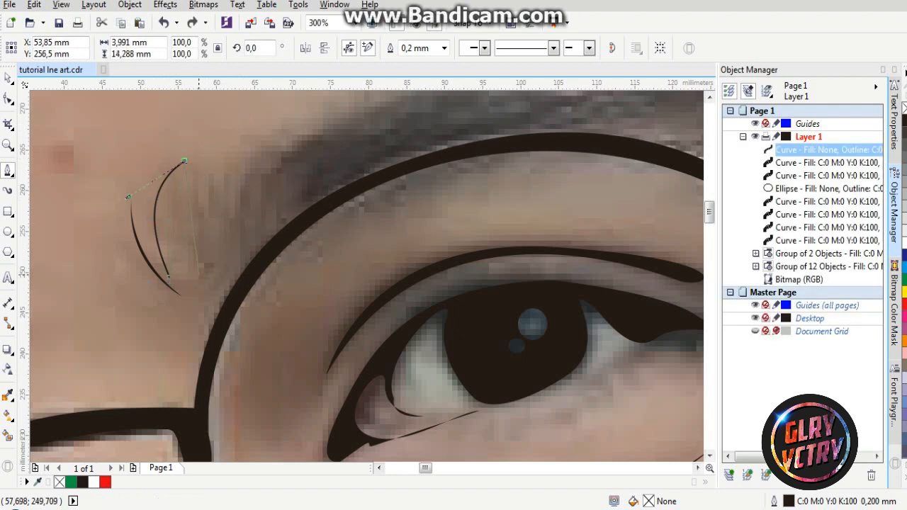
left_click_drag(169, 259, 170, 262)
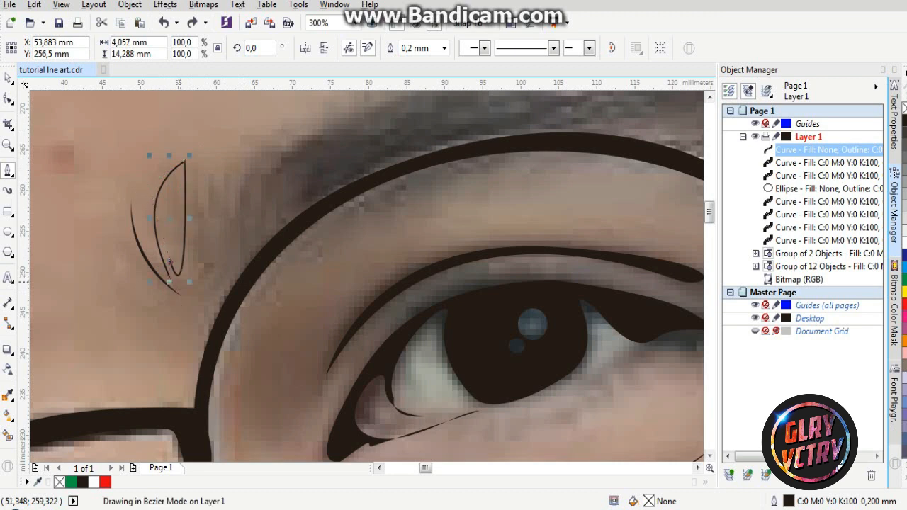
key("ctrl+z")
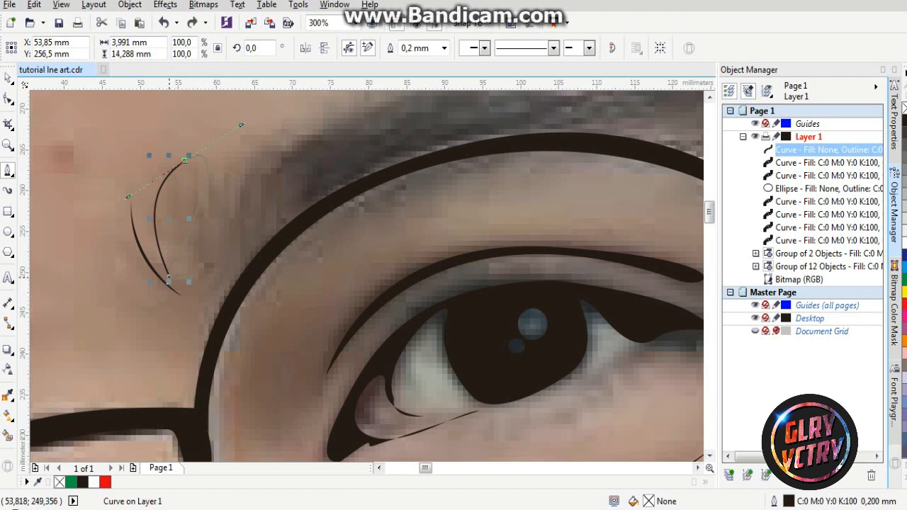
mouse_move(169, 272)
left_mouse_down()
mouse_move(128, 170)
mouse_move(119, 169)
left_mouse_up()
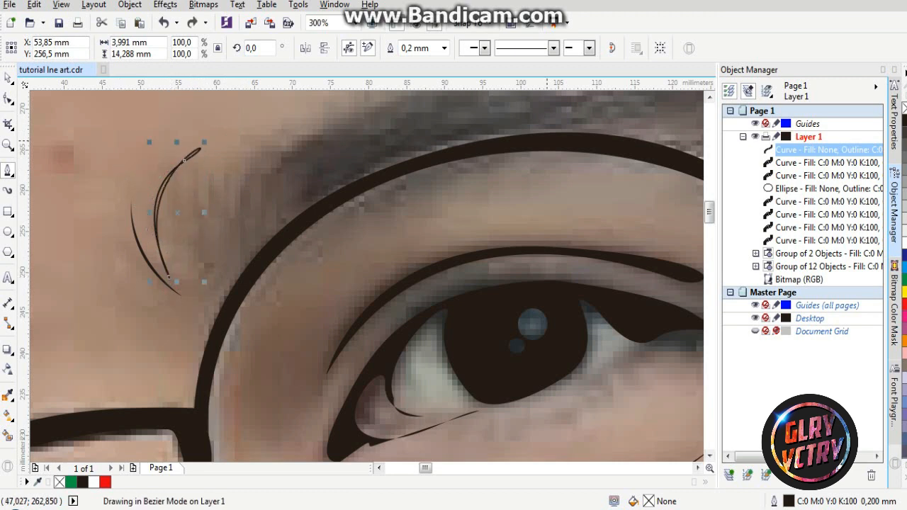
left_click(184, 160)
left_click(904, 113)
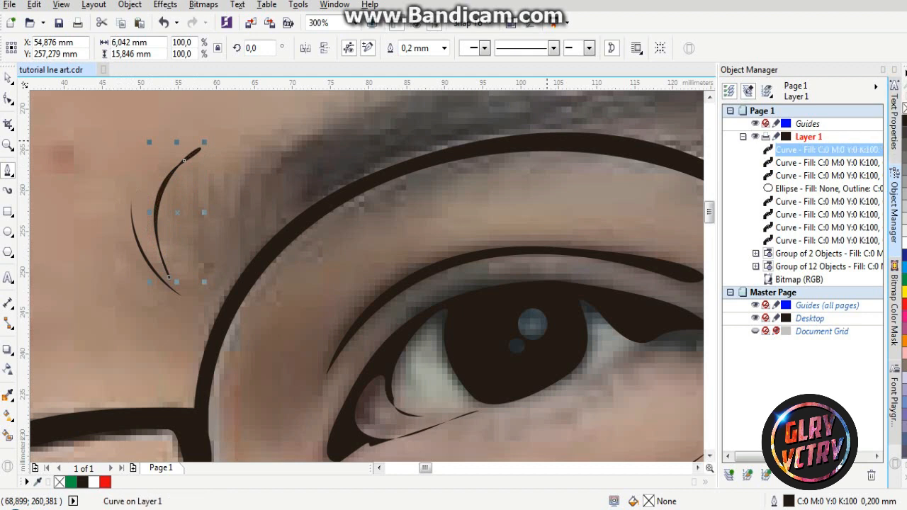
key("Escape")
Trace the second eyebrow's inner end and upper edge with jagged hair tips, ending in a point at the outer tip, about 87 × 29 mm
left_click(235, 160)
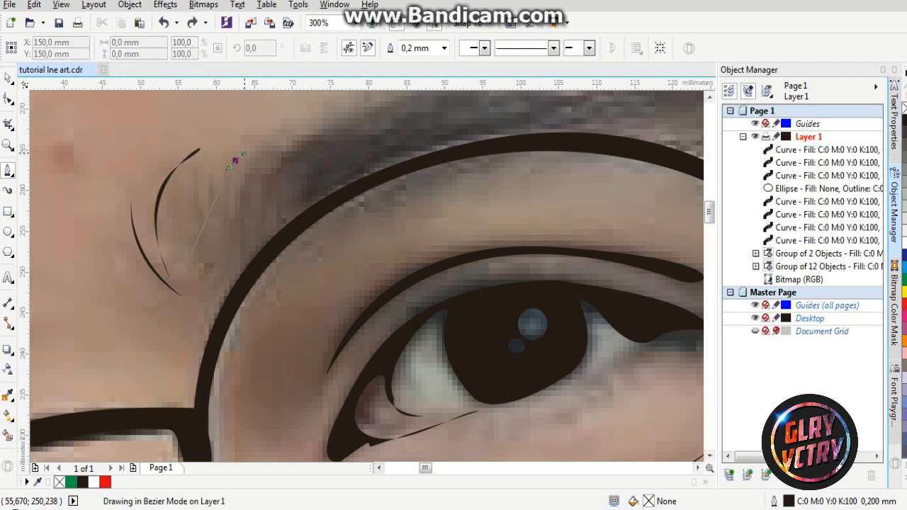
double_click(182, 269)
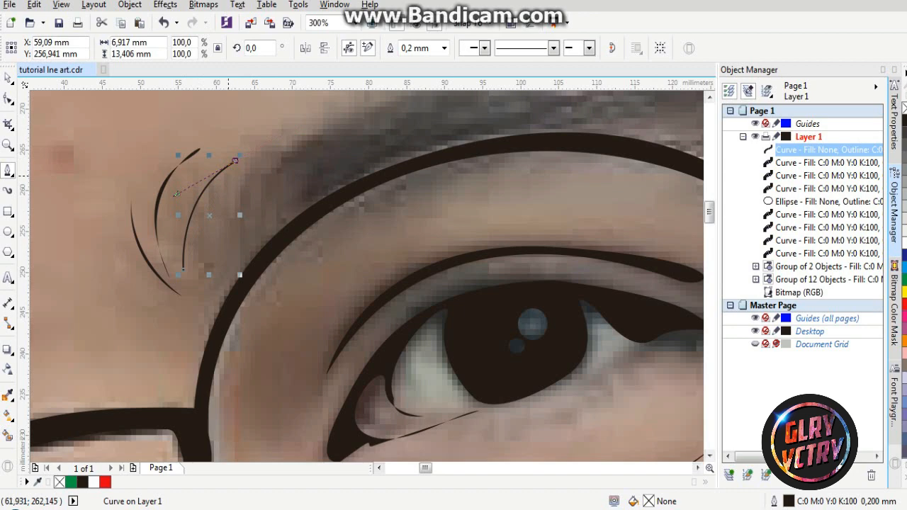
scroll(234, 248, "down", 2)
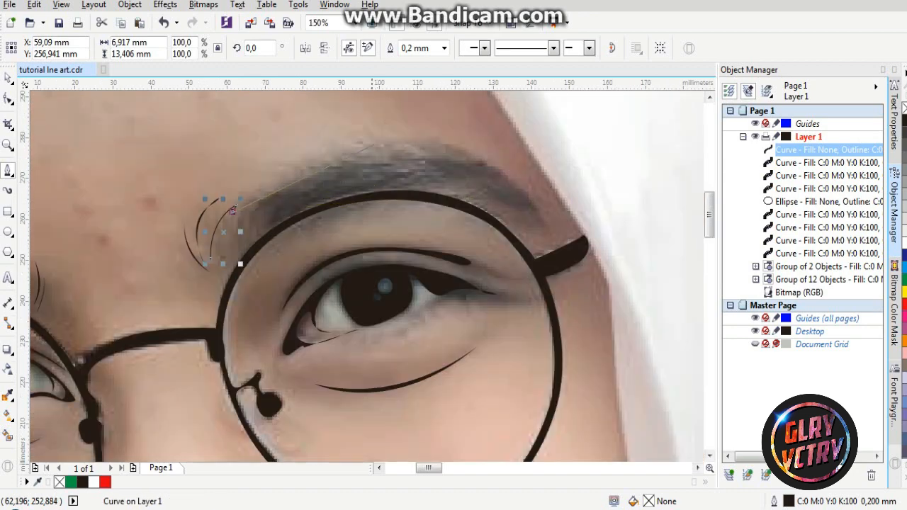
scroll(358, 148, "up", 2)
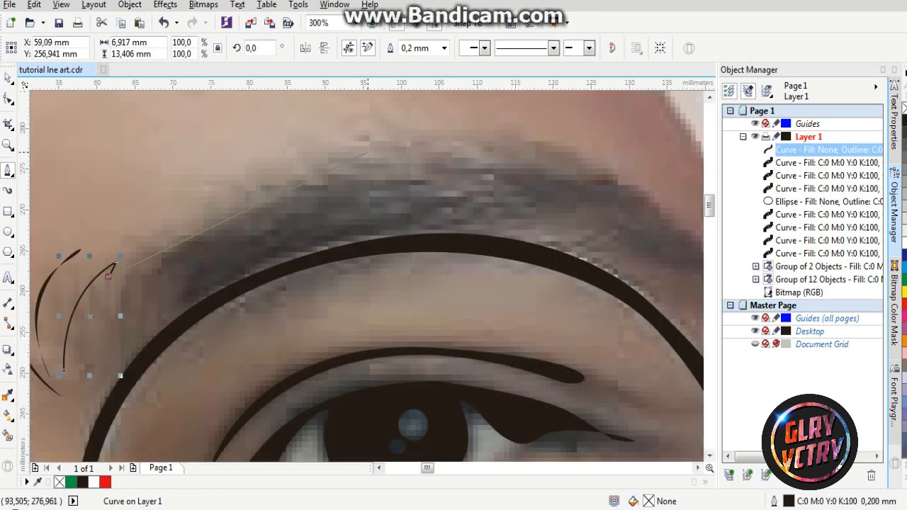
left_click(368, 152)
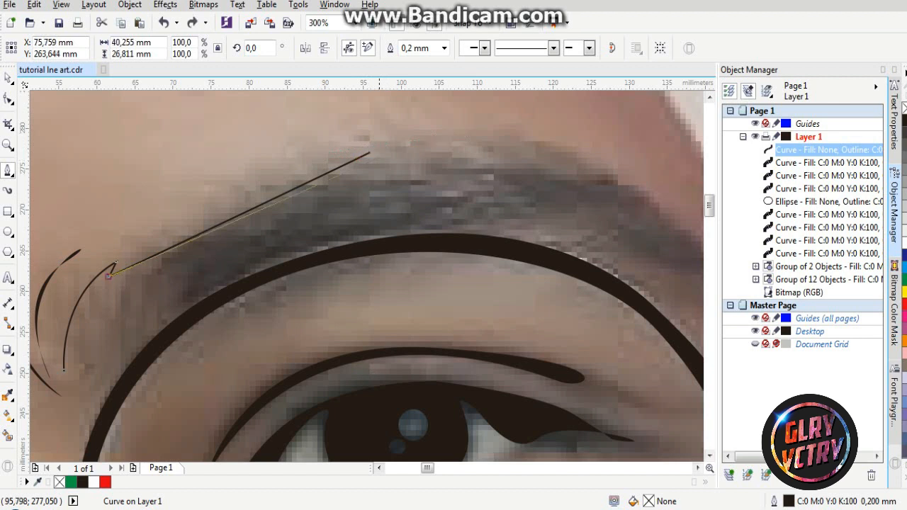
key("ctrl+z")
left_click_drag(376, 150, 436, 133)
left_click_drag(552, 156, 566, 157)
left_click_drag(496, 136, 602, 172)
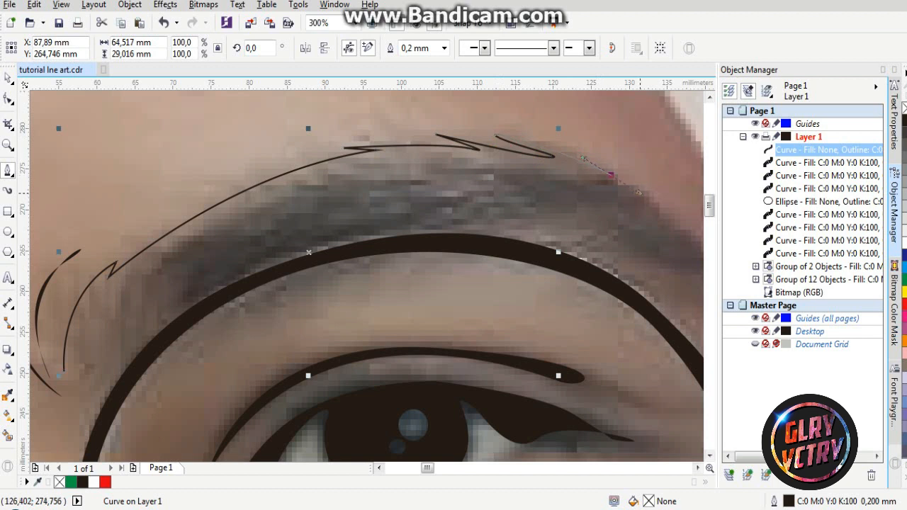
scroll(424, 145, "down", 2)
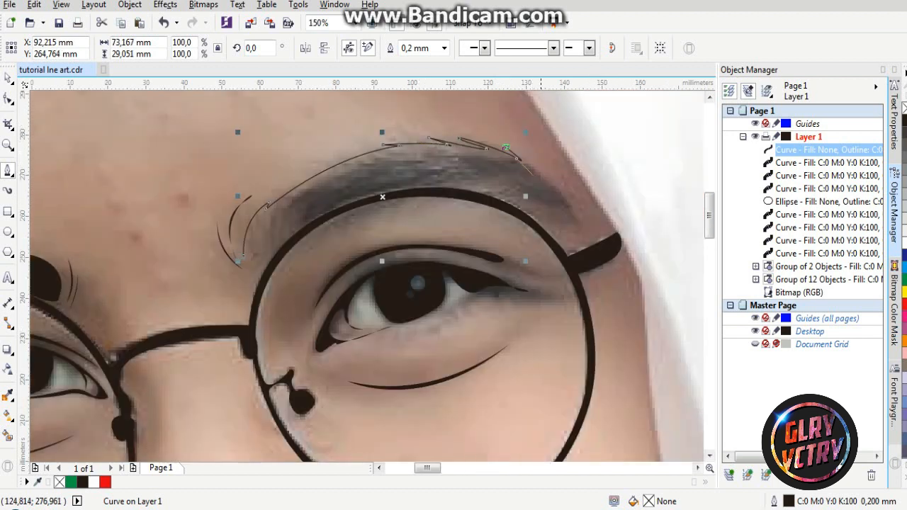
left_click_drag(574, 227, 588, 277)
left_click(574, 227, "alt")
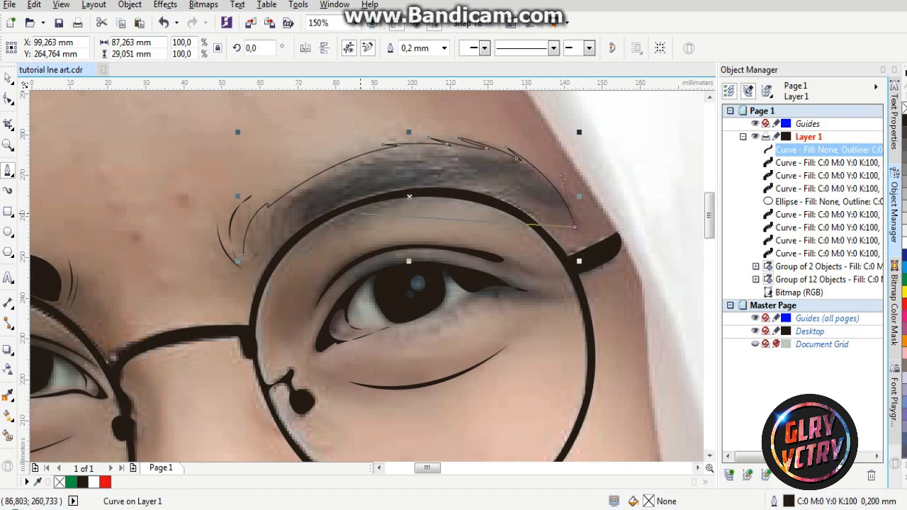
Continue the eyebrow outline back along its lower edge over the glasses rim, adding zigzag hair tips toward the inner end
left_click_drag(358, 217, 241, 279)
scroll(365, 213, "up", 2)
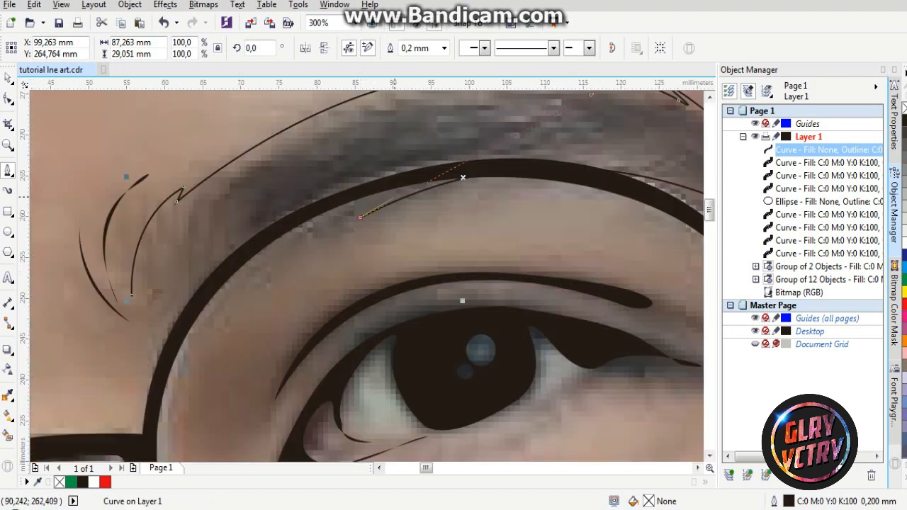
left_click_drag(298, 249, 278, 260)
left_click(348, 210)
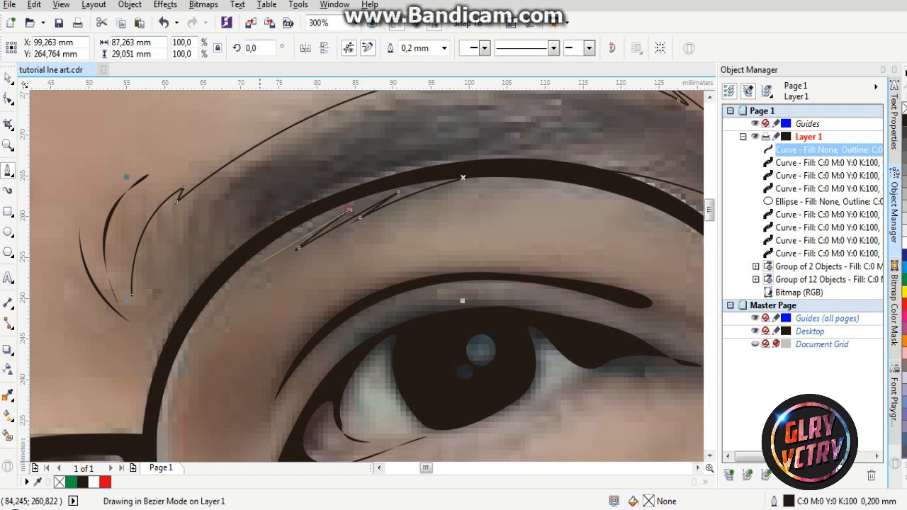
left_click(260, 263)
left_click(311, 210)
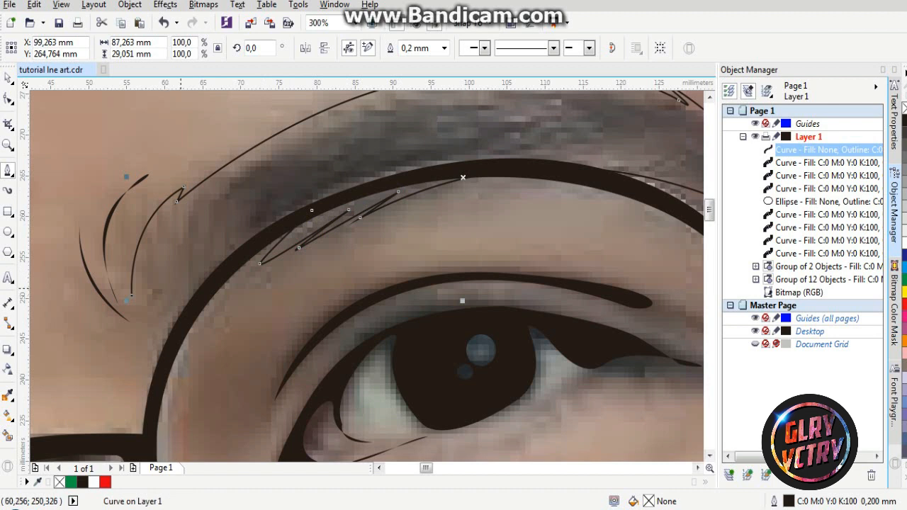
left_click(312, 210)
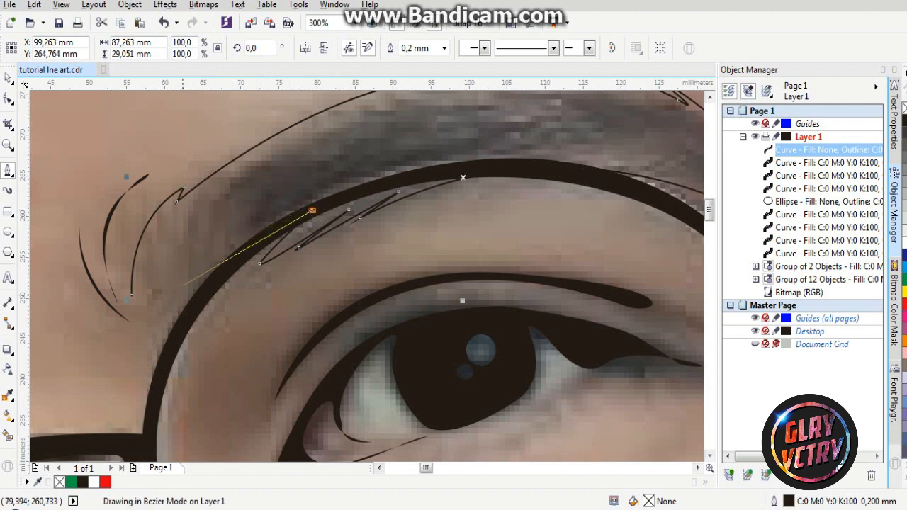
left_click_drag(179, 295, 174, 309)
key("space")
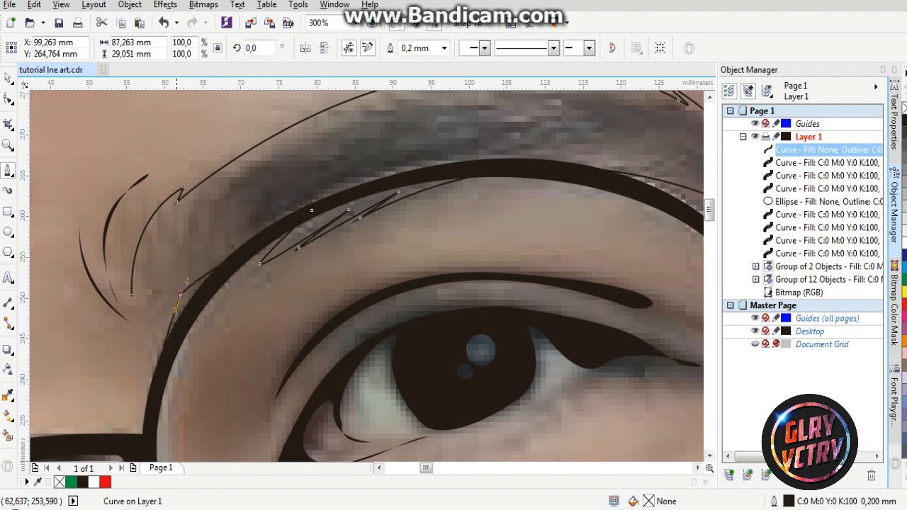
key("ctrl+z")
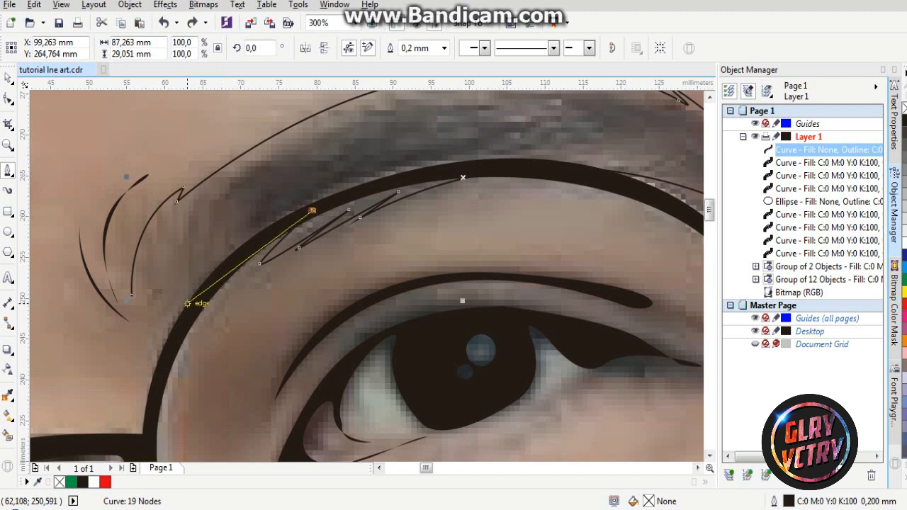
Trace the eyebrow's lower inner end with a small hair tip and close the outline at its starting node, about 87 × 30 mm overall
left_click(312, 210)
left_click_drag(175, 296, 156, 335)
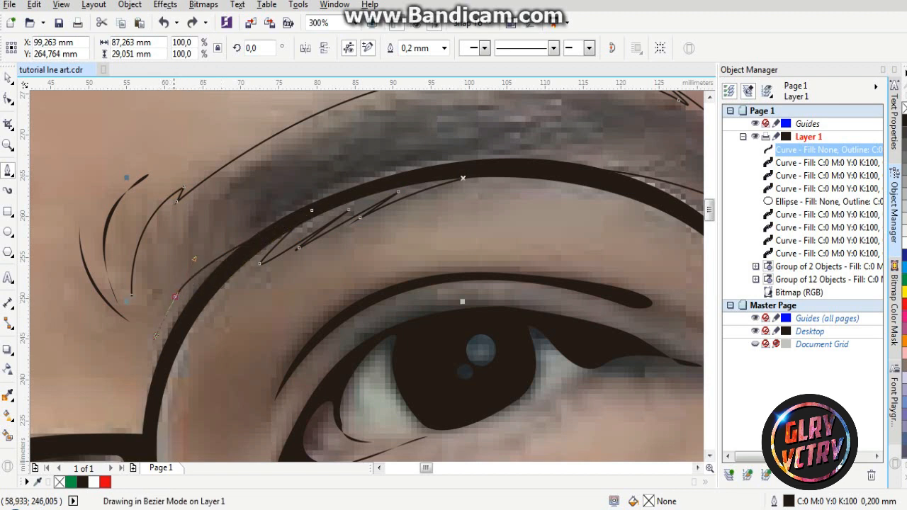
key("space")
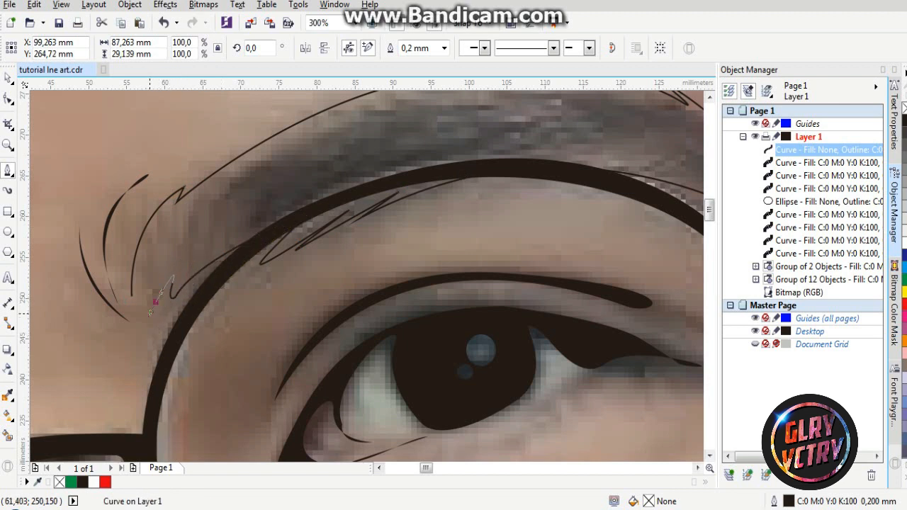
left_click(131, 296)
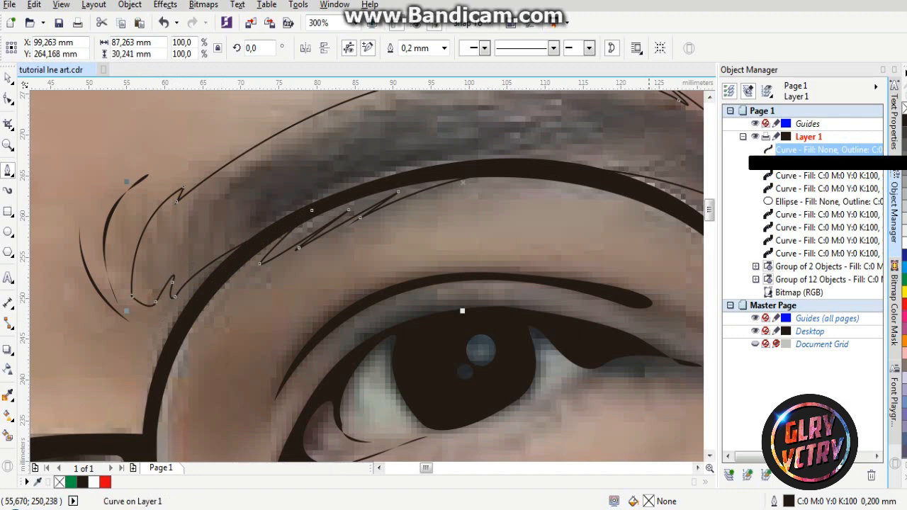
Fill the closed eyebrow curve above the right-hand eye in the photo with black, remove its outline, and deselect it
left_click(903, 121)
scroll(366, 242, "down", 3)
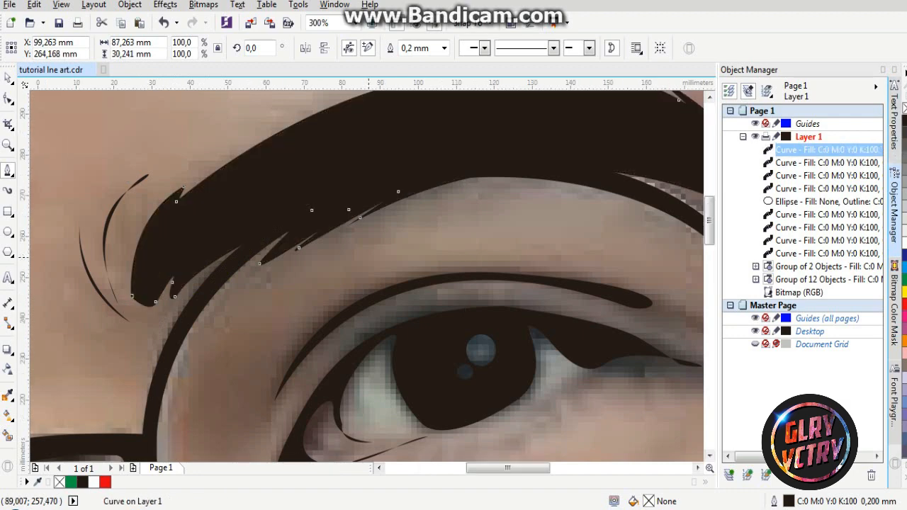
scroll(365, 241, "down", 5)
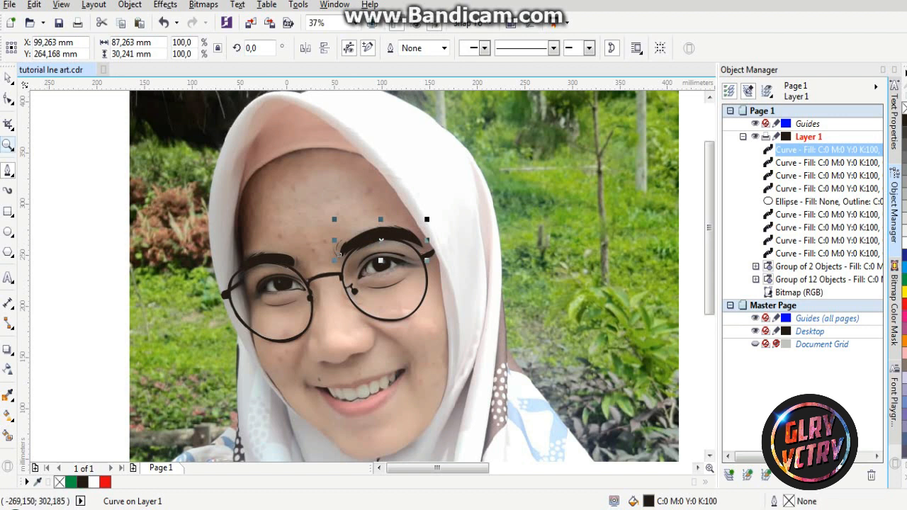
key("space")
key("Escape")
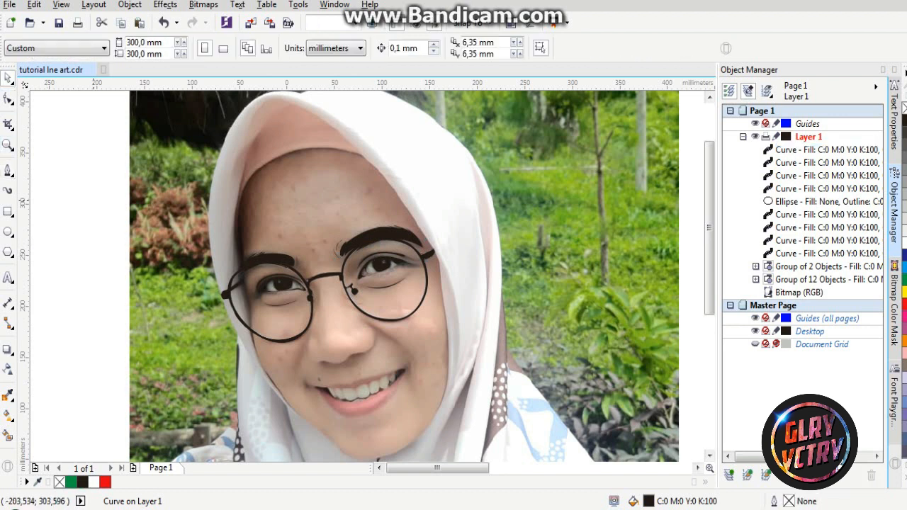
Temporarily delete the reference photo to examine the traced glasses, eyes and eyebrows on their own, and restore the photo
left_click(573, 247)
key("Delete")
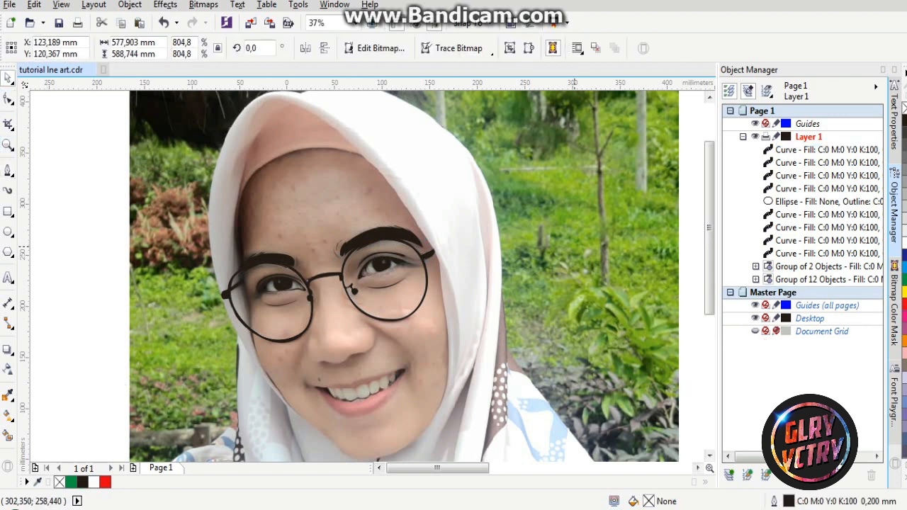
scroll(297, 323, "up", 1)
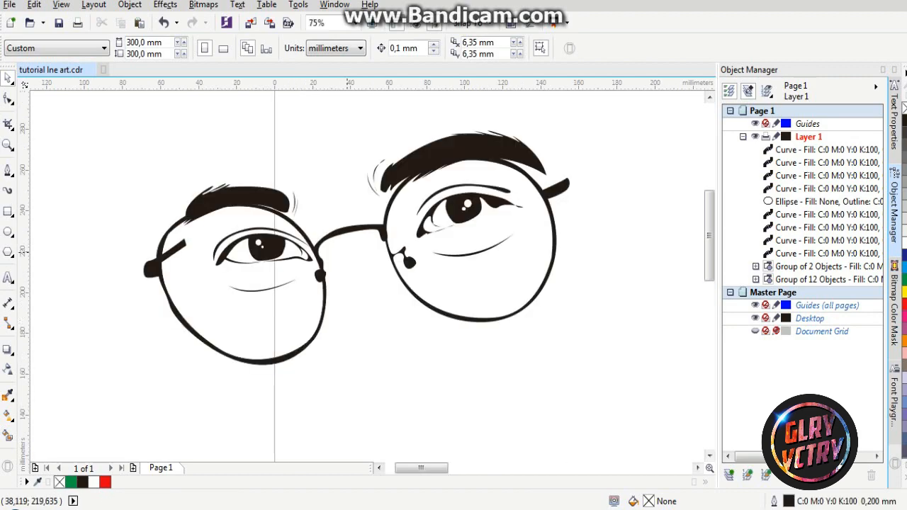
scroll(350, 240, "down", 1)
scroll(354, 226, "up", 1)
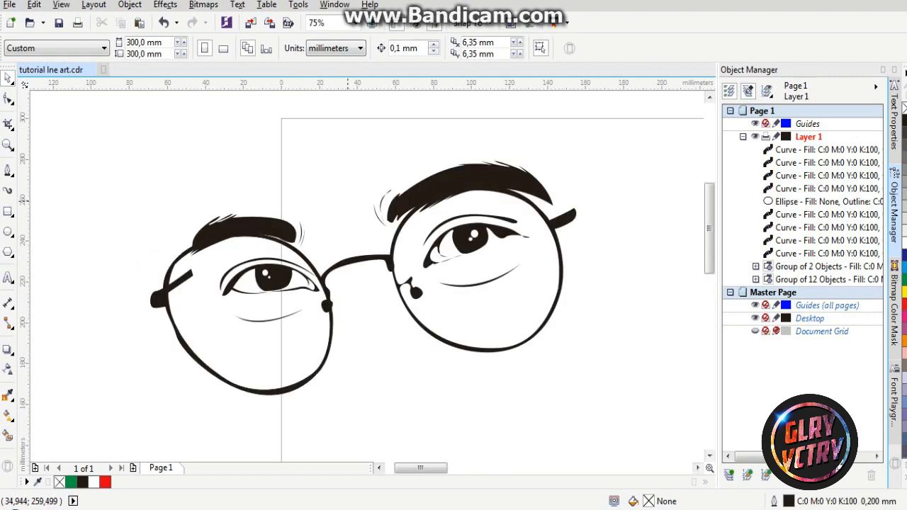
scroll(351, 213, "down", 1)
key("ctrl+z")
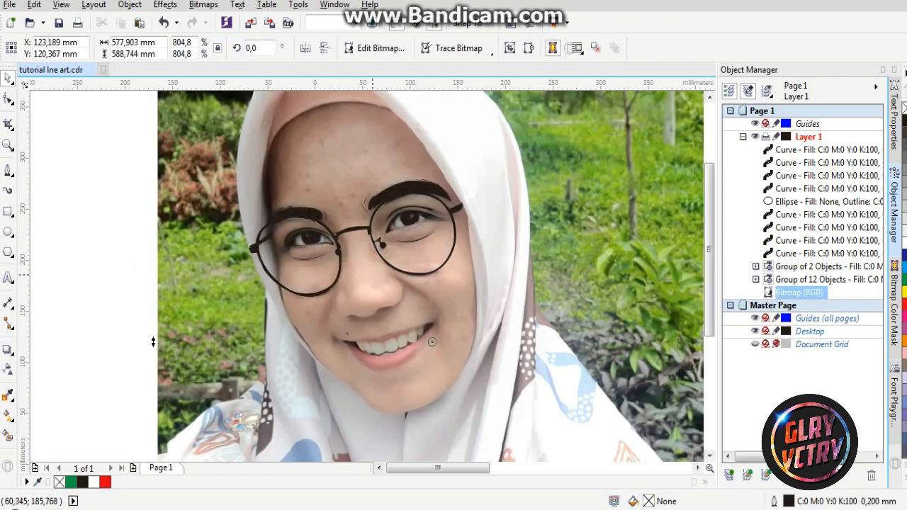
scroll(393, 223, "up", 1)
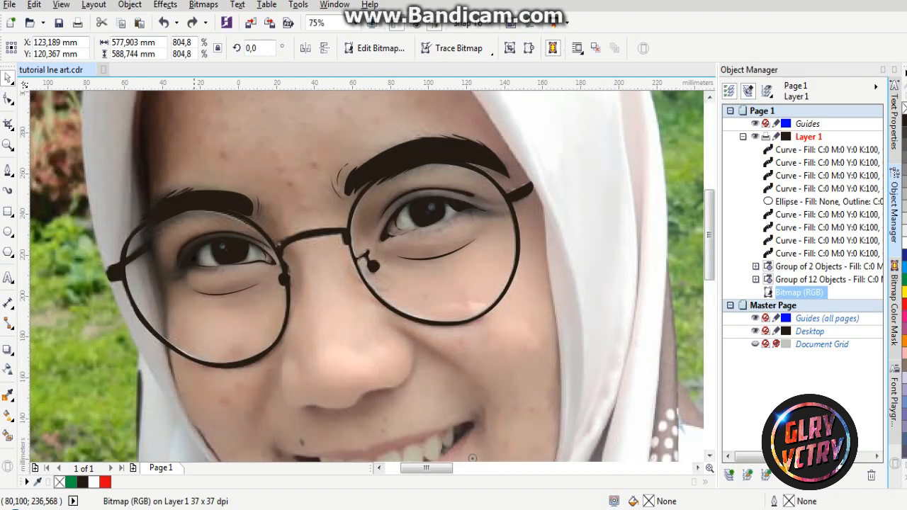
scroll(383, 194, "up", 1)
key("F5")
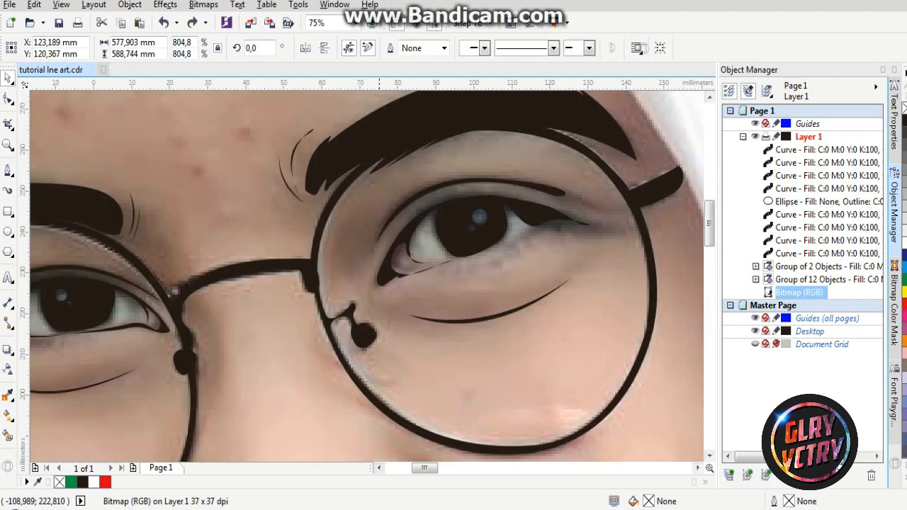
left_click(326, 302)
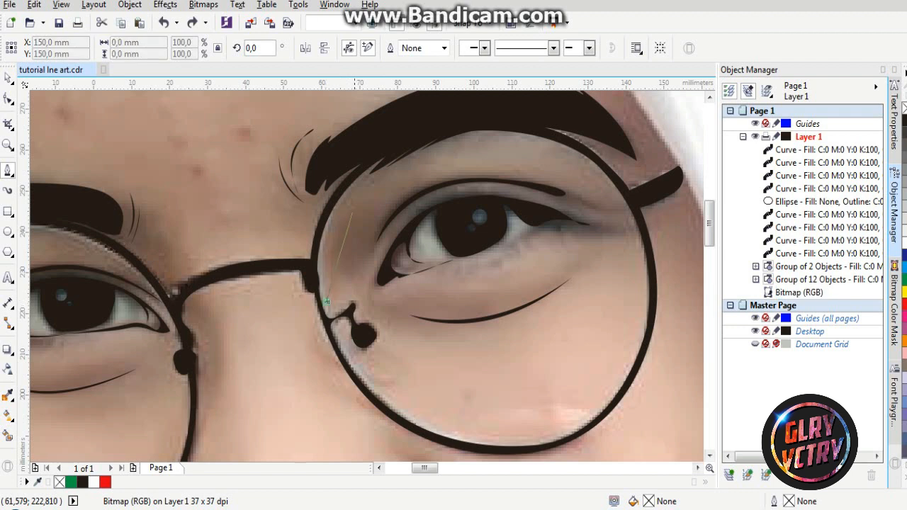
left_click_drag(368, 175, 410, 119)
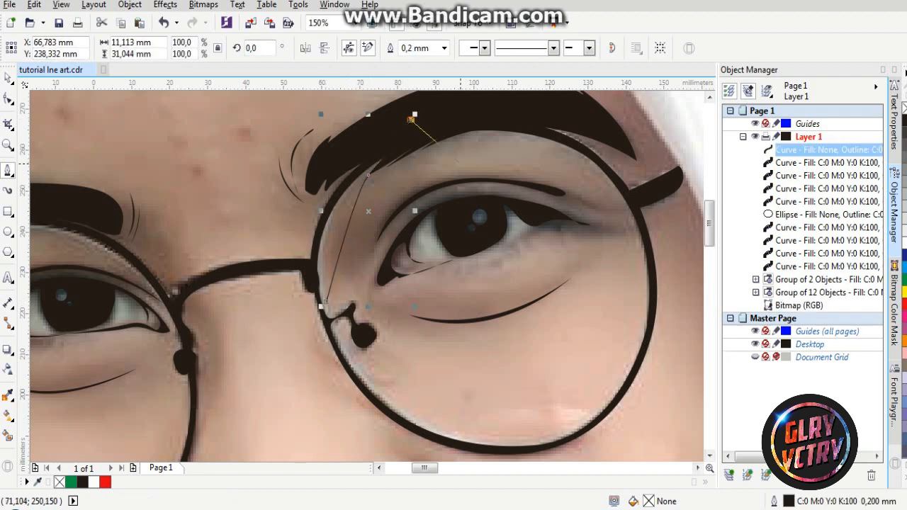
key("ctrl+z")
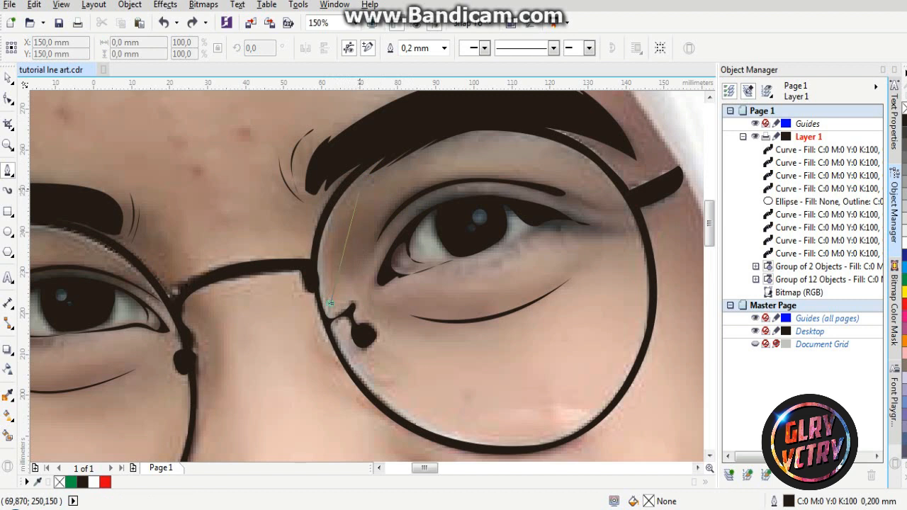
left_click_drag(360, 187, 365, 160)
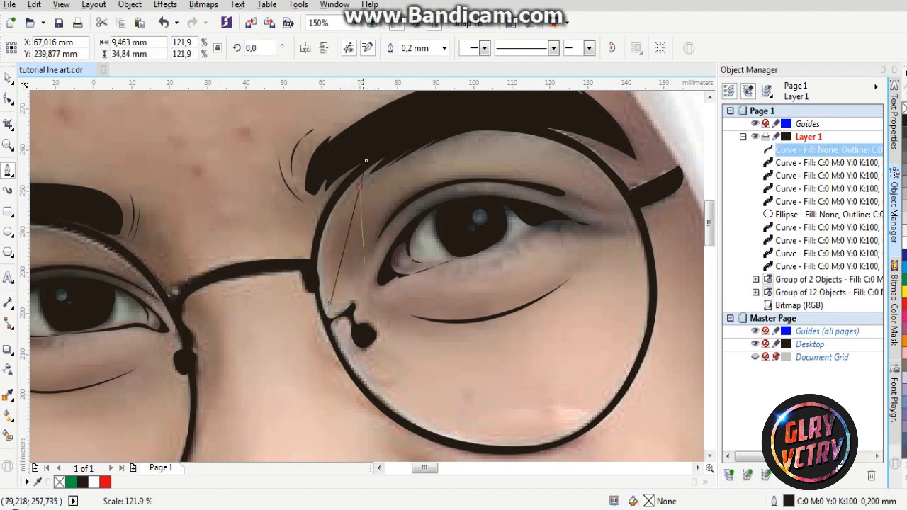
key("ctrl+z")
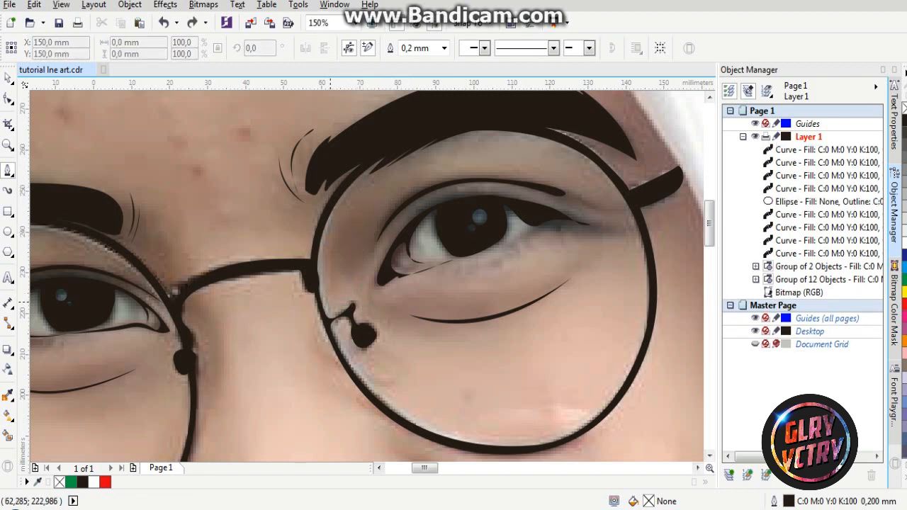
Trace a thin closed crescent about 9 by 28 mm inside the right-hand lens's nose-side rim, filled black without outline
left_click_drag(358, 188, 403, 140)
key("space")
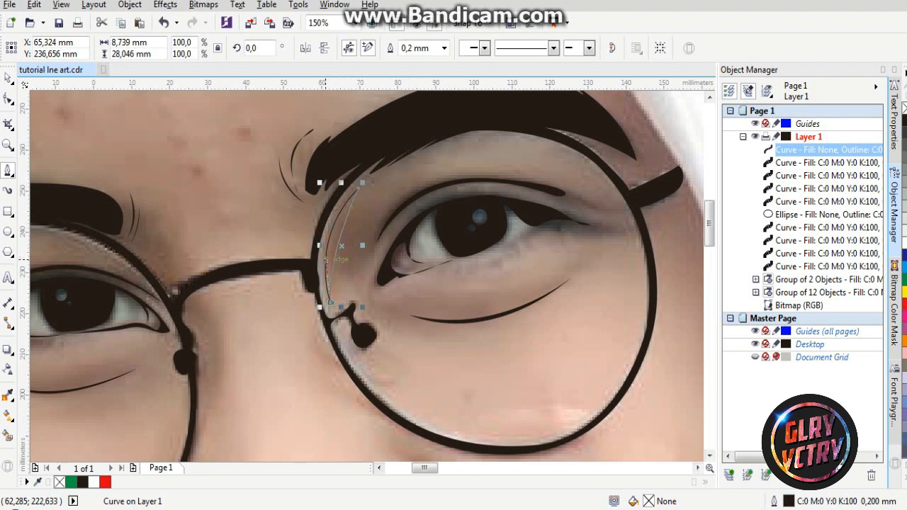
key("space")
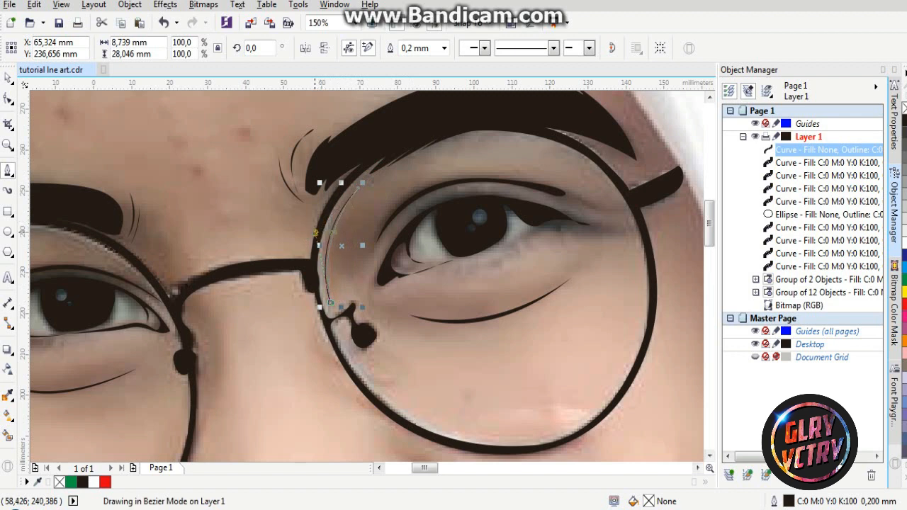
left_click_drag(316, 233, 316, 235)
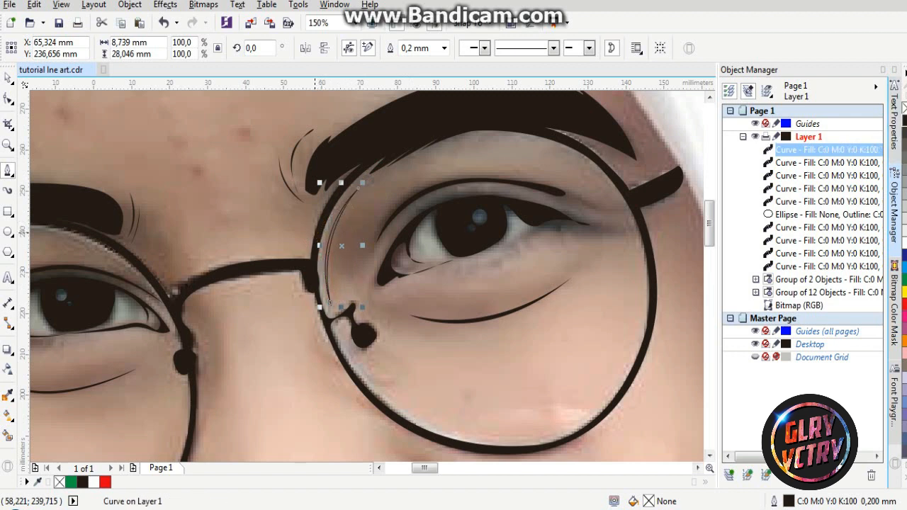
right_click(903, 108)
scroll(405, 262, "down", 1)
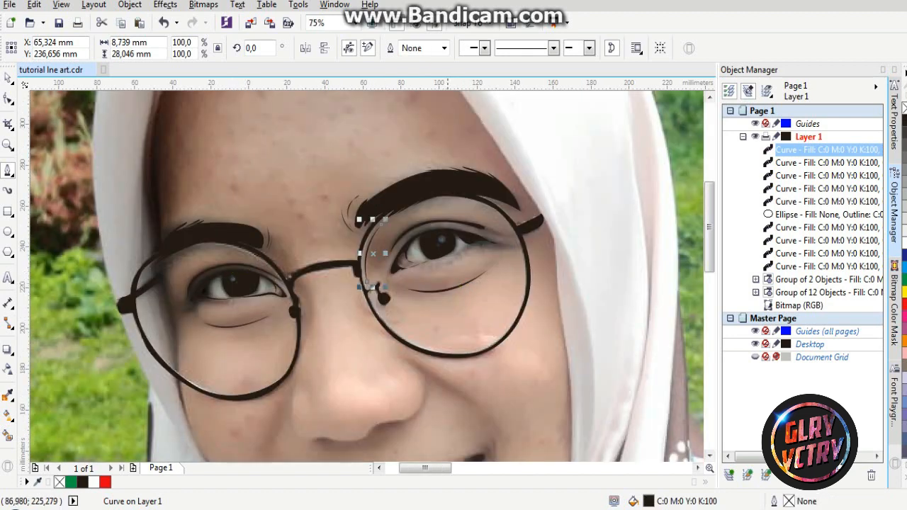
Group the traced glasses, eye and eyebrow shapes on the face into one group and deselect it
scroll(489, 220, "down", 1)
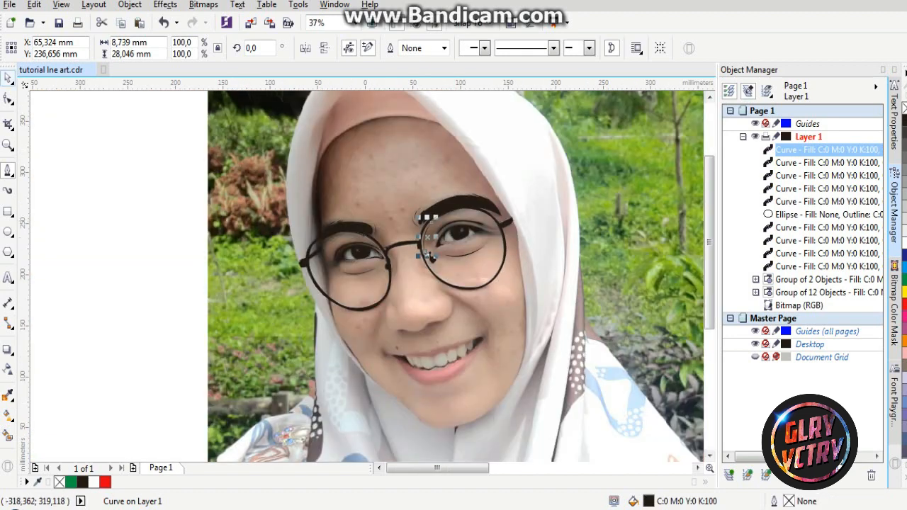
left_click_drag(152, 151, 538, 432)
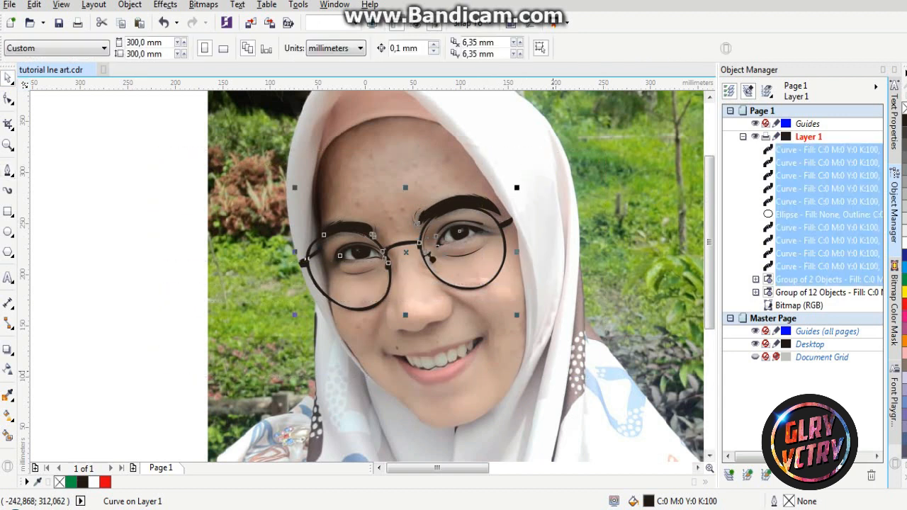
key("ctrl+g")
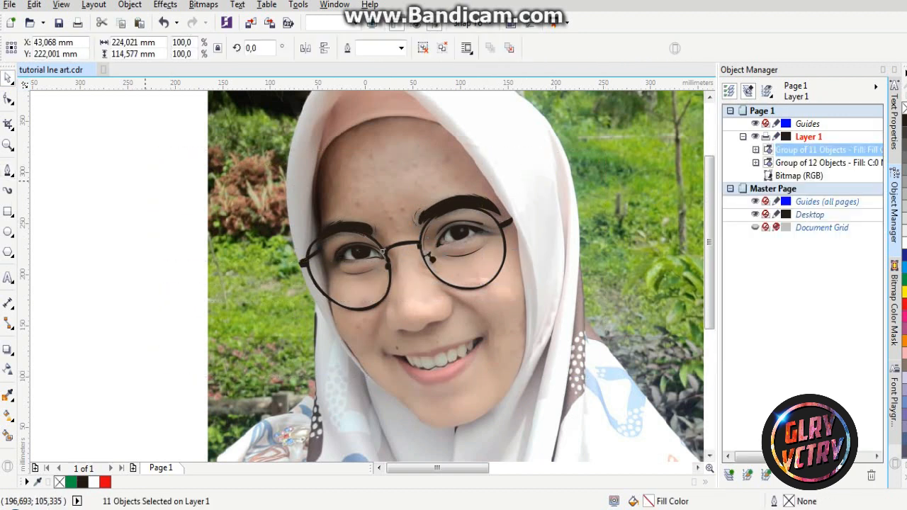
key("Escape")
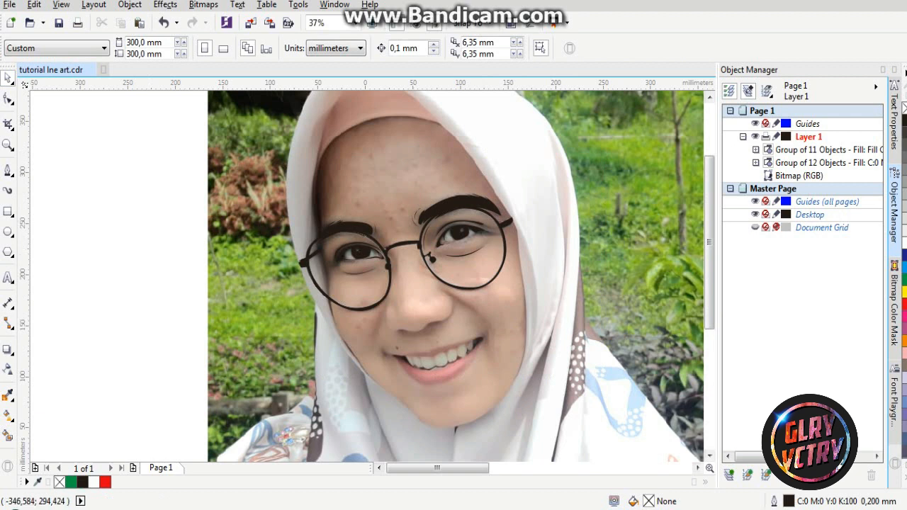
Trace the nose contour with the Pen tool, from the nostril wing below the right-hand lens along the underside to the far nostril
left_click(8, 170)
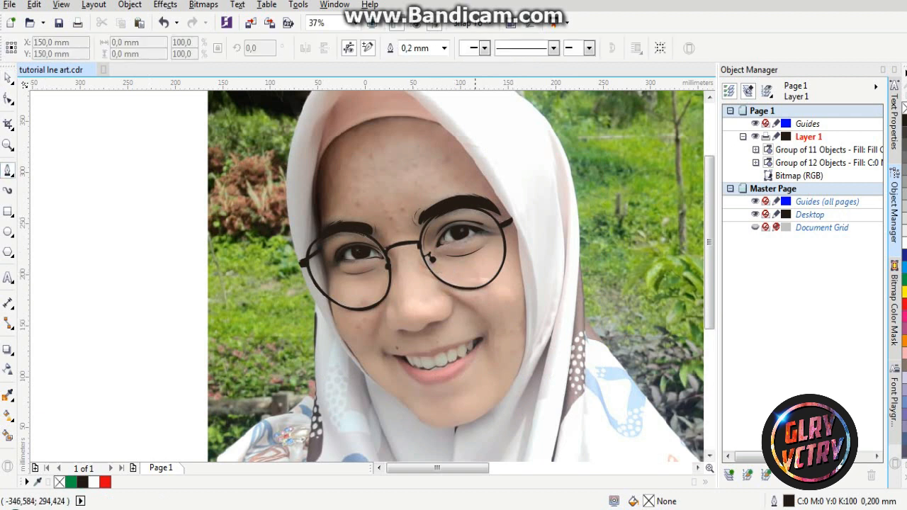
scroll(418, 329, "up", 4)
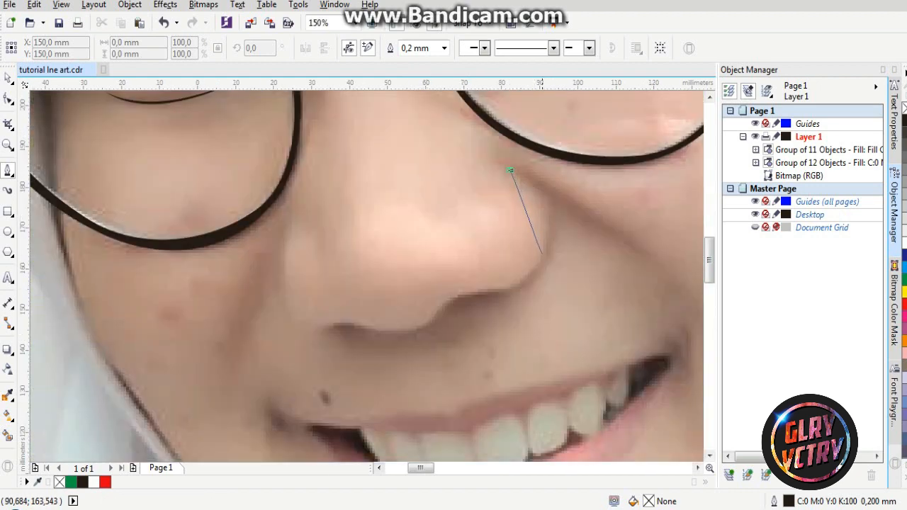
left_click_drag(542, 254, 522, 299)
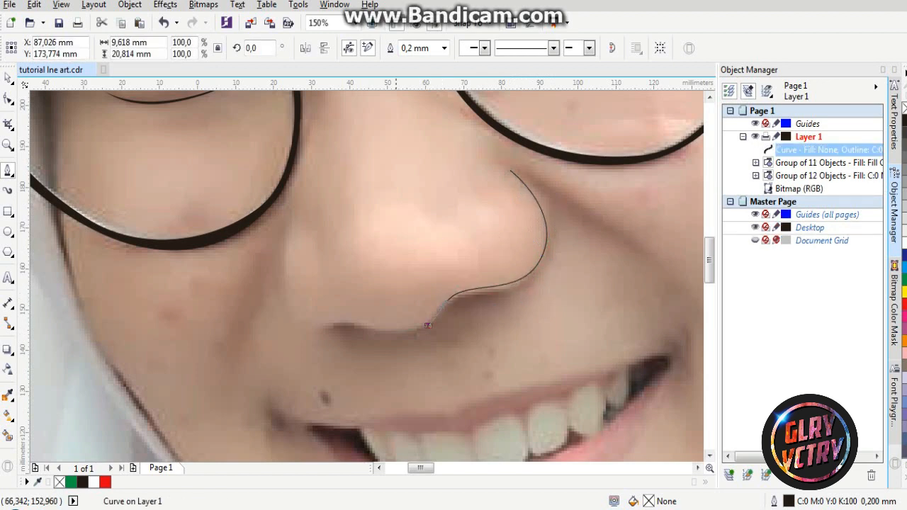
left_click_drag(428, 326, 418, 330)
mouse_move(362, 323)
left_mouse_down()
mouse_move(337, 305)
mouse_move(331, 333)
left_mouse_up()
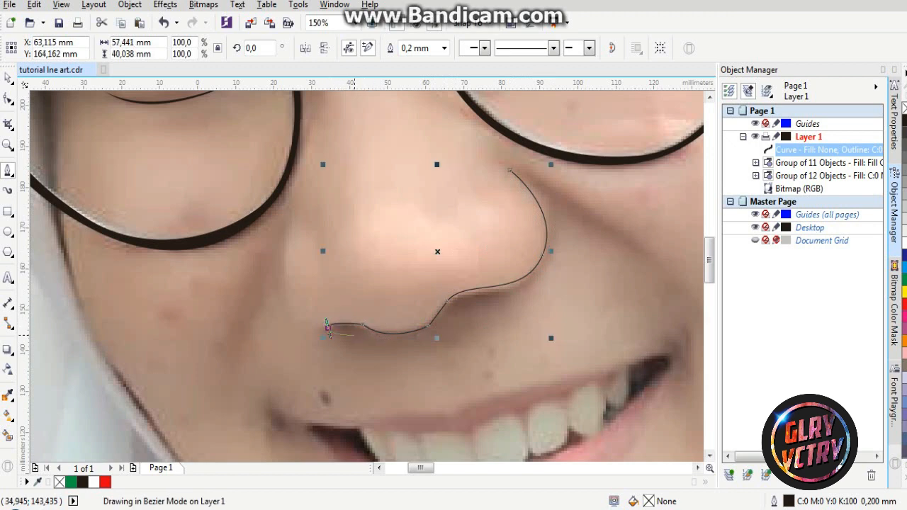
Continue the nose curve around the far nostril and back beneath it to form a narrow, rounded nostril shape
scroll(347, 327, "up", 3)
scroll(303, 342, "up", 2)
left_click_drag(393, 354, 386, 351)
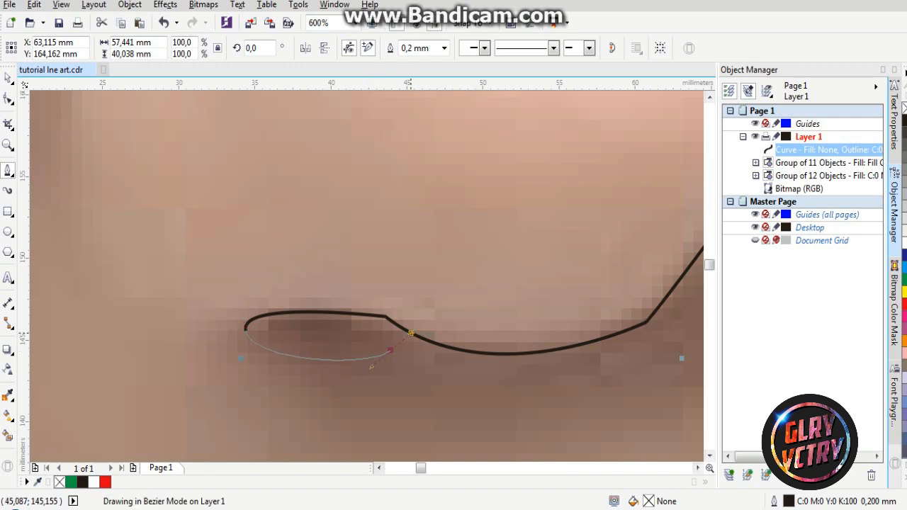
Run the return edge of the nose curve just below the nose tip and along the lower side of the near nostril
scroll(377, 337, "down", 2)
scroll(378, 337, "down", 4)
scroll(298, 330, "up", 3)
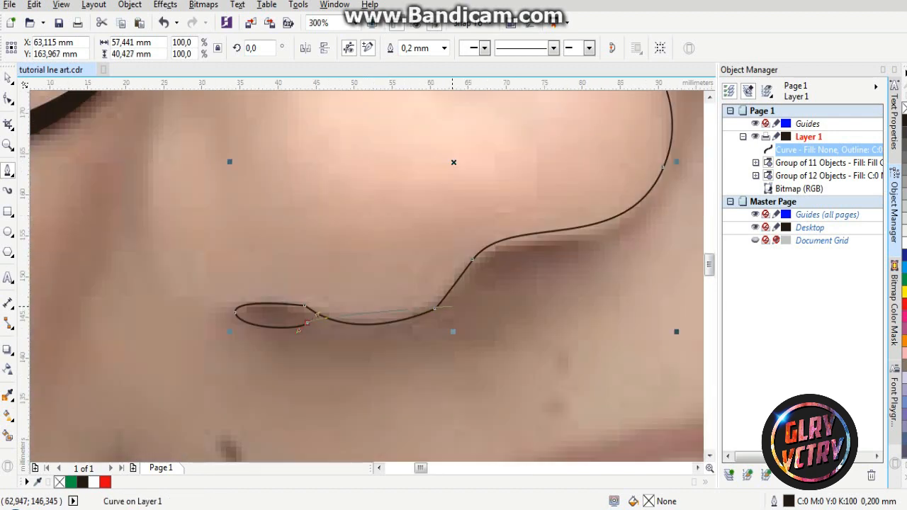
left_click(448, 304)
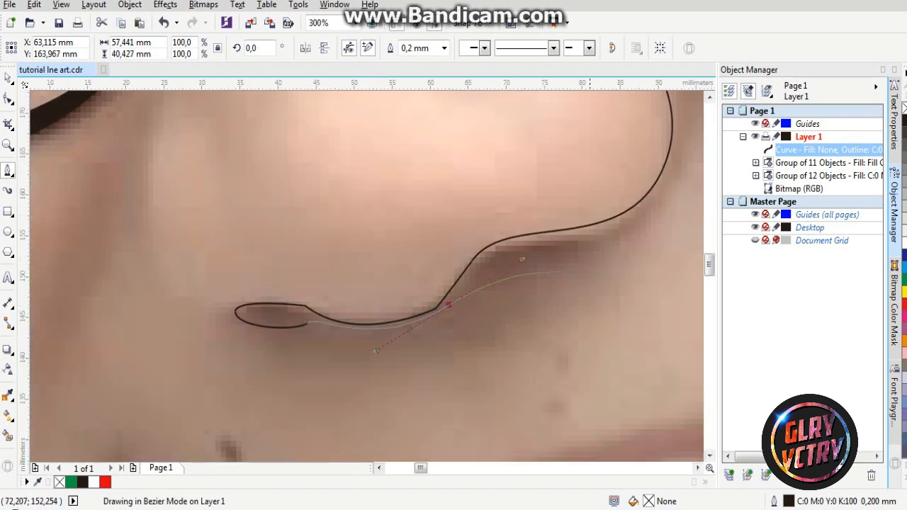
left_click_drag(678, 162, 642, 243)
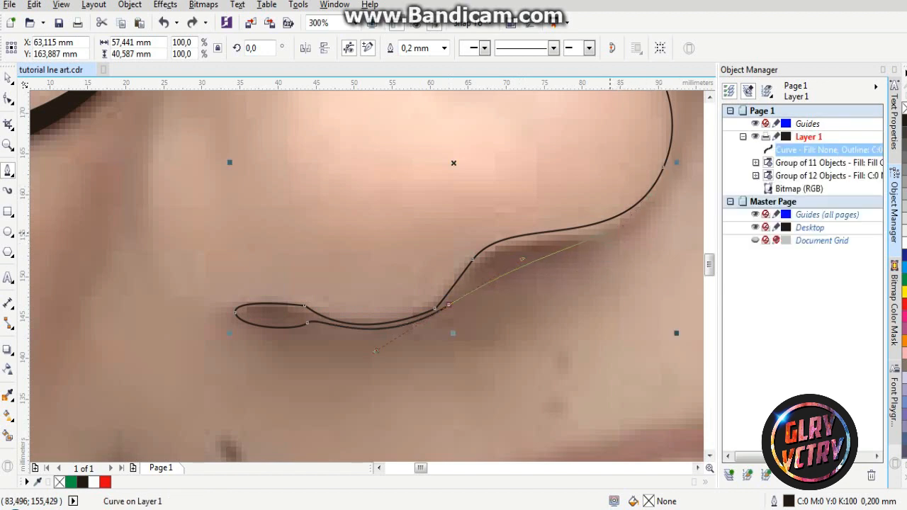
left_click(608, 234)
Extend the return edge up around the outside of the near nostril wing, closely following the first contour line
scroll(577, 267, "down", 2)
scroll(578, 268, "down", 2)
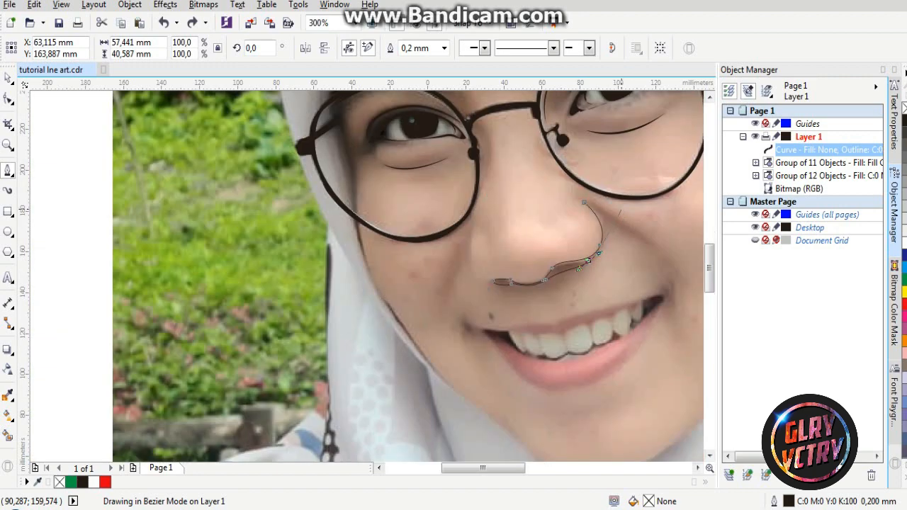
scroll(592, 248, "up", 2)
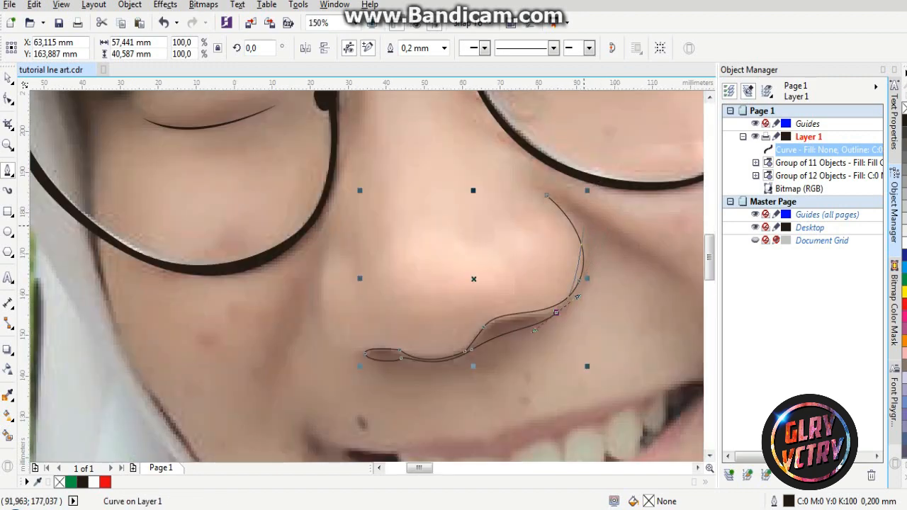
left_click(582, 225)
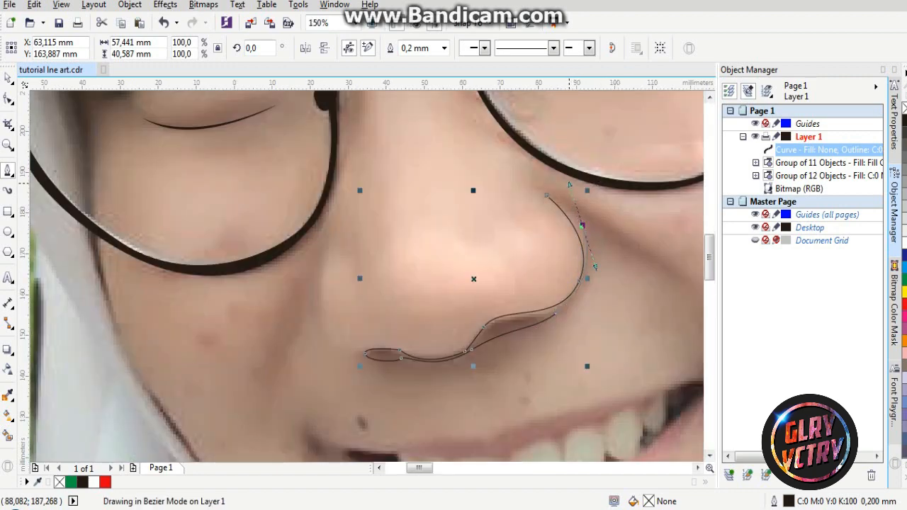
Add the tapered smile crease beside the near nostril wing, close the nose curve at its starting node, and fill it black without an outline
scroll(531, 283, "down", 2)
scroll(592, 288, "up", 2)
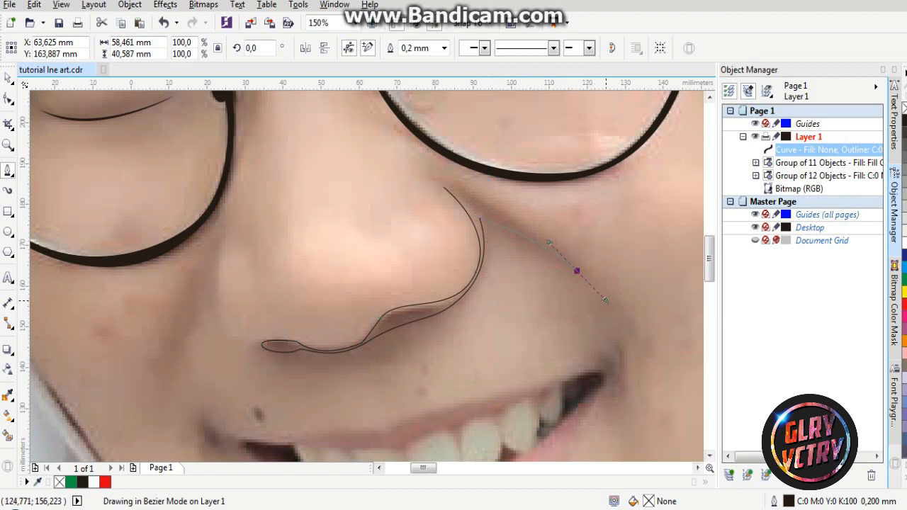
left_click_drag(576, 270, 606, 300)
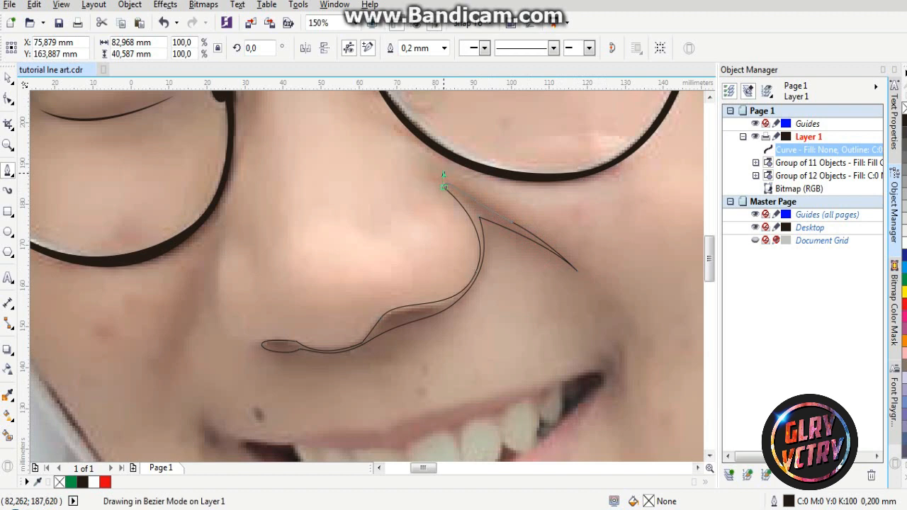
left_click_drag(444, 187, 443, 174)
left_click(904, 121)
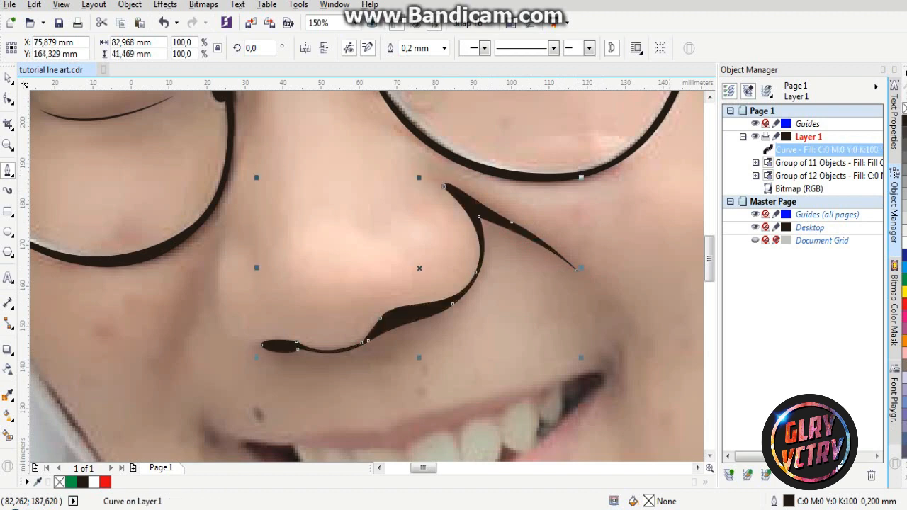
scroll(570, 220, "down", 1)
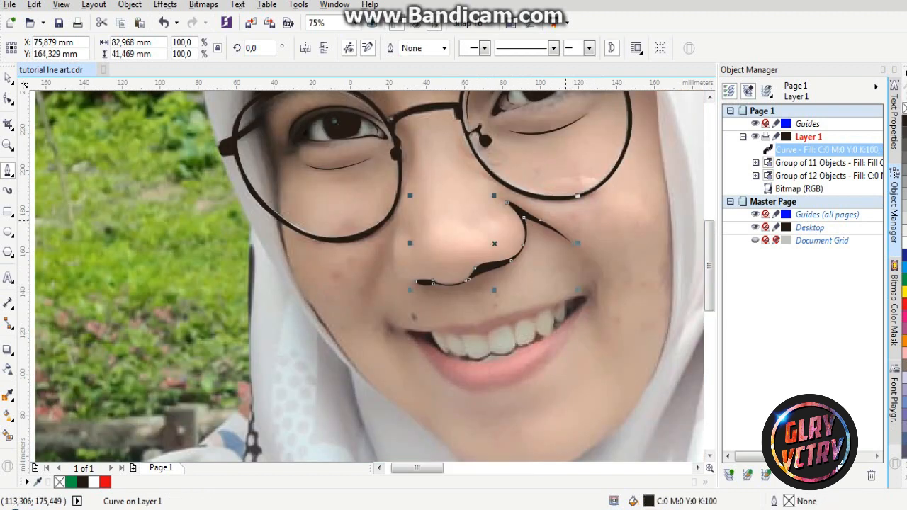
scroll(402, 282, "up", 1)
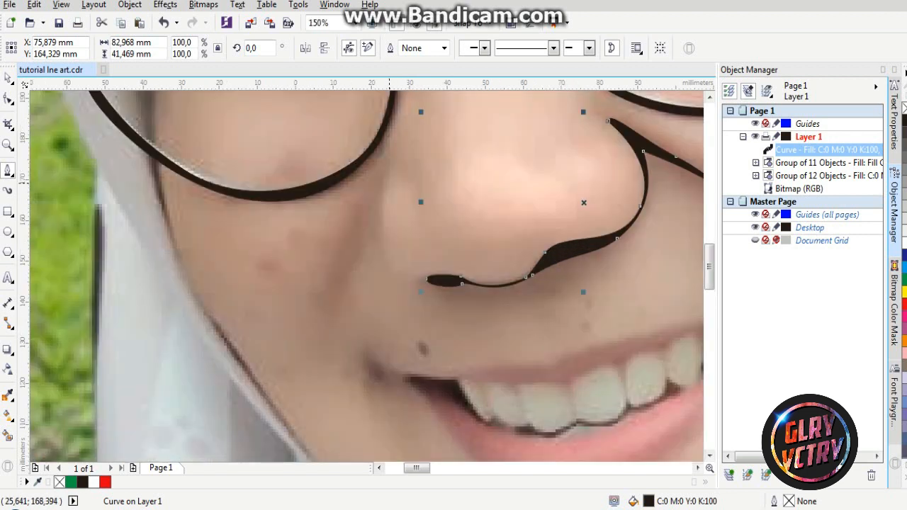
left_click(384, 183)
left_click(425, 280)
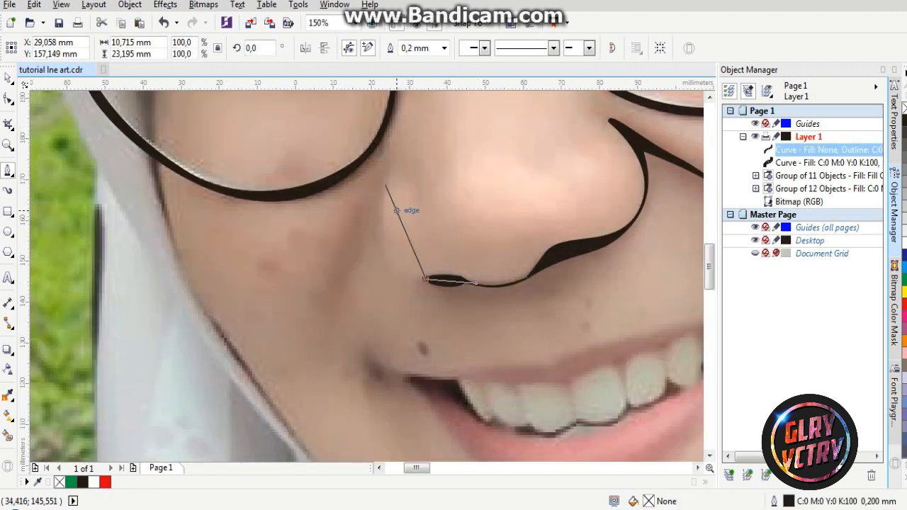
key("ctrl+z")
Trace the far nostril wing from below the left-hand lens down to the nostril, with a closely spaced return edge back up
left_click(387, 184)
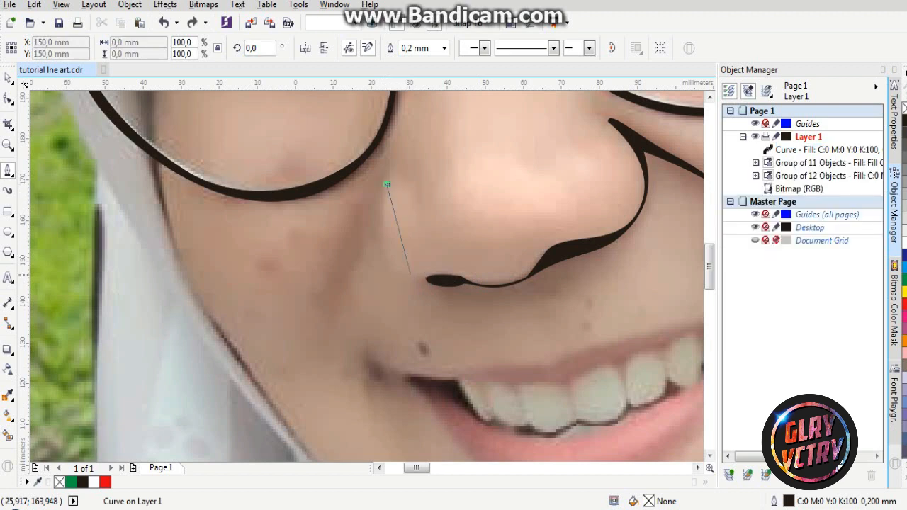
left_click_drag(433, 284, 507, 299)
left_click(434, 284, "alt")
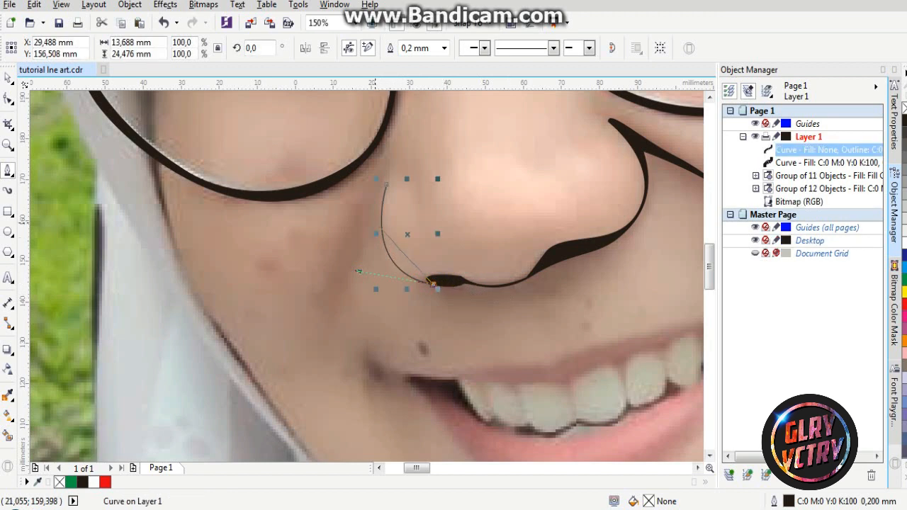
left_click_drag(375, 219, 370, 152)
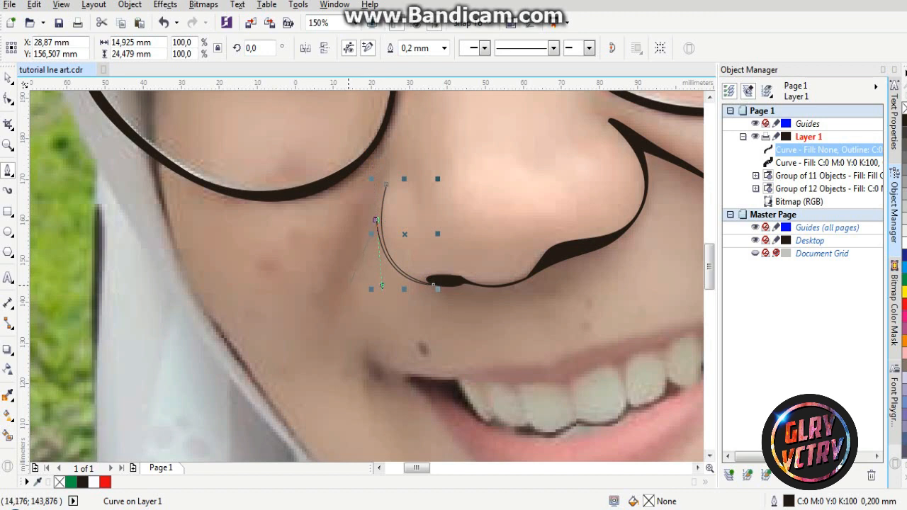
Extend the far nostril wing curve into a tapered smile crease toward the cheek and close it at its starting node
left_click_drag(347, 285, 343, 328)
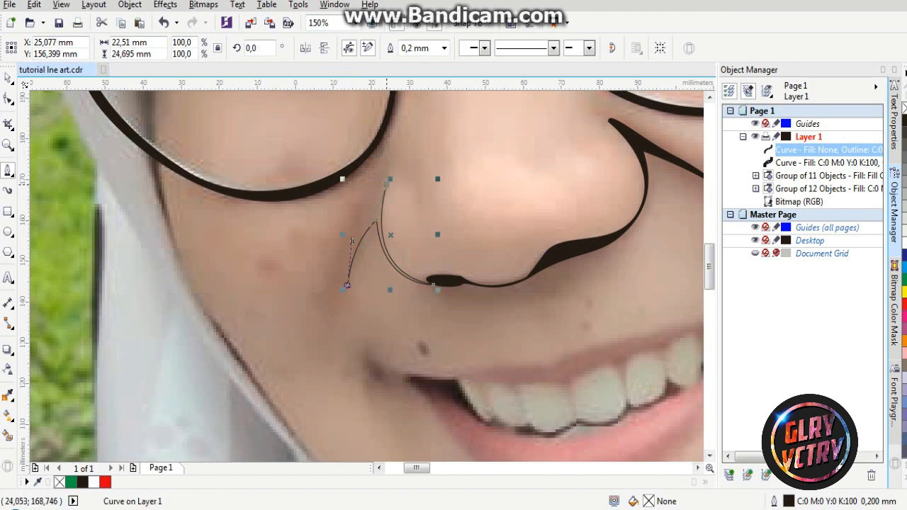
left_click_drag(386, 184, 350, 233)
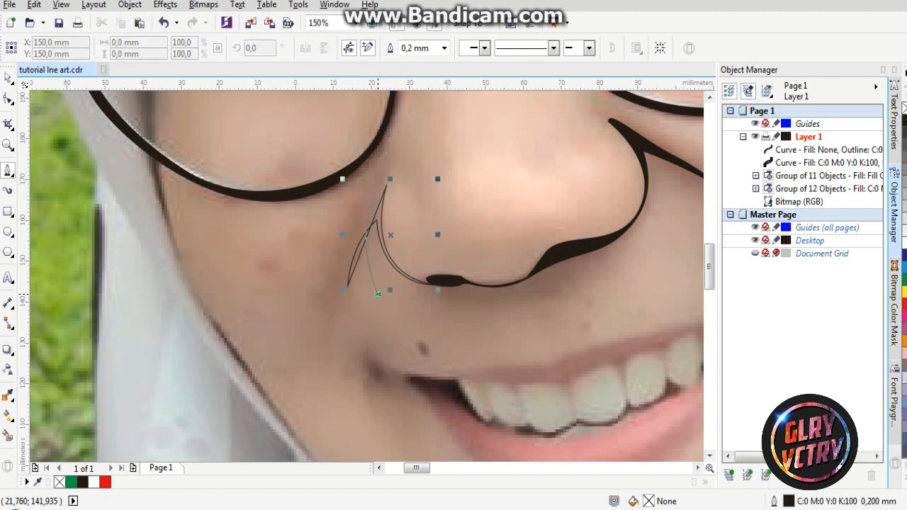
key("ctrl+z")
key("ctrl+z")
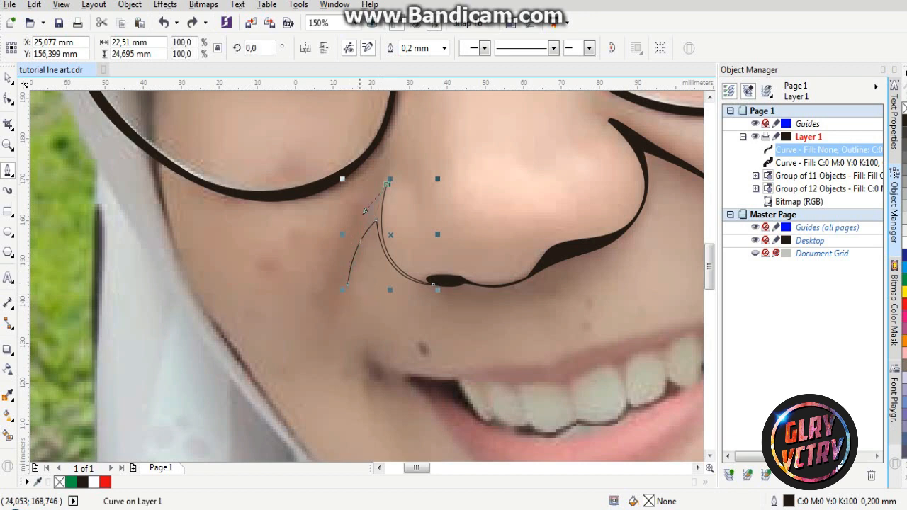
left_click(387, 182)
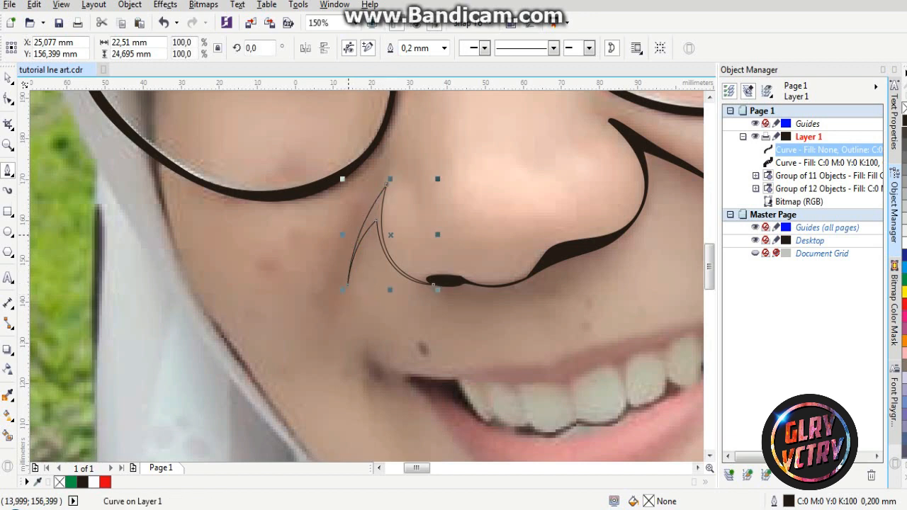
Fill the far nostril wing and crease shape with black and remove its outline
left_click(82, 481)
key("F3")
right_click(59, 481)
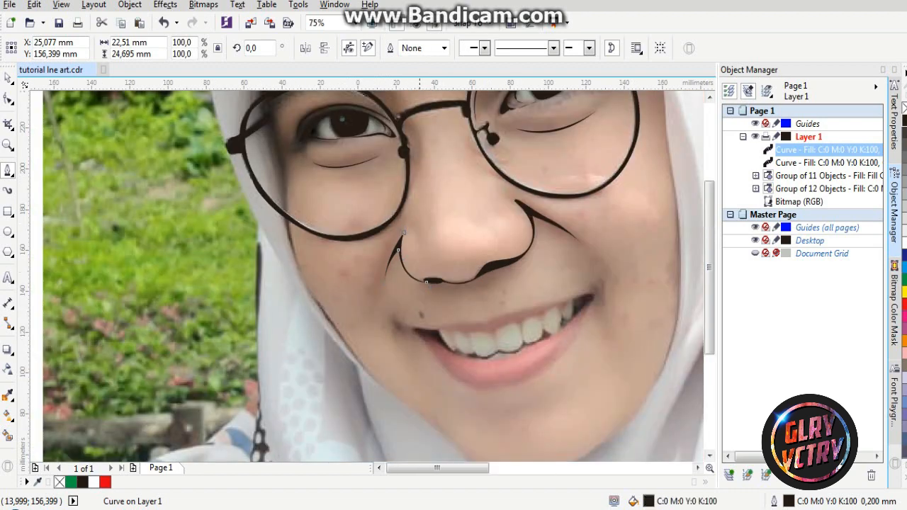
key("shift+F4")
Draw a thin tapered sliver about 12 by 47 mm down the nose bridge beside the left-hand lens, filled black without an outline
scroll(414, 264, "up", 3)
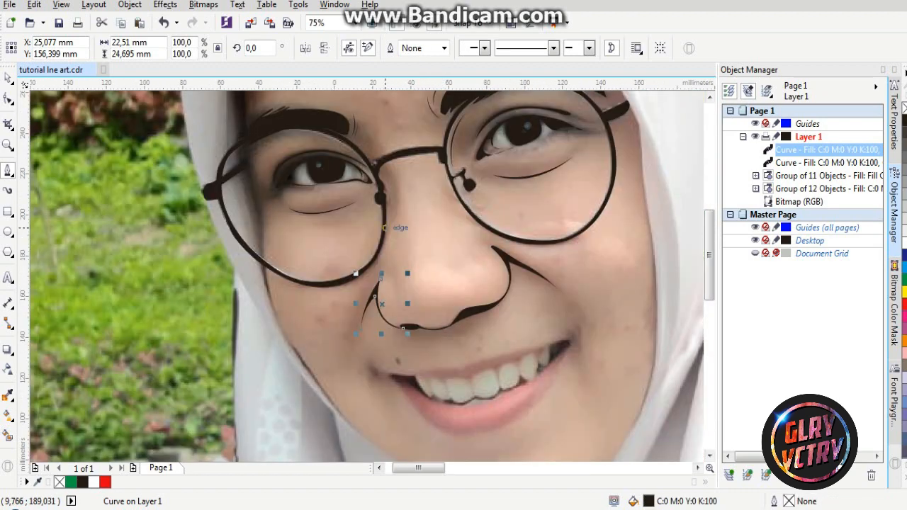
scroll(363, 126, "up", 2)
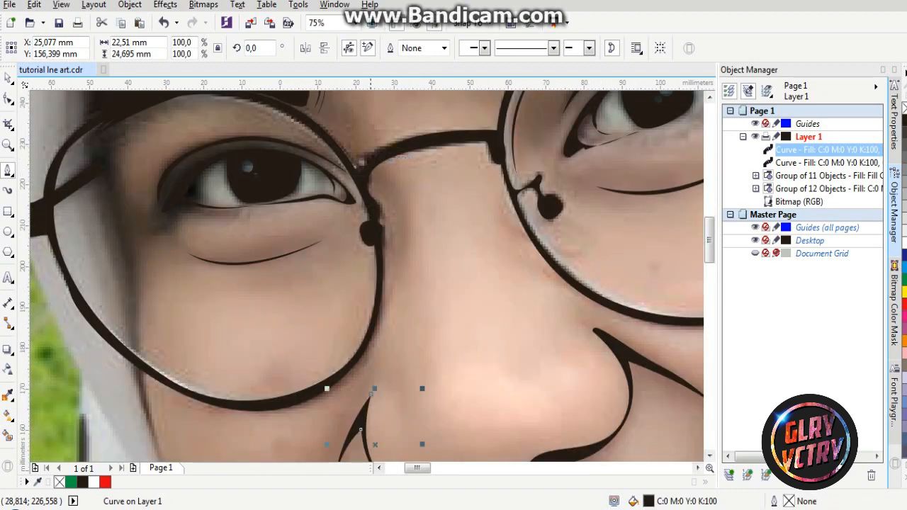
left_click(363, 125)
left_click_drag(398, 306, 387, 342)
key("ctrl+z")
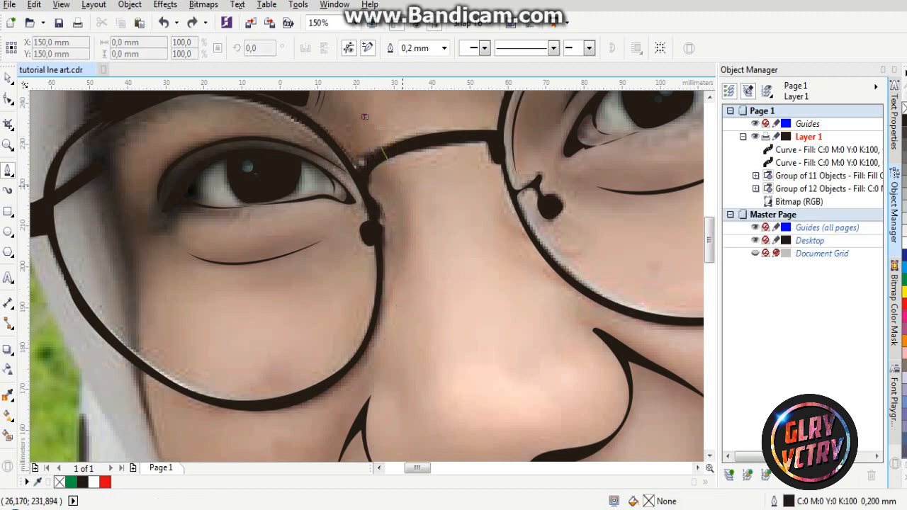
left_click_drag(406, 310, 387, 428)
key("space")
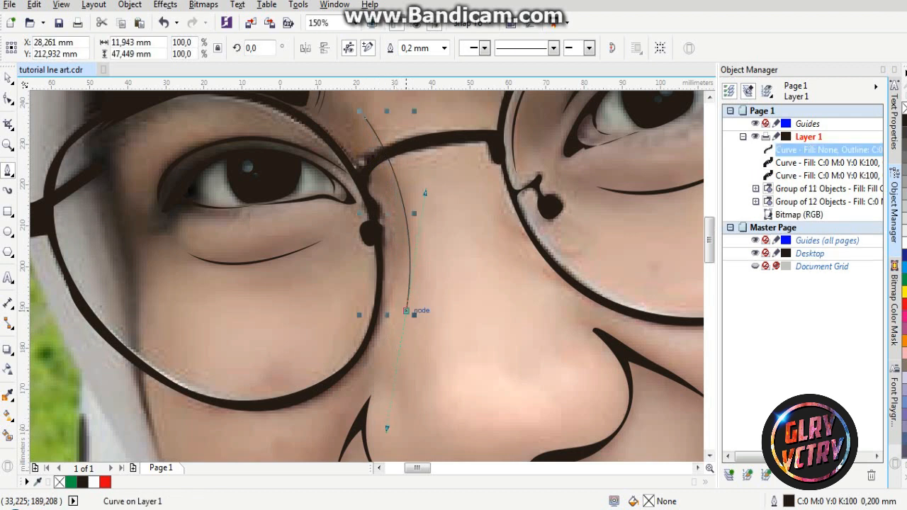
key("space")
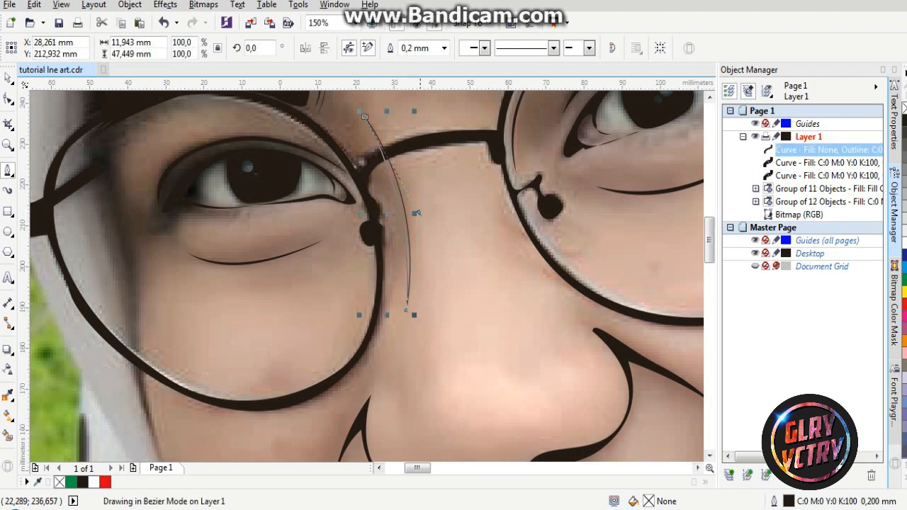
key("space")
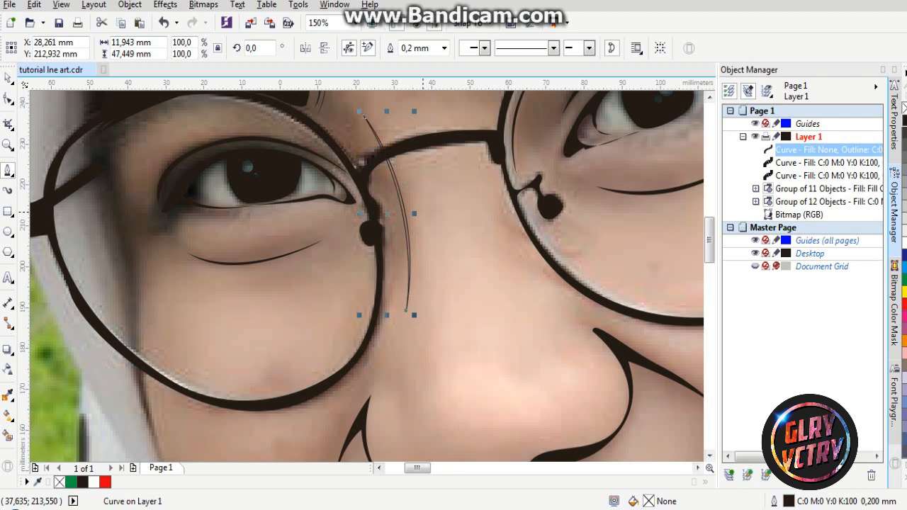
left_click(903, 113)
scroll(422, 210, "down", 1)
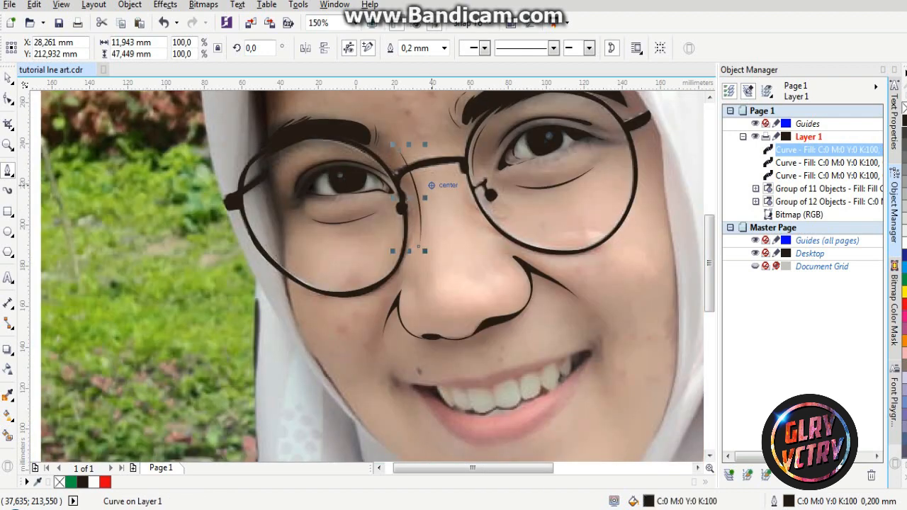
Examine the traced nose, glasses and smile creases up close and against the whole portrait, including the mouth area
scroll(402, 235, "down", 1)
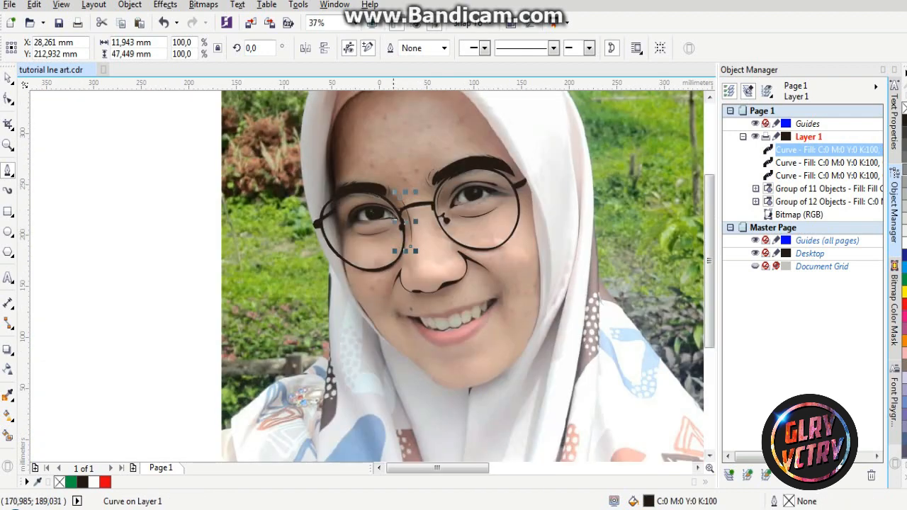
scroll(393, 192, "up", 1)
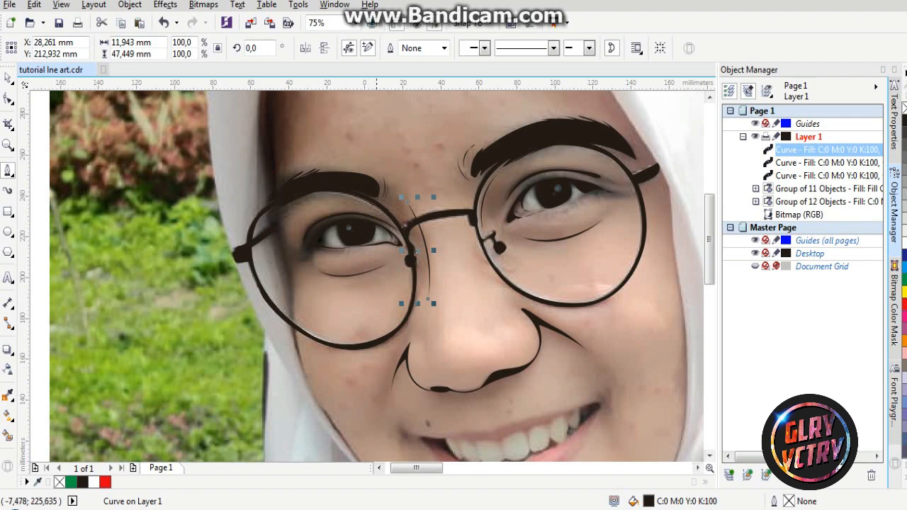
scroll(521, 309, "down", 1)
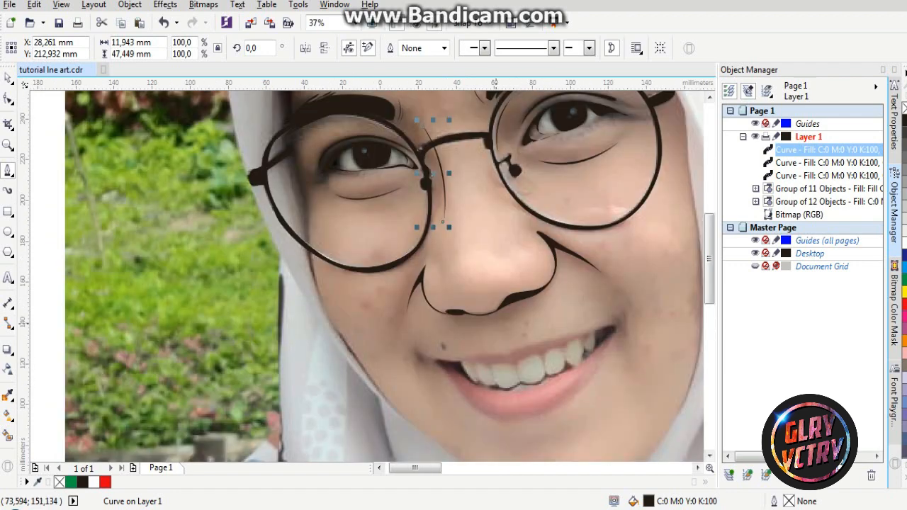
scroll(494, 323, "up", 1)
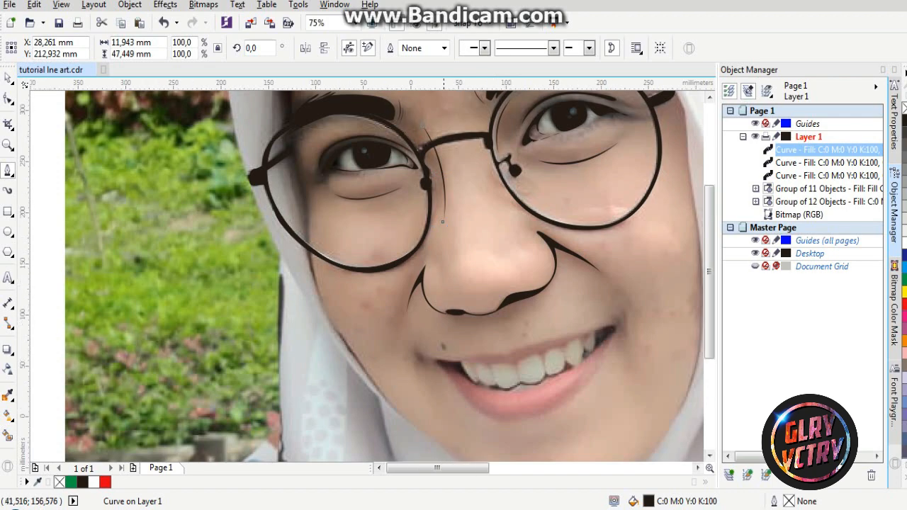
scroll(432, 219, "down", 1)
scroll(492, 229, "up", 1)
scroll(493, 228, "up", 1)
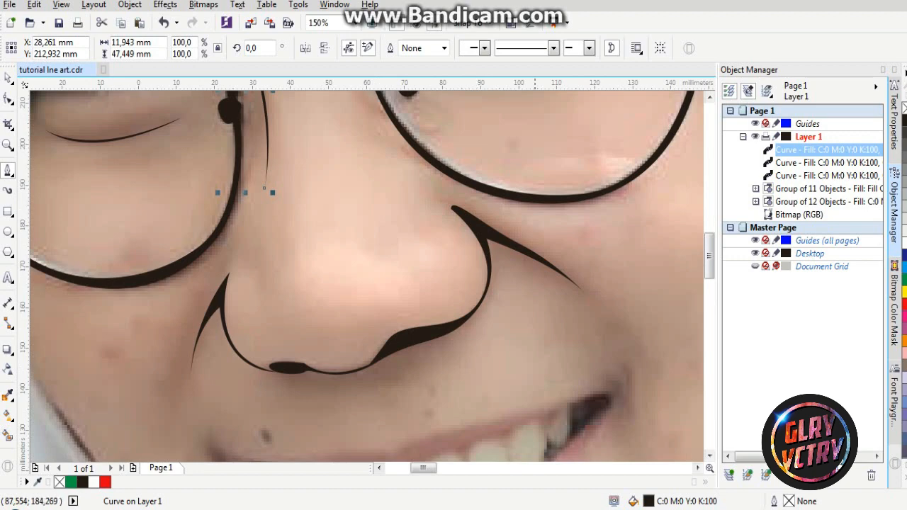
scroll(534, 191, "down", 2)
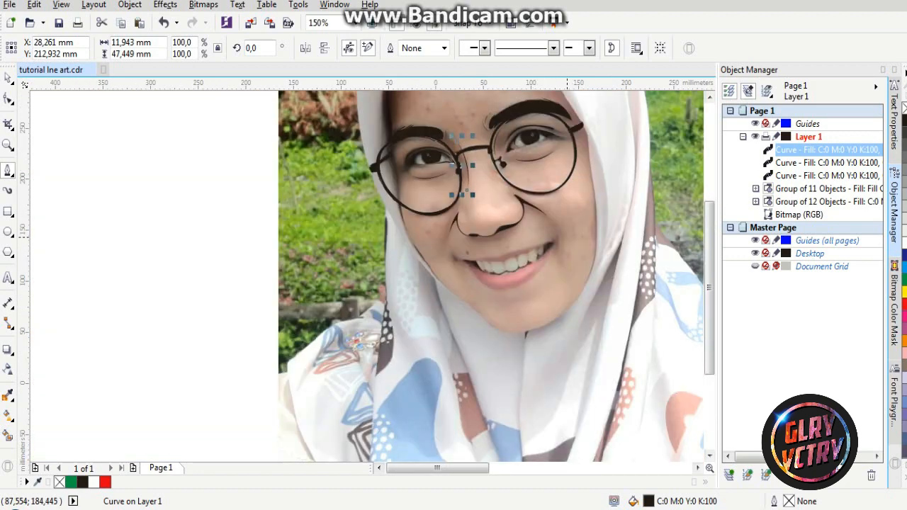
scroll(556, 250, "up", 2)
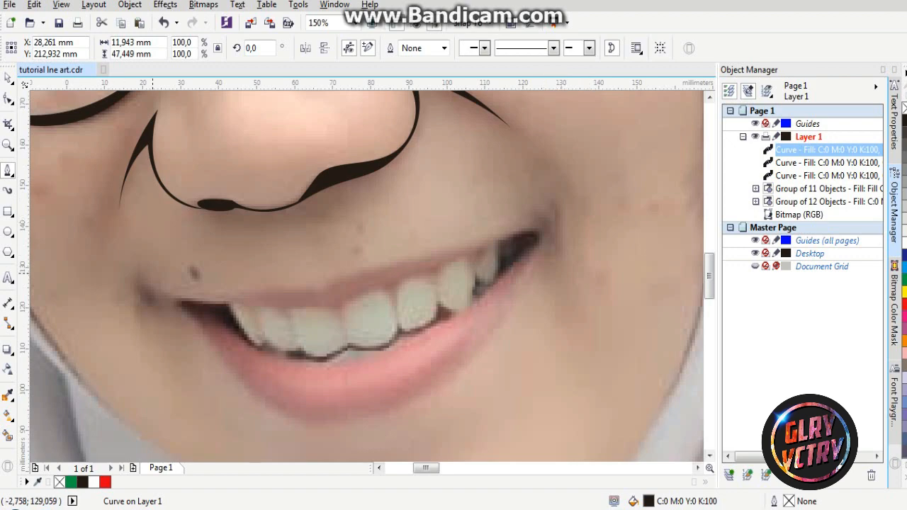
scroll(240, 262, "down", 3)
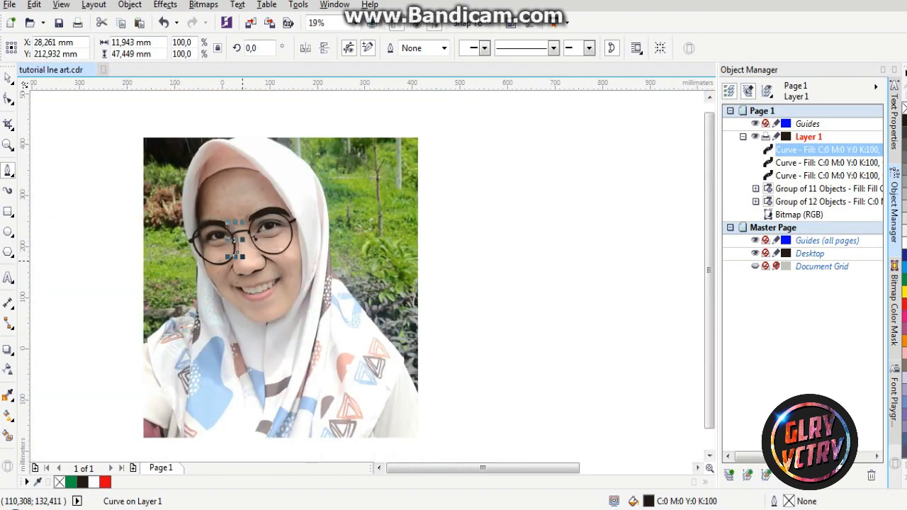
Draw a curved line about 6 by 21 mm down the side of the nose tip, above the left-hand nostril
scroll(141, 226, "up", 1)
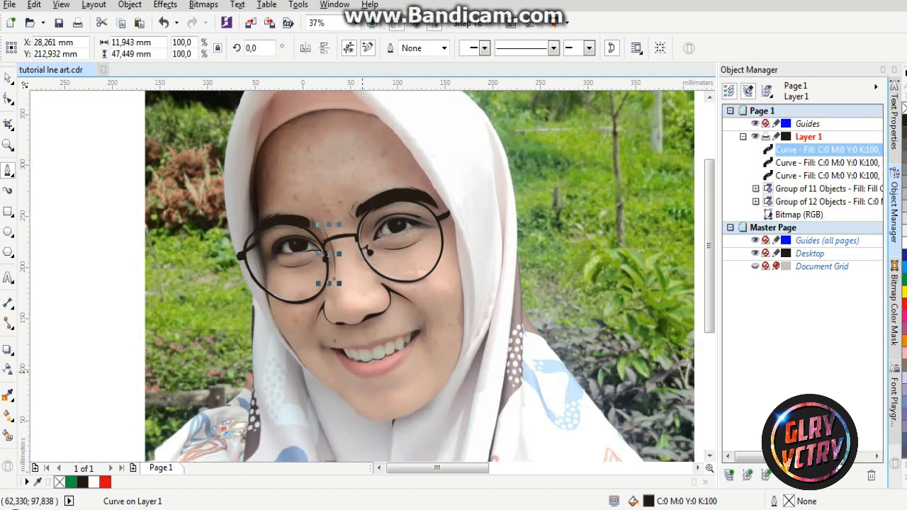
scroll(357, 367, "up", 1)
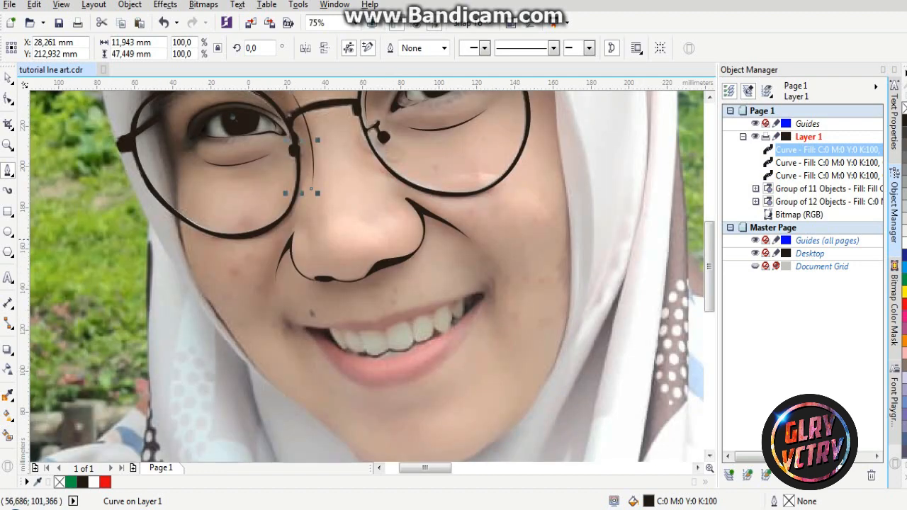
scroll(330, 232, "up", 1)
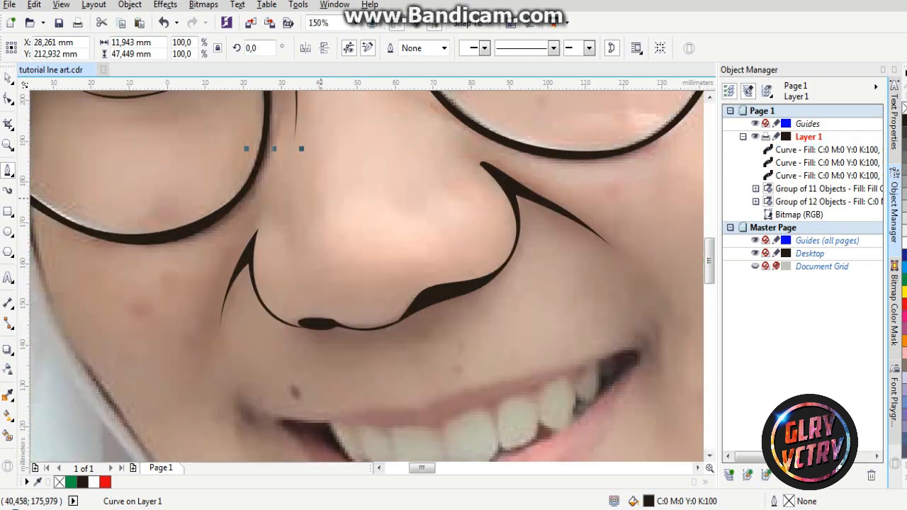
left_click_drag(320, 198, 376, 309)
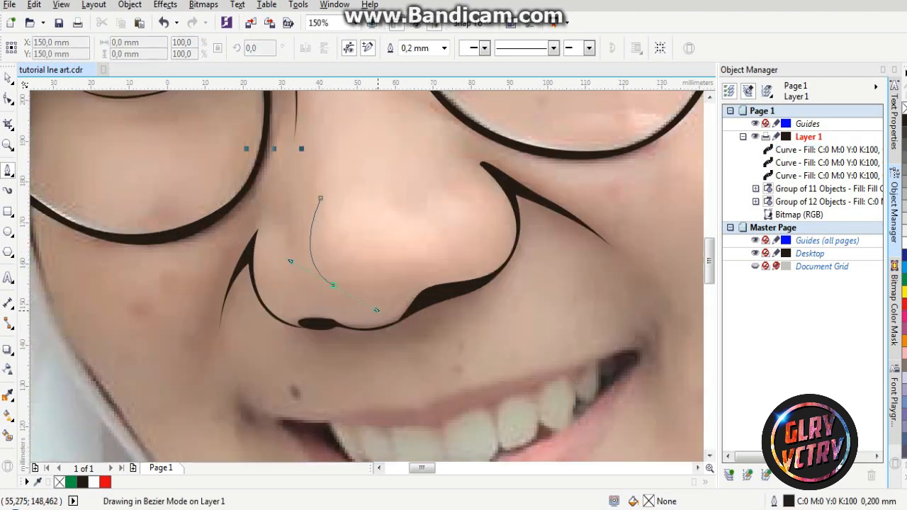
key("space")
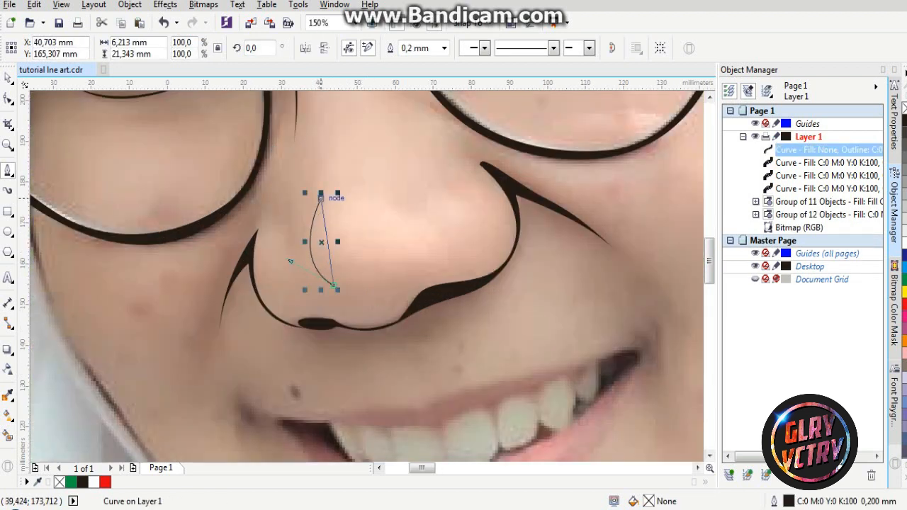
left_click(320, 198)
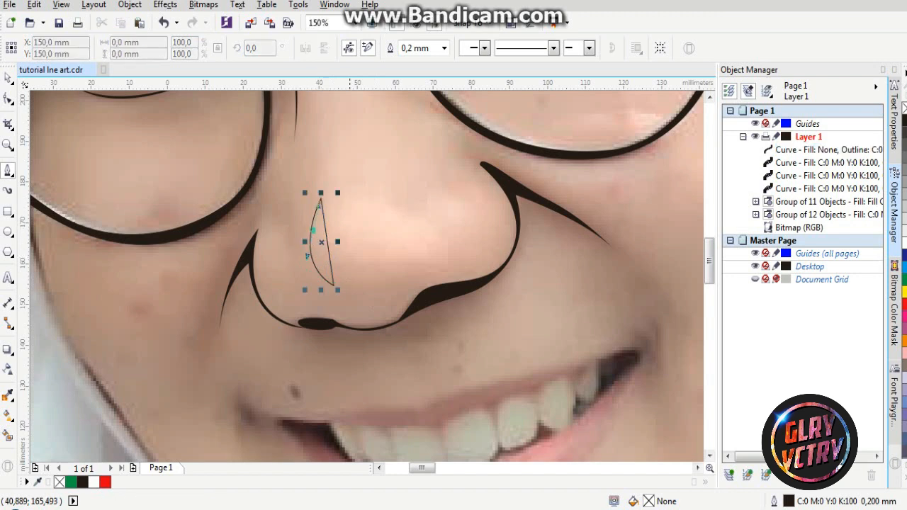
left_click(358, 238)
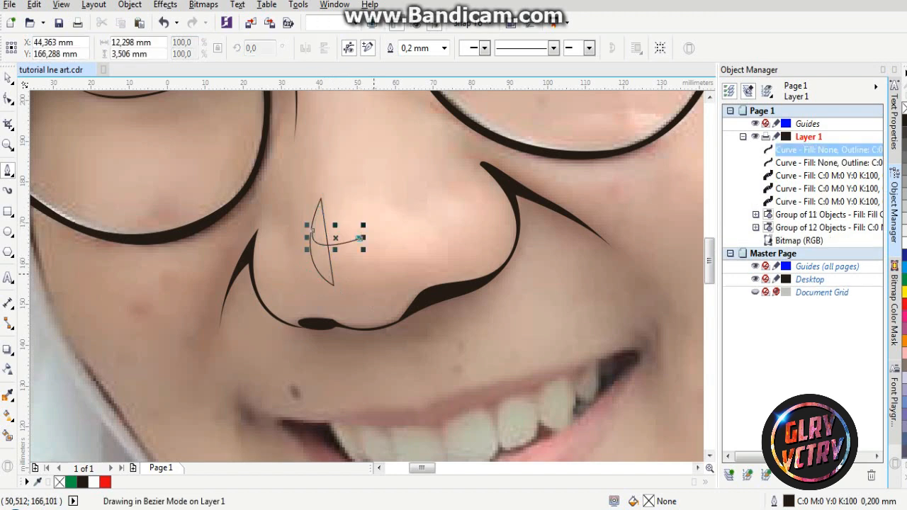
key("ctrl+z")
key("ctrl+z")
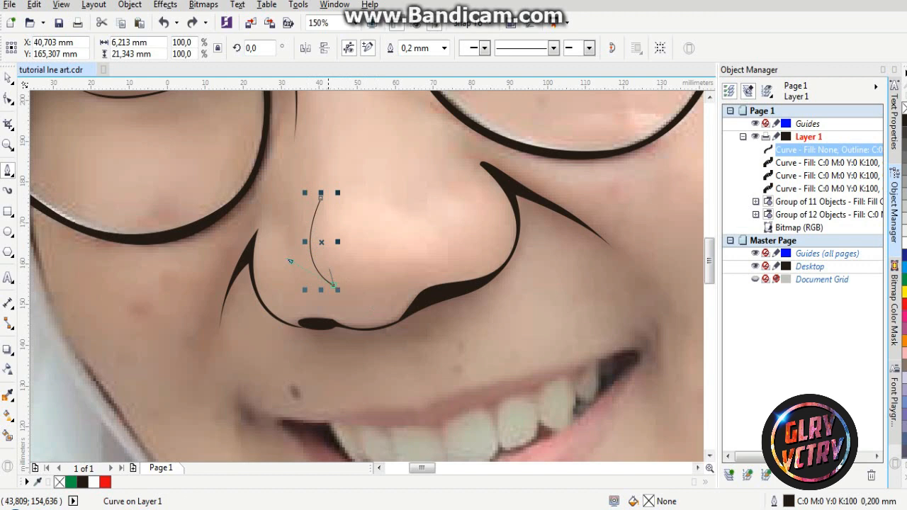
left_click(321, 198)
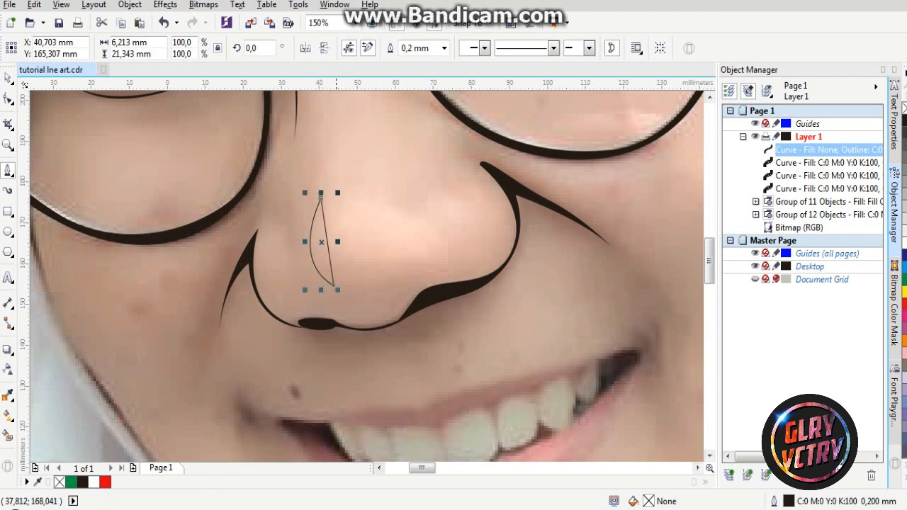
left_click_drag(334, 286, 376, 309)
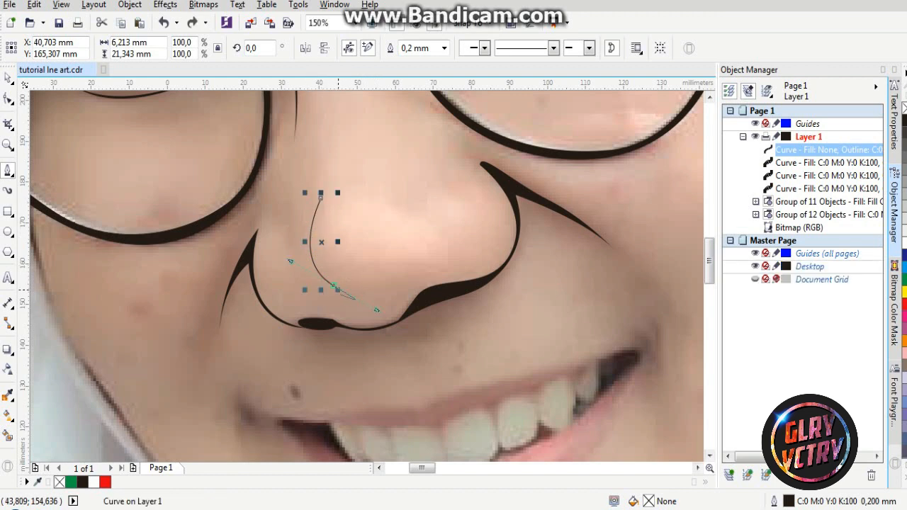
Close the nose-tip curve into a thin sliver at its starting node and fill it with black without an outline
left_click_drag(333, 285, 321, 198)
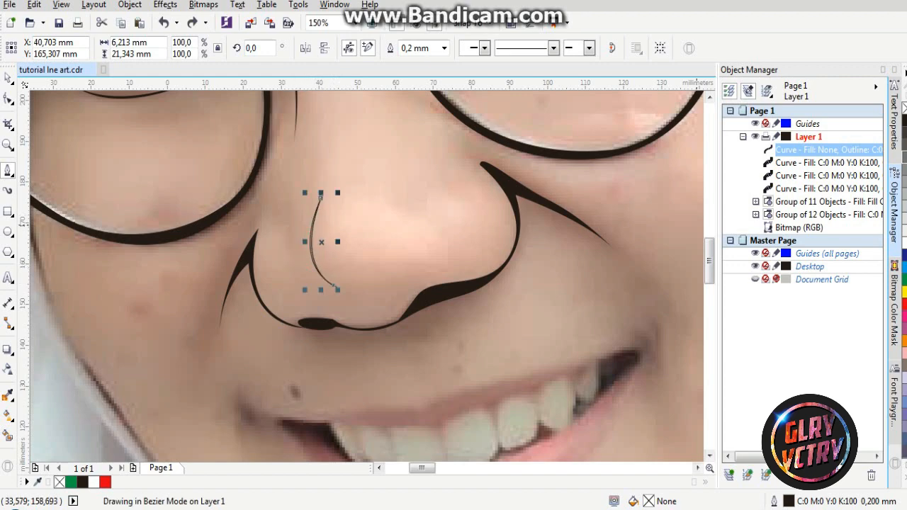
left_click(902, 117)
scroll(356, 255, "down", 3)
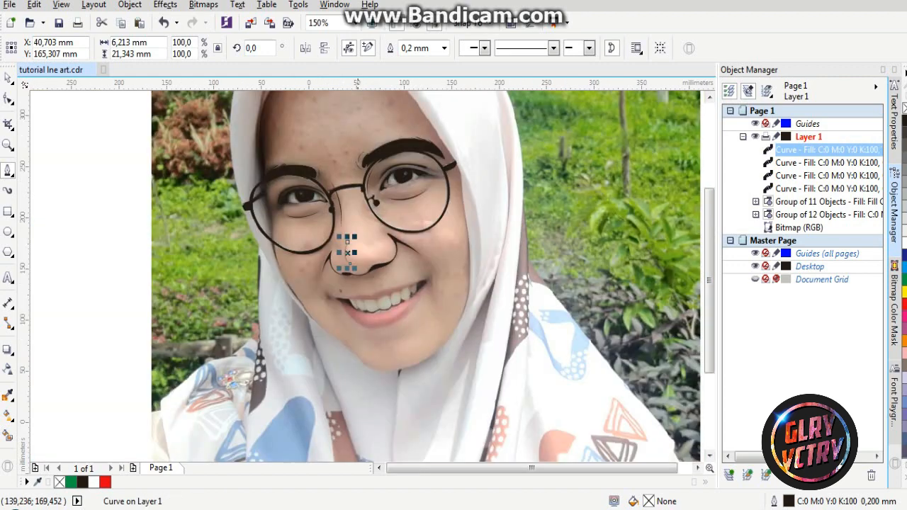
scroll(368, 296, "up", 2)
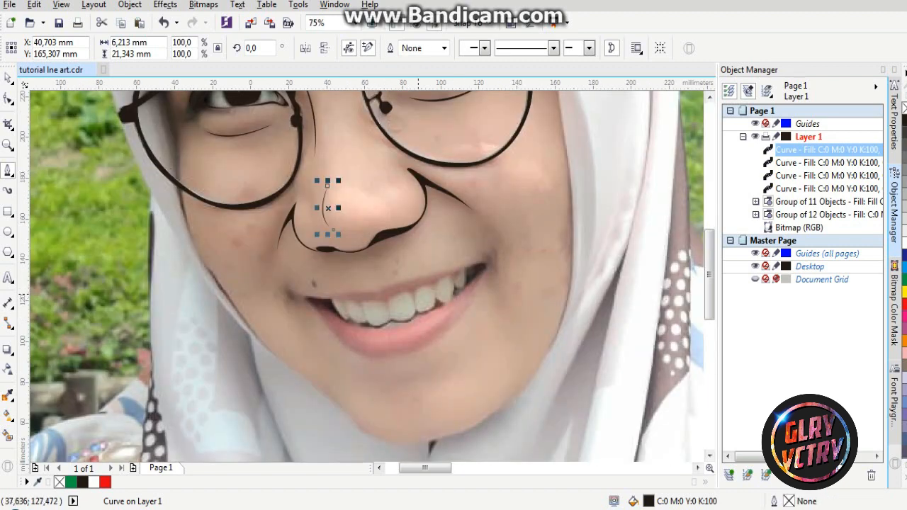
scroll(421, 284, "up", 1)
scroll(420, 282, "down", 1)
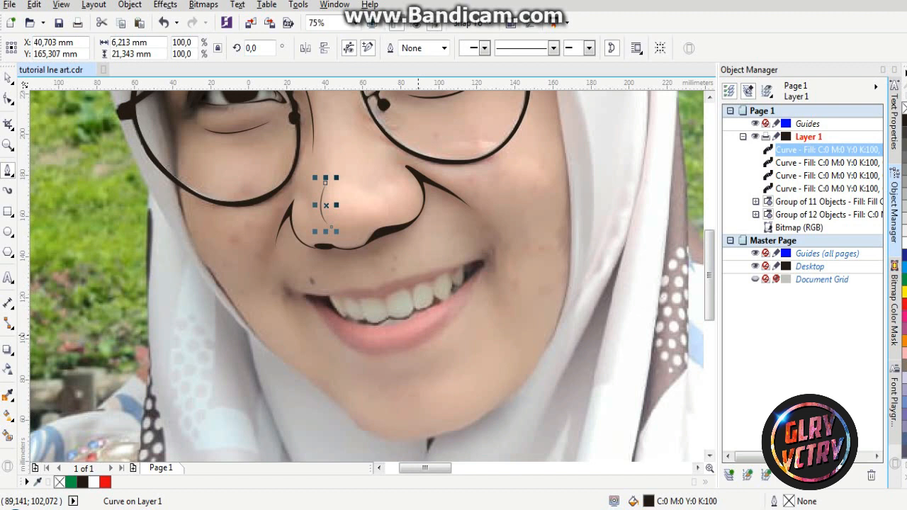
Start the mouth opening outline at the left-hand mouth corner and curve it around the corner toward the lower lip
scroll(417, 335, "up", 1)
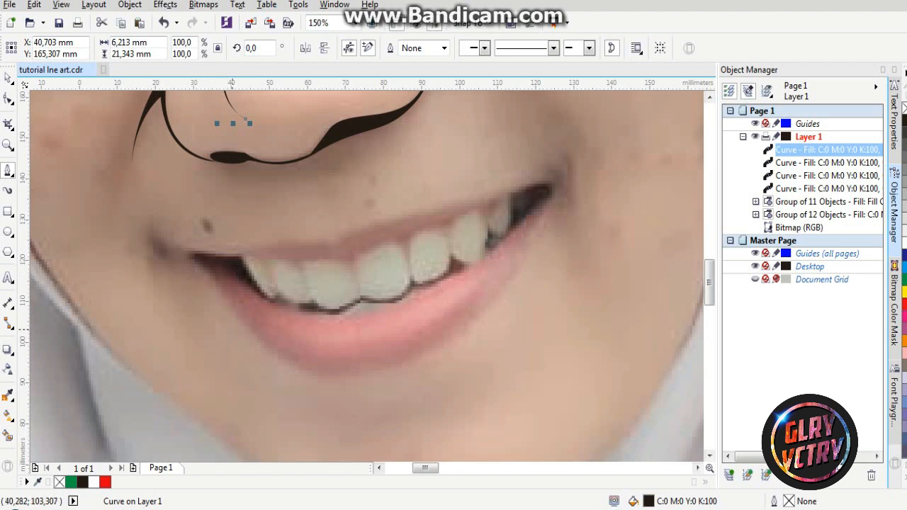
key("Escape")
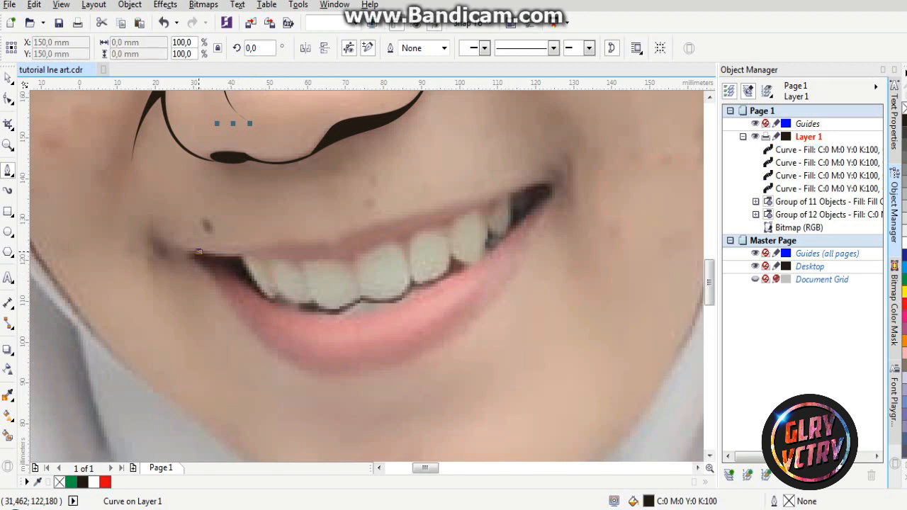
left_click(192, 253)
left_click_drag(201, 261, 196, 269)
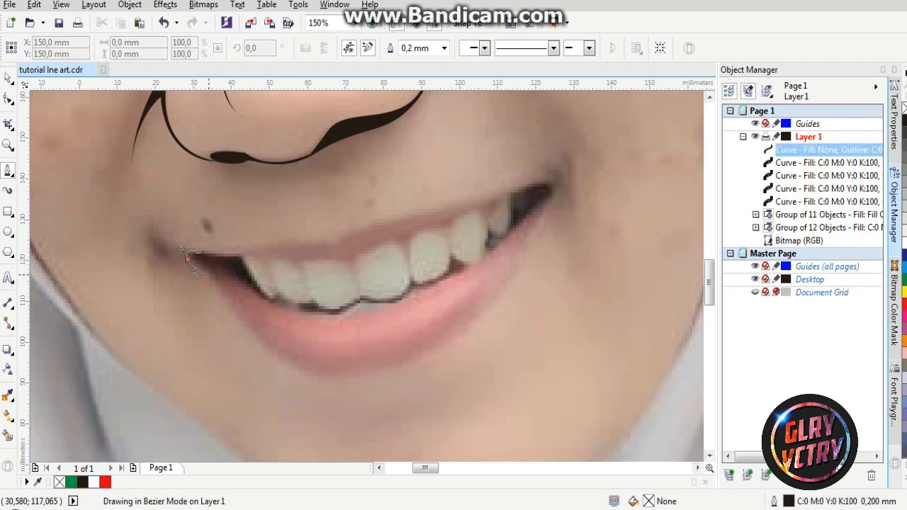
left_click(218, 281)
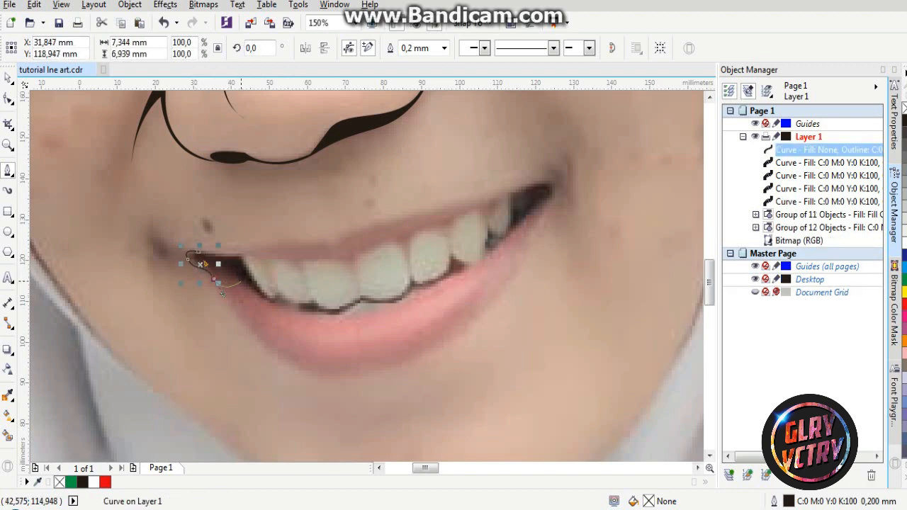
Extend the mouth outline along the lower lip's inner edge and around the right-hand mouth corner, spanning about 97 by 33 mm
left_click_drag(249, 290, 275, 307)
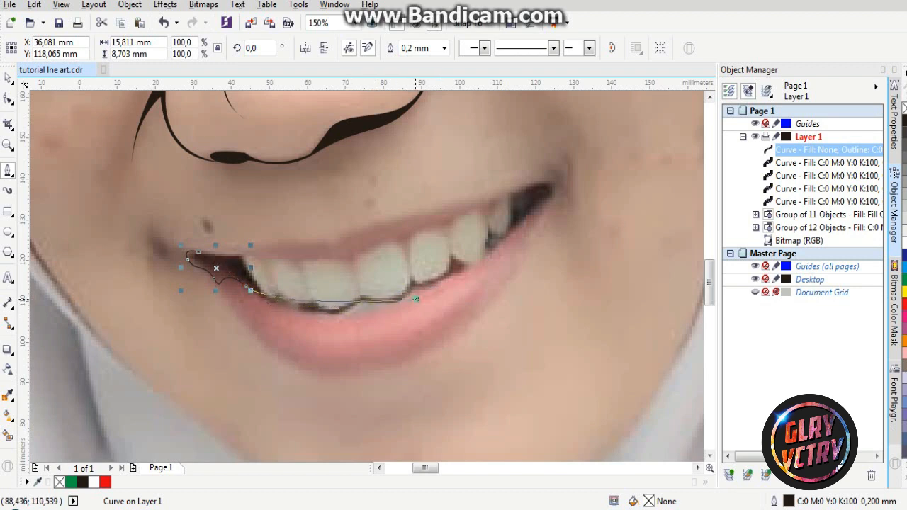
left_click_drag(415, 299, 492, 269)
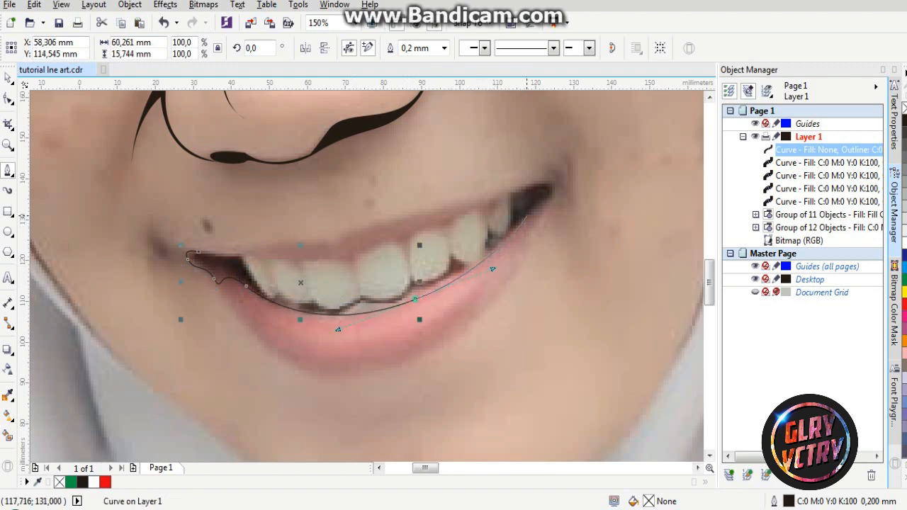
left_click(539, 205)
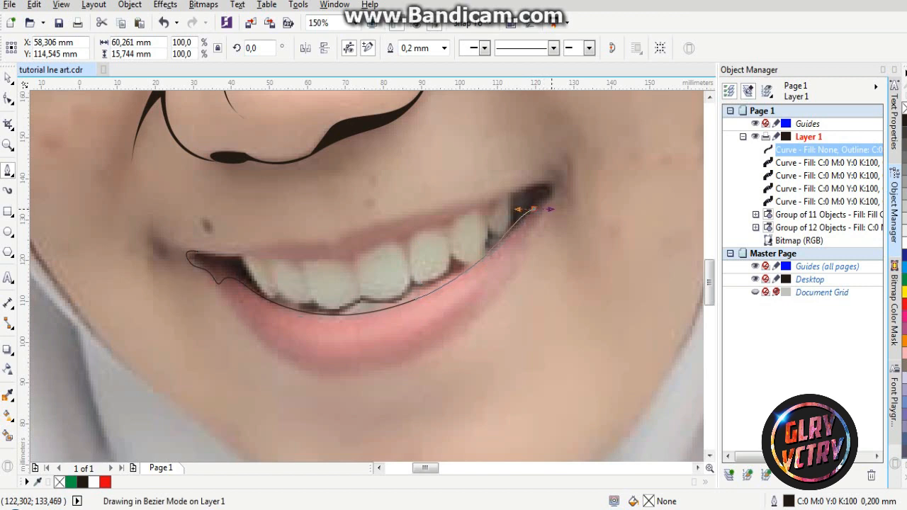
left_click_drag(550, 182, 532, 181)
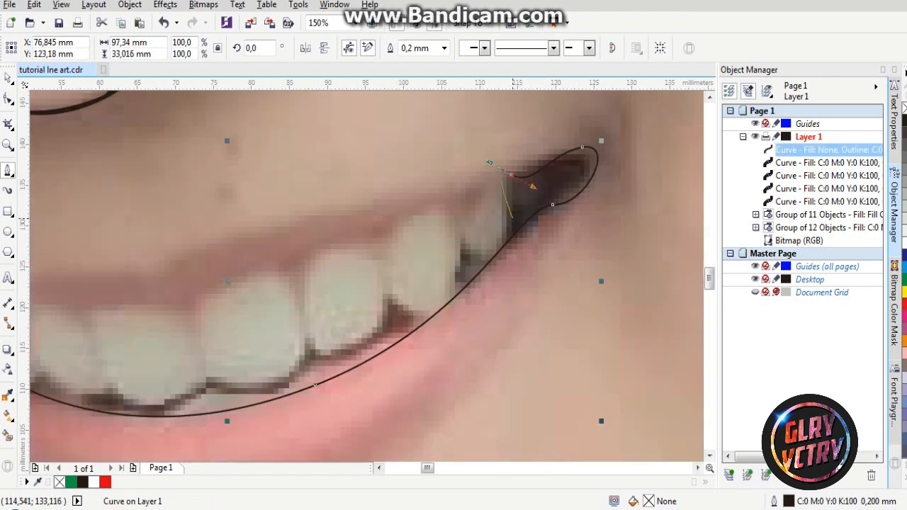
Continue the mouth outline back from the right-hand corner in scallops along the lower edges of the teeth to the middle
scroll(512, 193, "up", 2)
left_click_drag(503, 247, 498, 266)
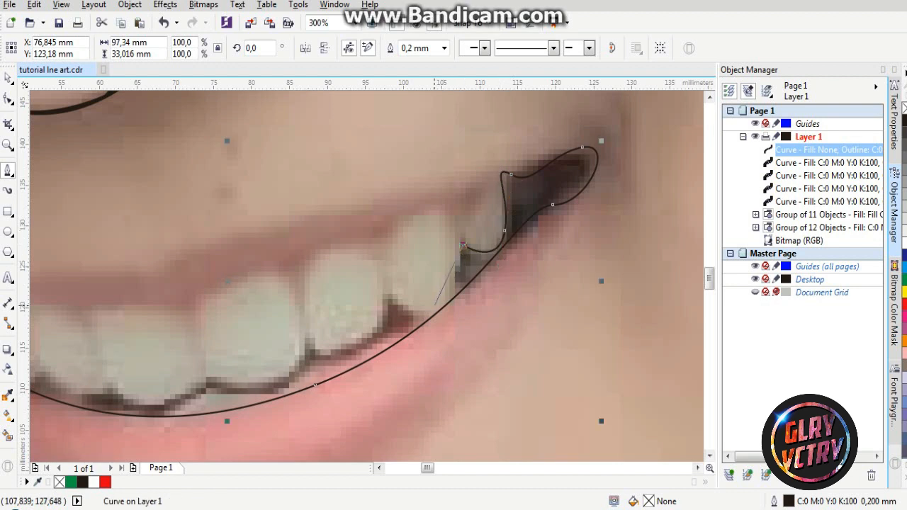
left_click_drag(432, 308, 459, 302)
left_click_drag(403, 315, 403, 315)
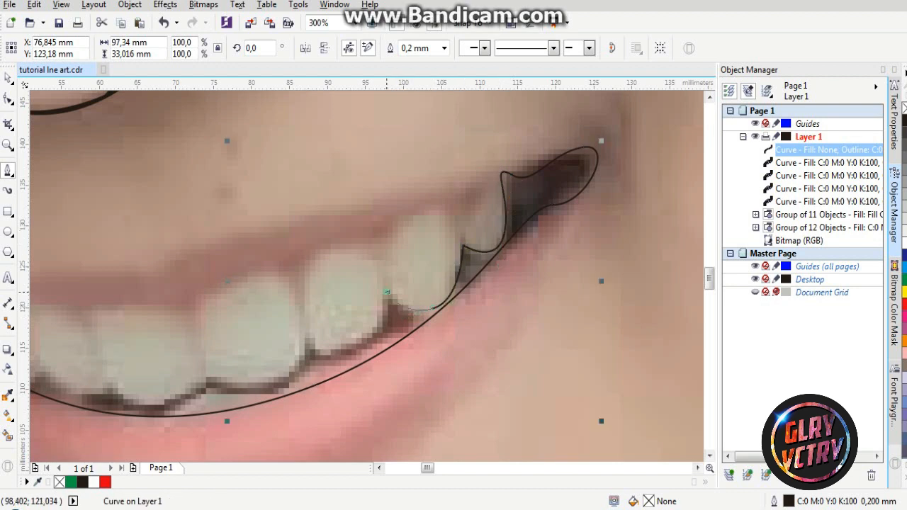
left_click(386, 292)
left_click(348, 350)
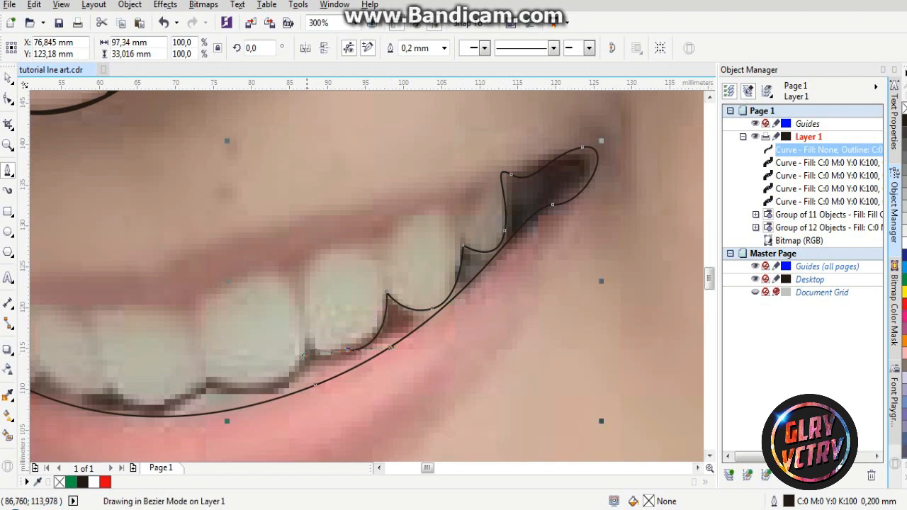
mouse_move(306, 339)
left_mouse_down()
mouse_move(261, 378)
mouse_move(194, 389)
mouse_move(198, 362)
mouse_move(305, 309)
left_mouse_up()
scroll(198, 362, "down", 2)
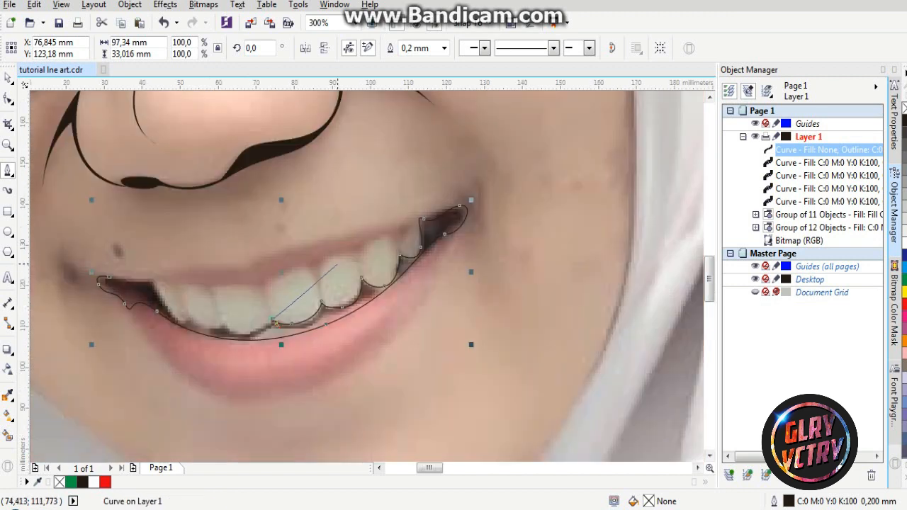
Trace the lower edges of the remaining front teeth in scallops toward the left-hand mouth corner
scroll(87, 334, "up", 2)
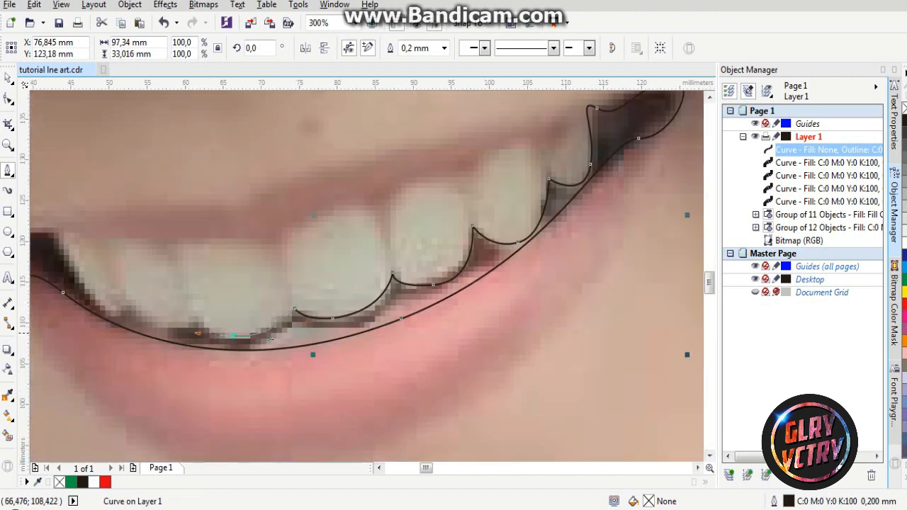
left_click_drag(236, 334, 124, 306)
left_click(189, 316)
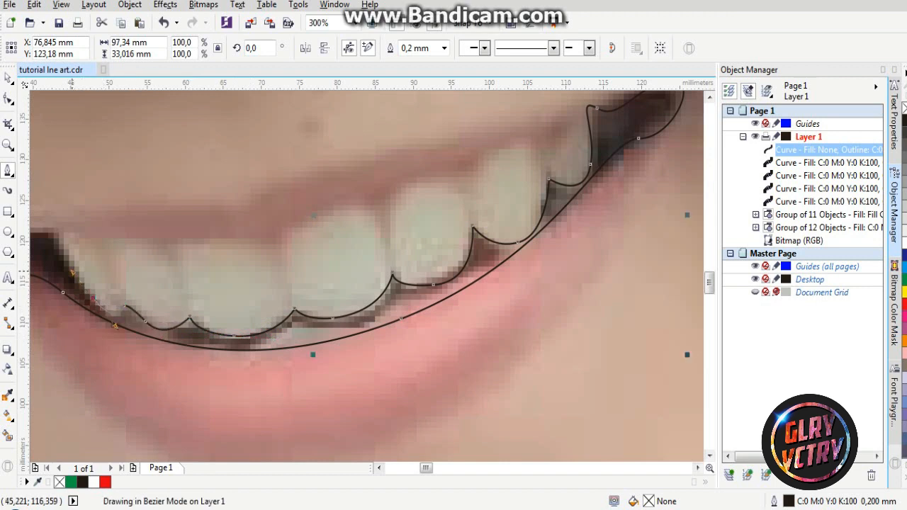
scroll(79, 282, "down", 2)
scroll(79, 281, "up", 2)
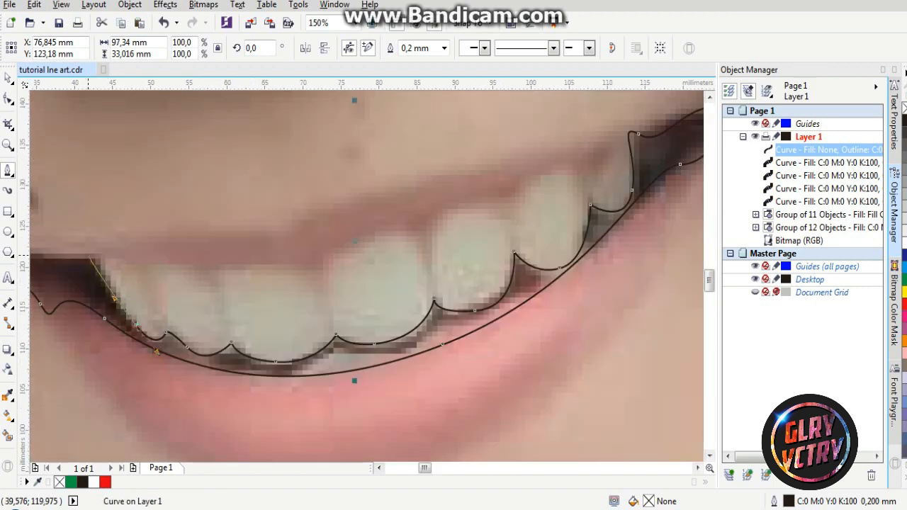
Close the mouth outline along the left-hand corner's upper edge at its starting node and fill it black without an outline
scroll(89, 244, "down", 3)
scroll(279, 231, "up", 1)
scroll(278, 231, "up", 2)
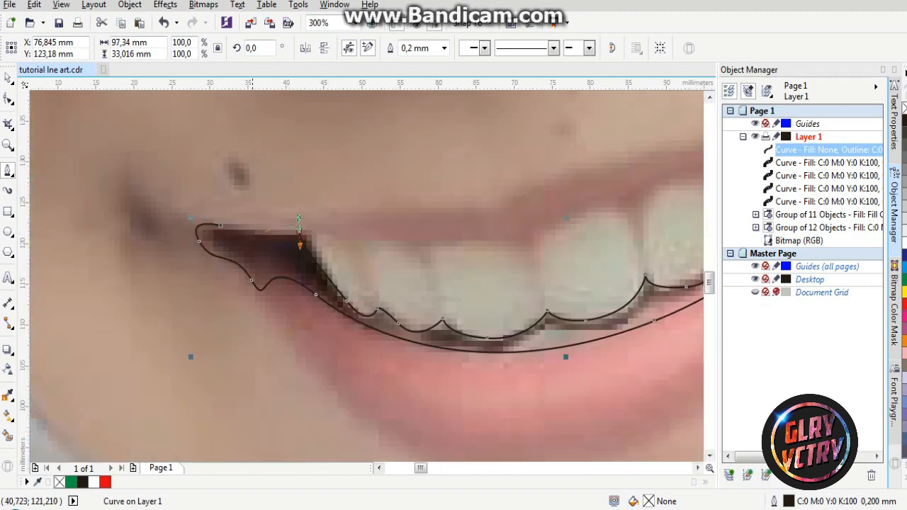
left_click(221, 226)
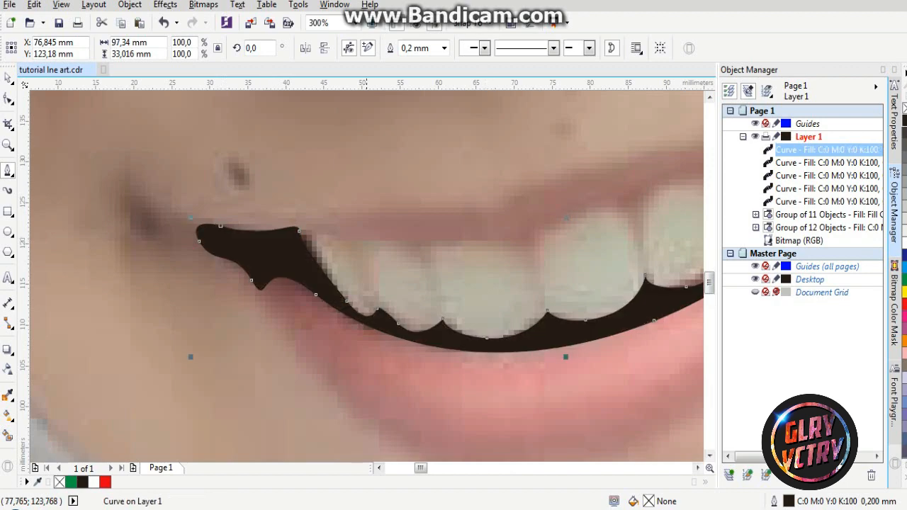
Delete the portrait bitmap and examine the traced eyes, glasses, nose and mouth line art on its own
scroll(301, 244, "down", 2)
scroll(411, 248, "down", 2)
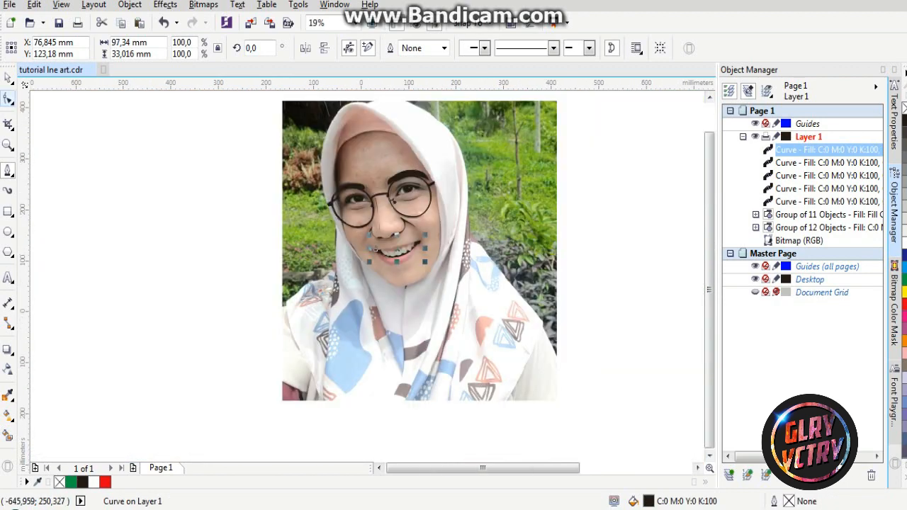
key("space")
left_click(435, 185)
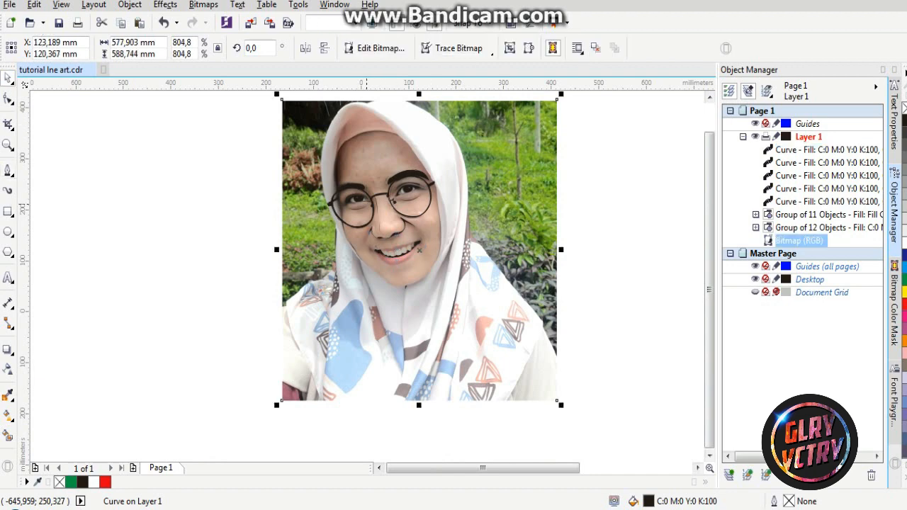
key("Delete")
scroll(427, 223, "up", 1)
scroll(315, 207, "up", 2)
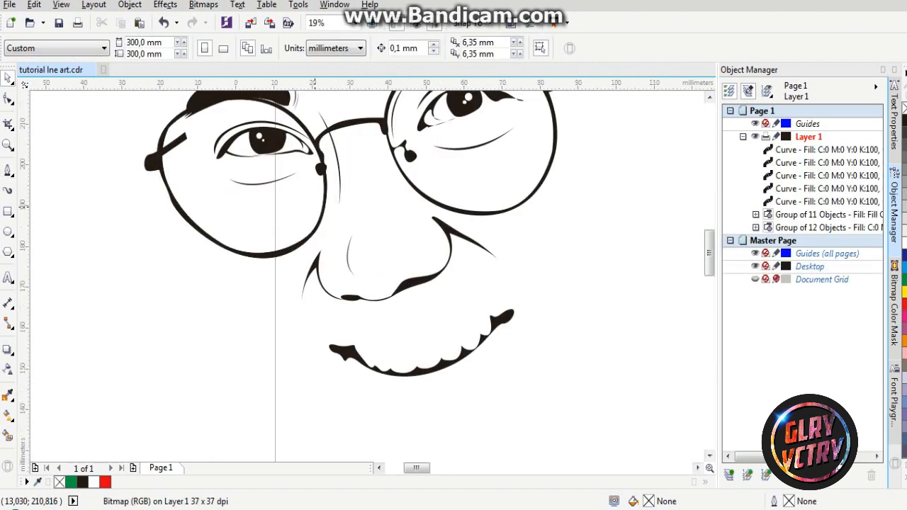
scroll(315, 207, "down", 2)
scroll(314, 207, "up", 2)
scroll(314, 207, "down", 2)
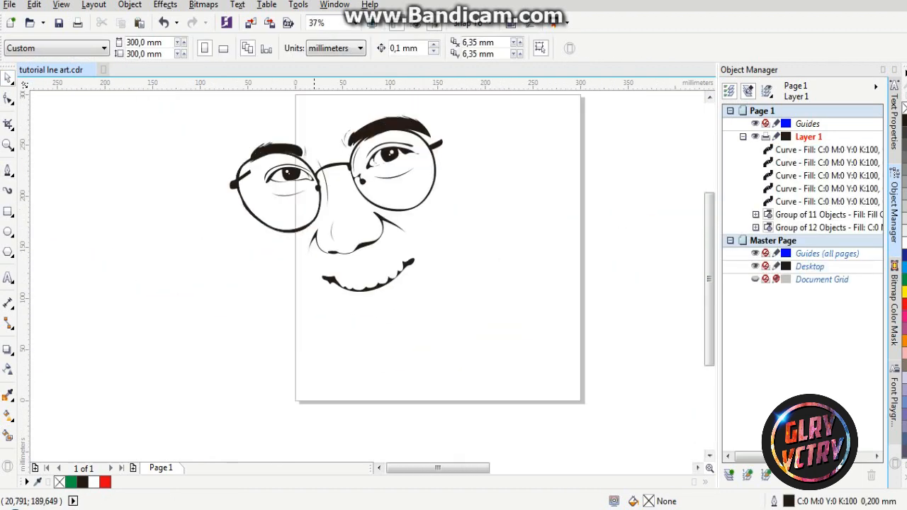
Restore the deleted portrait bitmap behind the traced line art
key("ctrl+z")
scroll(546, 267, "up", 2)
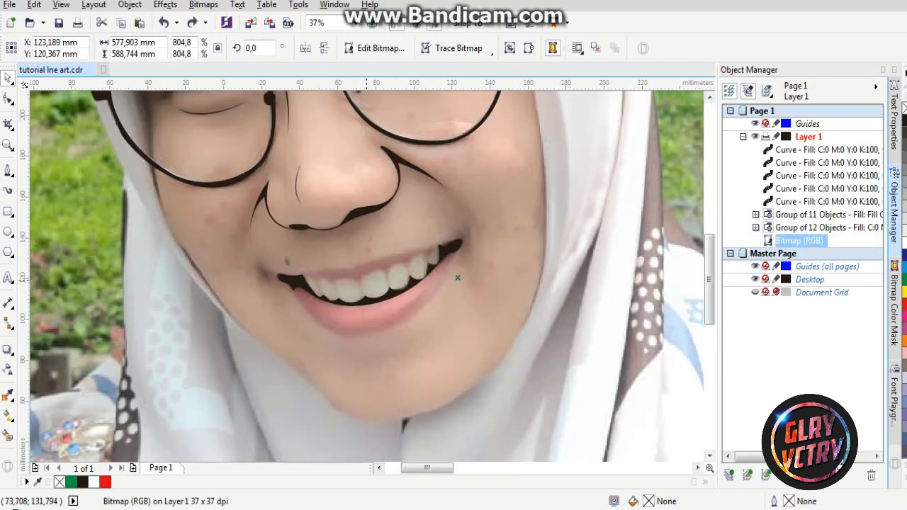
scroll(547, 266, "up", 1)
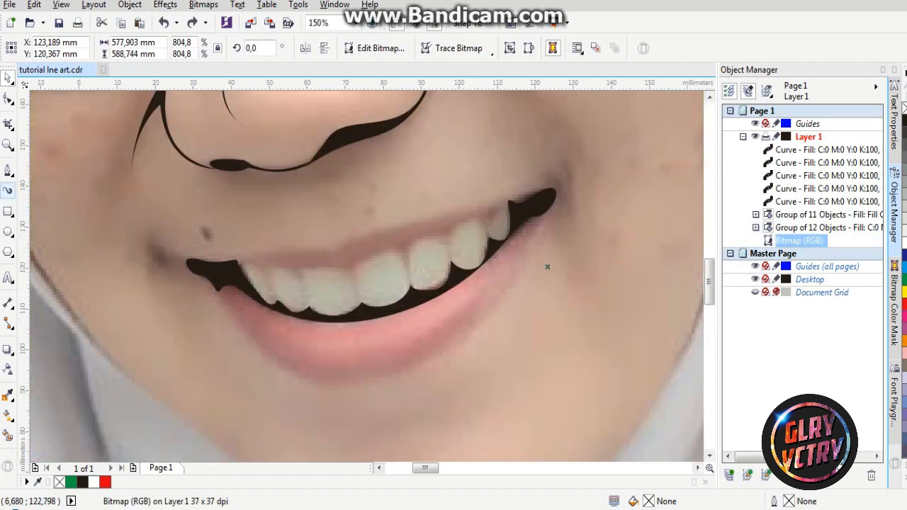
Start a new curve at the right-hand mouth corner and trace the upper edge of the mouth opening to the left-hand corner
key("F5")
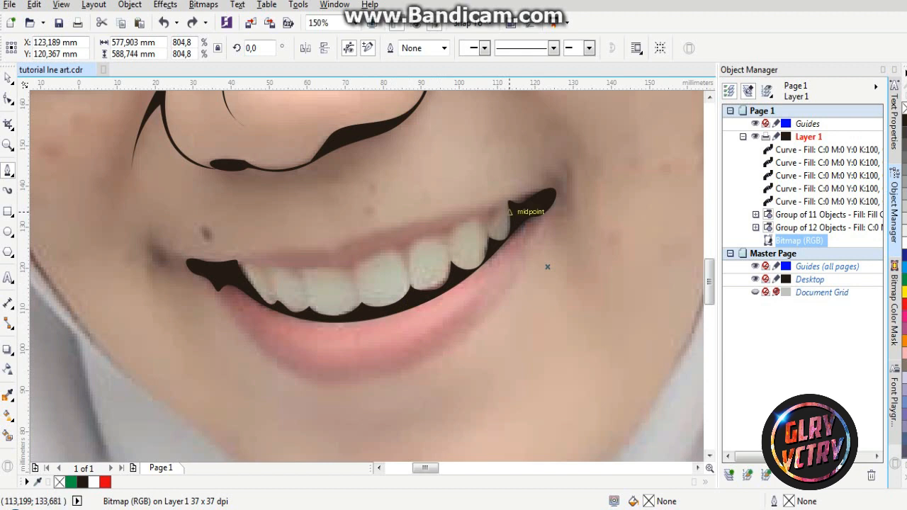
key("Escape")
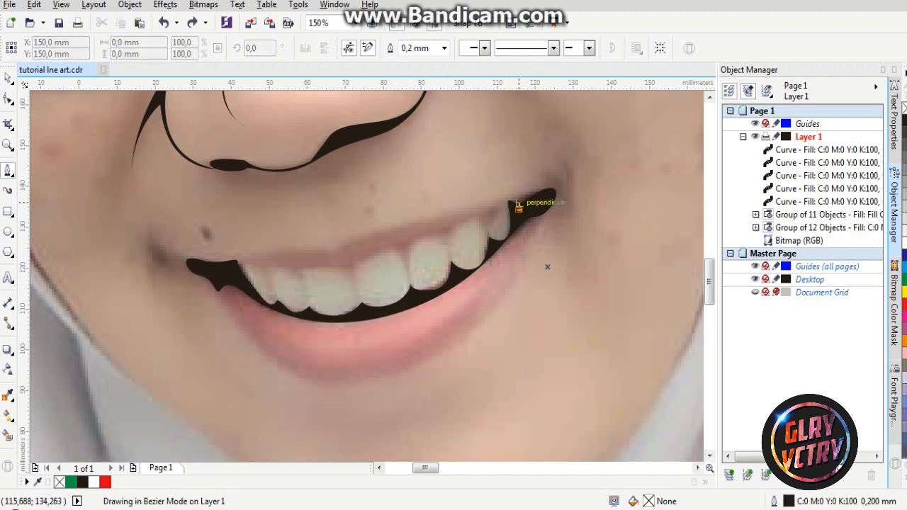
left_click(518, 204)
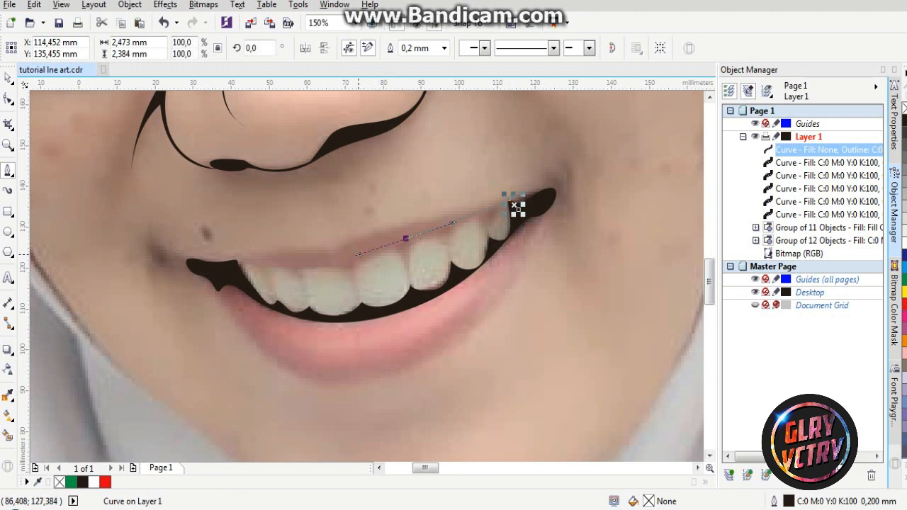
left_click(518, 206)
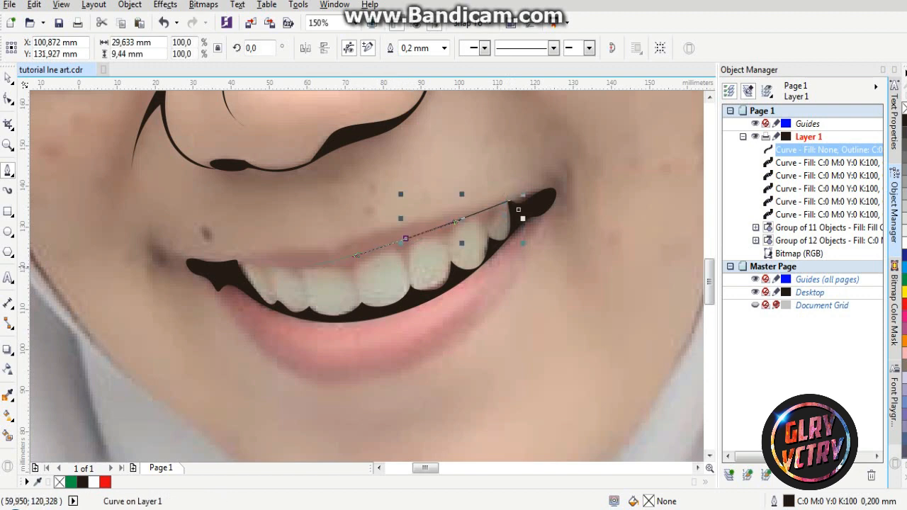
left_click_drag(302, 265, 206, 284)
scroll(241, 276, "up", 2)
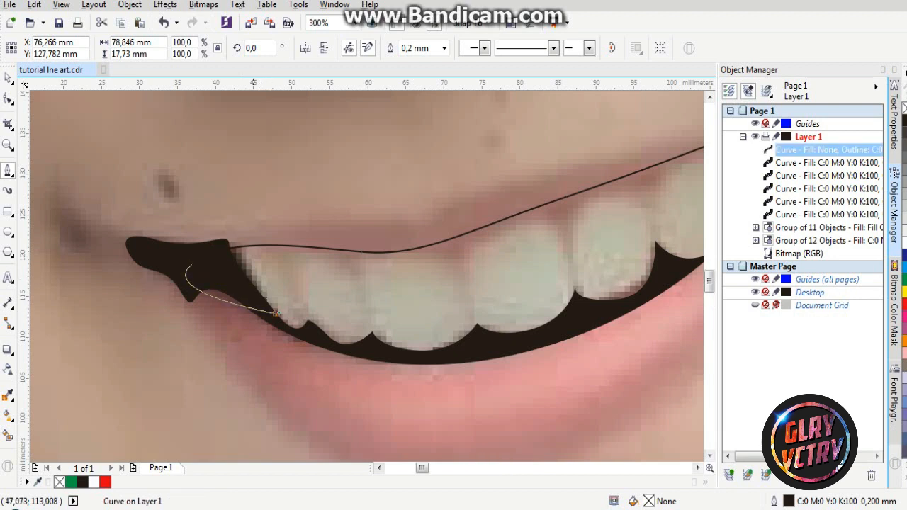
Continue the curve back from the left-hand corner in scallops over the upper edges of the first three teeth
left_click(273, 311)
left_click_drag(254, 249, 263, 252)
left_click(296, 273)
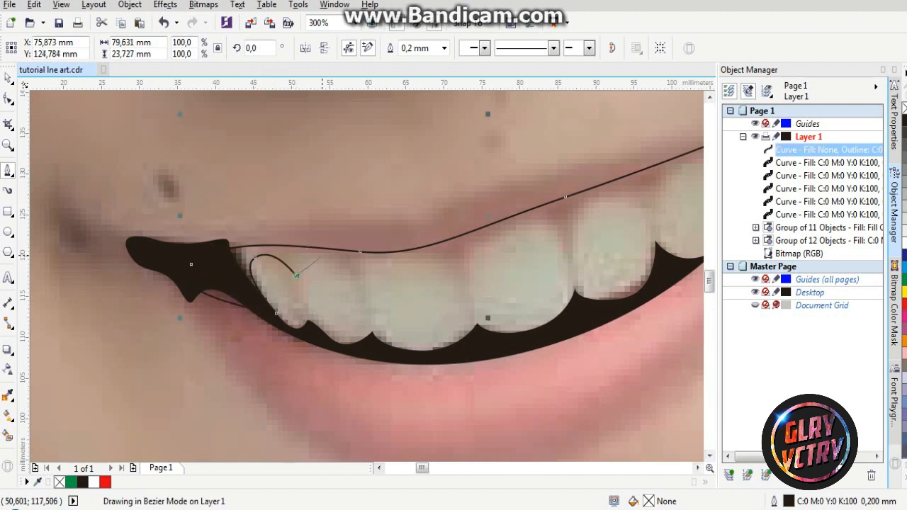
left_click_drag(334, 257, 443, 251)
key("space")
left_click(460, 278)
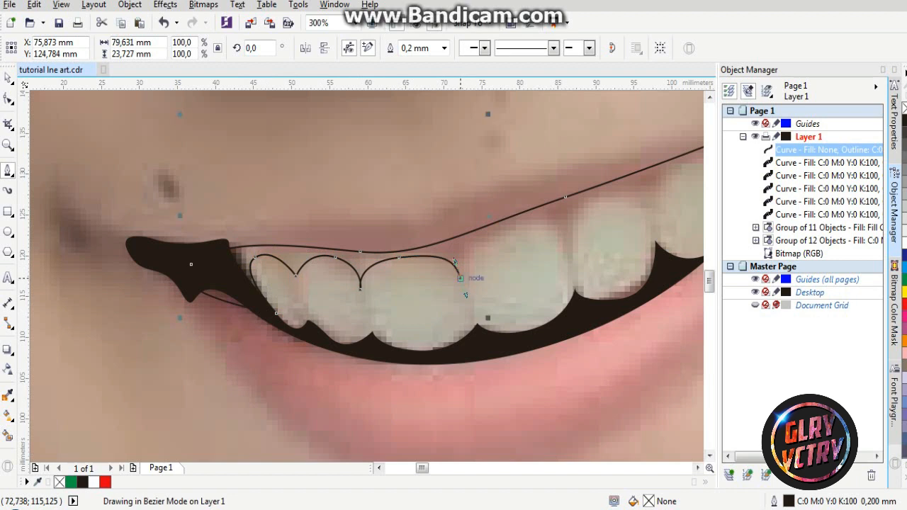
Trace the upper edges of the remaining teeth in scallops and close the outline at its starting node in the right-hand corner
left_click_drag(485, 234, 521, 214)
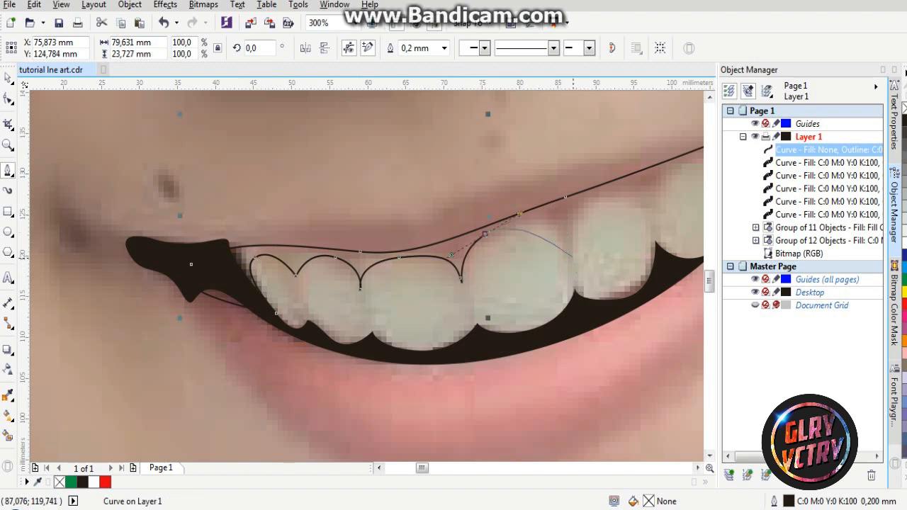
left_click(565, 249)
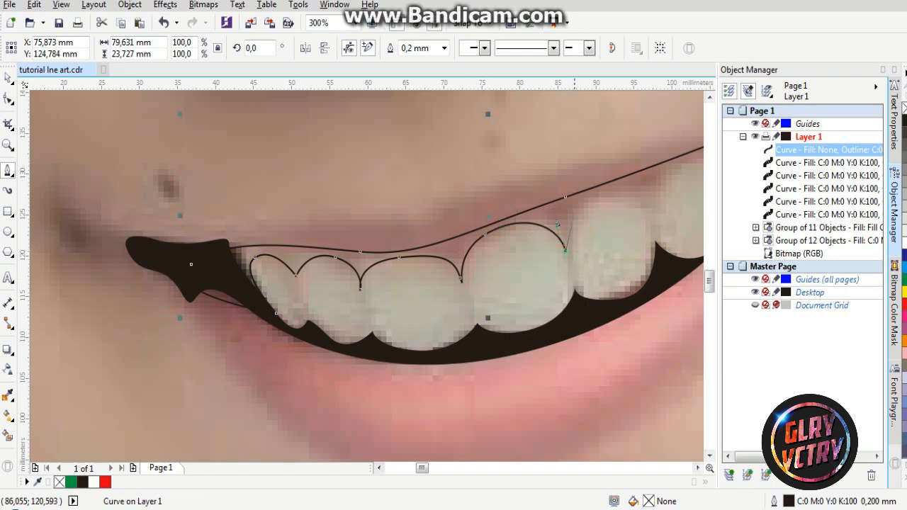
scroll(580, 204, "down", 3)
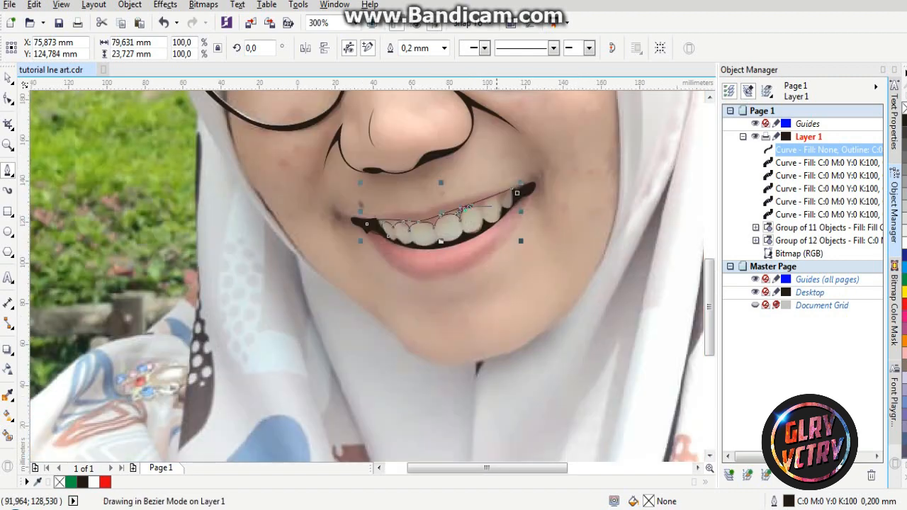
scroll(471, 209, "up", 2)
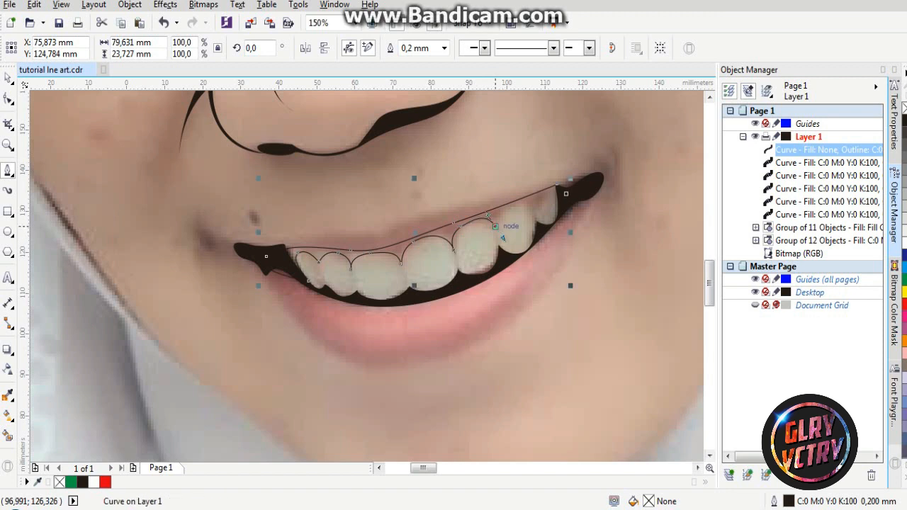
scroll(496, 226, "up", 2)
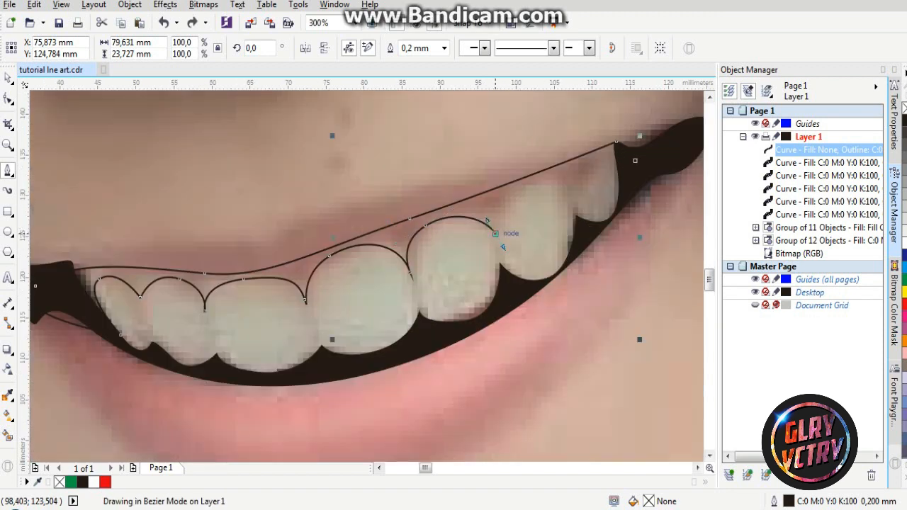
left_click_drag(538, 183, 576, 214)
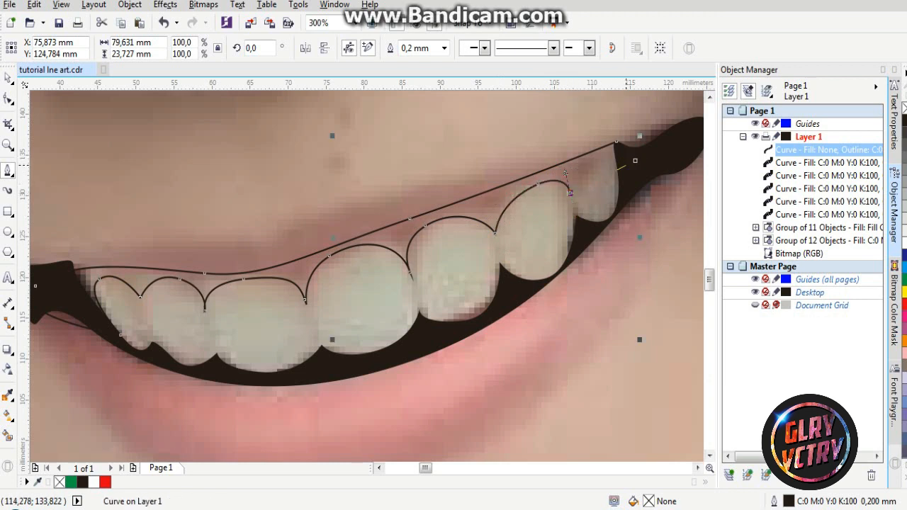
left_click_drag(635, 160, 616, 143)
Fill the closed gum shape above the teeth with black
scroll(431, 286, "down", 2)
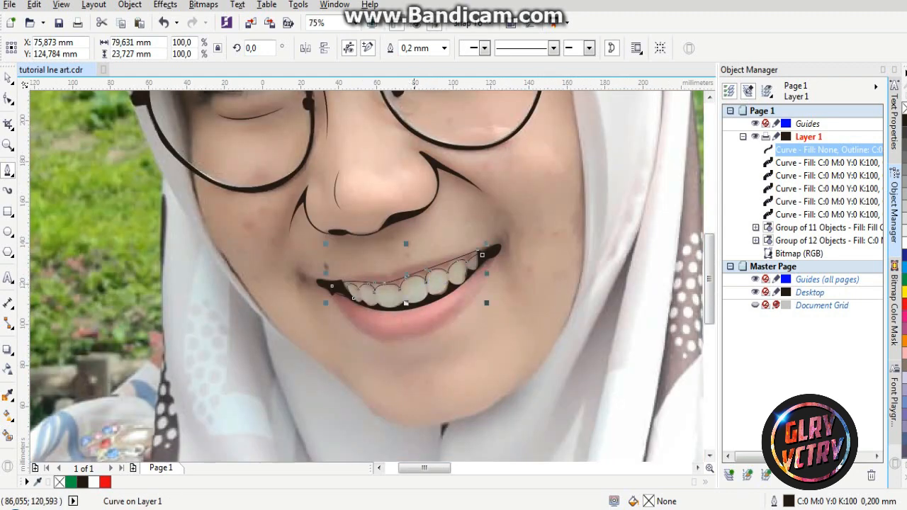
scroll(377, 276, "up", 1)
left_click(903, 121)
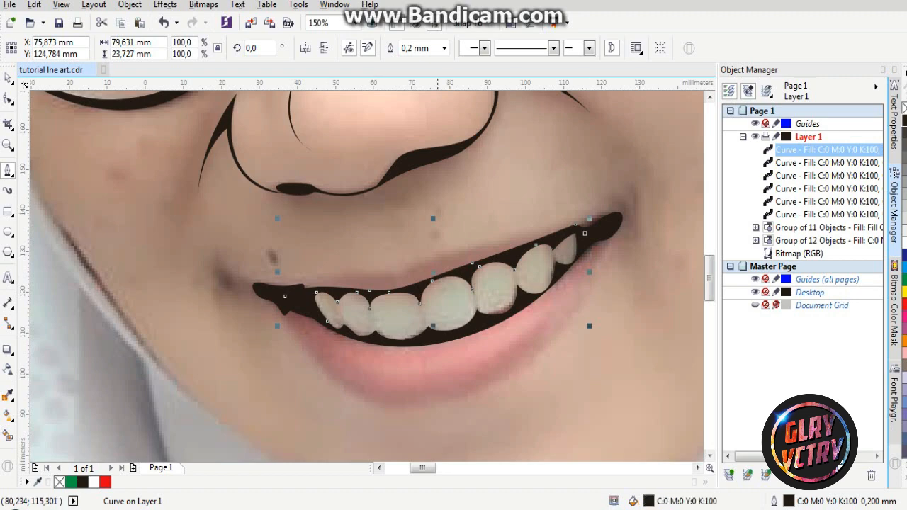
Examine the filled mouth and tooth shapes up close and against the whole portrait
scroll(383, 253, "down", 2)
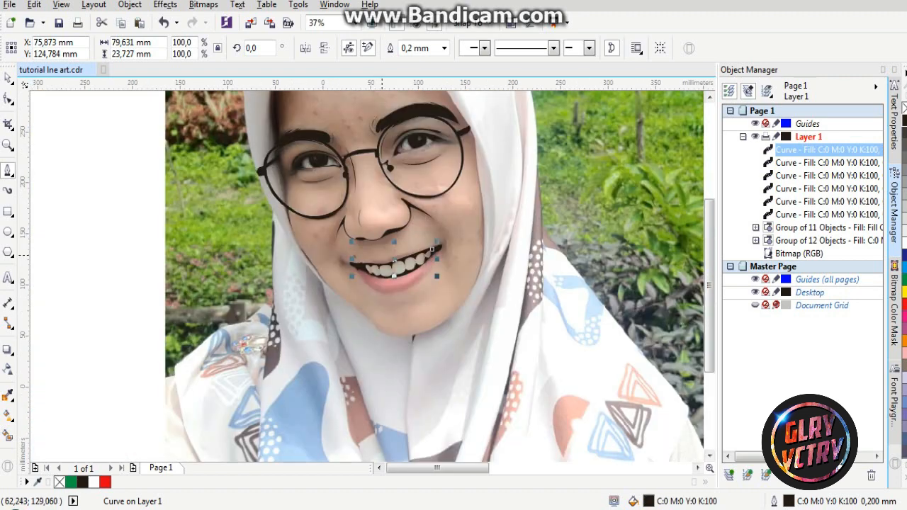
scroll(475, 266, "down", 1)
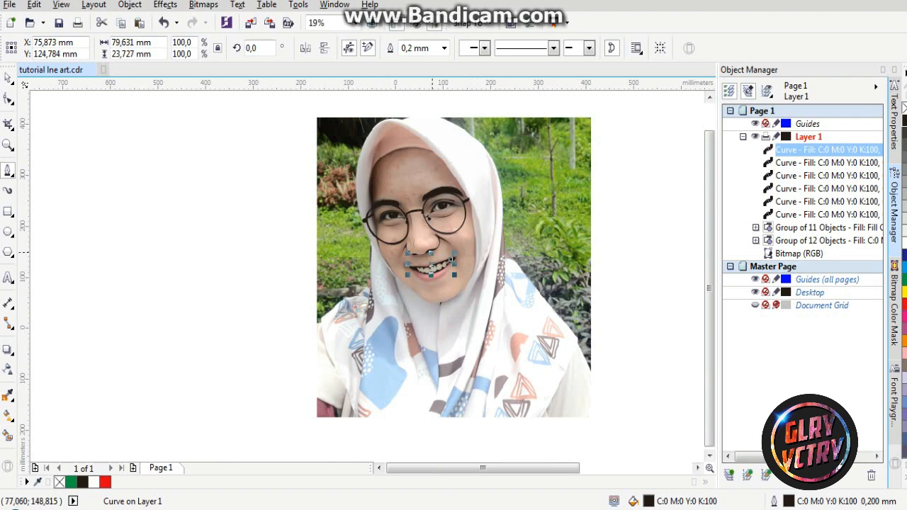
scroll(453, 276, "up", 1)
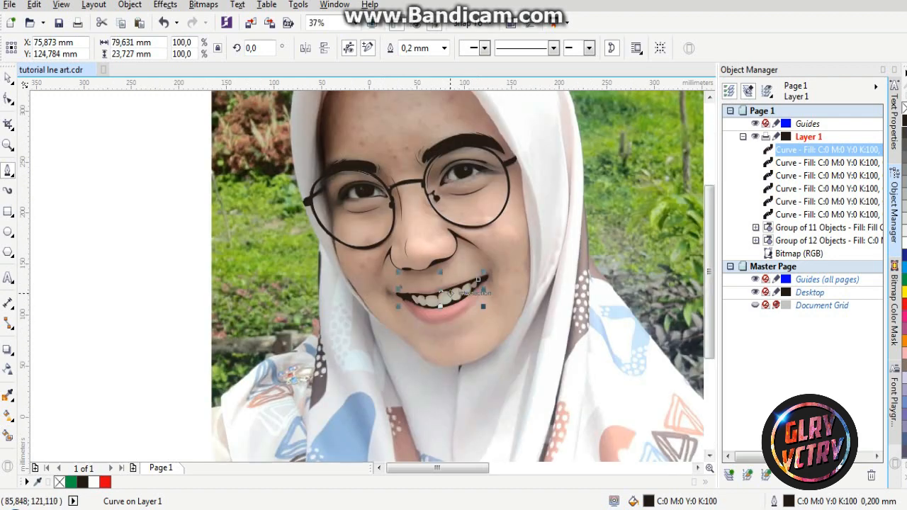
scroll(443, 291, "down", 1)
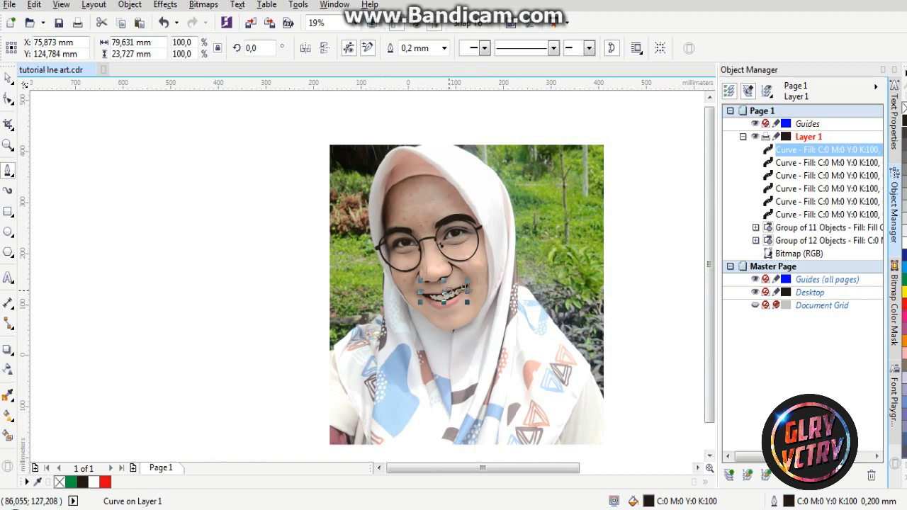
scroll(452, 281, "up", 1)
scroll(452, 281, "up", 1)
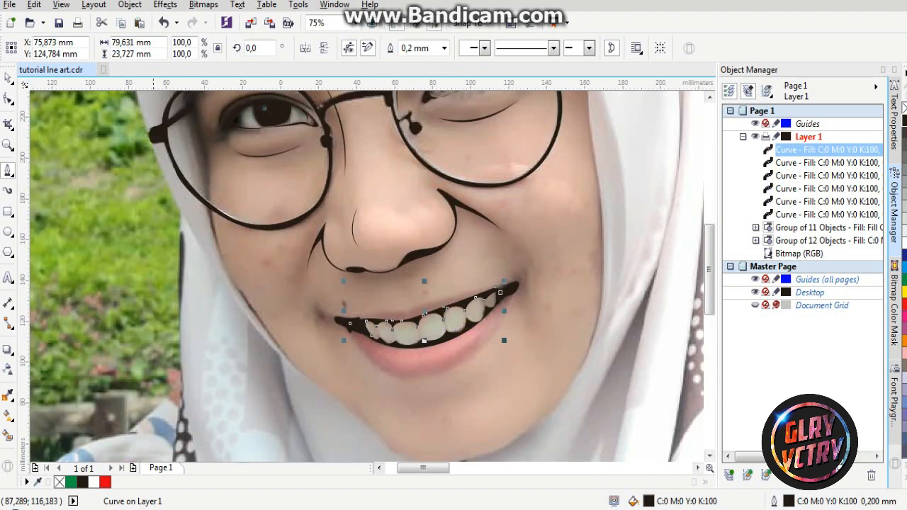
scroll(494, 301, "down", 1)
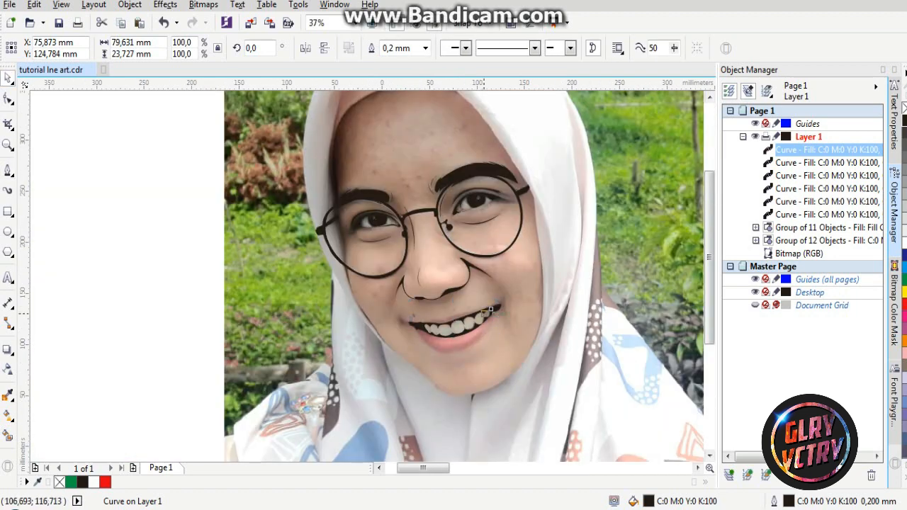
scroll(488, 310, "up", 2)
left_click(8, 170)
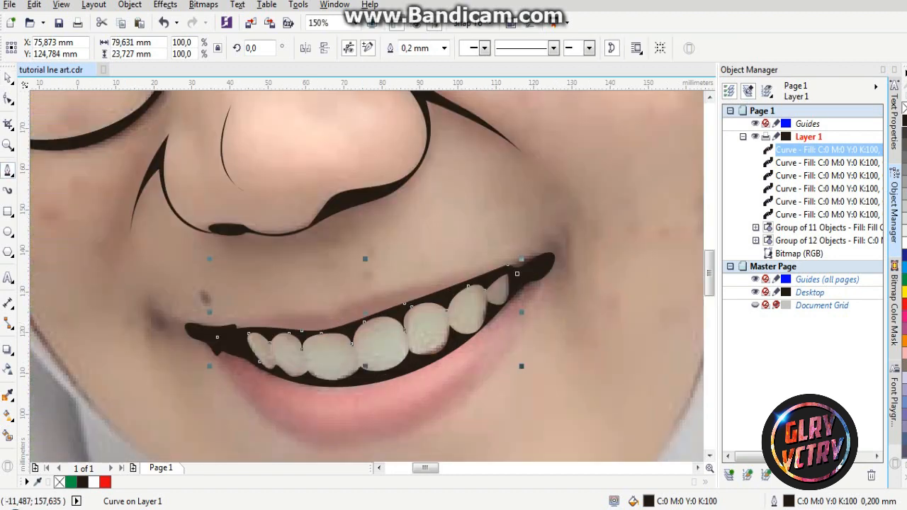
scroll(489, 315, "down", 2)
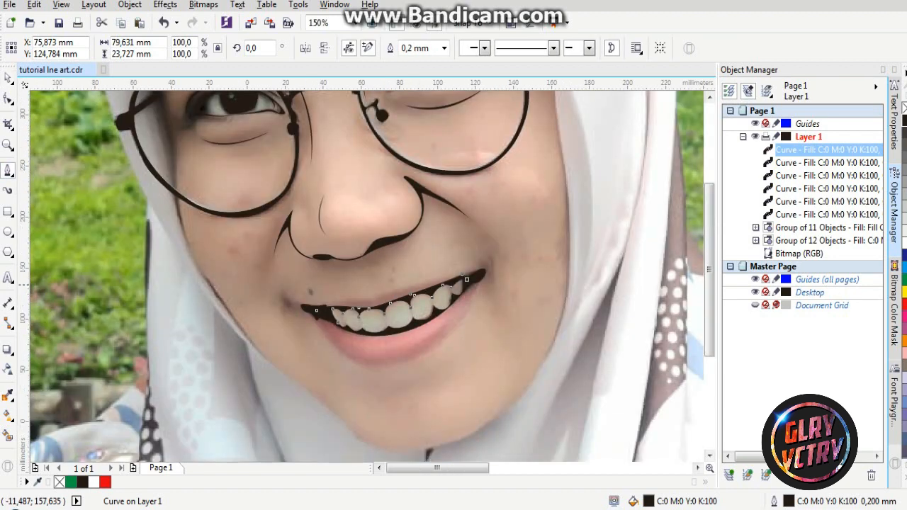
scroll(410, 274, "up", 2)
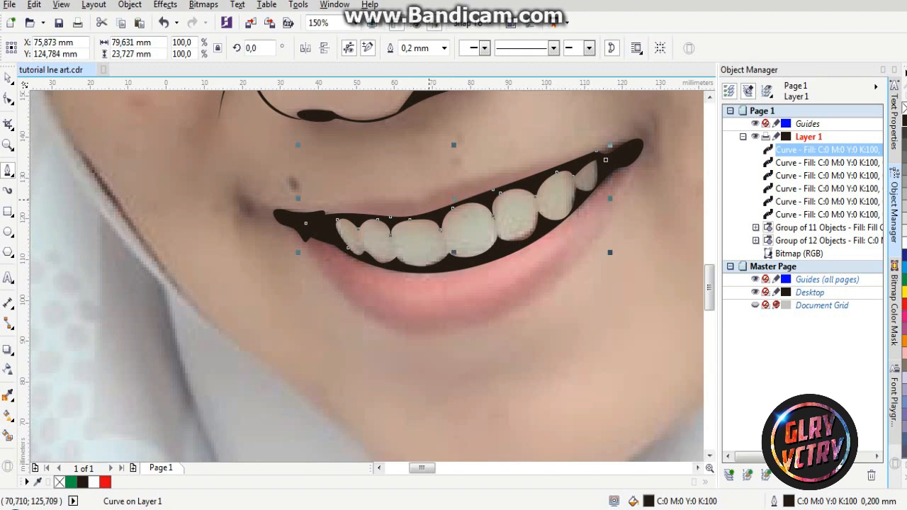
scroll(429, 198, "down", 3)
scroll(303, 292, "up", 2)
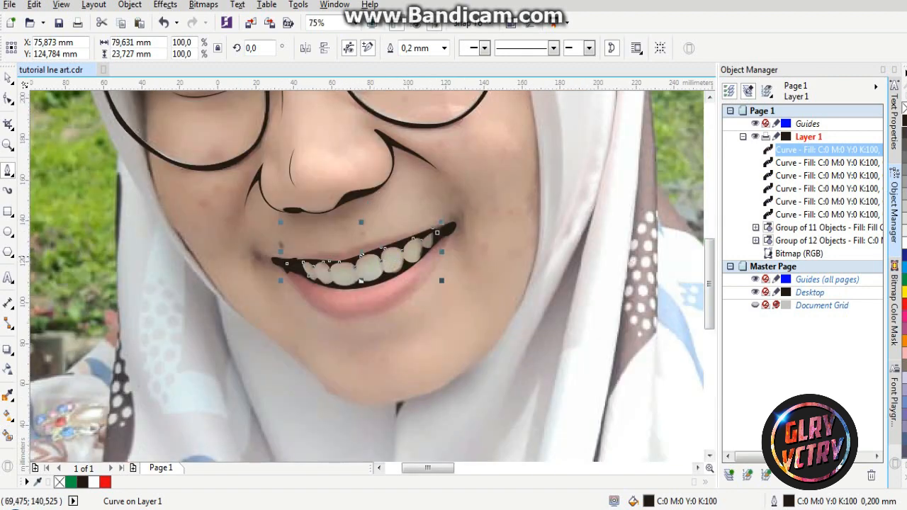
Draw a thin tapered line along the upper lip from its middle dip to the right-hand mouth corner and fill it black
scroll(378, 238, "up", 1)
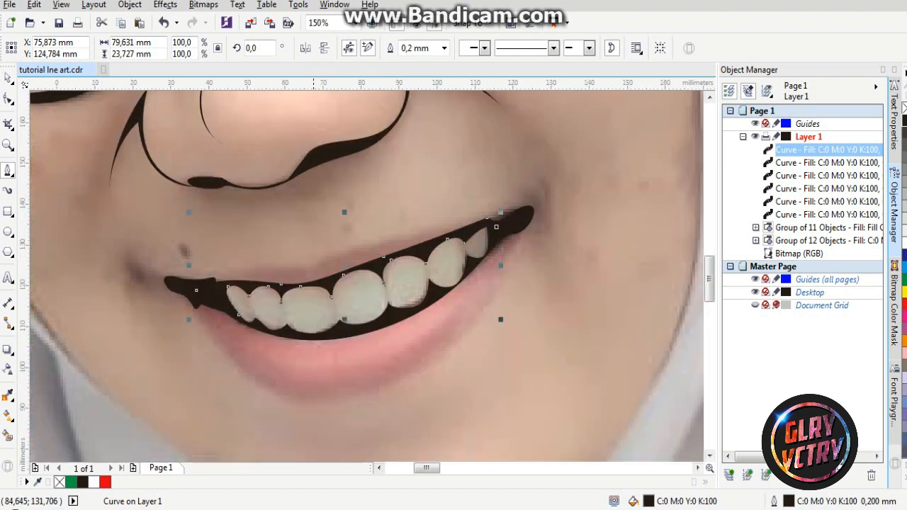
left_click(311, 267)
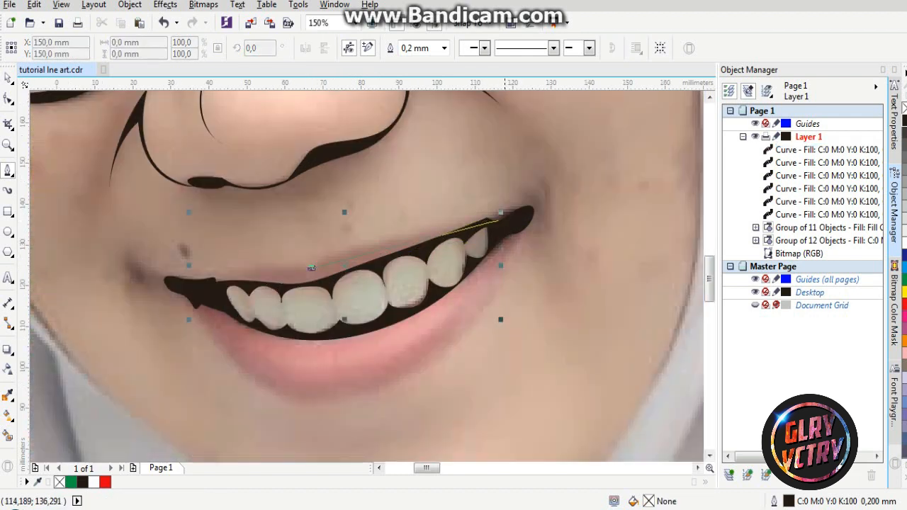
left_click_drag(508, 214, 617, 204)
left_click(508, 214, "alt")
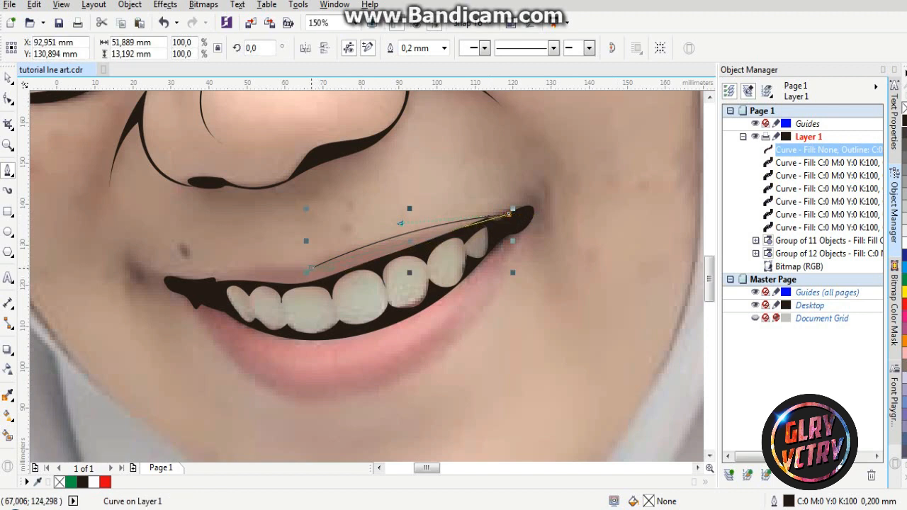
left_click_drag(311, 268, 417, 224)
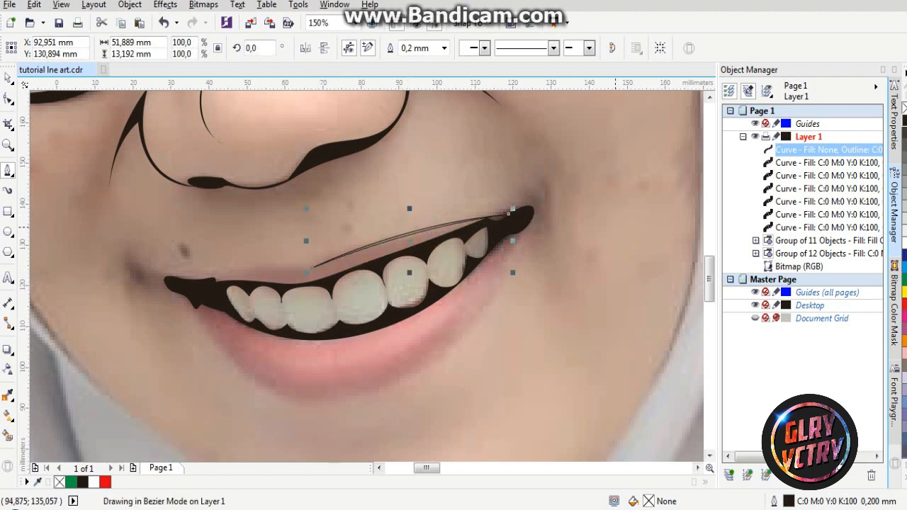
left_click(904, 120)
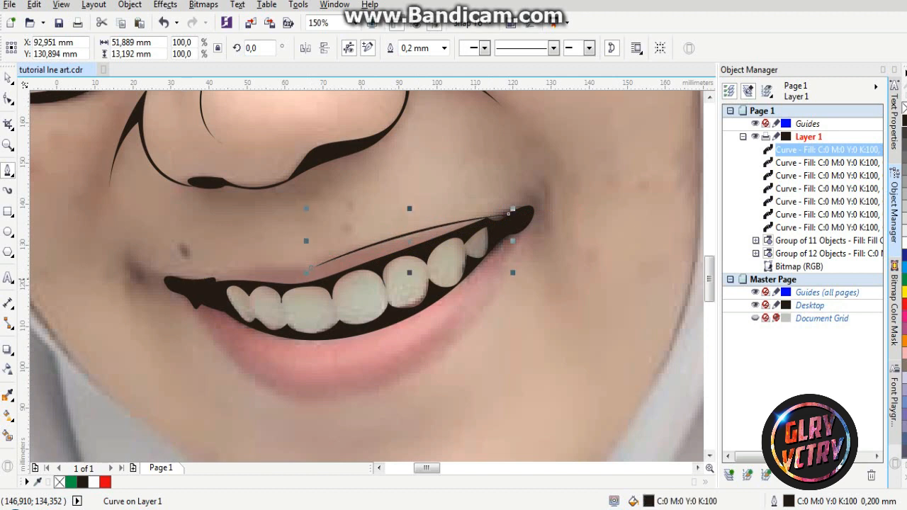
Trace a thin closed upper-lip line from the left-hand mouth corner to the middle dip and back
left_click(189, 285)
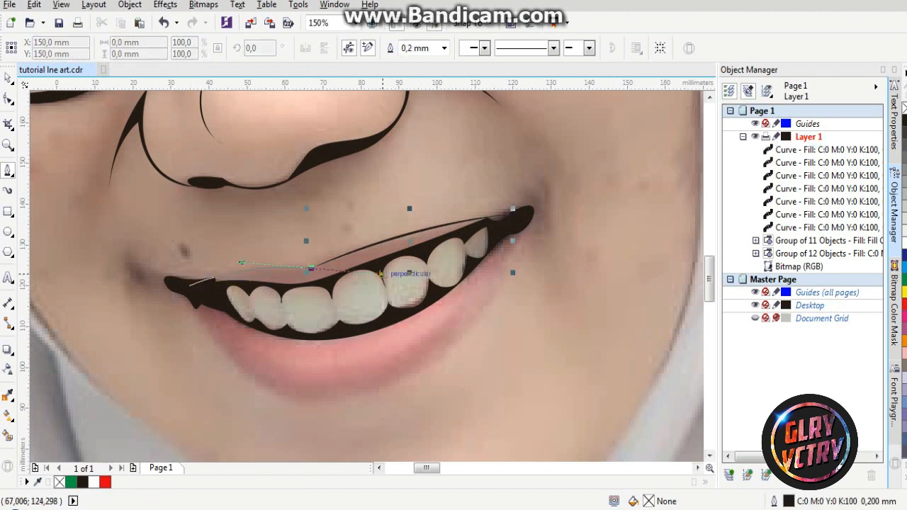
left_click_drag(312, 268, 383, 273)
scroll(189, 285, "up", 2)
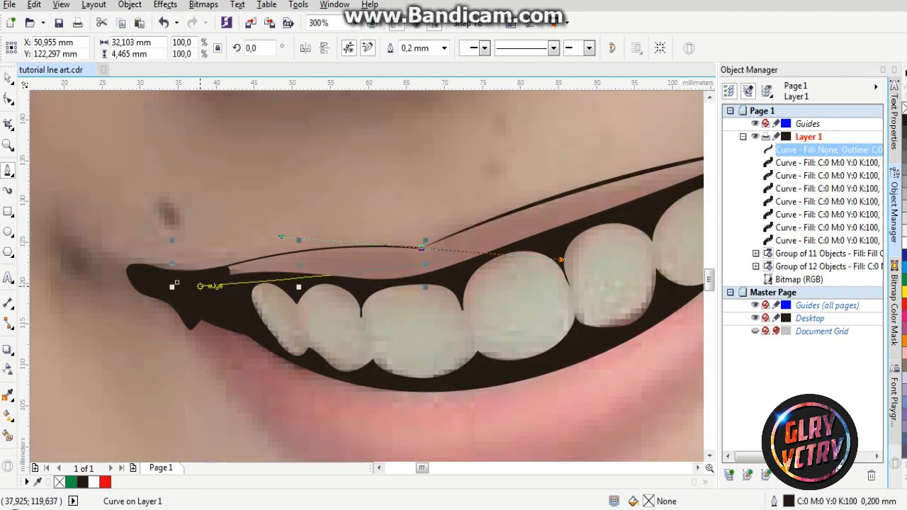
left_click_drag(175, 283, 176, 284)
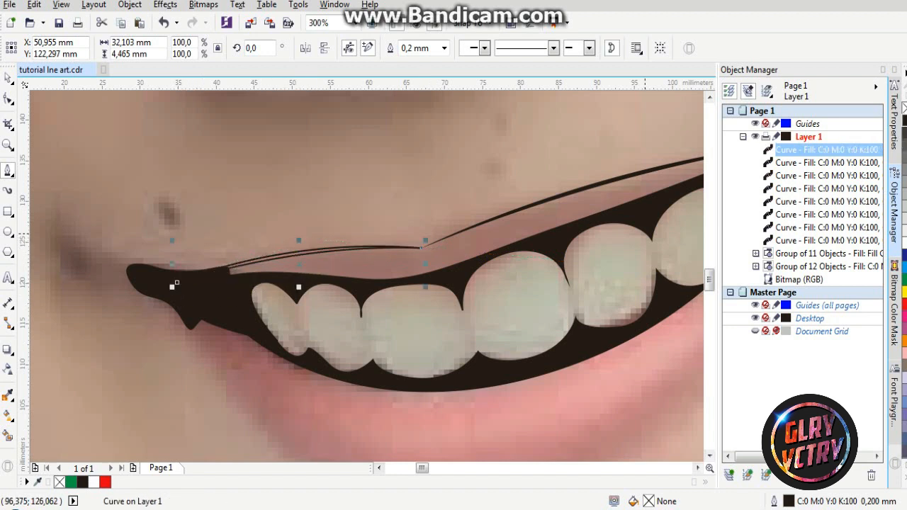
Fill the left-hand upper-lip line black and trace the lower lip's outer edge from the right-hand to the left-hand mouth corner
scroll(175, 283, "down", 3)
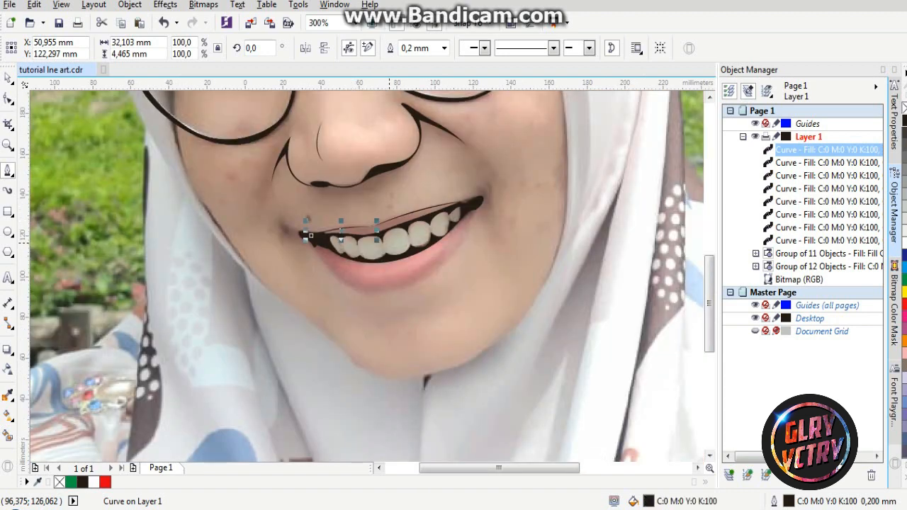
scroll(388, 248, "up", 2)
left_click(559, 159)
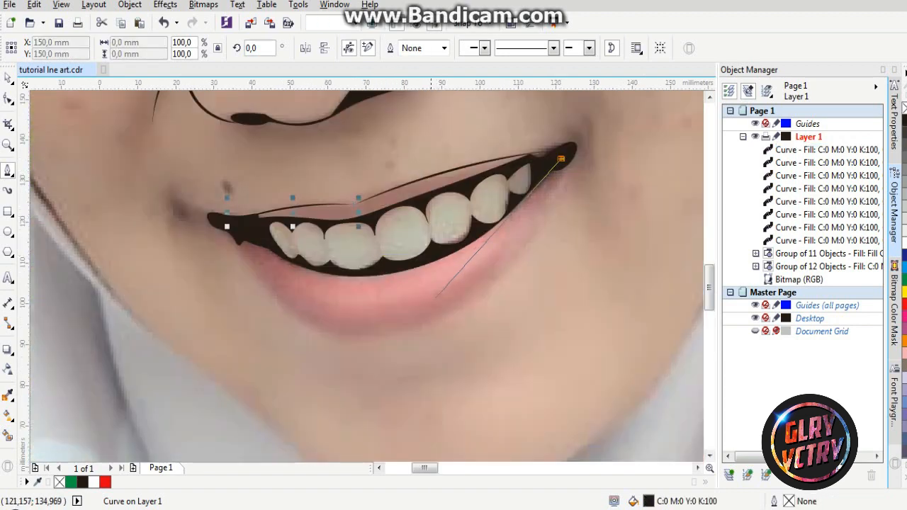
left_click_drag(389, 317, 247, 338)
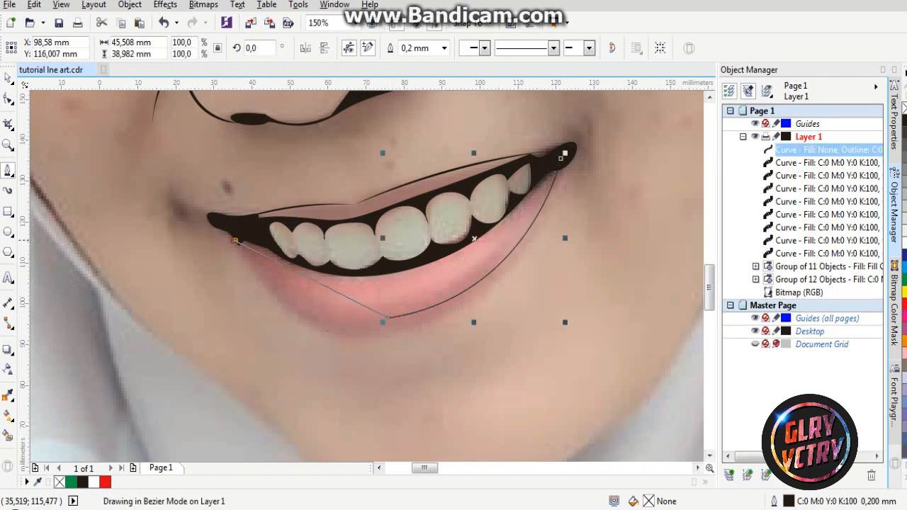
left_click_drag(235, 241, 185, 151)
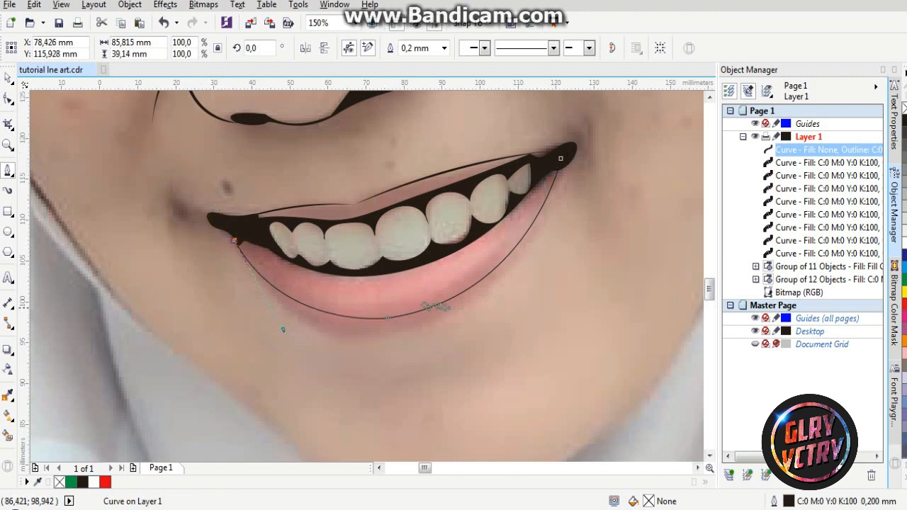
Trace back along the lower lip to the right-hand mouth corner as a thin closed tapered line and fill it black
scroll(428, 306, "up", 2)
left_click_drag(427, 305, 85, 392)
scroll(177, 362, "right", 3)
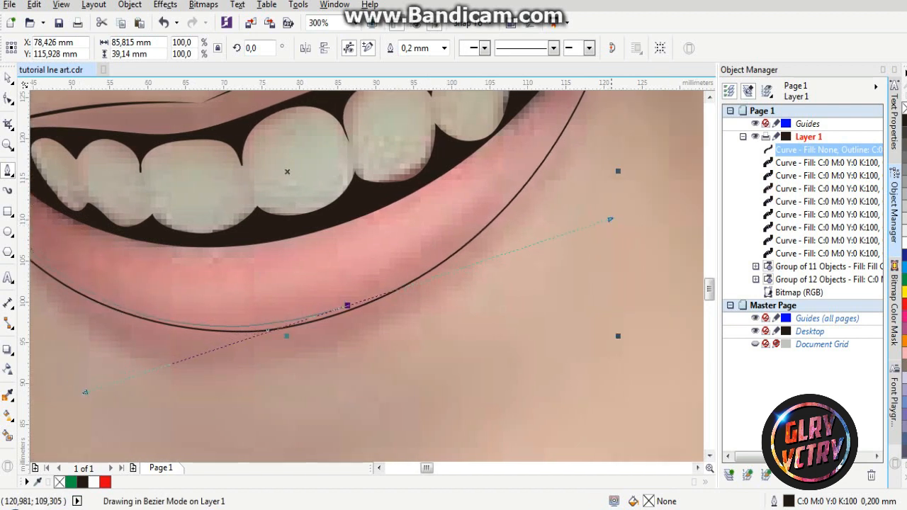
left_click_drag(609, 219, 611, 221)
scroll(346, 305, "down", 2)
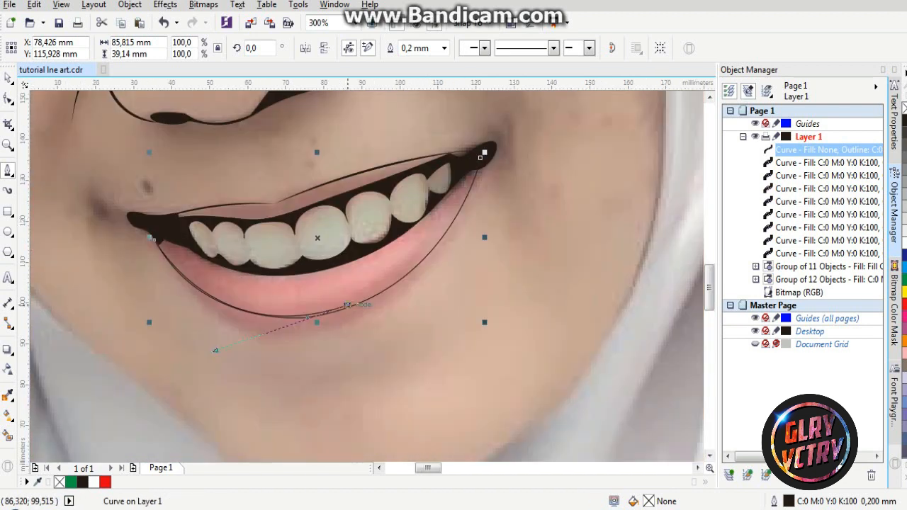
left_click_drag(481, 155, 444, 270)
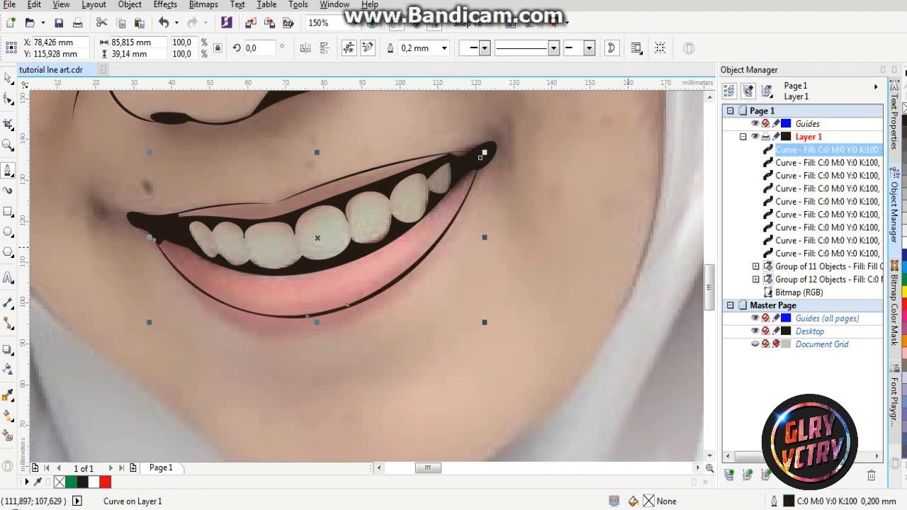
Delete the portrait photo to check the line art on the blank page, and undo the deletion
scroll(418, 189, "down", 4)
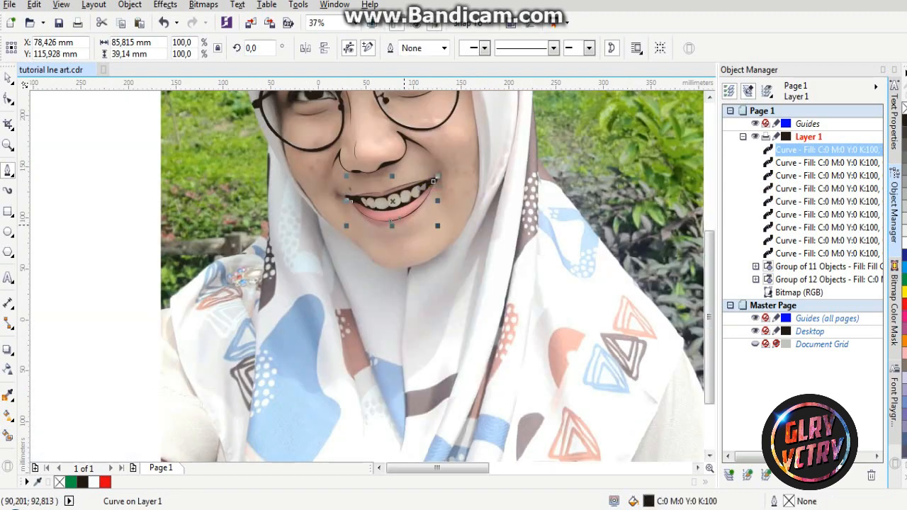
left_click(215, 252)
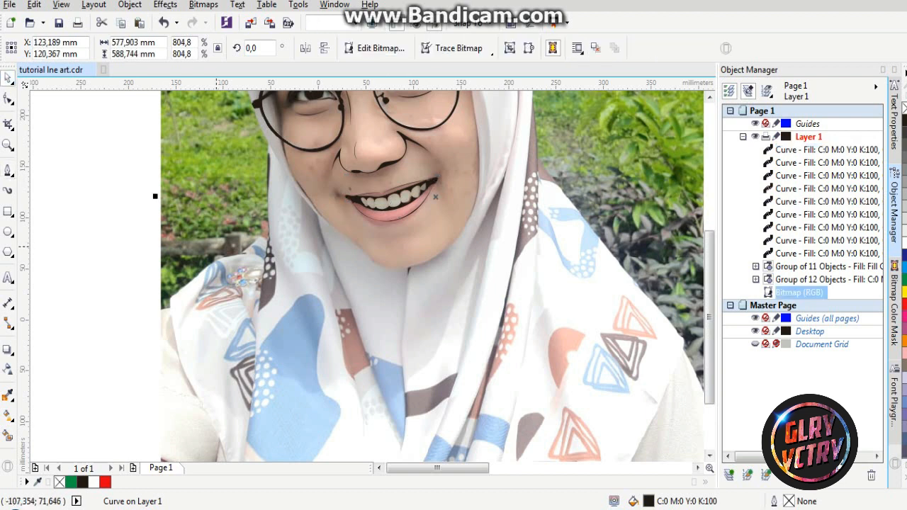
key("Delete")
scroll(217, 253, "down", 2)
scroll(380, 191, "up", 2)
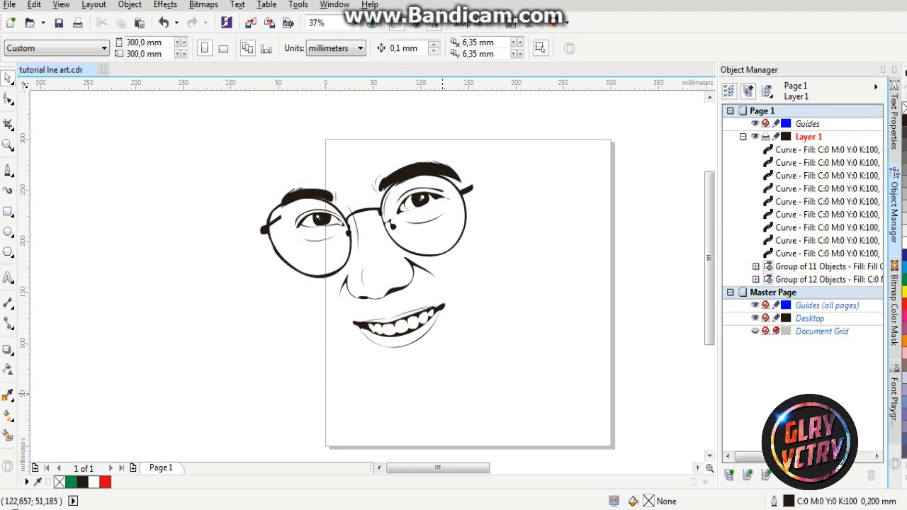
key("ctrl+z")
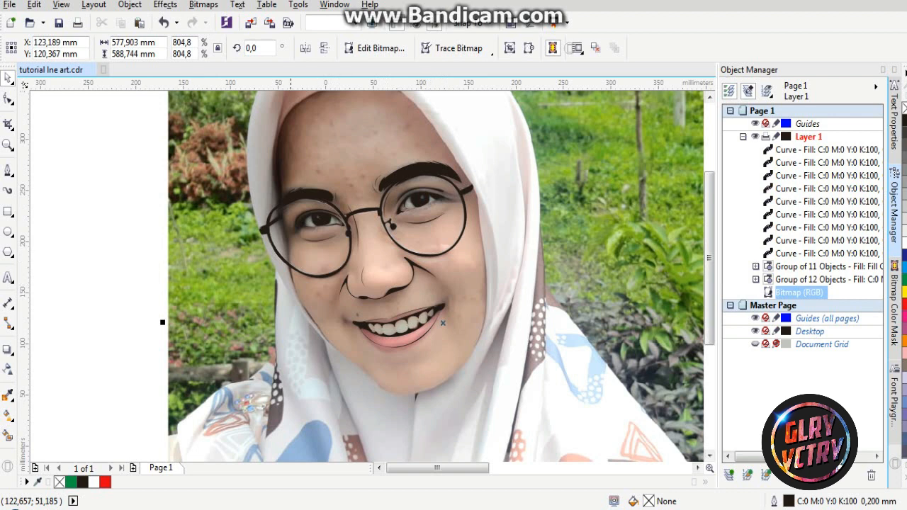
Group the traced curves of the face together with the existing group of 11 objects
key("Escape")
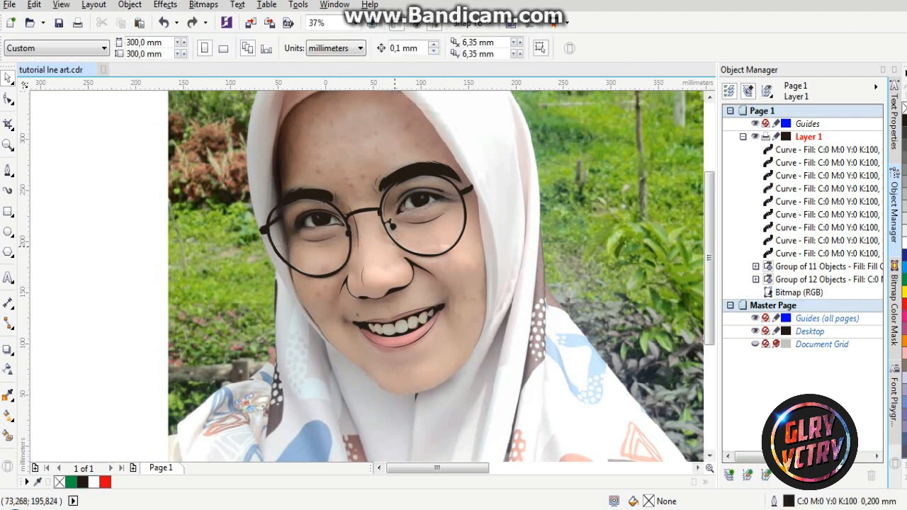
left_click_drag(142, 134, 560, 411)
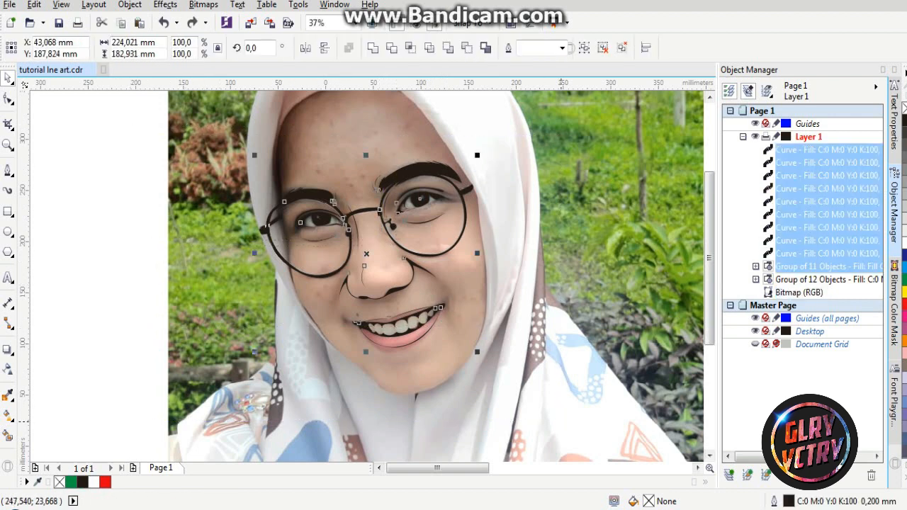
key("ctrl+g")
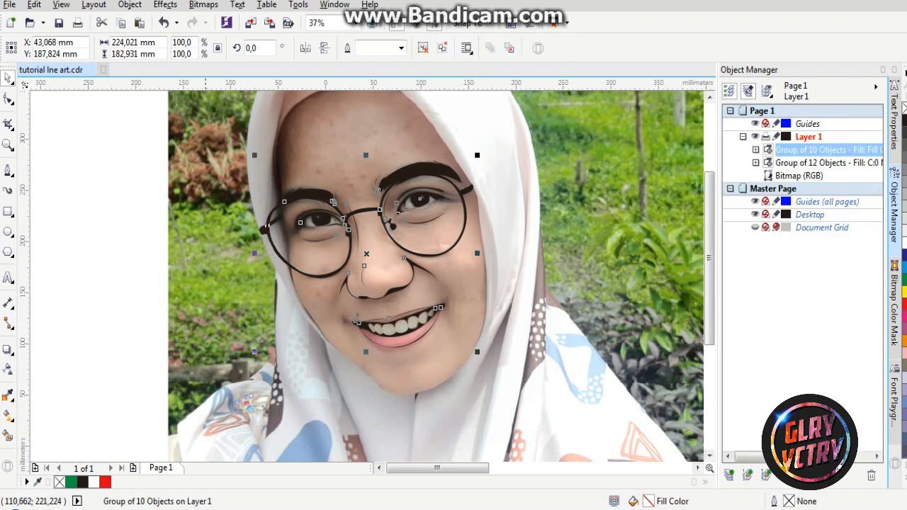
Start tracing the headscarf's inner edge with a curve from the upper right-hand forehead up and over the fabric's peak
left_click(8, 170)
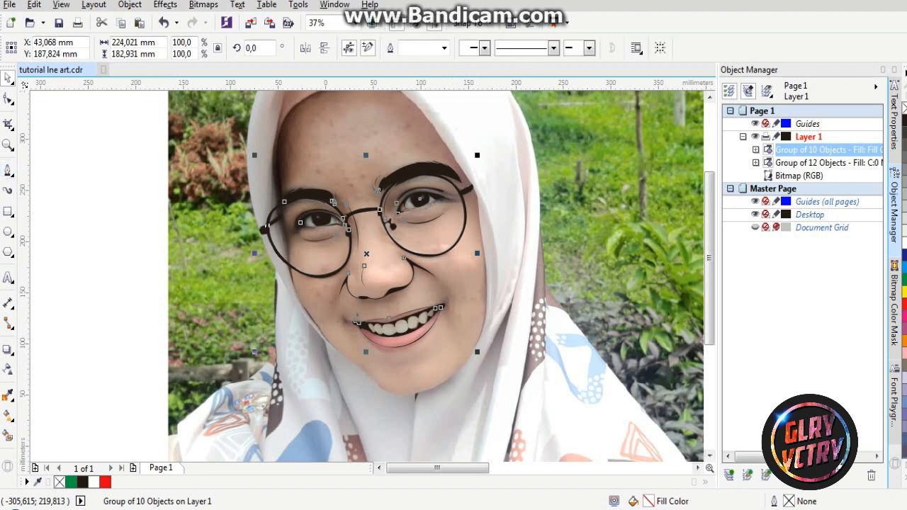
scroll(312, 238, "down", 1)
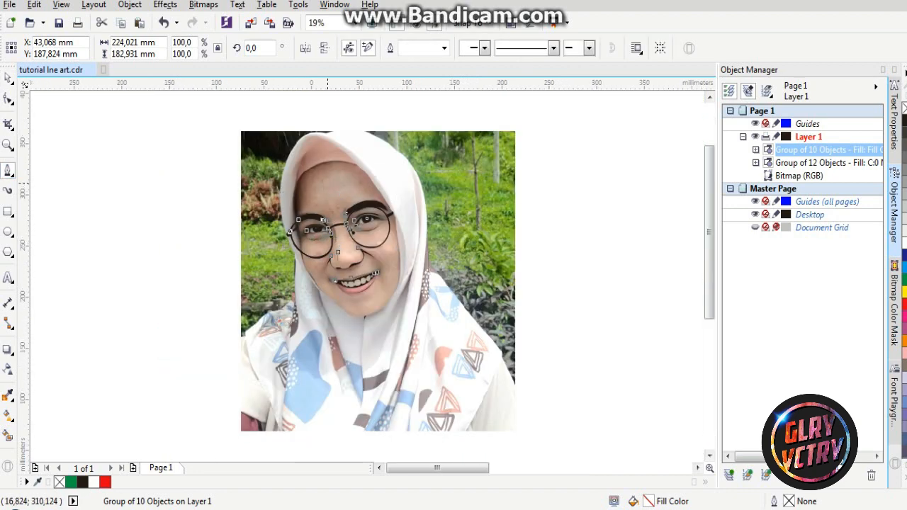
scroll(326, 182, "up", 1)
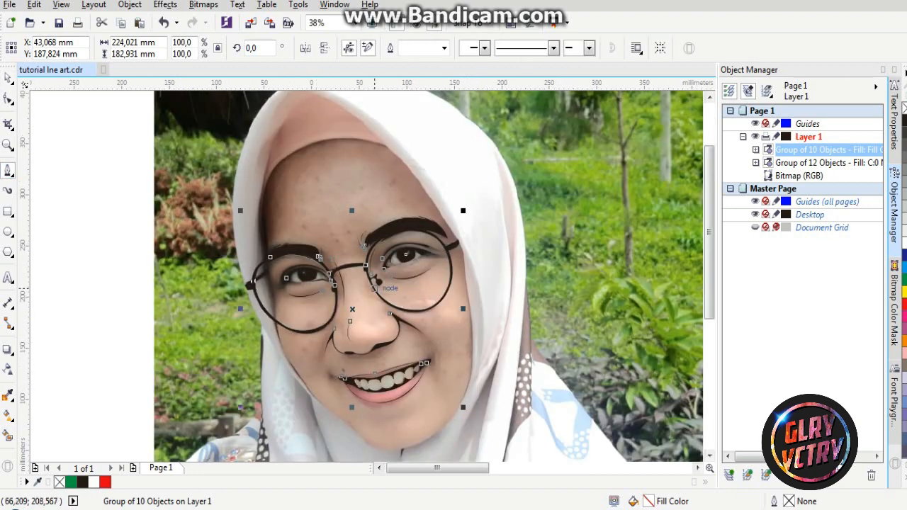
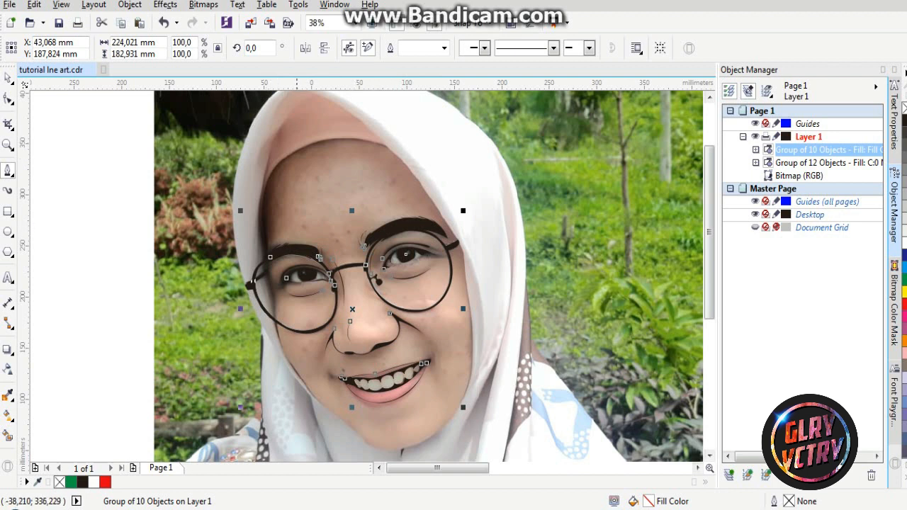
scroll(263, 160, "up", 2)
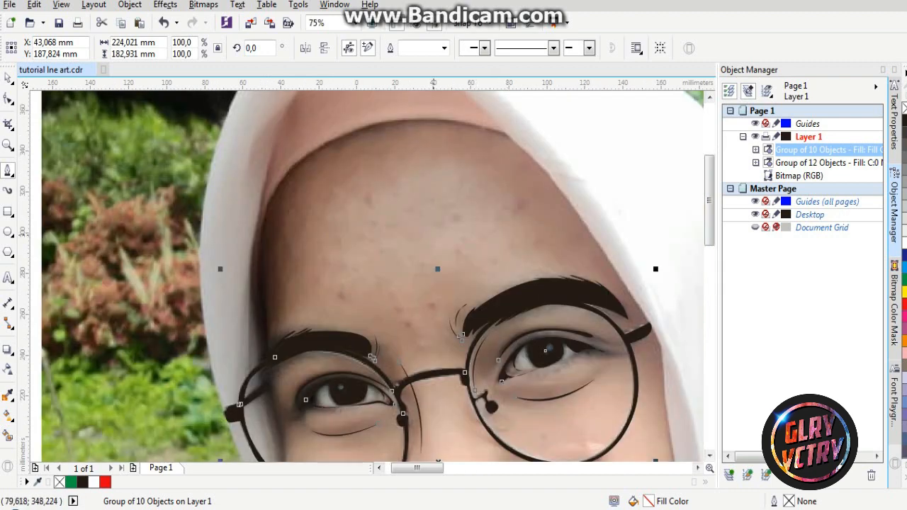
scroll(430, 240, "down", 2)
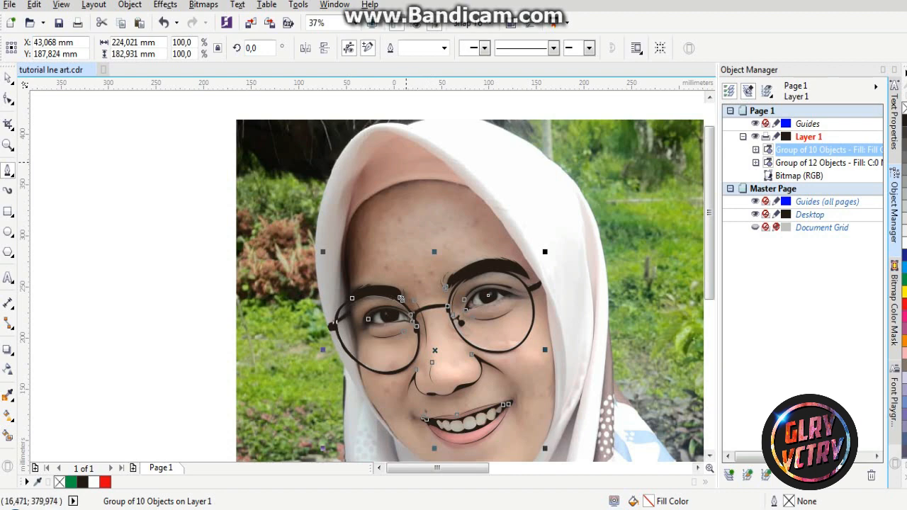
scroll(404, 168, "up", 2)
scroll(404, 167, "down", 2)
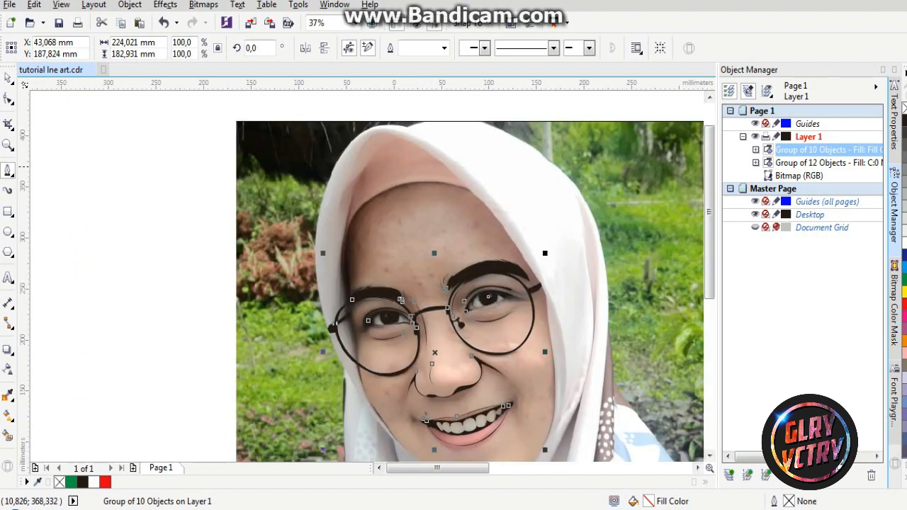
scroll(397, 149, "up", 2)
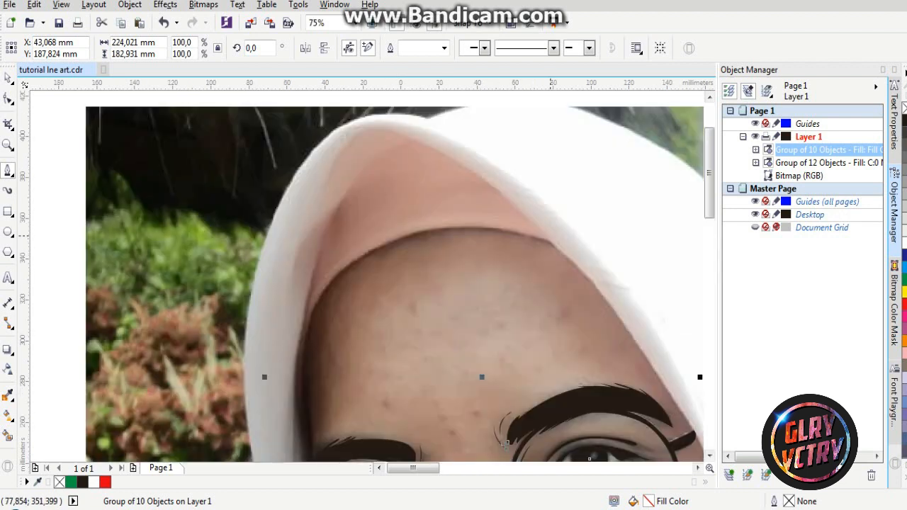
left_click(551, 241)
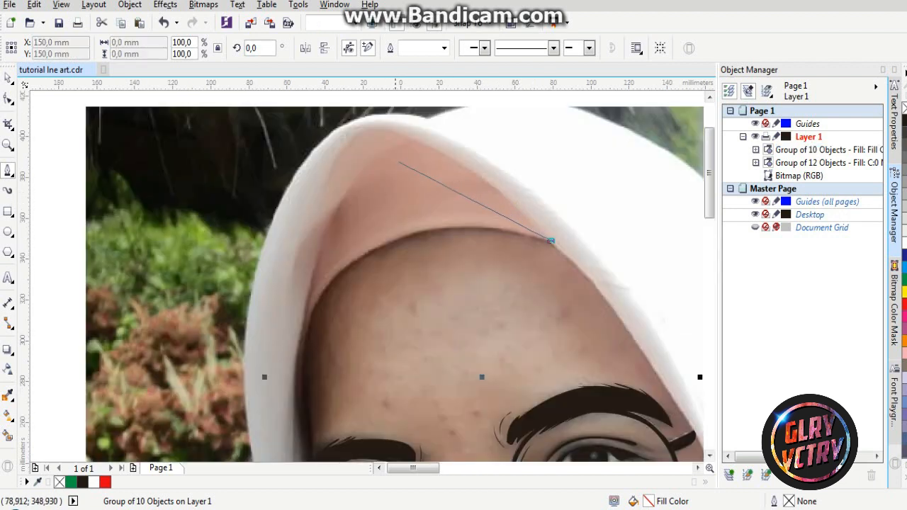
left_click_drag(340, 150, 362, 135)
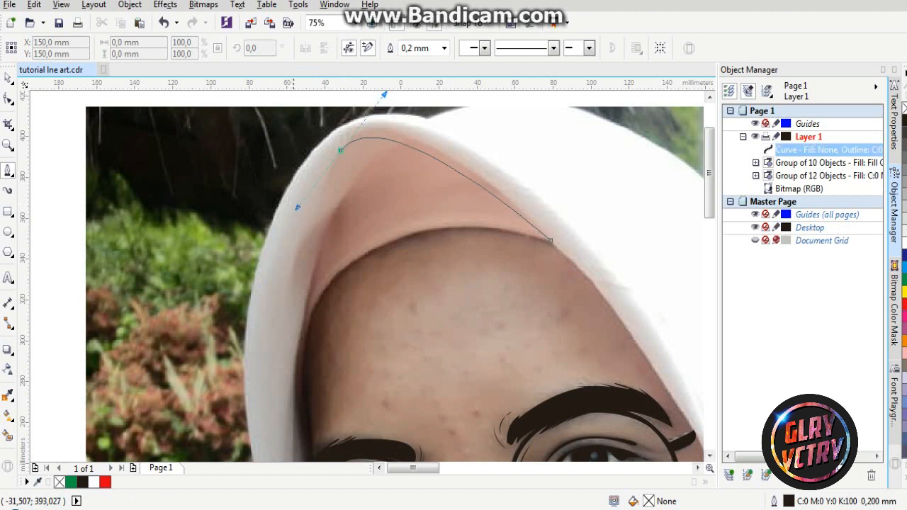
left_click(294, 230)
left_click(588, 47)
key("Escape")
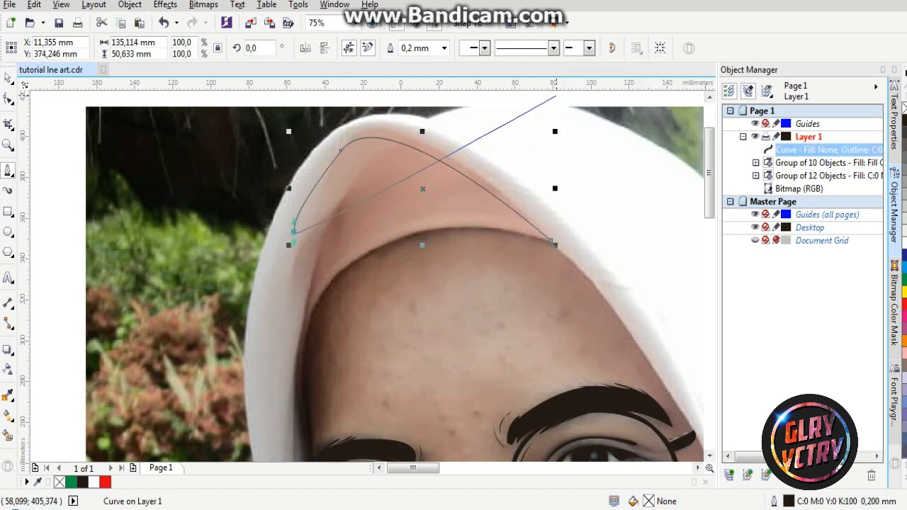
key("ctrl+z")
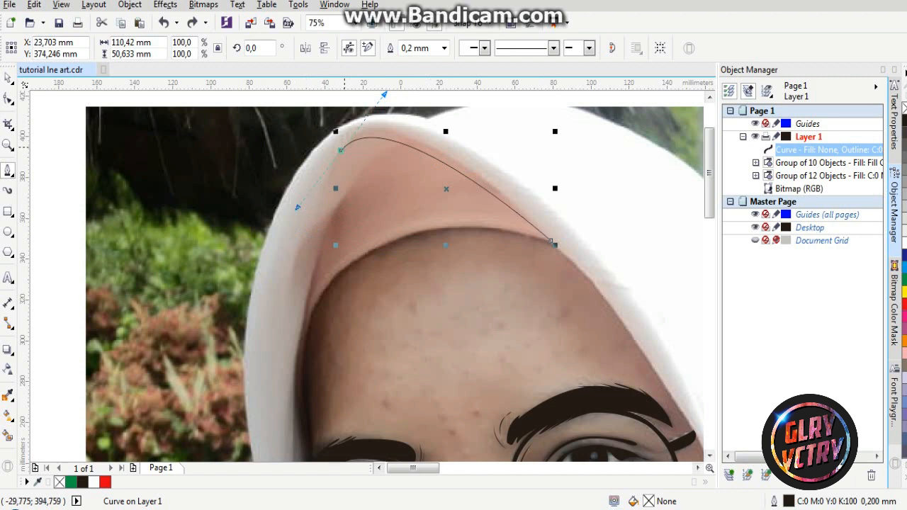
Continue the curve down the left-hand inner edge of the headscarf and bring it back up near the peak as a narrow wedge
left_click_drag(310, 215, 303, 246)
key("Escape")
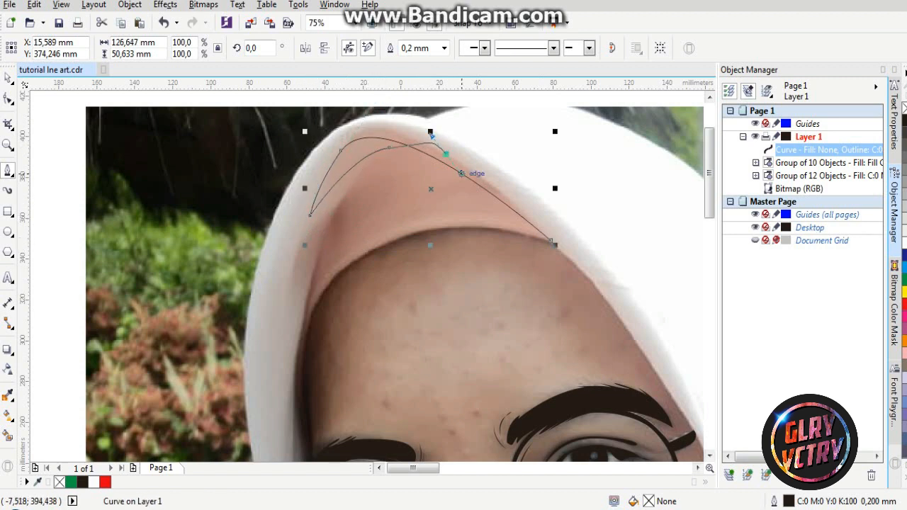
left_click_drag(309, 215, 303, 246)
key("Escape")
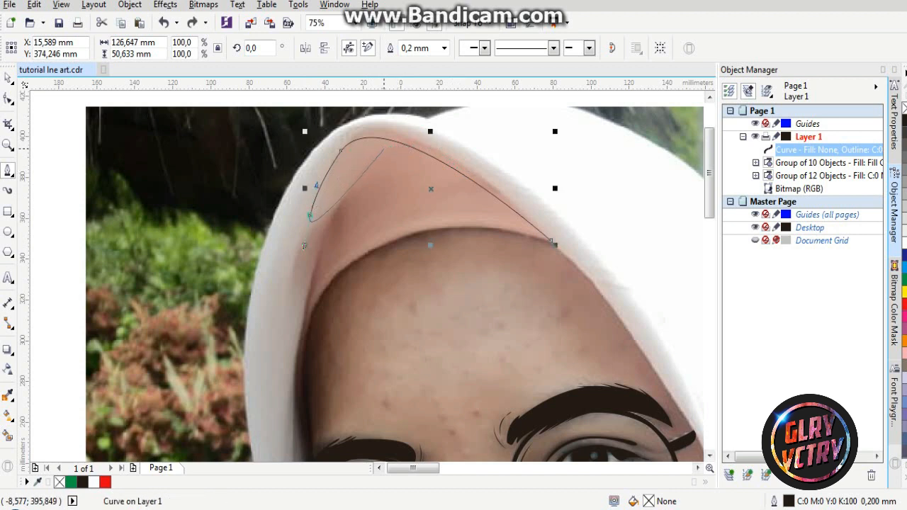
left_click(451, 166)
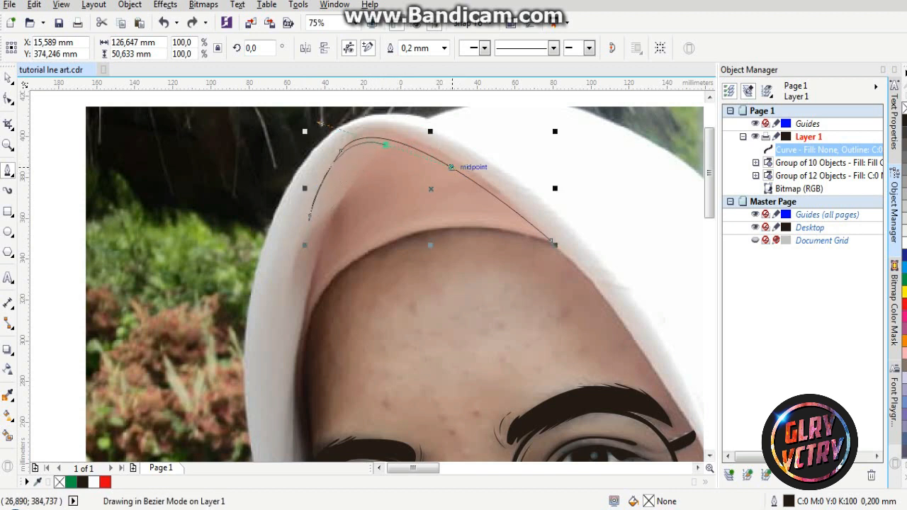
left_click_drag(451, 166, 385, 145)
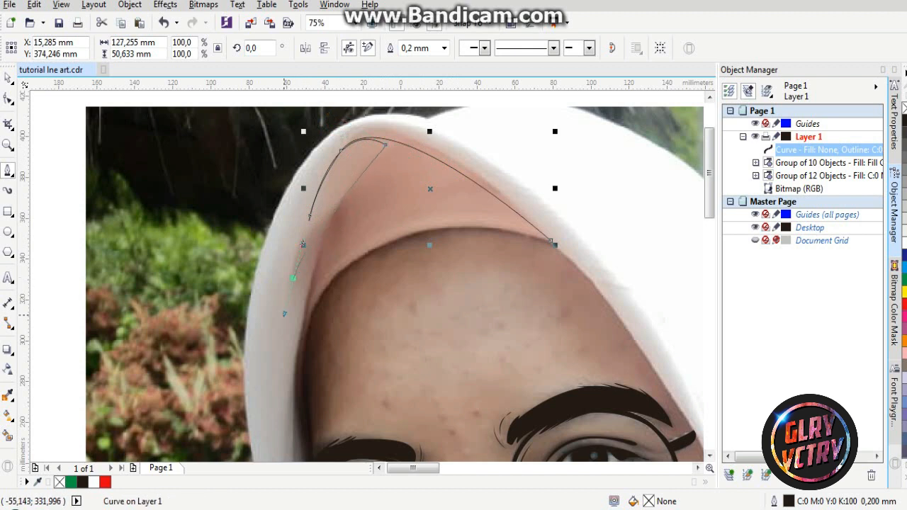
Extend the curve down the headscarf's left-hand fold to a point and back up, forming a second narrow wedge below the first
left_click_drag(292, 278, 288, 335)
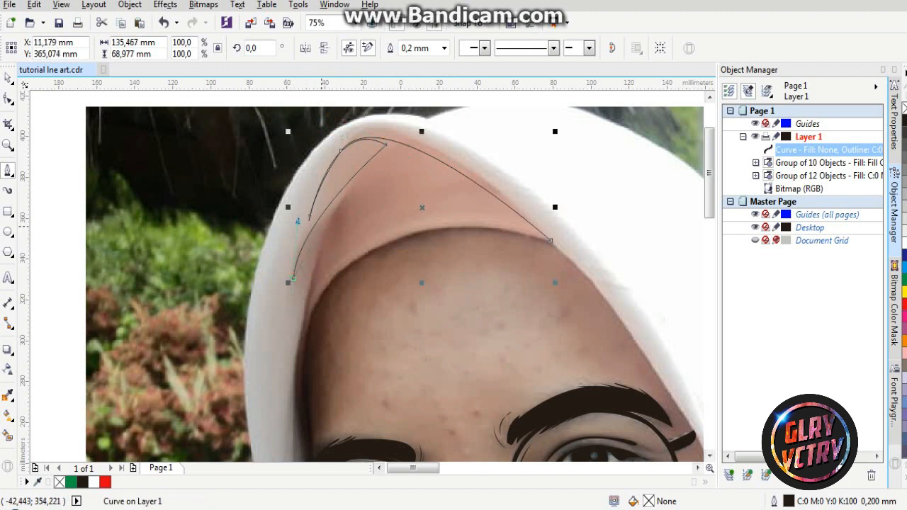
left_click_drag(321, 226, 333, 221)
scroll(319, 219, "down", 3)
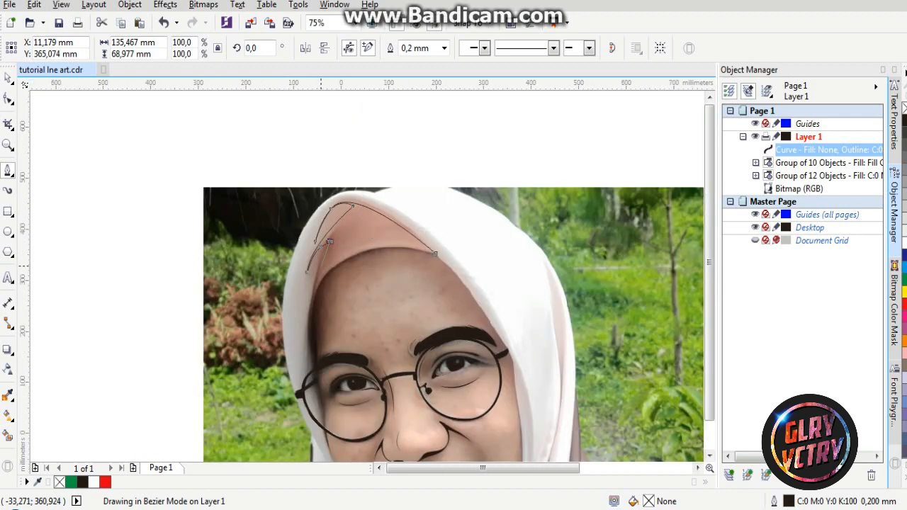
scroll(313, 212, "up", 3)
left_click(305, 248)
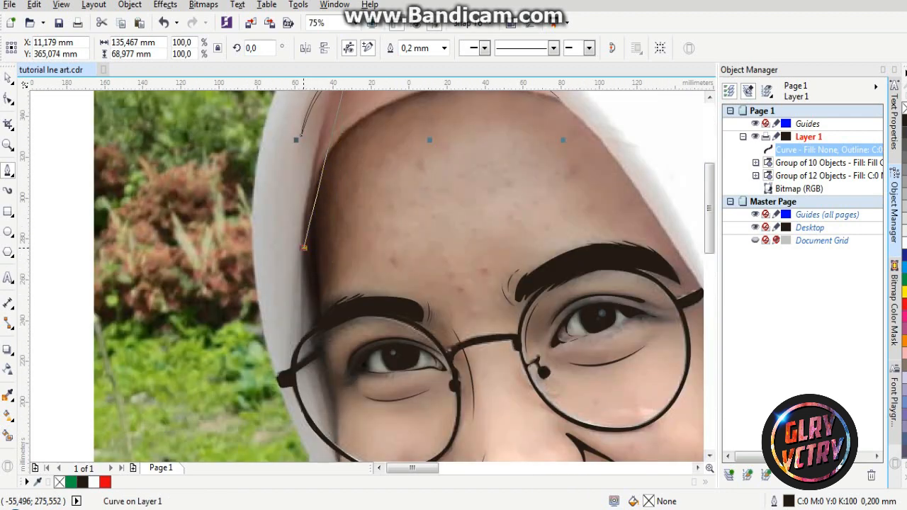
left_click_drag(306, 306, 307, 315)
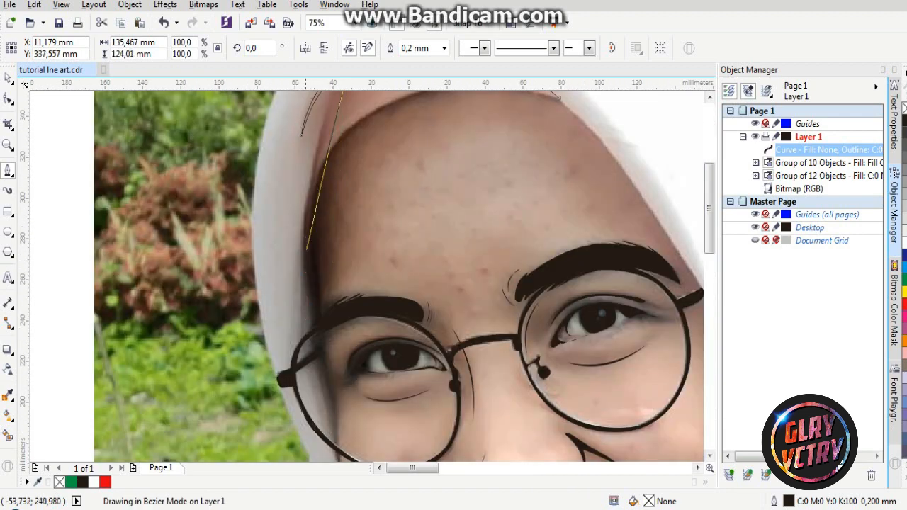
key("ctrl+z")
left_click(304, 246)
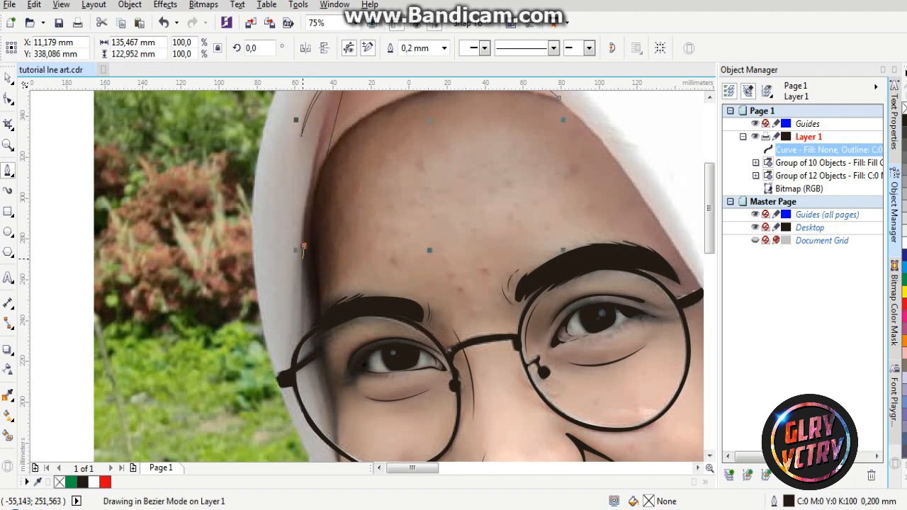
key("ctrl+z")
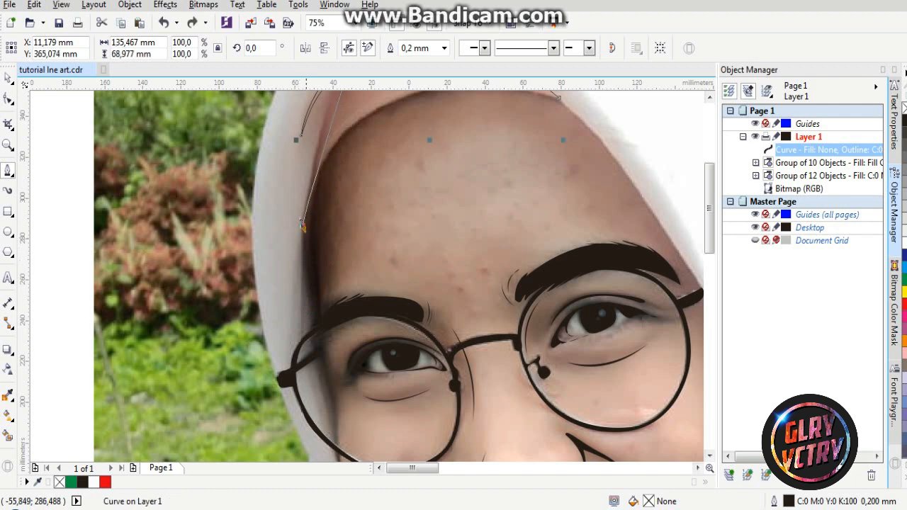
Continue the curve down the headscarf's left-hand inner edge, past the temple and glasses arm, to the lens's lower rim
left_click_drag(302, 225, 303, 297)
scroll(304, 285, "down", 1)
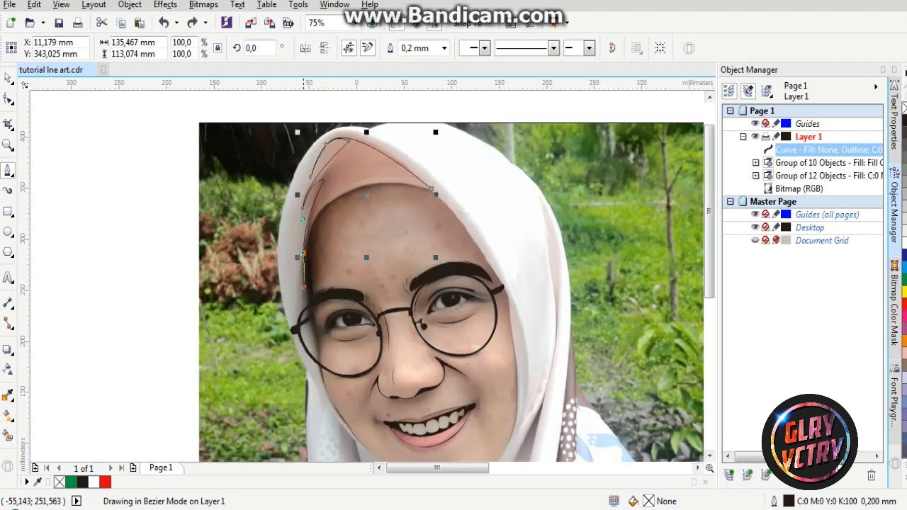
scroll(304, 286, "up", 1)
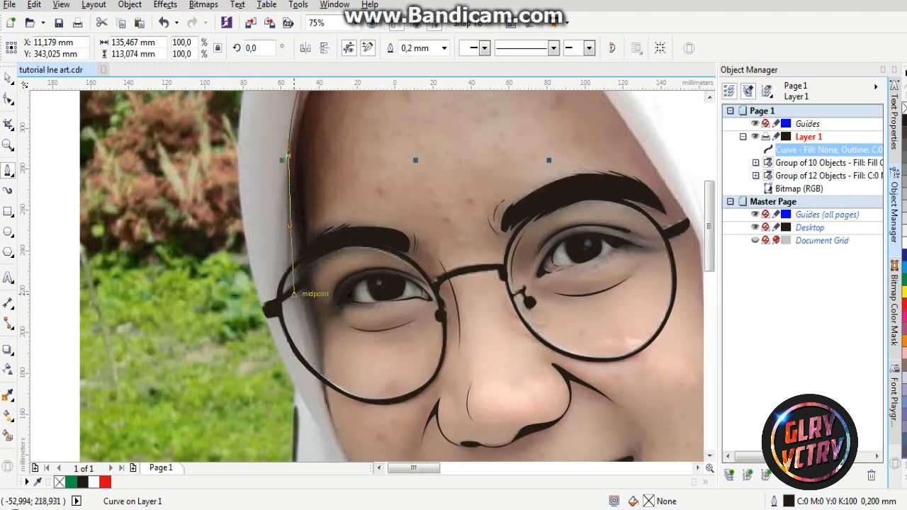
left_click(294, 294)
scroll(298, 294, "down", 1)
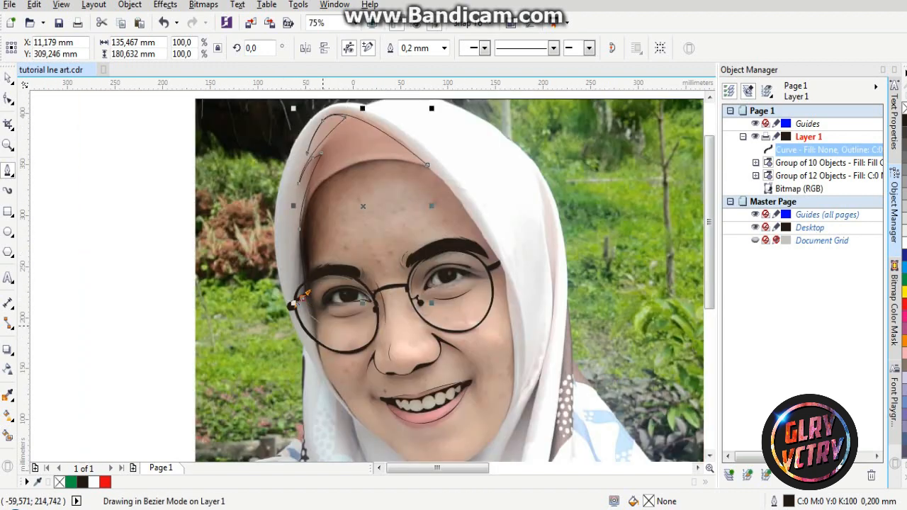
scroll(303, 296, "up", 1)
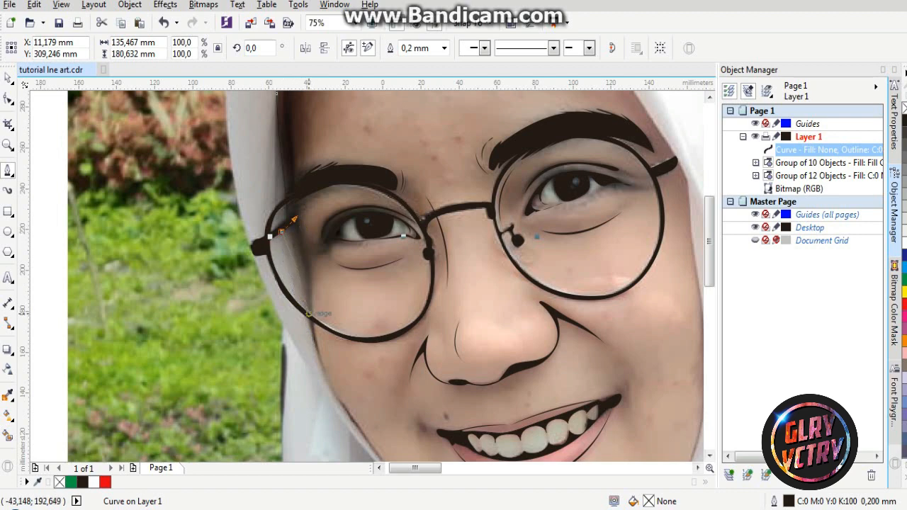
left_click_drag(307, 304, 308, 317)
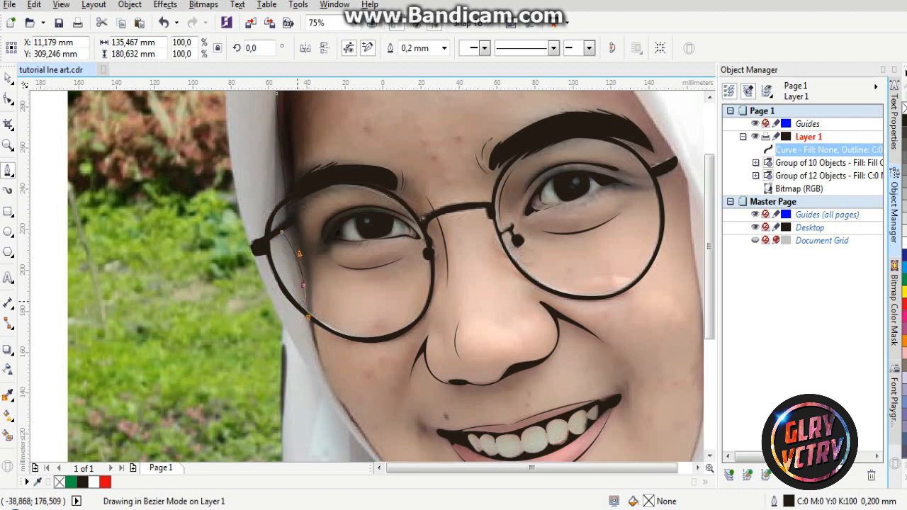
Extend the curve from the lens rim along the left-hand cheek and end it there with a sharp corner node
scroll(296, 296, "down", 1)
scroll(314, 348, "up", 2)
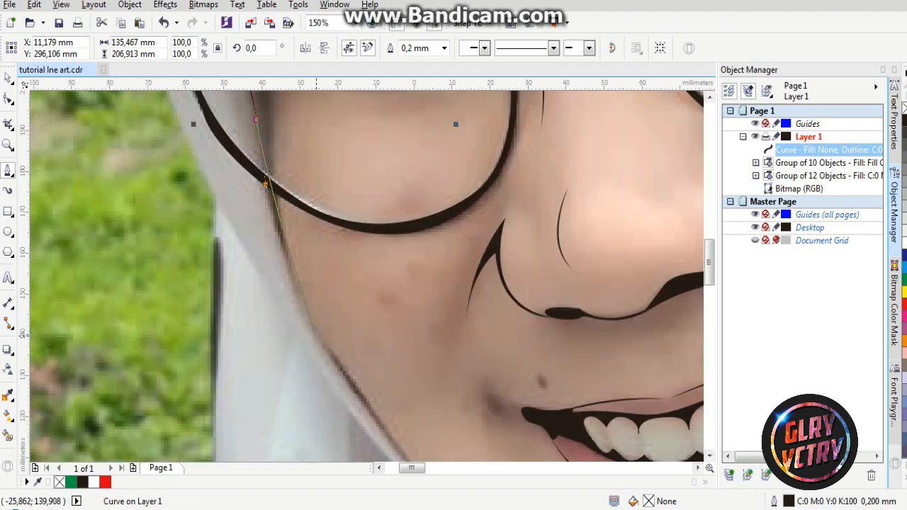
left_click_drag(326, 351, 346, 376)
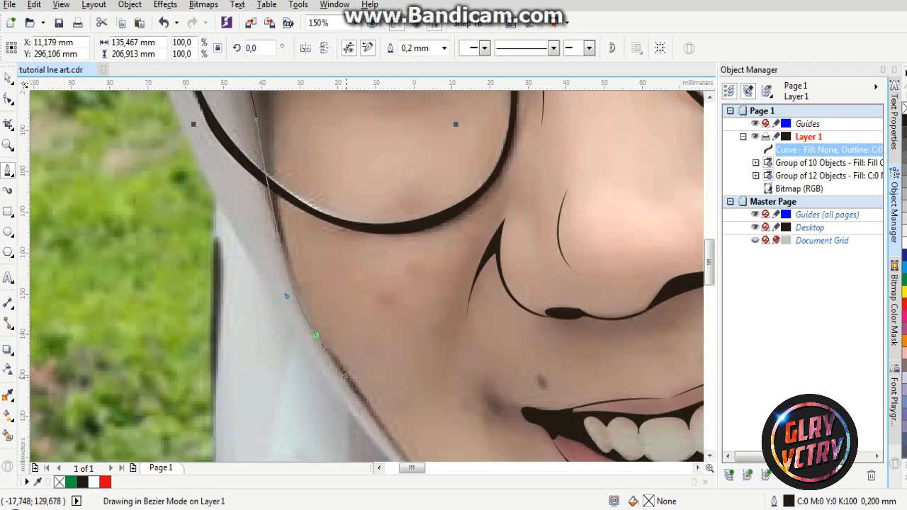
double_click(316, 335)
scroll(348, 354, "down", 1)
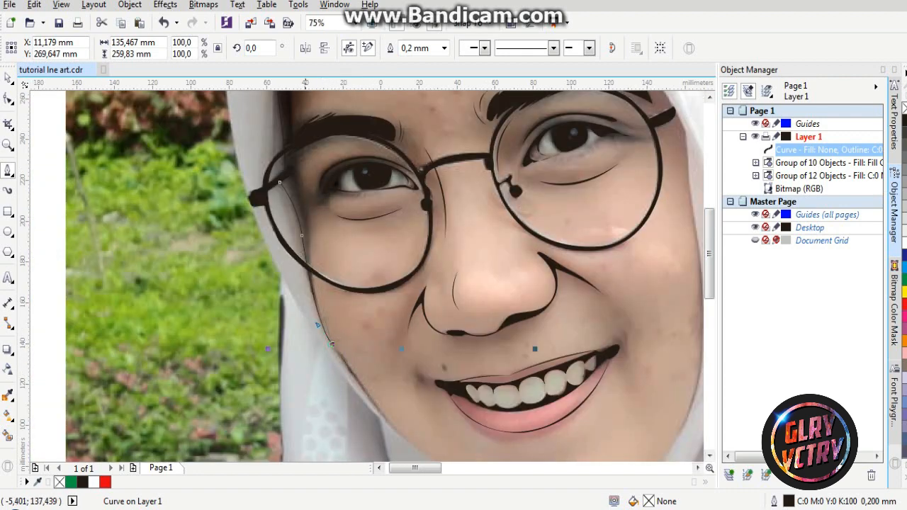
Bring the curve back up from the cheek, slightly inside the first line, through the left-hand lens to the glasses arm
scroll(304, 258, "up", 1)
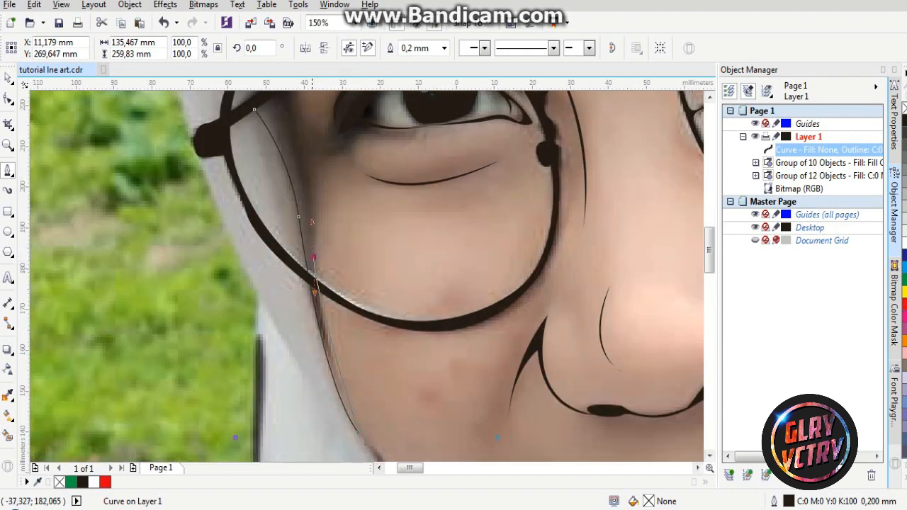
left_click_drag(312, 222, 311, 196)
scroll(311, 195, "down", 1)
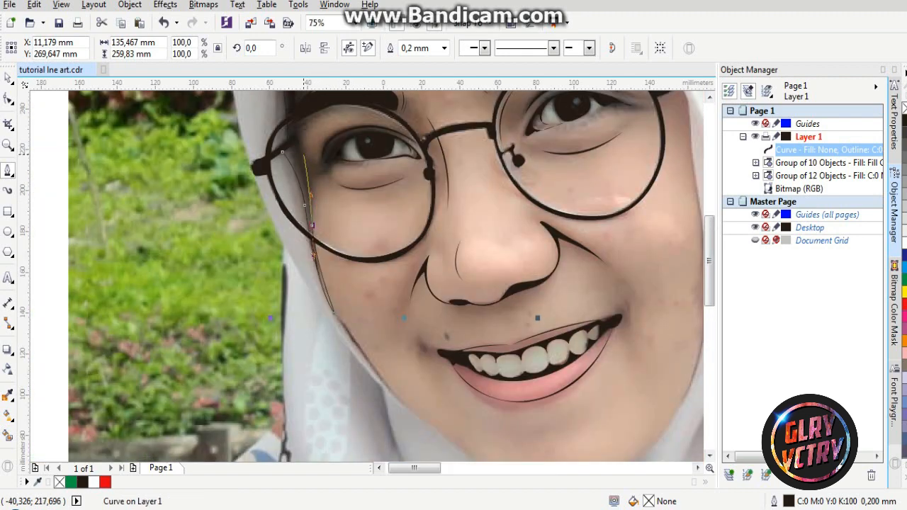
left_click_drag(298, 124, 297, 122)
scroll(312, 198, "down", 2)
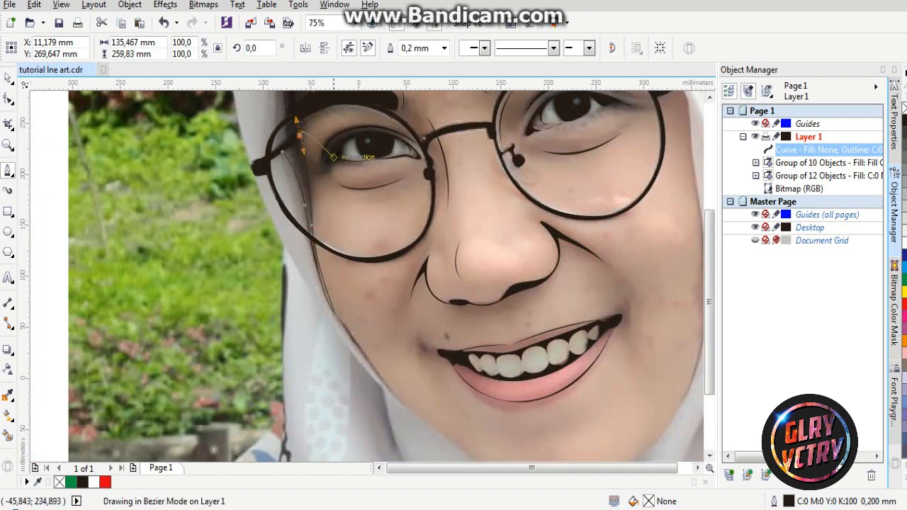
scroll(337, 142, "up", 1)
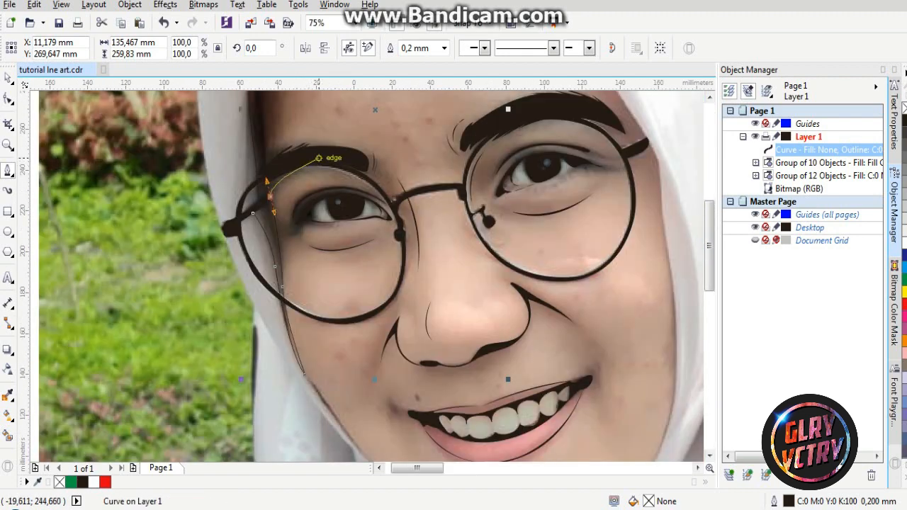
Route the curve through the left-hand eyebrow, up the forehead's edge and along the hairline, closing it at its starting node
left_click_drag(318, 157, 345, 155)
scroll(268, 158, "up", 2)
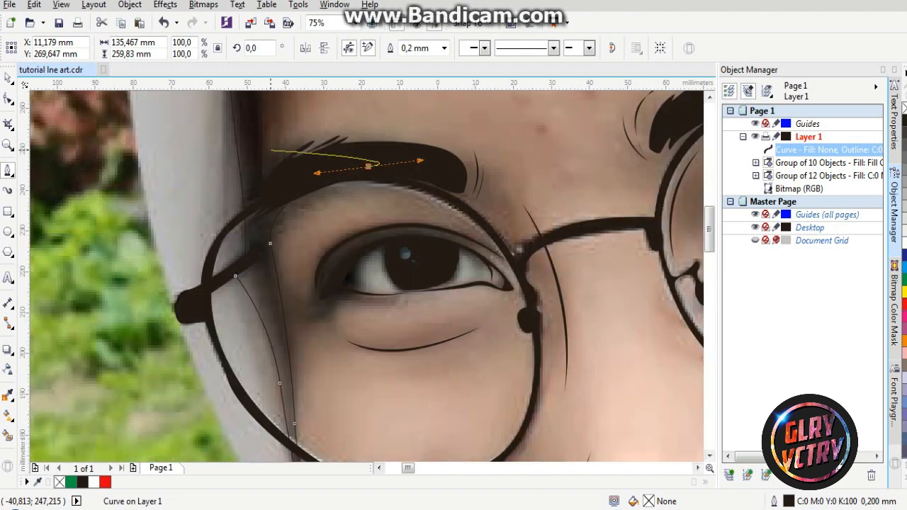
mouse_move(254, 152)
left_mouse_down()
mouse_move(260, 96)
mouse_move(260, 138)
left_mouse_up()
scroll(293, 252, "down", 2)
scroll(293, 251, "down", 1)
scroll(310, 152, "up", 1)
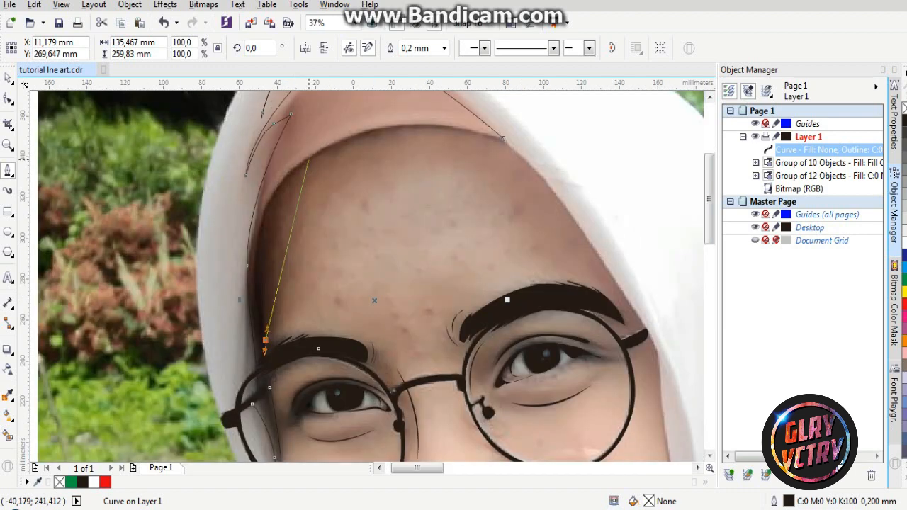
left_click_drag(319, 161, 385, 130)
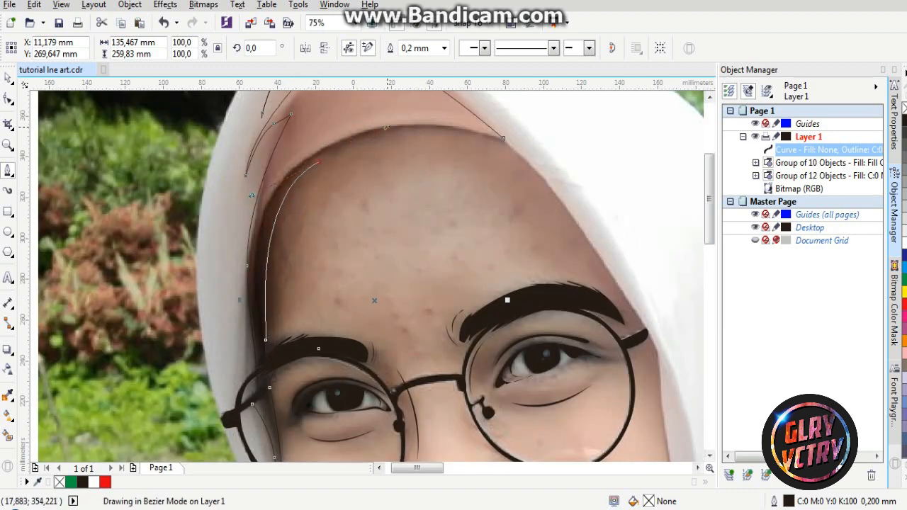
left_click_drag(503, 137, 402, 118)
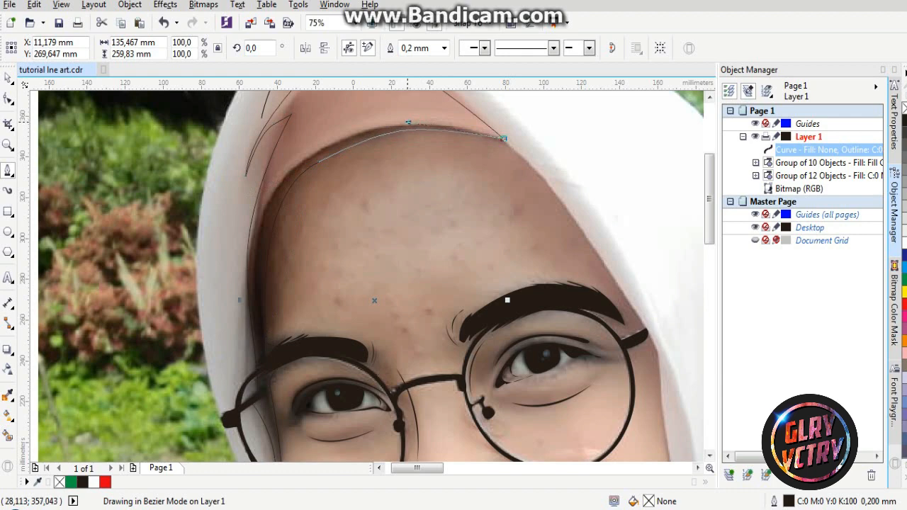
Fill the closed headscarf shadow shape with black (K:100) and remove its outline
scroll(410, 208, "down", 1)
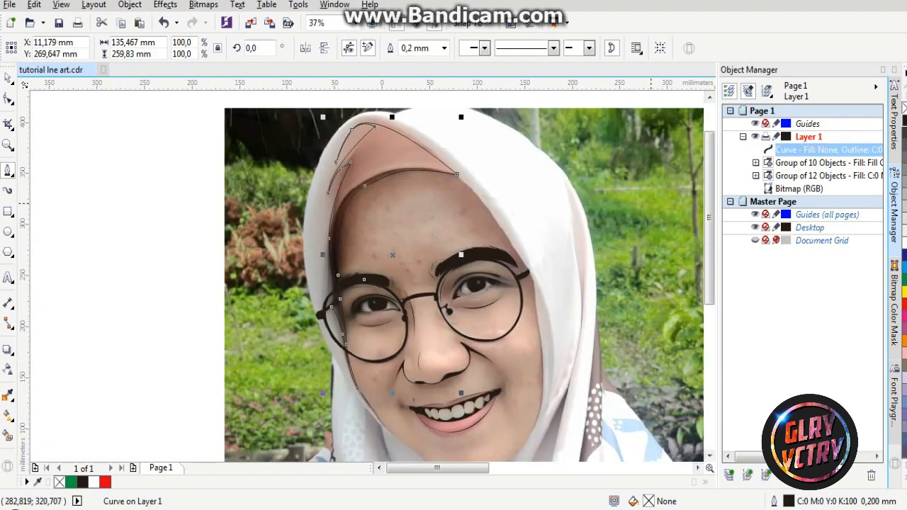
left_click(903, 121)
right_click(903, 107)
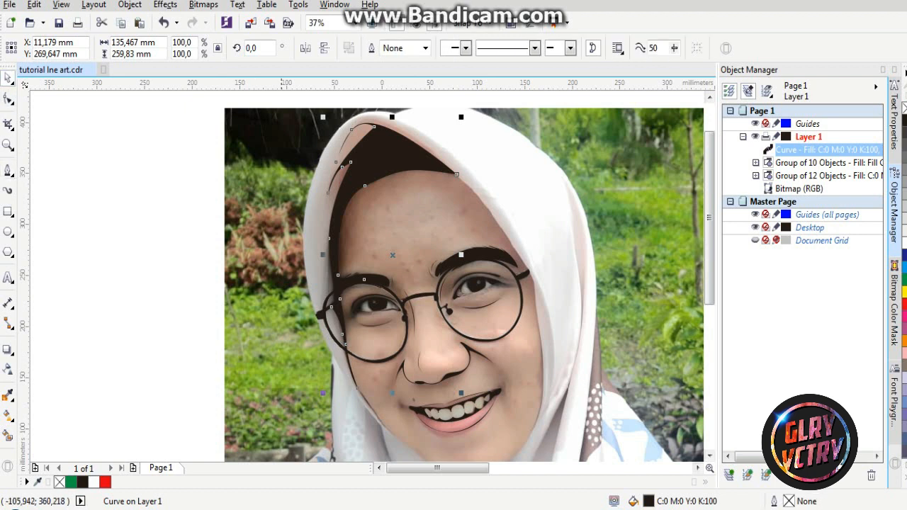
Delete the portrait photo to check the black headscarf shadow with the face line art, and undo the deletion
left_click(281, 161)
key("Delete")
scroll(346, 200, "down", 2)
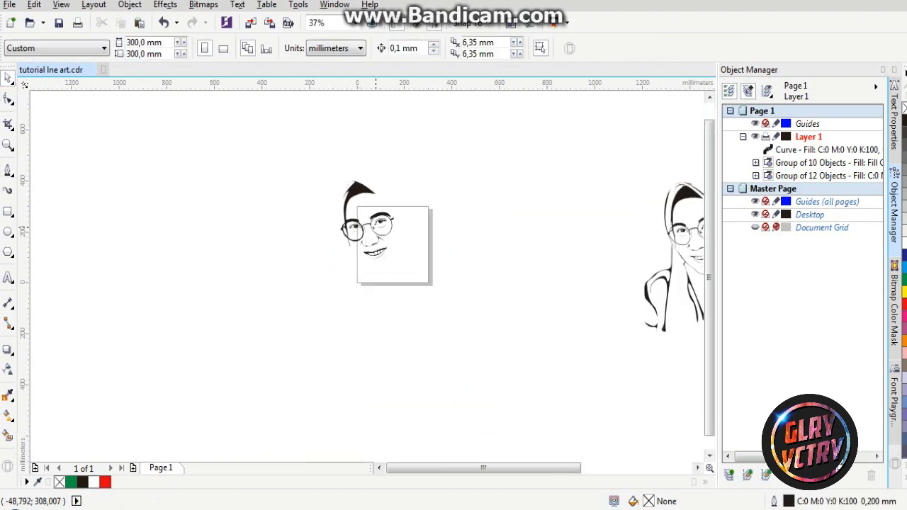
scroll(377, 224, "up", 2)
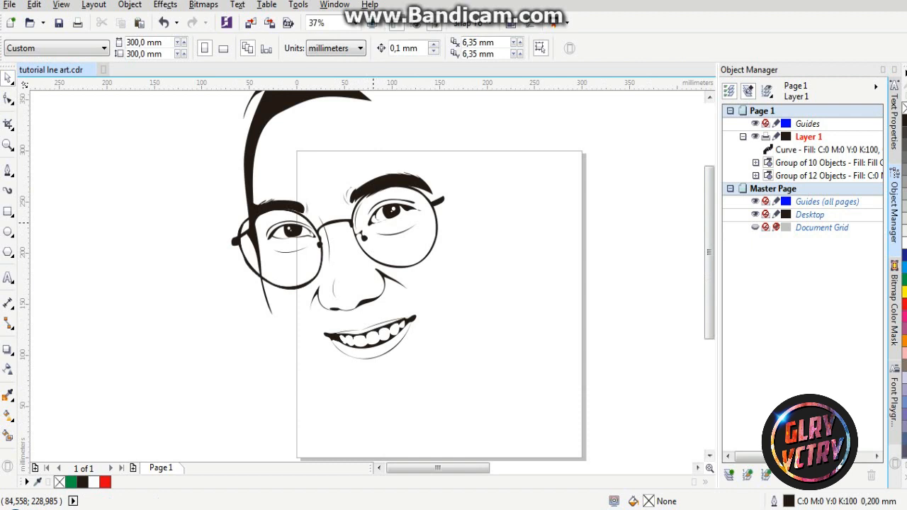
scroll(524, 258, "down", 2)
scroll(524, 259, "up", 2)
scroll(524, 259, "down", 1)
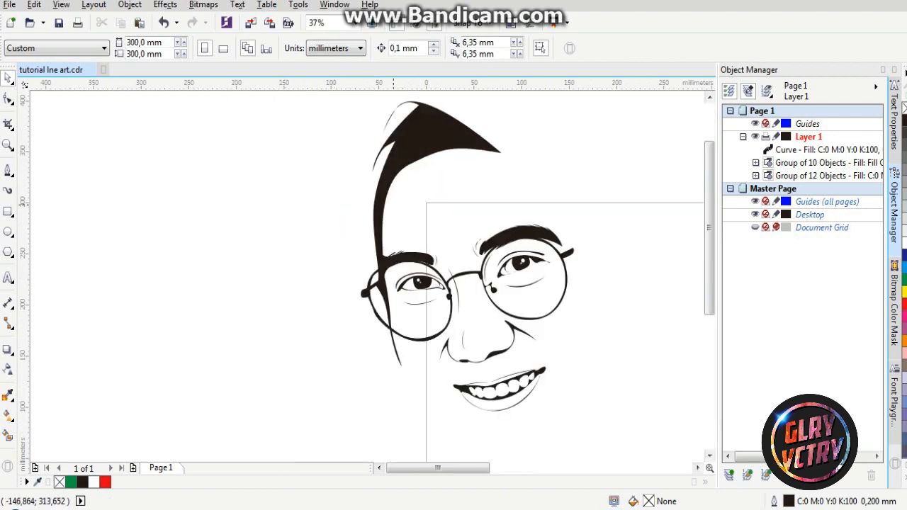
key("ctrl+z")
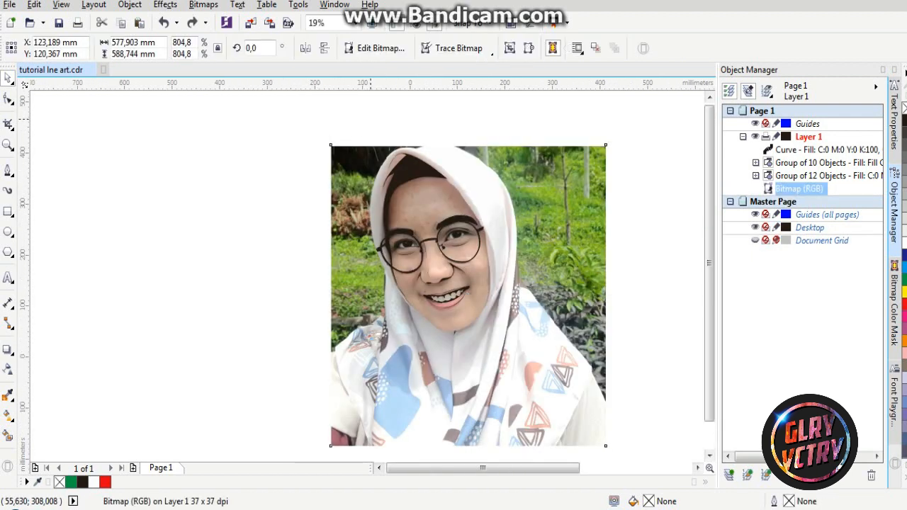
key("Escape")
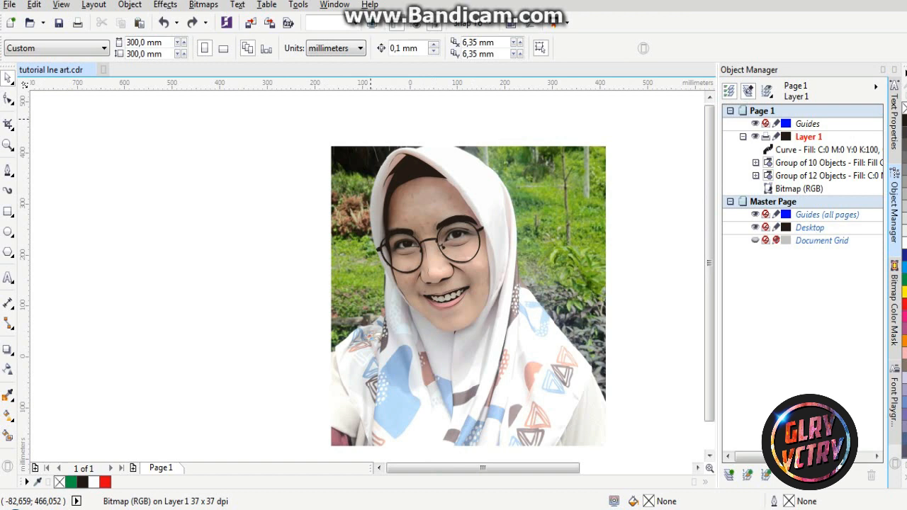
Start a curve at the black scarf shadow above the forehead and trace the right-hand forehead edge down to the glasses arm
key("F5")
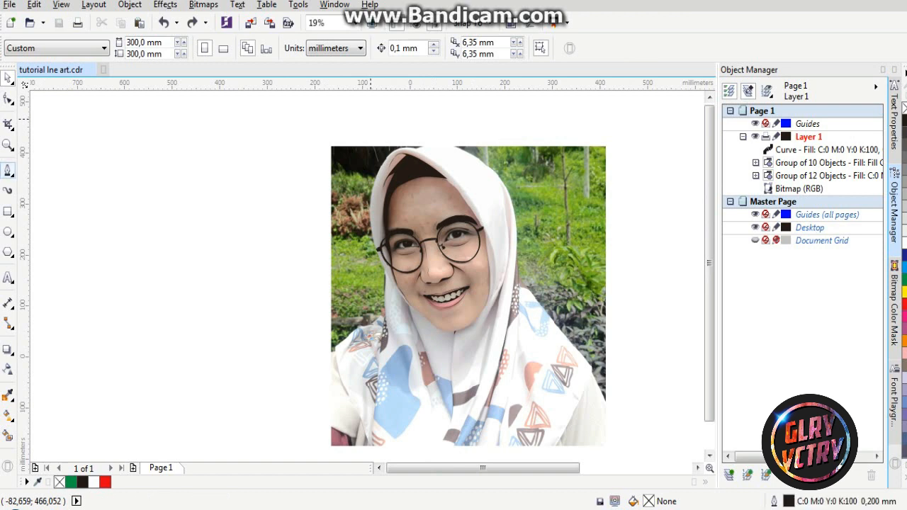
key("ctrl+j")
key("Escape")
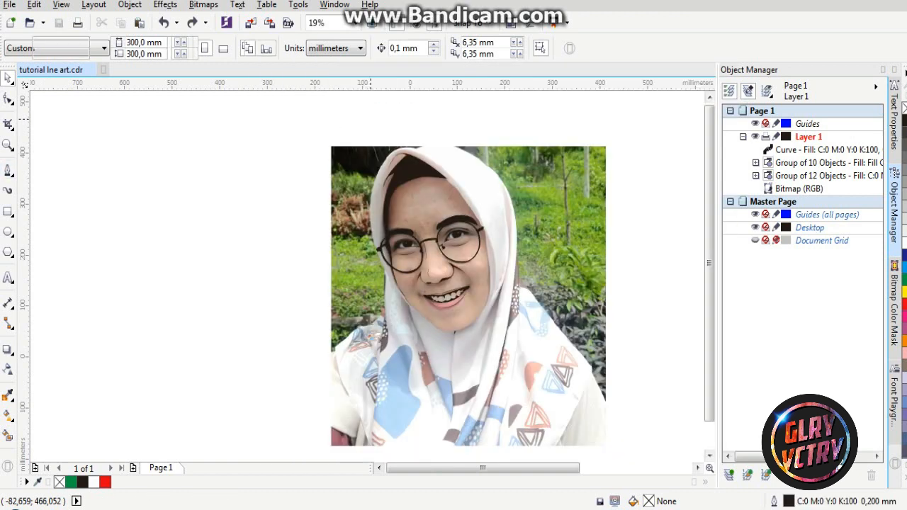
key("F5")
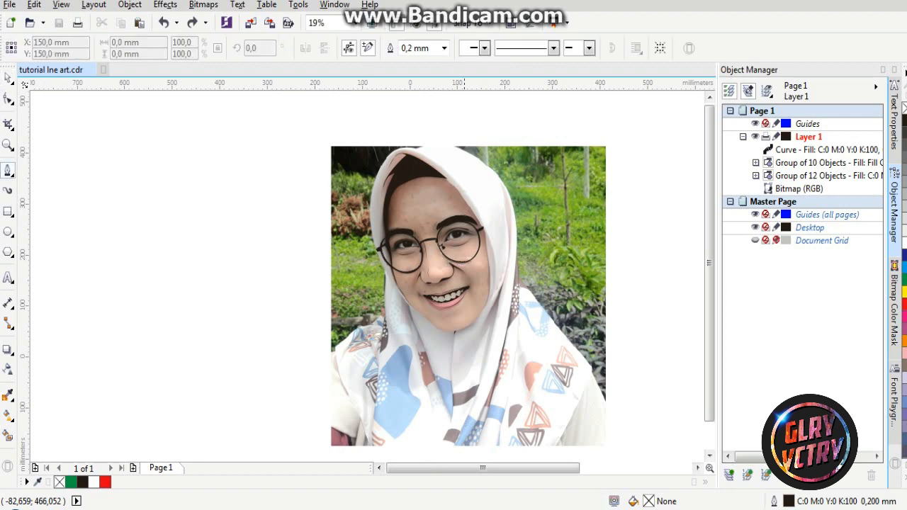
scroll(467, 226, "up", 2)
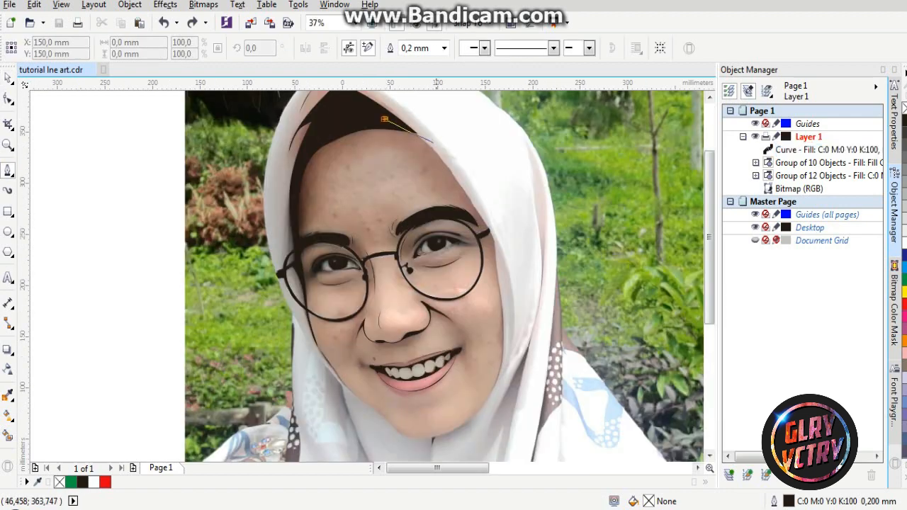
scroll(441, 151, "up", 2)
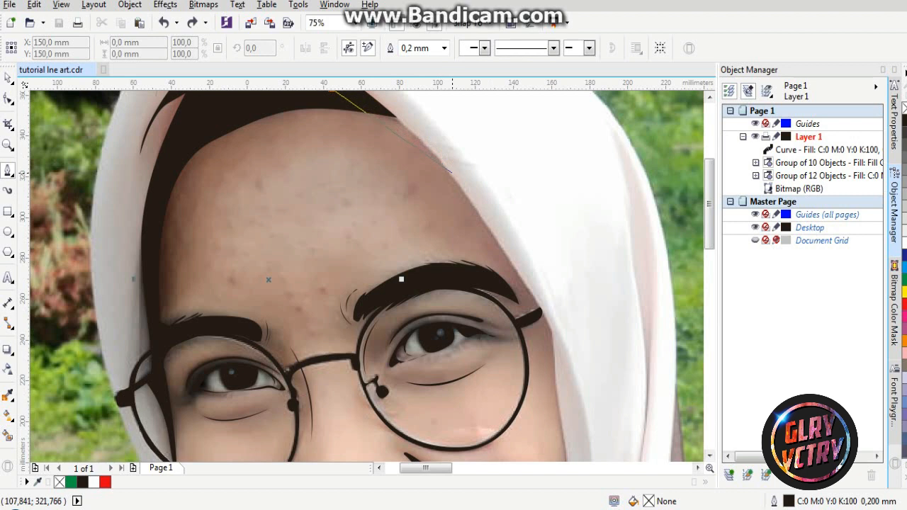
left_click_drag(452, 172, 518, 260)
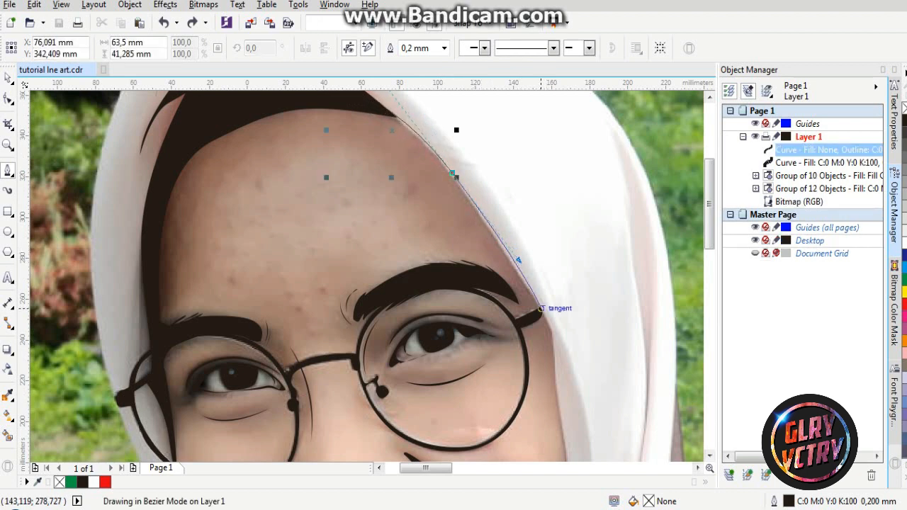
left_click_drag(538, 308, 561, 338)
Continue the curve along the headscarf's right inner edge, from the glasses arm down the cheek to the lower jaw
scroll(533, 223, "down", 2)
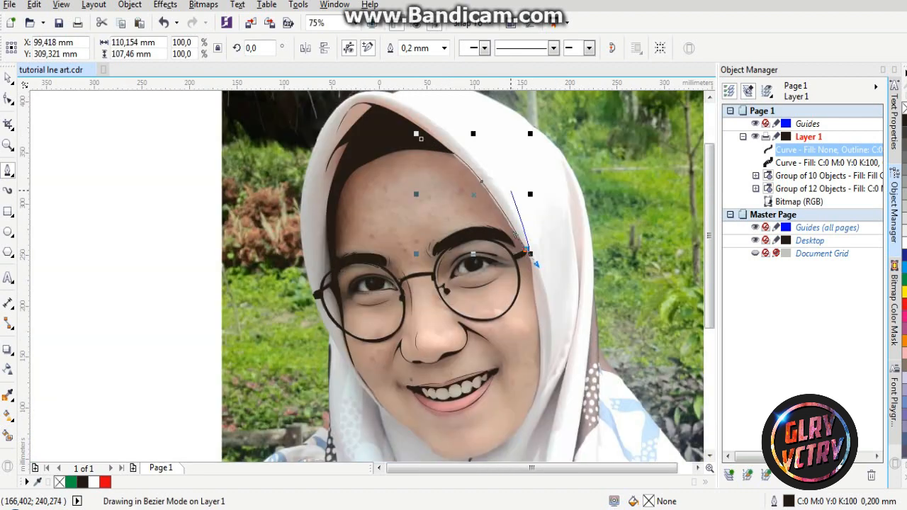
scroll(533, 270, "up", 2)
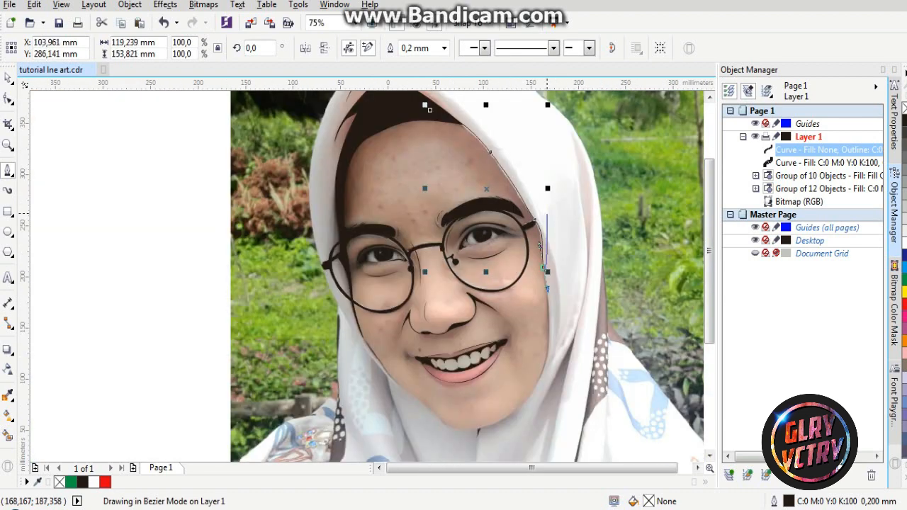
scroll(532, 283, "down", 2)
scroll(546, 287, "up", 2)
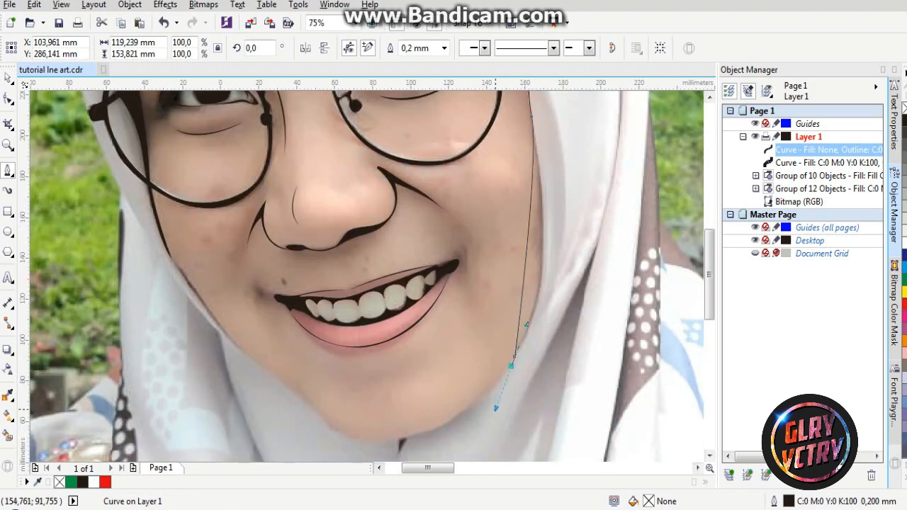
left_click(515, 356)
left_click_drag(512, 355, 466, 420)
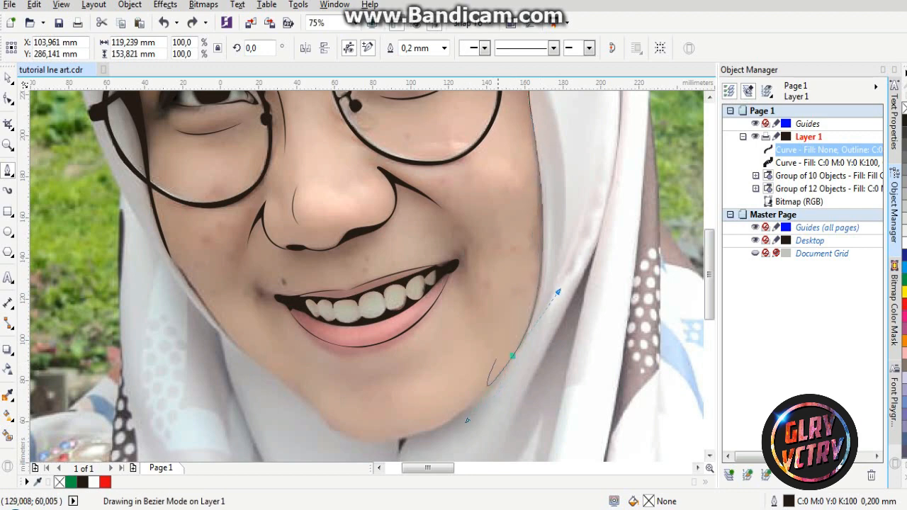
Bend the curve below the chin's right side and into the top of the scarf's central fold
scroll(500, 331, "down", 1)
scroll(501, 373, "down", 1)
scroll(497, 416, "up", 2)
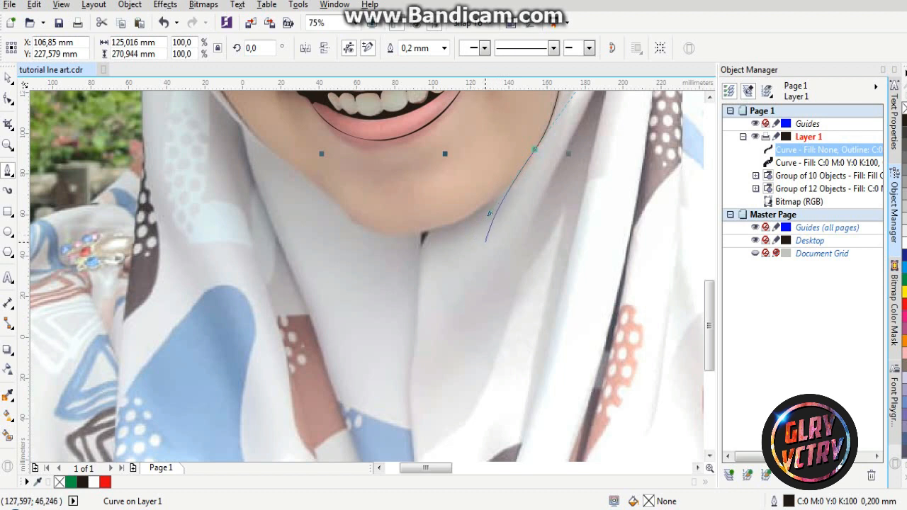
left_click(485, 241)
left_click_drag(425, 256, 428, 230)
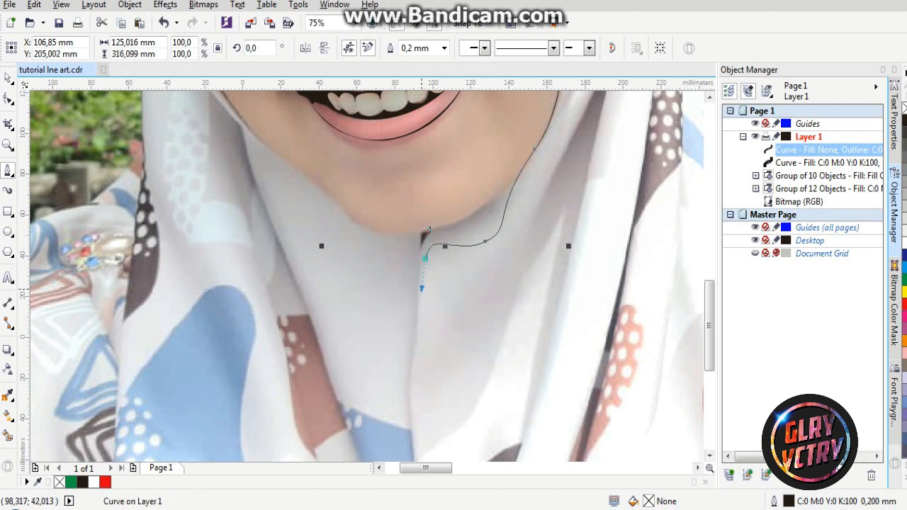
Trace the scarf's central fold from under the chin down to the photo's lower edge
scroll(428, 230, "down", 1)
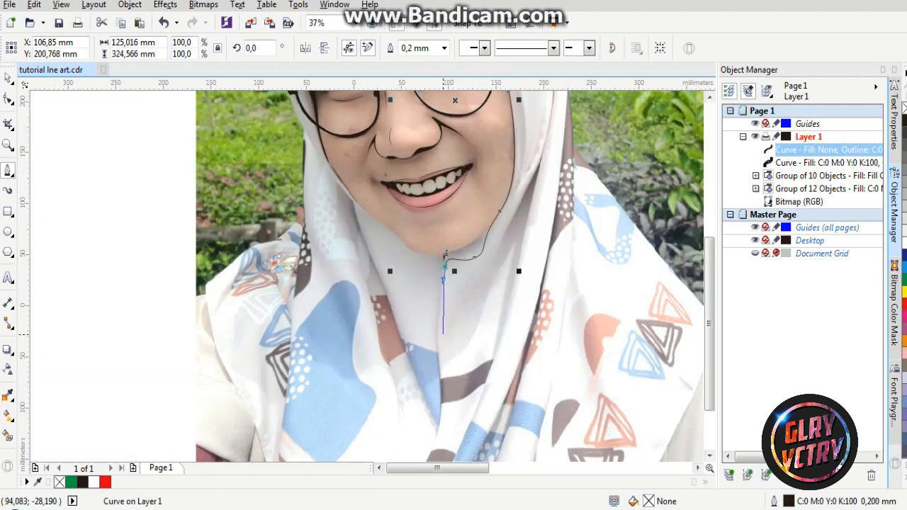
scroll(443, 326, "up", 1)
left_click(438, 332)
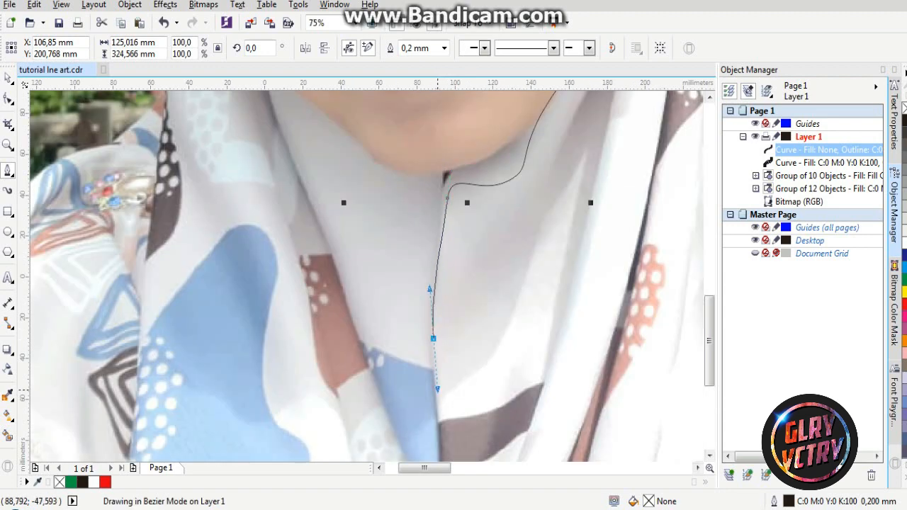
scroll(486, 262, "down", 2)
scroll(473, 353, "up", 1)
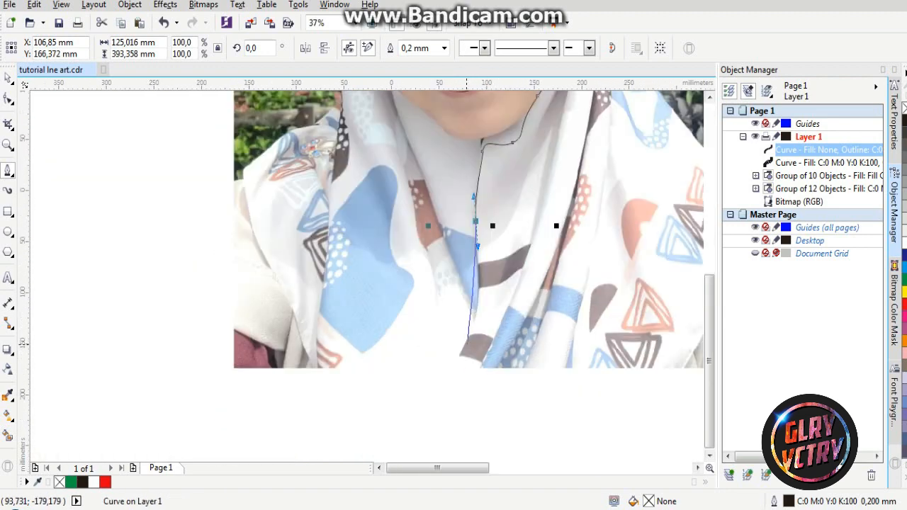
left_click_drag(454, 362, 417, 401)
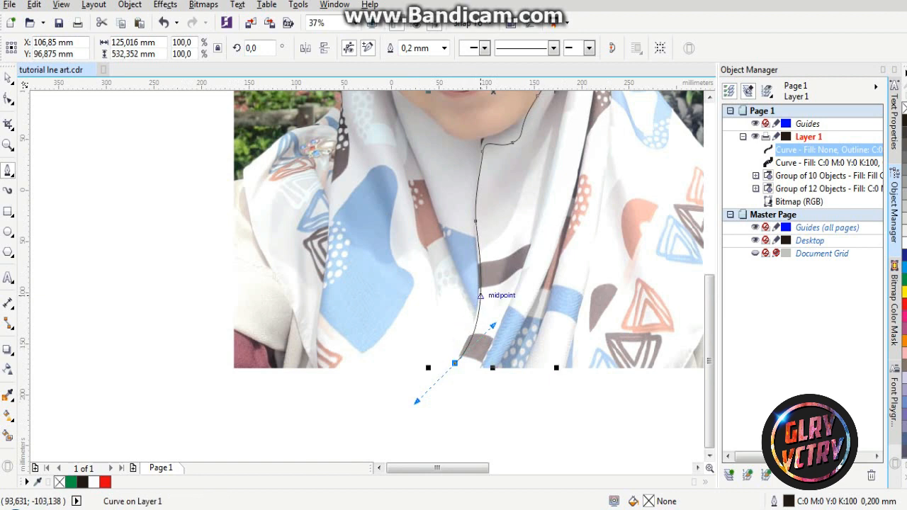
Bring the curve back up closely beside the central fold line and out to the chin's left underside
mouse_move(473, 318)
left_mouse_down()
mouse_move(480, 310)
mouse_move(481, 322)
mouse_move(480, 285)
left_mouse_up()
left_click_drag(482, 199, 467, 178)
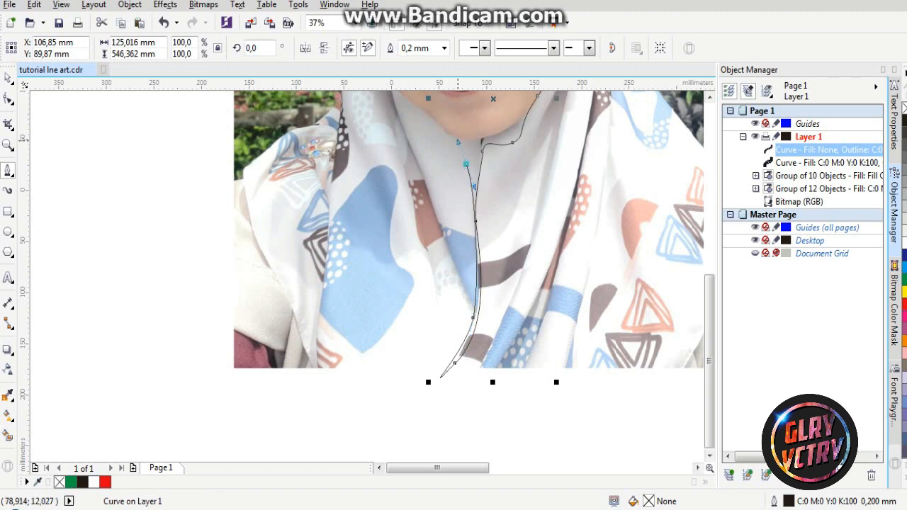
scroll(466, 165, "down", 2)
scroll(493, 244, "up", 1)
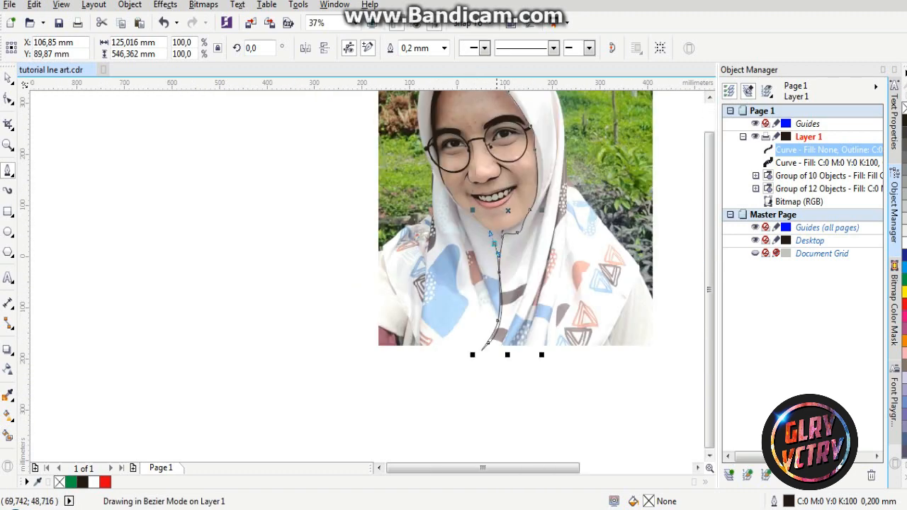
scroll(477, 221, "up", 3)
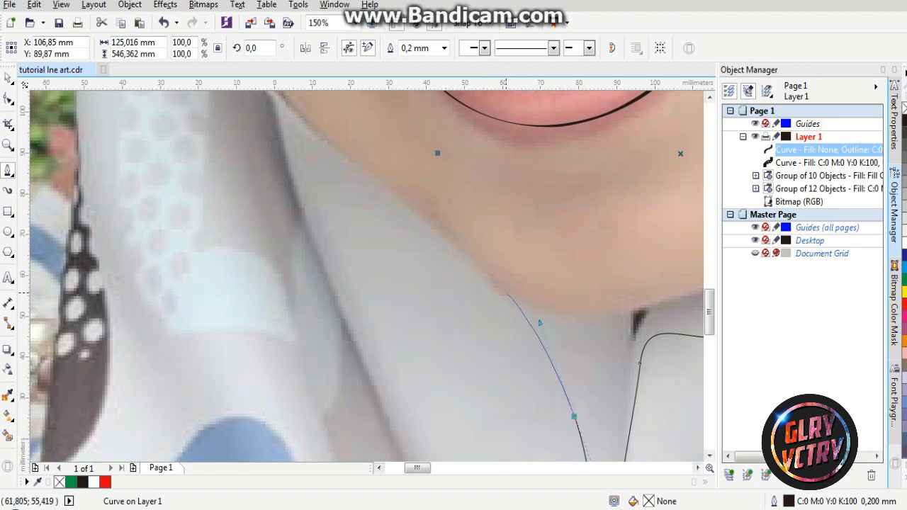
left_click_drag(506, 293, 468, 273)
Follow the left jaw edge up to the end of the black cheek line and turn back down just inside it
scroll(468, 272, "down", 2)
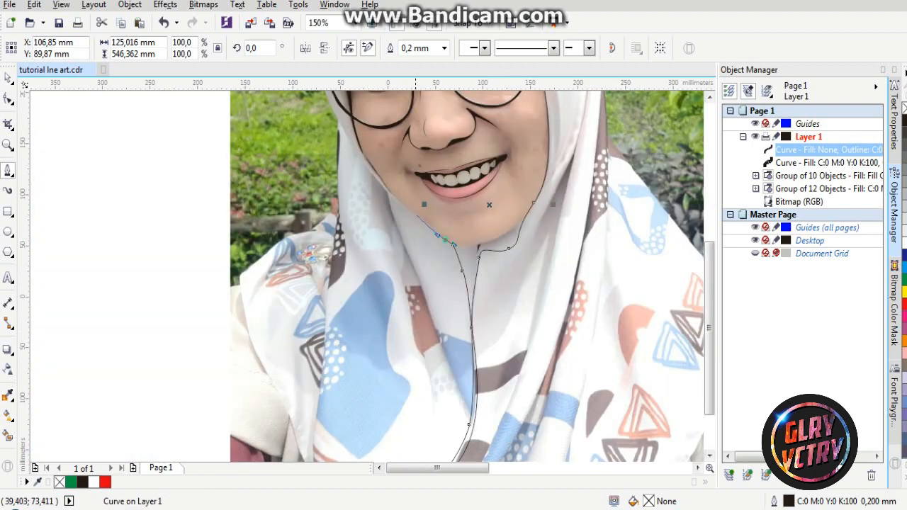
scroll(551, 252, "up", 2)
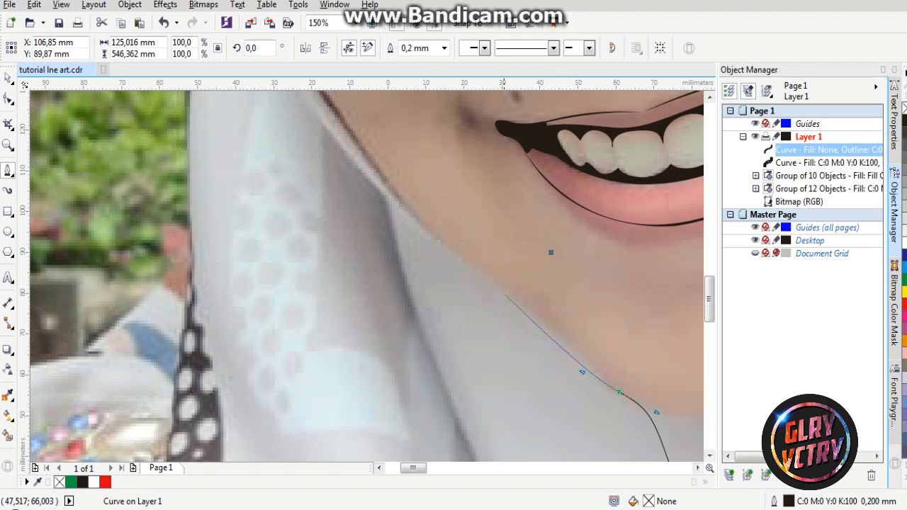
scroll(436, 267, "down", 2)
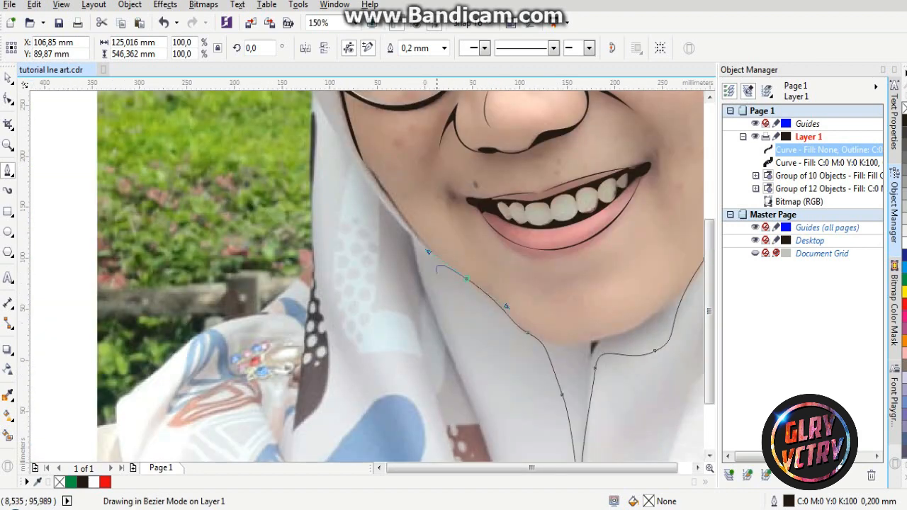
scroll(436, 267, "down", 2)
scroll(396, 205, "up", 3)
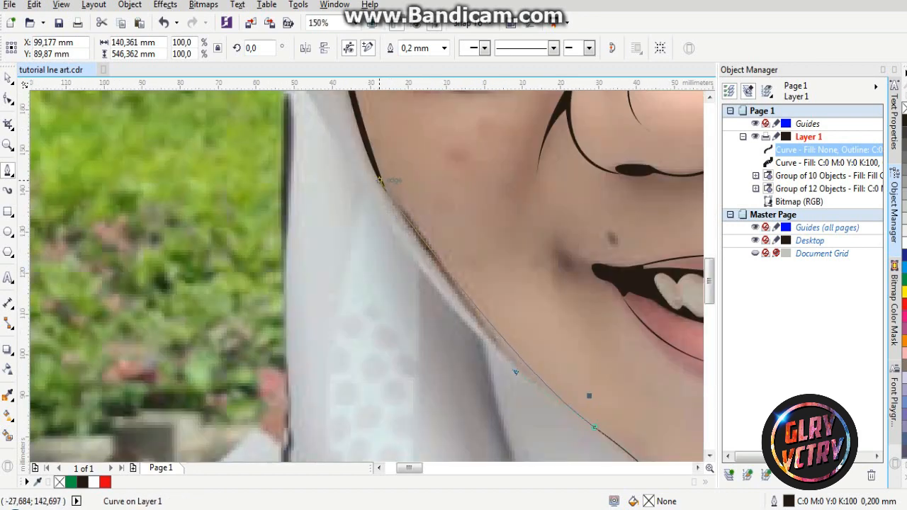
left_click_drag(379, 180, 369, 136)
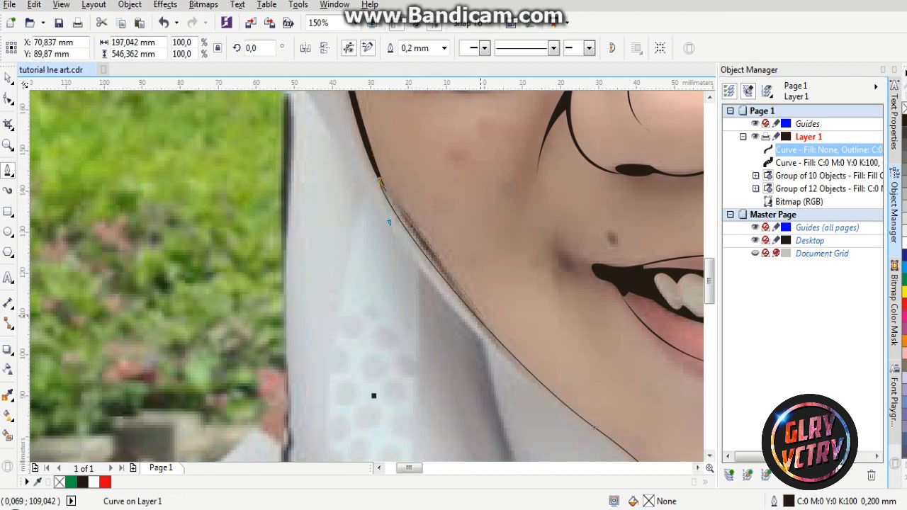
left_click(488, 323)
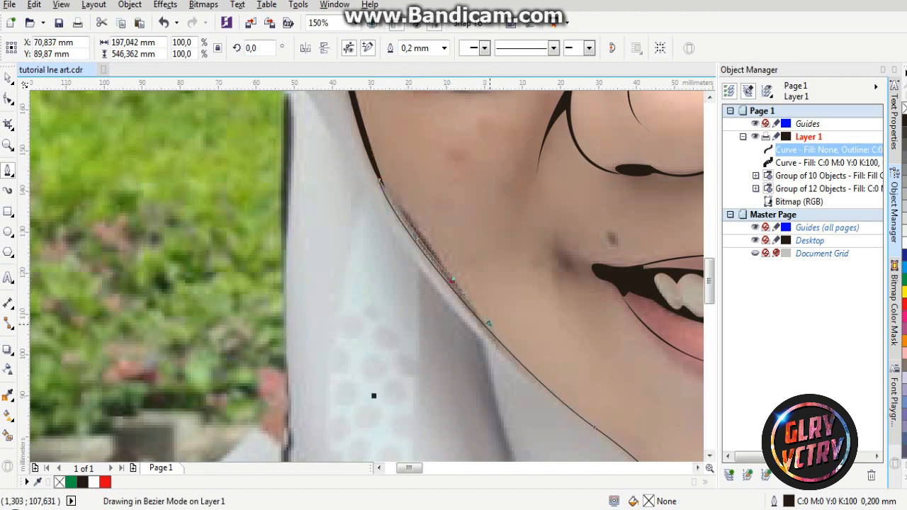
scroll(375, 170, "down", 3)
scroll(286, 196, "up", 2)
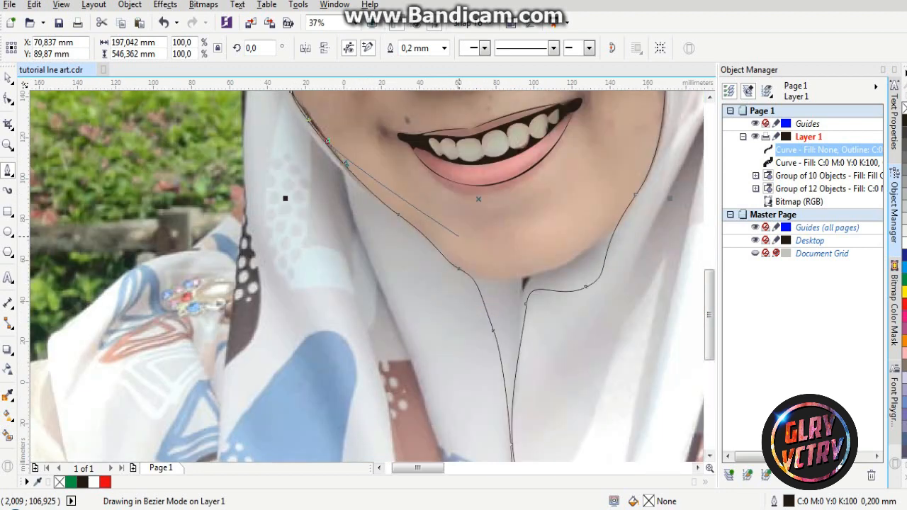
scroll(158, 182, "up", 2)
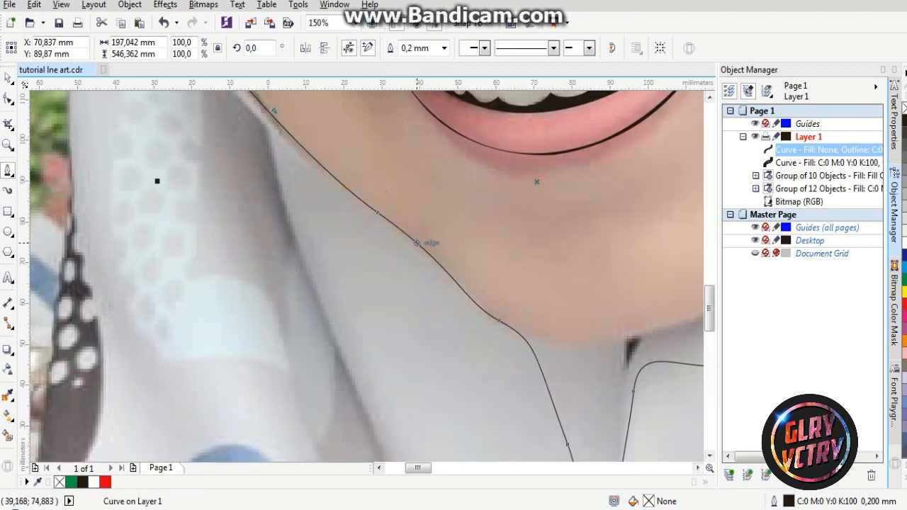
left_click_drag(418, 243, 421, 241)
left_click(424, 245)
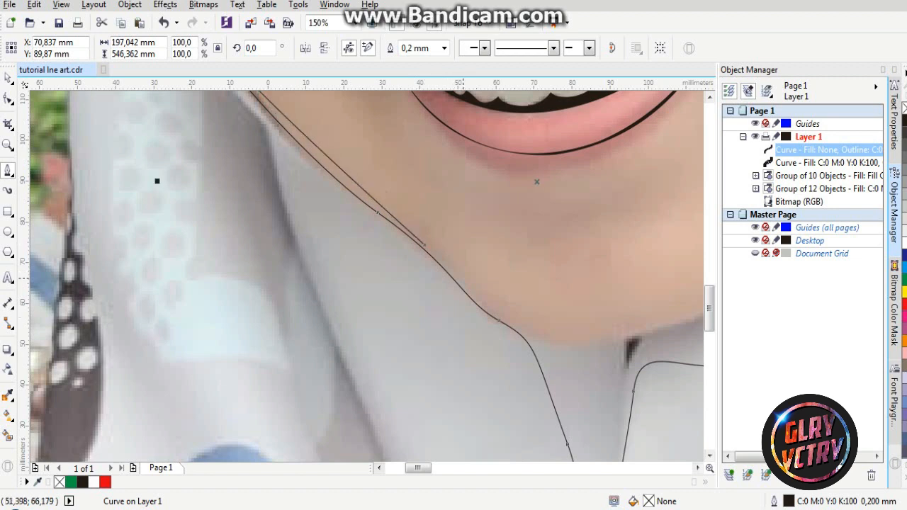
key("ctrl+z")
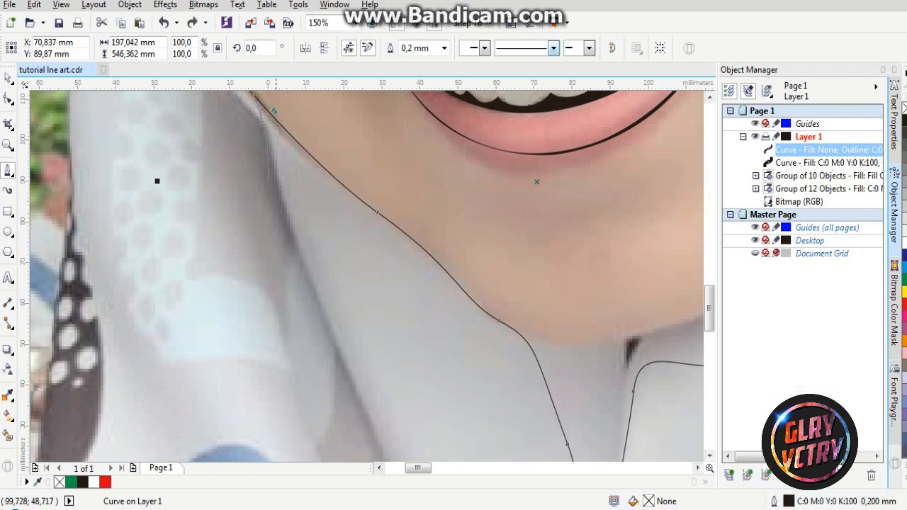
Run the returning curve down the left jaw, slightly inside the first line, and around beneath the chin
scroll(320, 154, "up", 2)
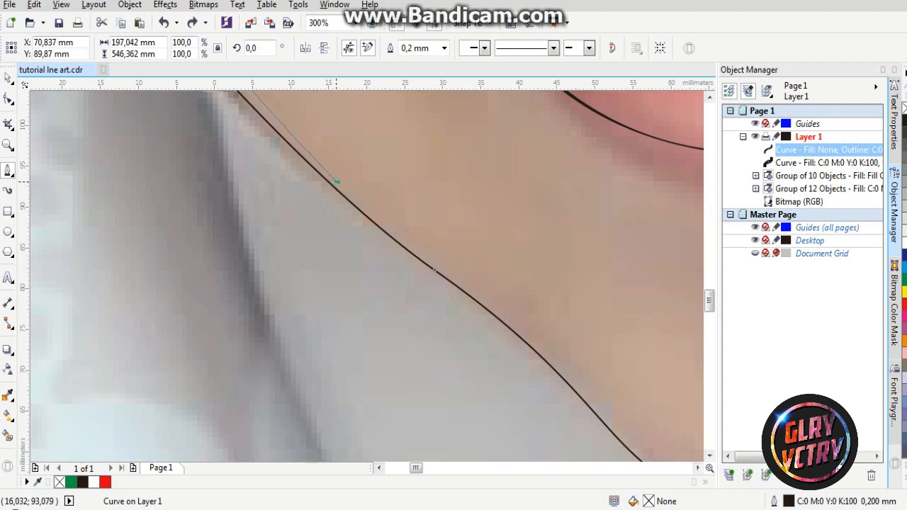
scroll(420, 228, "down", 4)
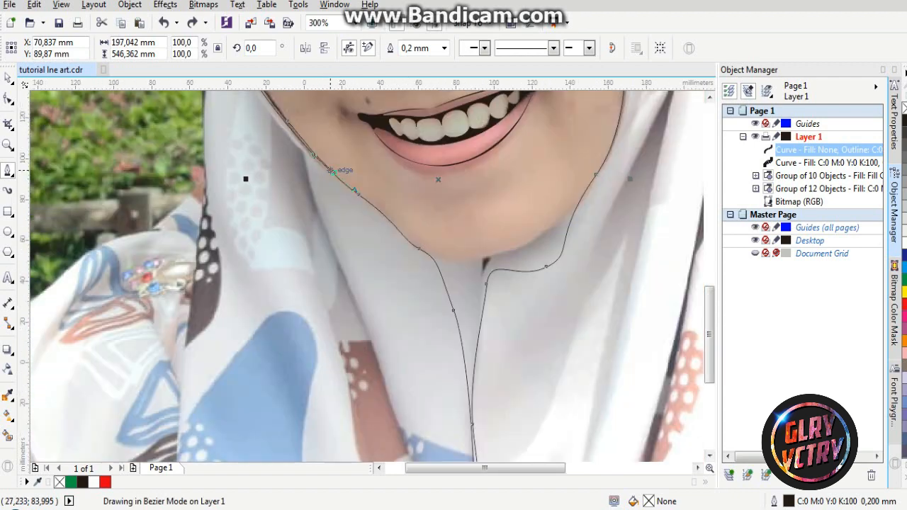
scroll(420, 228, "up", 1)
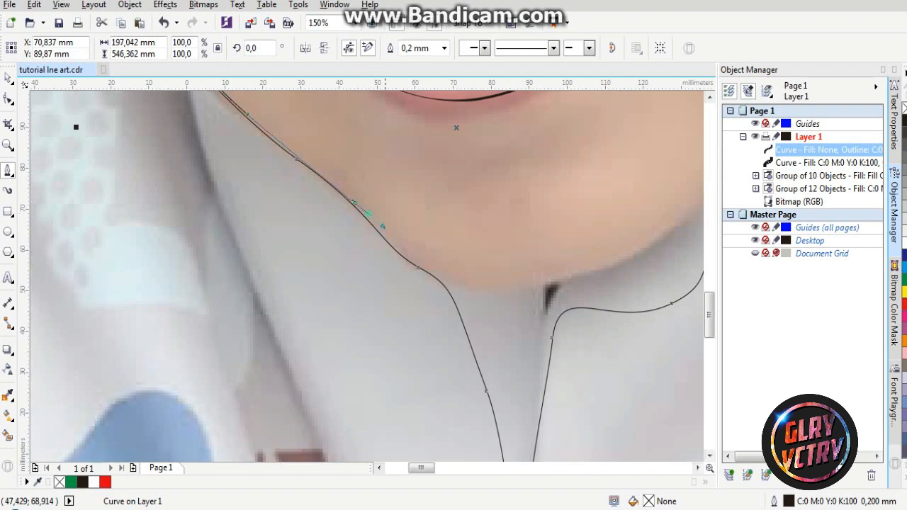
left_click(368, 212)
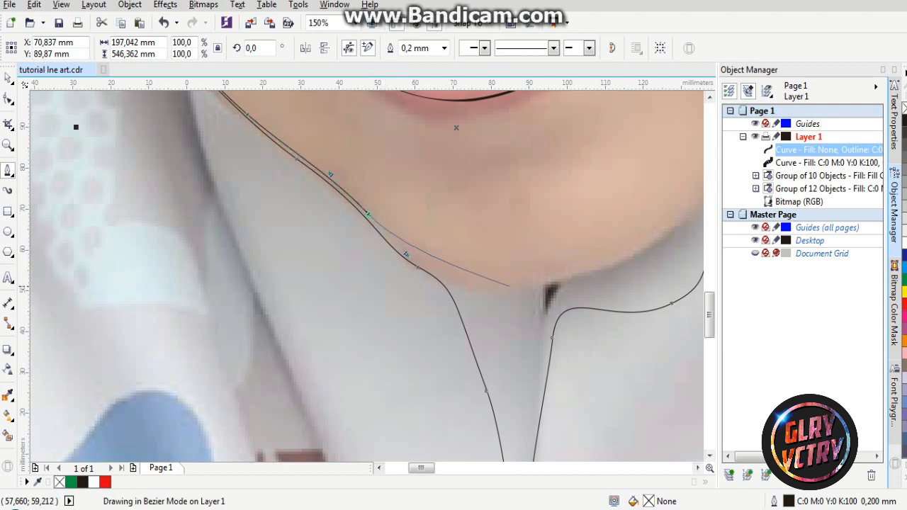
left_click_drag(515, 286, 612, 286)
Continue the curve beneath the chin and up the right jaw and cheek, slightly inside the first line
scroll(612, 287, "down", 3)
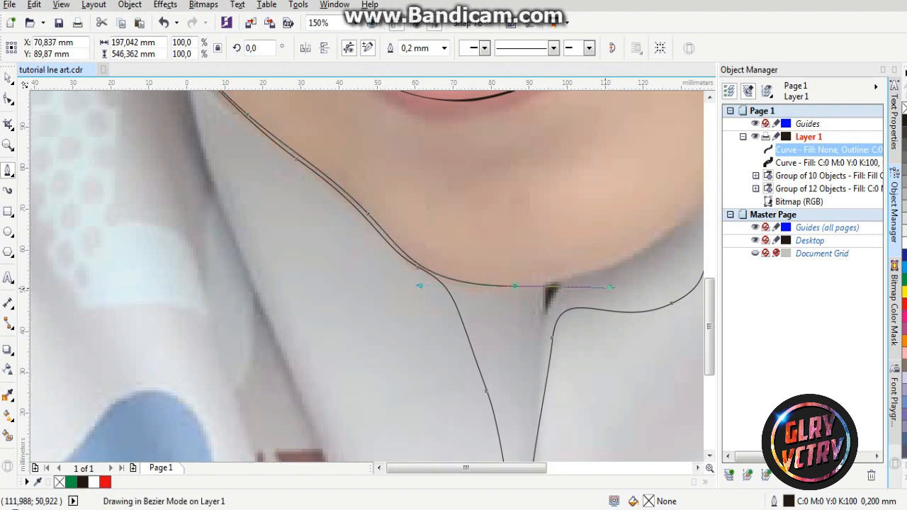
scroll(636, 246, "up", 1)
scroll(586, 292, "up", 1)
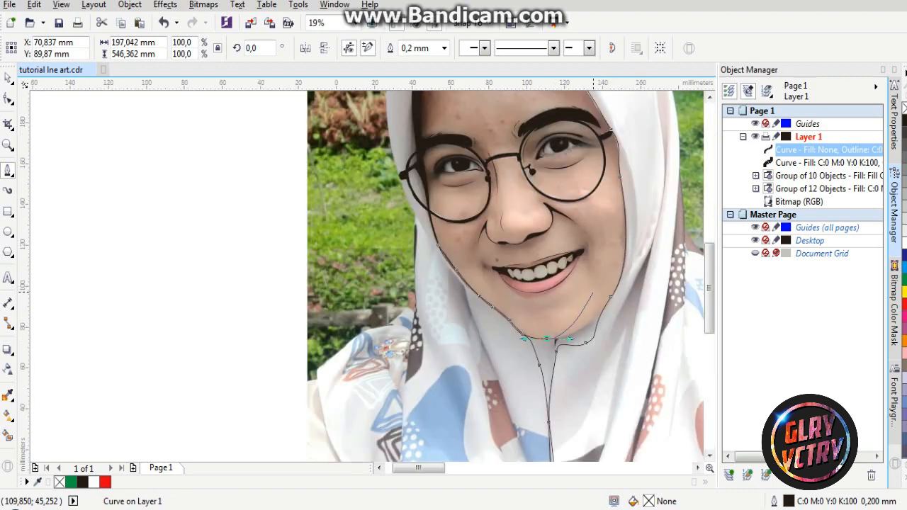
left_click_drag(602, 334, 622, 314)
scroll(643, 212, "down", 1)
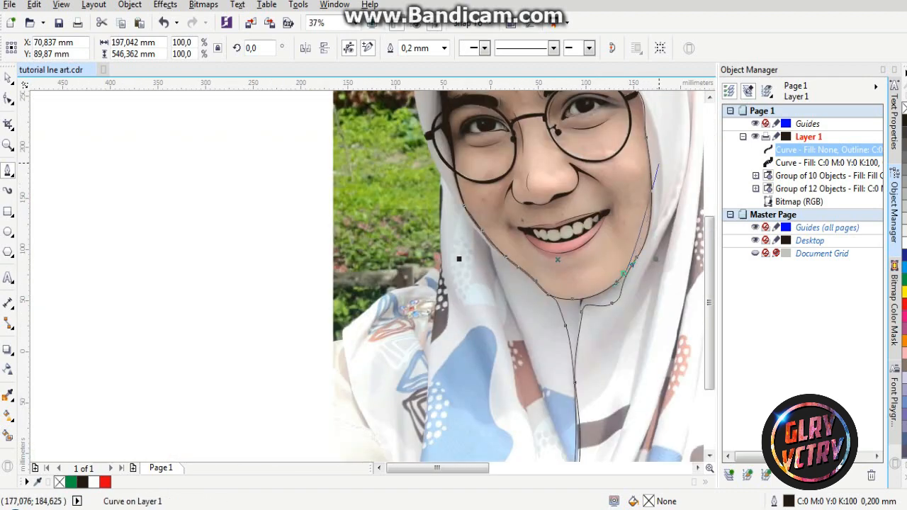
scroll(655, 177, "up", 1)
scroll(641, 262, "up", 1)
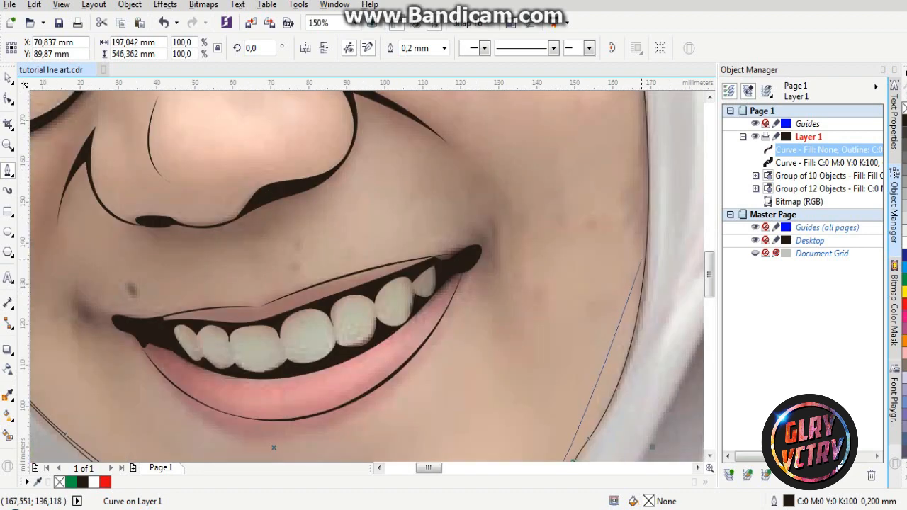
left_click_drag(641, 259, 641, 151)
scroll(615, 345, "down", 1)
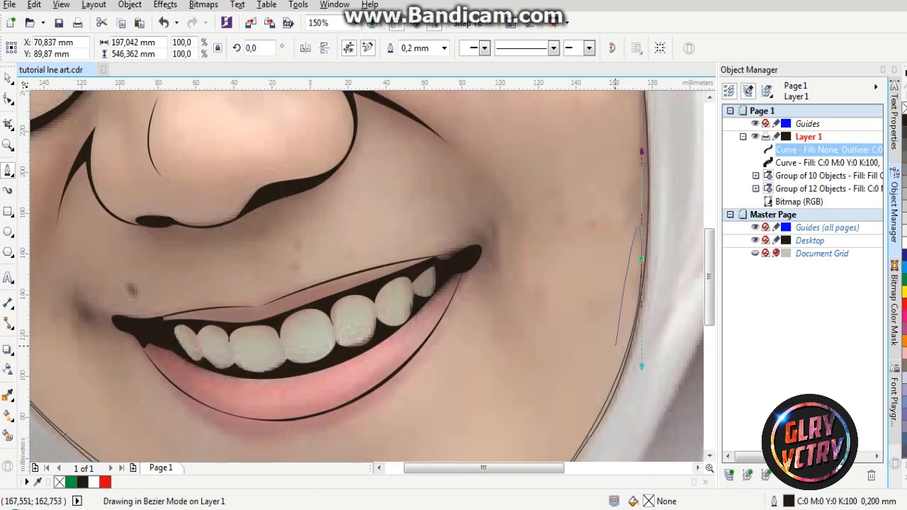
Follow the right face edge up past the glasses lens to the end of the glasses' arm
scroll(616, 319, "down", 1)
scroll(618, 297, "up", 1)
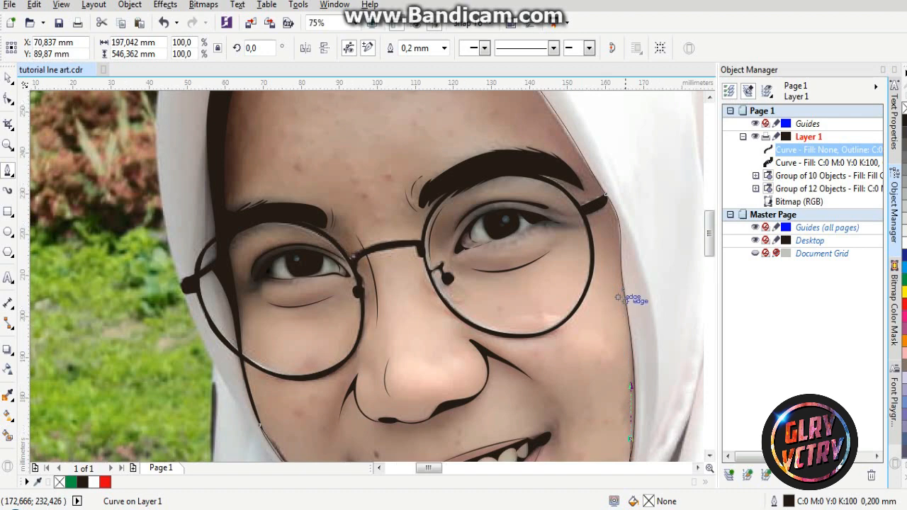
scroll(618, 297, "up", 1)
left_click_drag(617, 293, 603, 226)
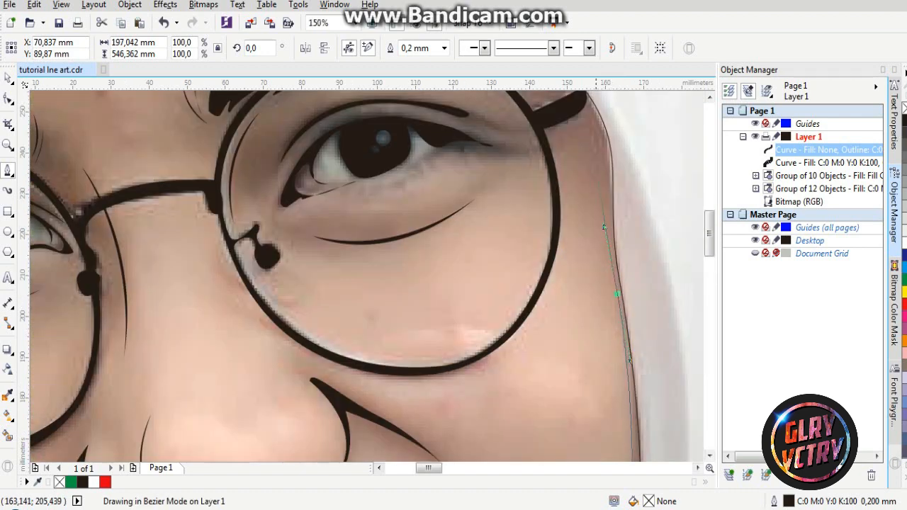
scroll(603, 227, "down", 1)
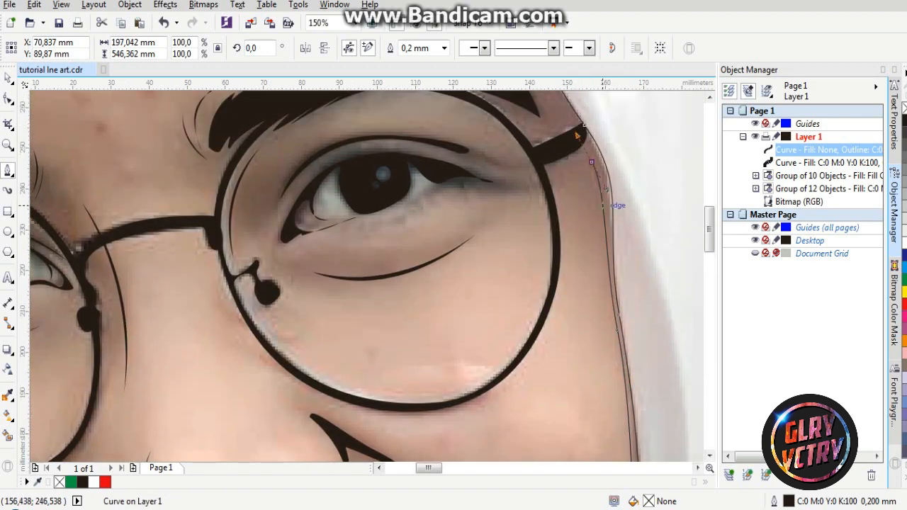
scroll(600, 204, "down", 3)
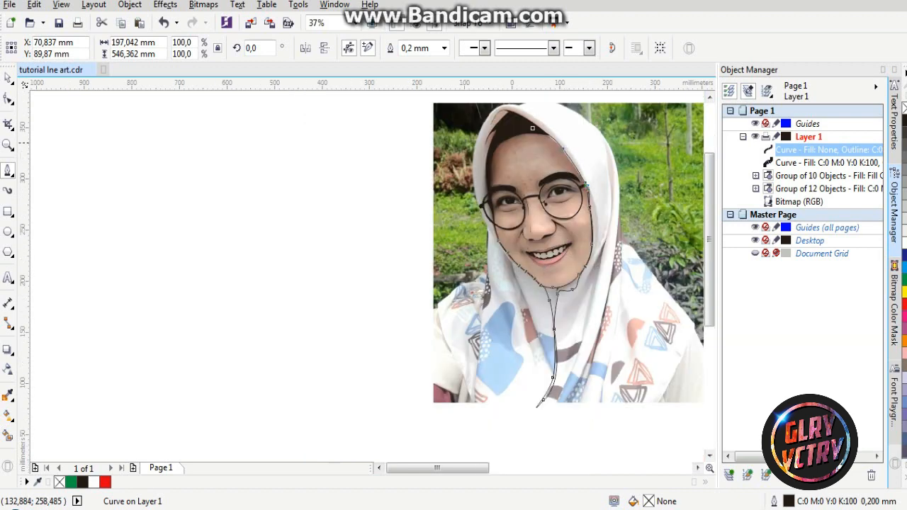
Close the scarf-edge curve within the black area above the forehead and fill the shape with black
scroll(595, 184, "up", 2)
scroll(603, 172, "down", 1)
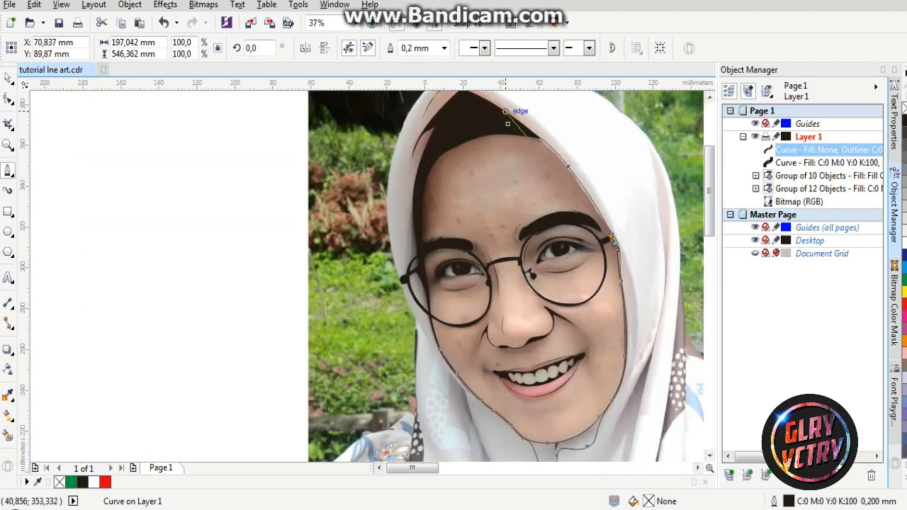
scroll(629, 222, "up", 1)
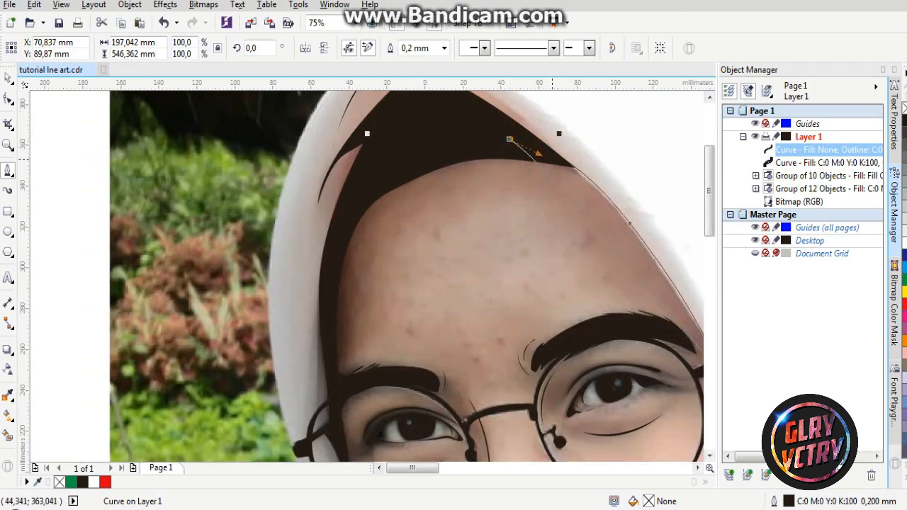
mouse_move(538, 154)
left_mouse_down()
mouse_move(647, 192)
mouse_move(623, 186)
mouse_move(608, 162)
left_mouse_up()
left_click(903, 114)
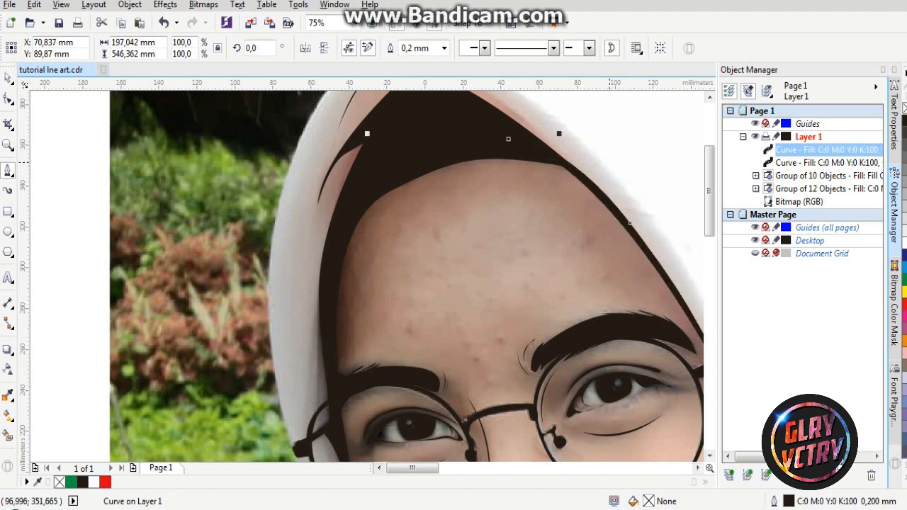
Delete the reference photo to inspect the line art on its own, and undo the deletion
key("F4")
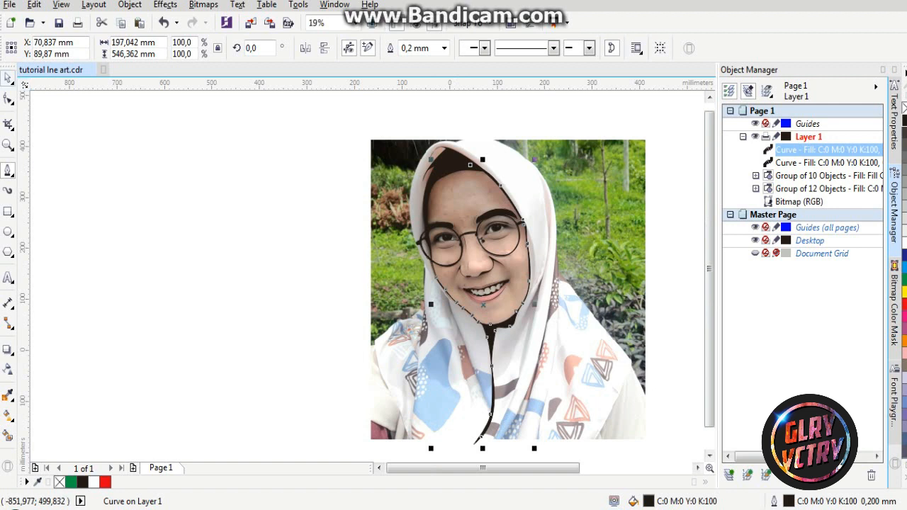
left_click(7, 76)
left_click_drag(566, 133, 344, 442)
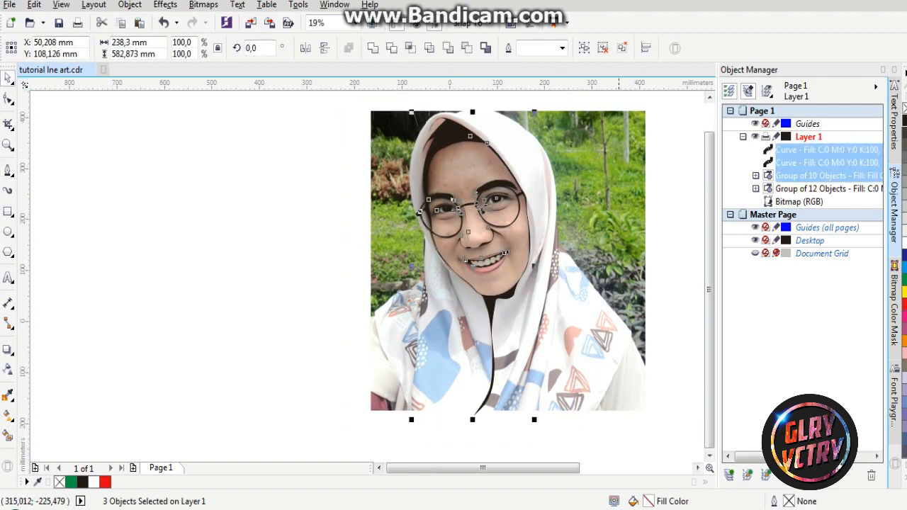
left_click(577, 303)
key("Delete")
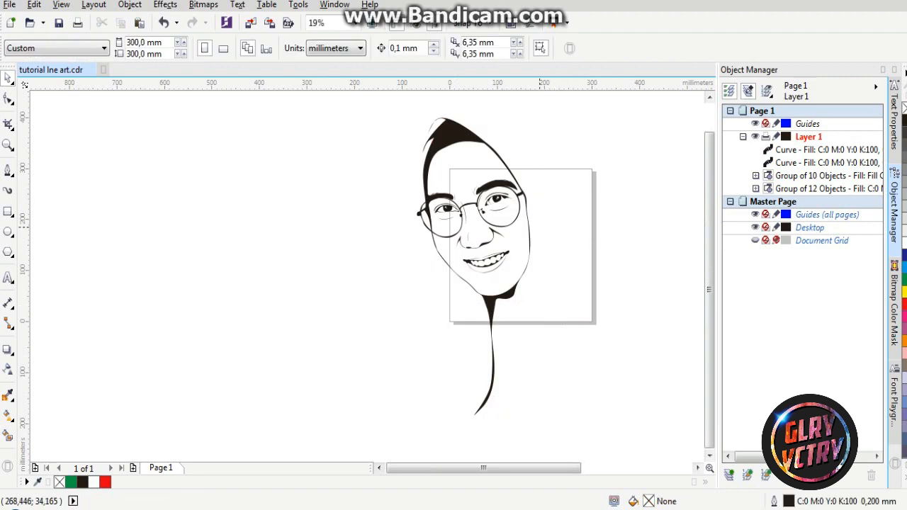
scroll(490, 195, "up", 1)
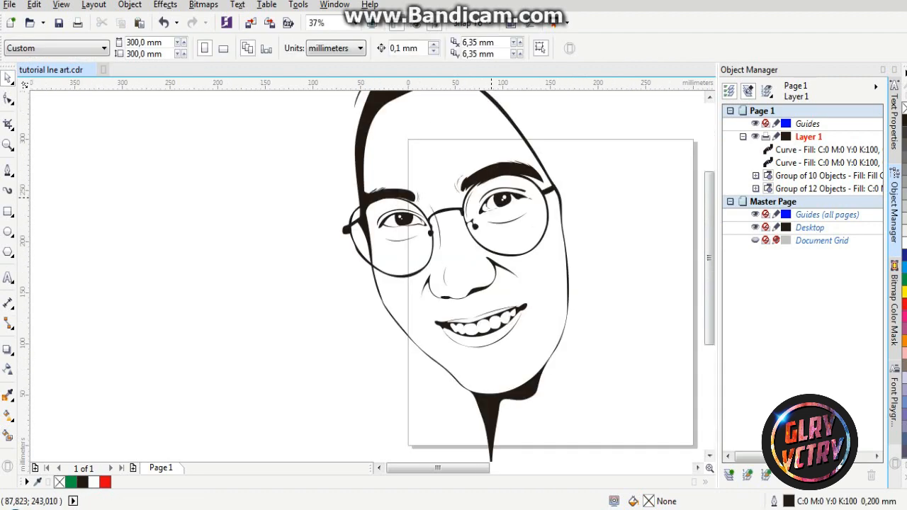
scroll(493, 193, "down", 1)
key("ctrl+z")
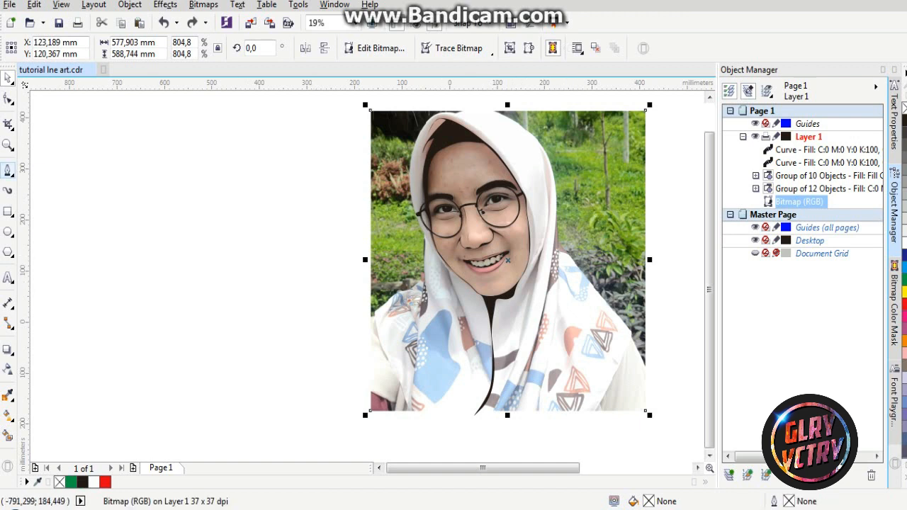
Start a new curve beside the left cheek line, follow it to the jaw and turn back into the scarf fold
key("F5")
scroll(479, 326, "up", 1)
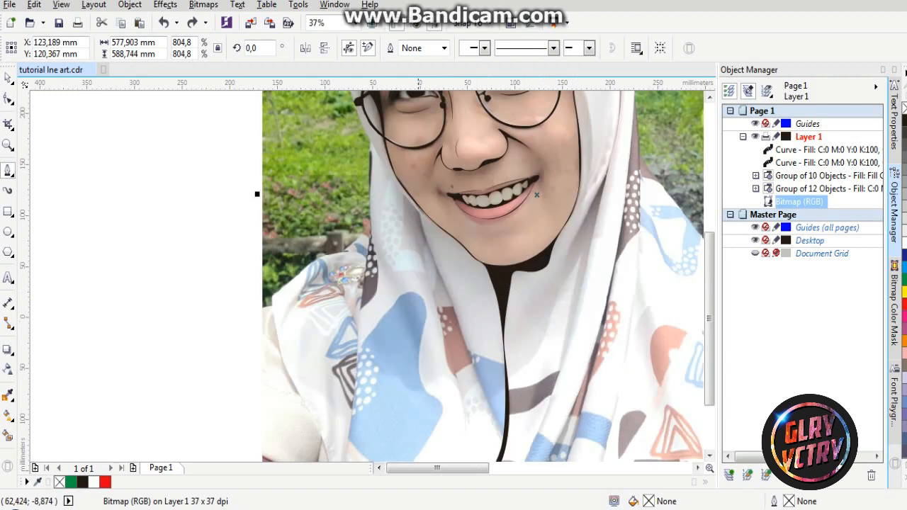
scroll(410, 206, "up", 1)
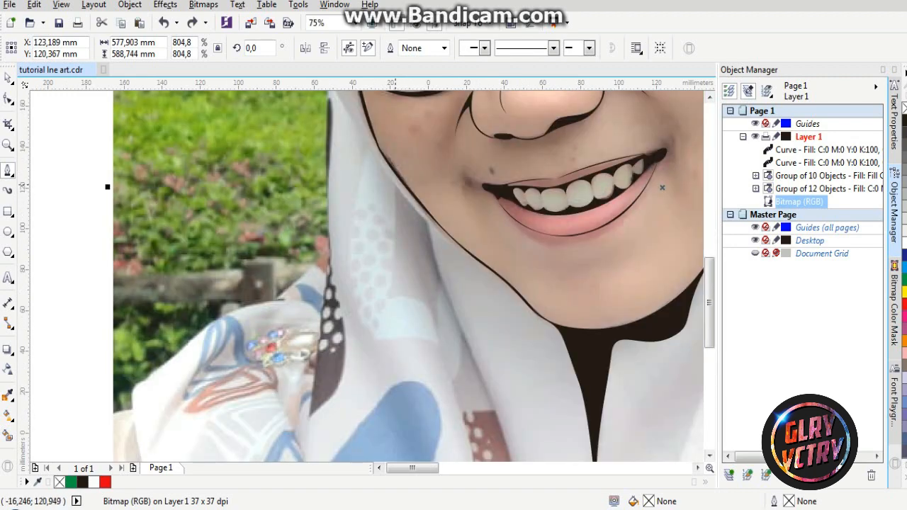
left_click(396, 184)
left_click(454, 240)
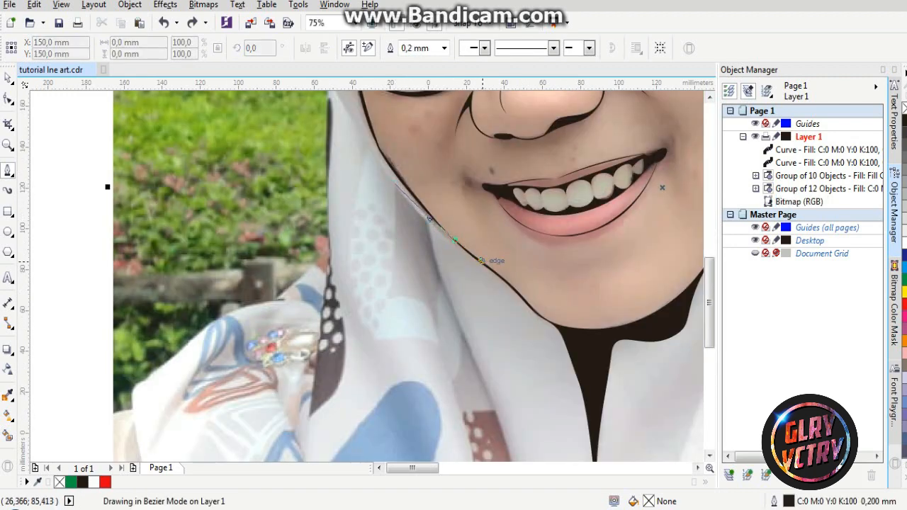
double_click(454, 239)
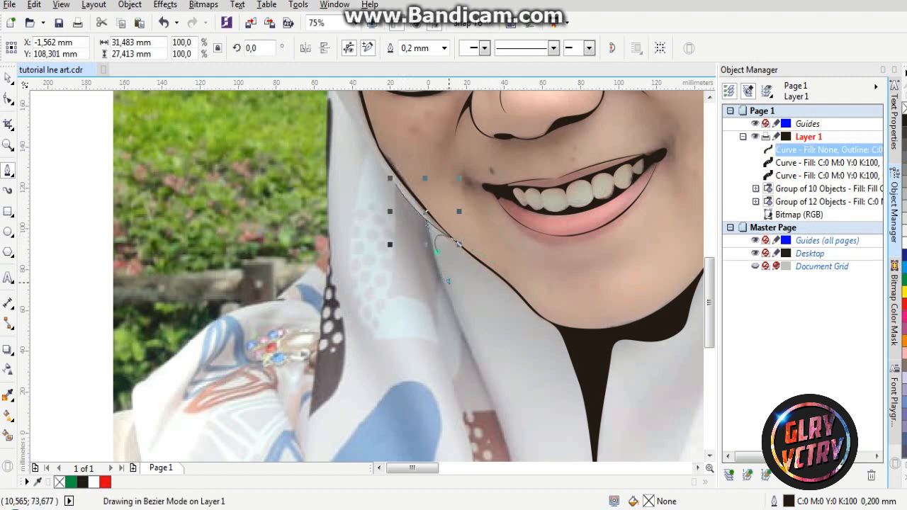
Run the curve down the scarf's left inner fold until it meets the black central fold line
scroll(439, 260, "down", 2)
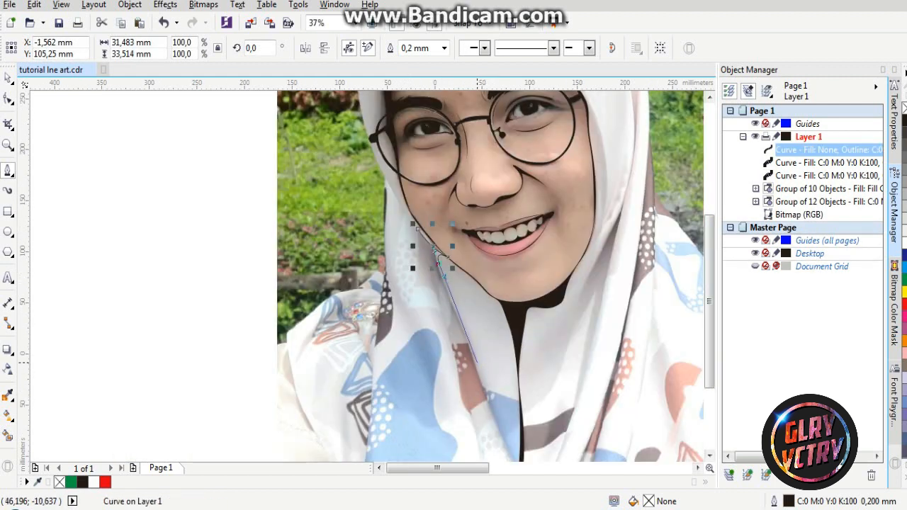
scroll(464, 325, "down", 3)
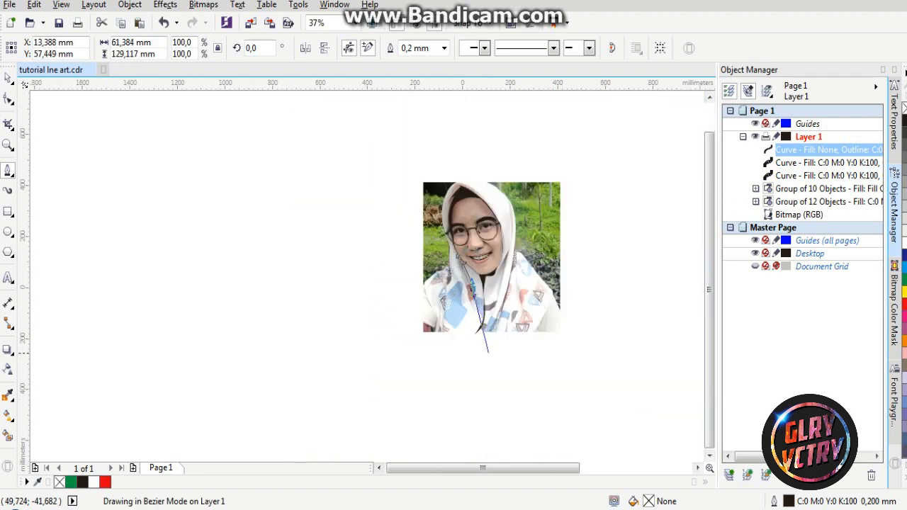
scroll(479, 244, "up", 2)
scroll(460, 245, "up", 2)
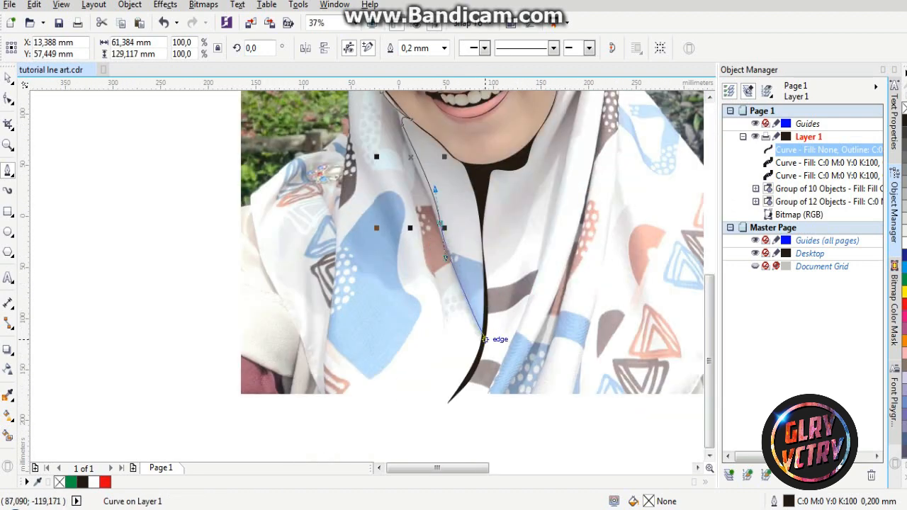
left_click(485, 338)
Return the curve up close beside the fold, loop it down to a second tip, and bring it back up the outer side
left_click(432, 207)
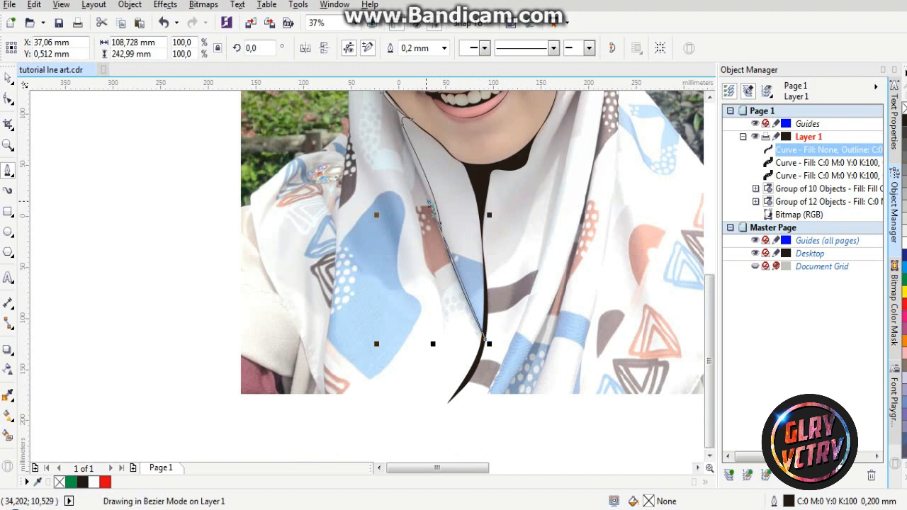
left_click_drag(432, 207, 402, 117)
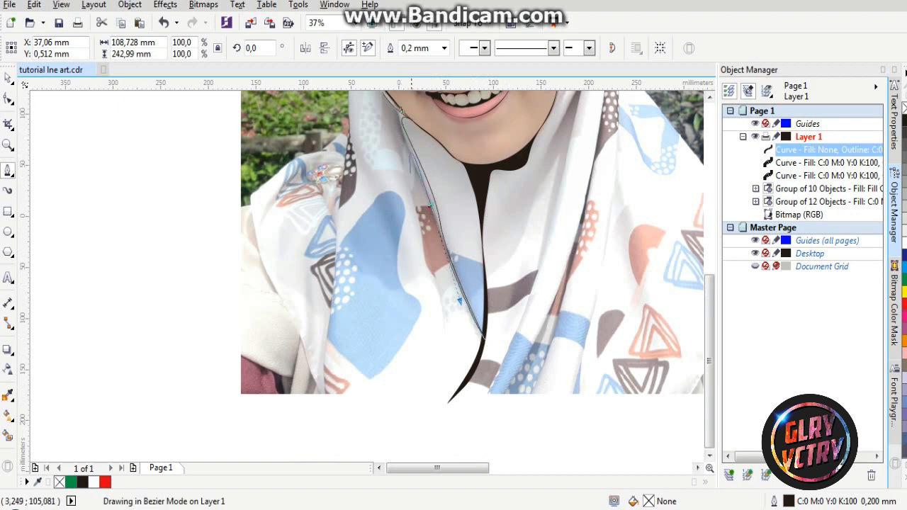
left_click_drag(424, 213, 428, 228)
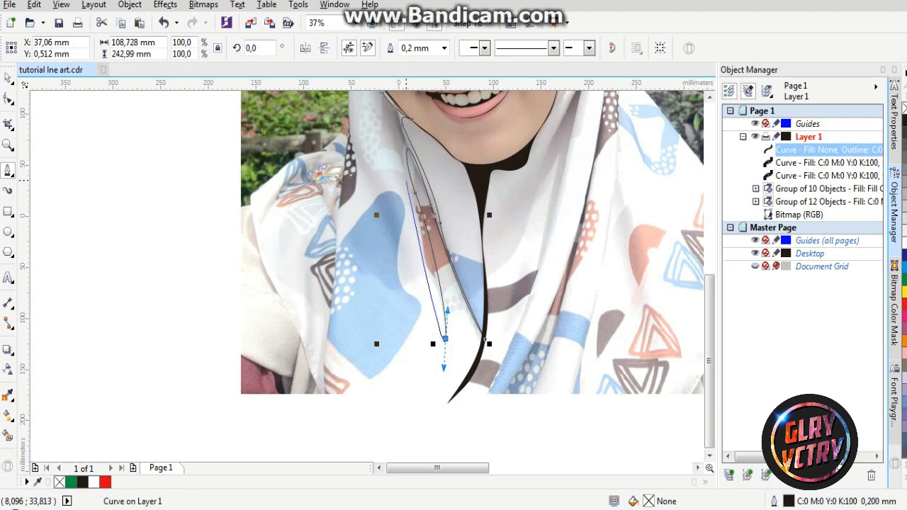
left_click_drag(405, 180, 376, 122)
Close the left fold shape at its starting point by the cheek and fill it with black, without an outline
scroll(417, 227, "down", 2)
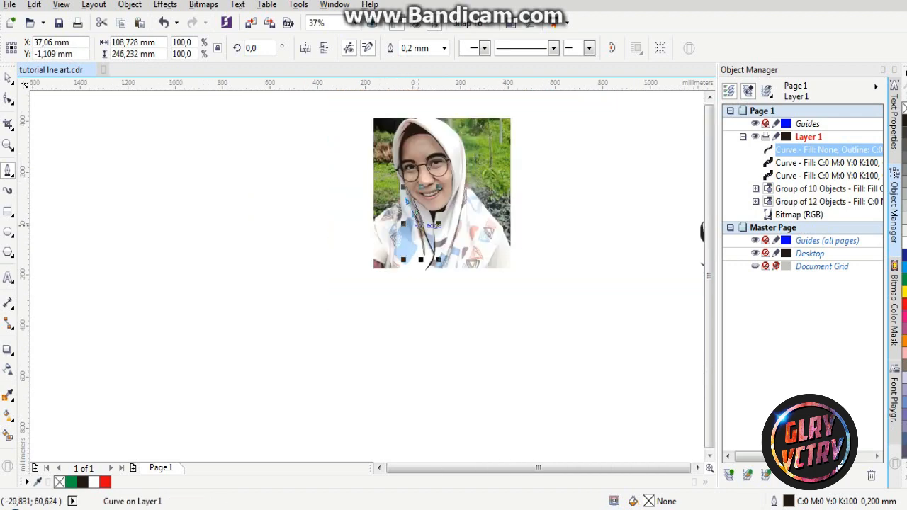
scroll(402, 172, "up", 1)
scroll(402, 172, "up", 2)
scroll(418, 378, "up", 1)
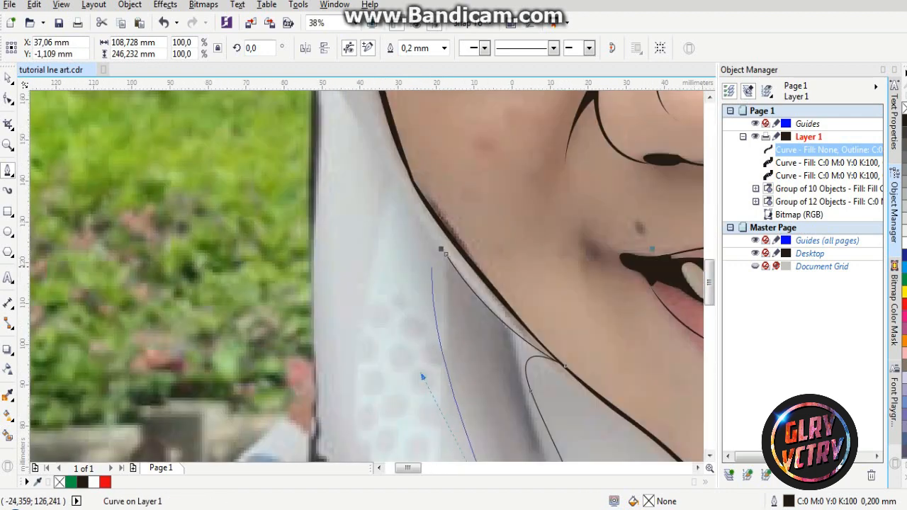
scroll(442, 253, "down", 1)
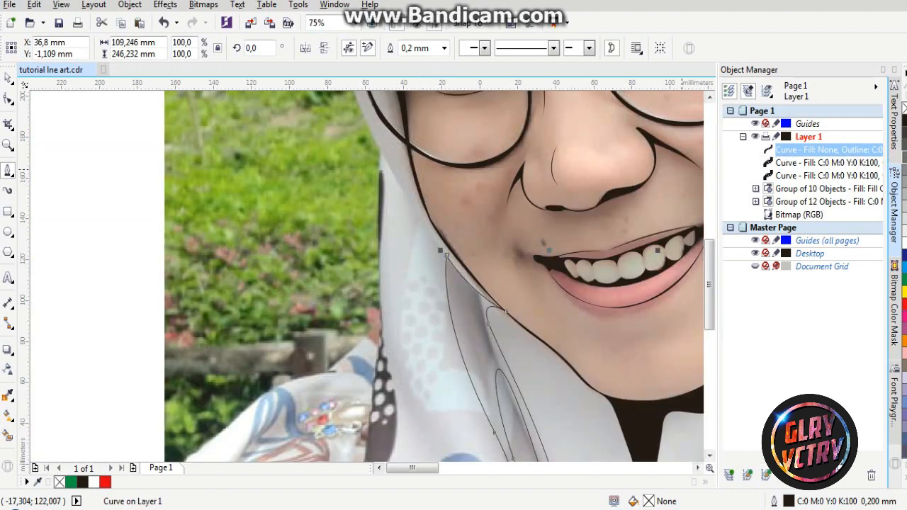
left_click(444, 253)
scroll(440, 233, "down", 3)
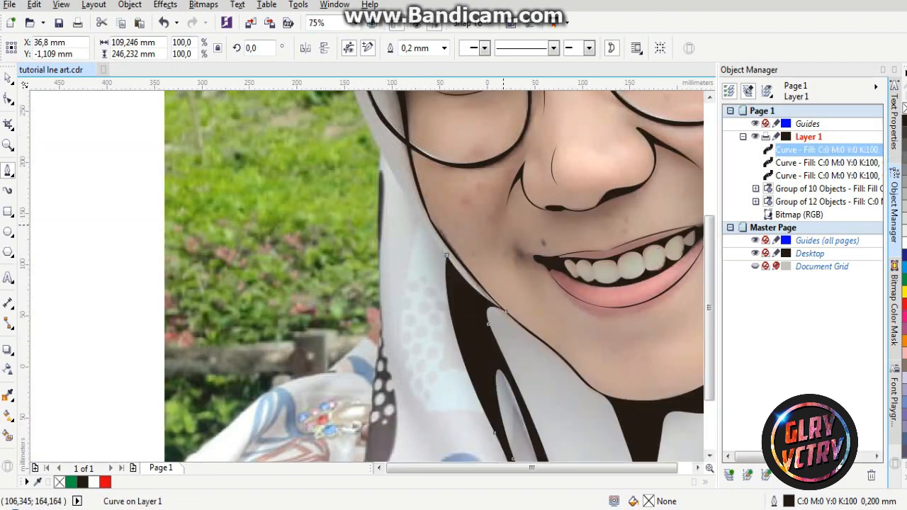
Start a curve at the headscarf's top and run it down the left outer edge to the cheek fold, about 83 by 293 mm
scroll(450, 165, "up", 2)
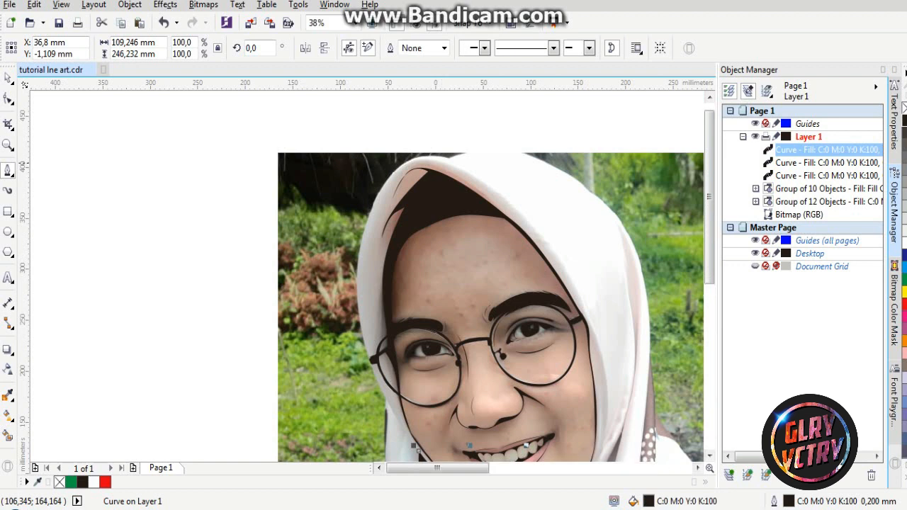
left_click(435, 157)
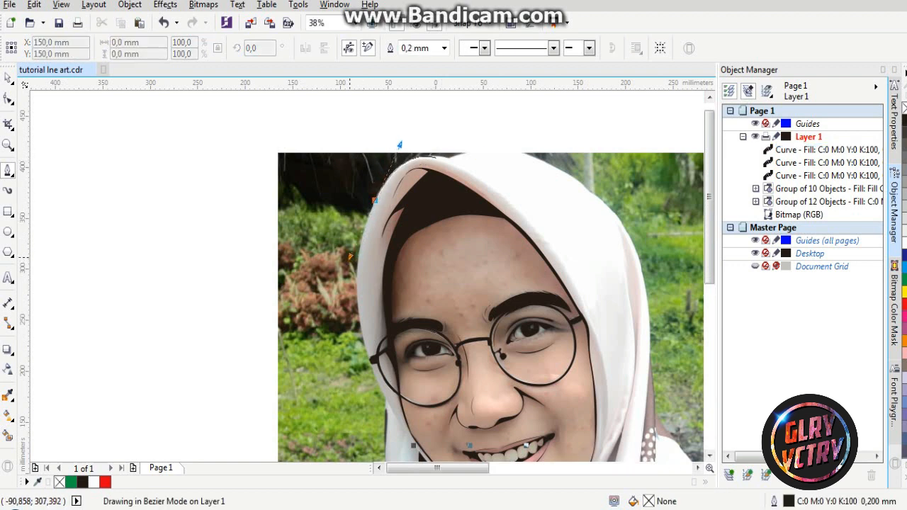
left_click_drag(350, 256, 347, 257)
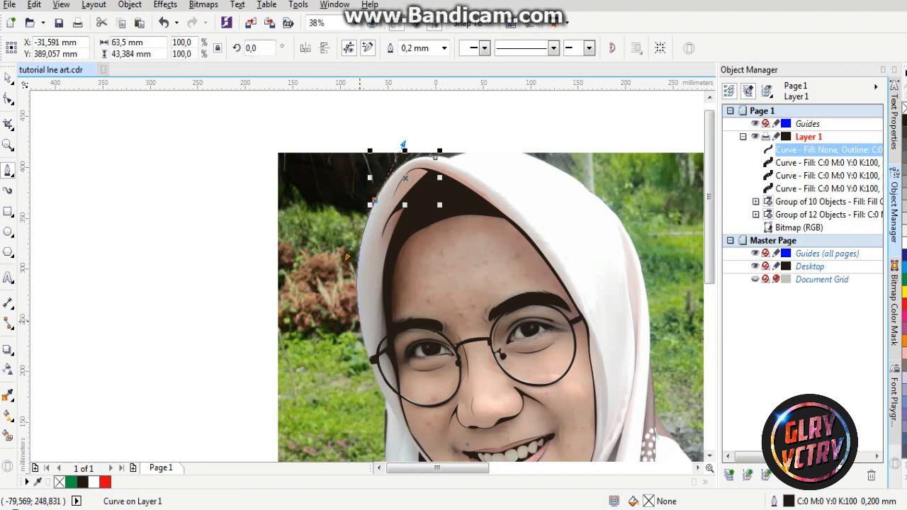
scroll(346, 256, "down", 3)
scroll(326, 226, "up", 2)
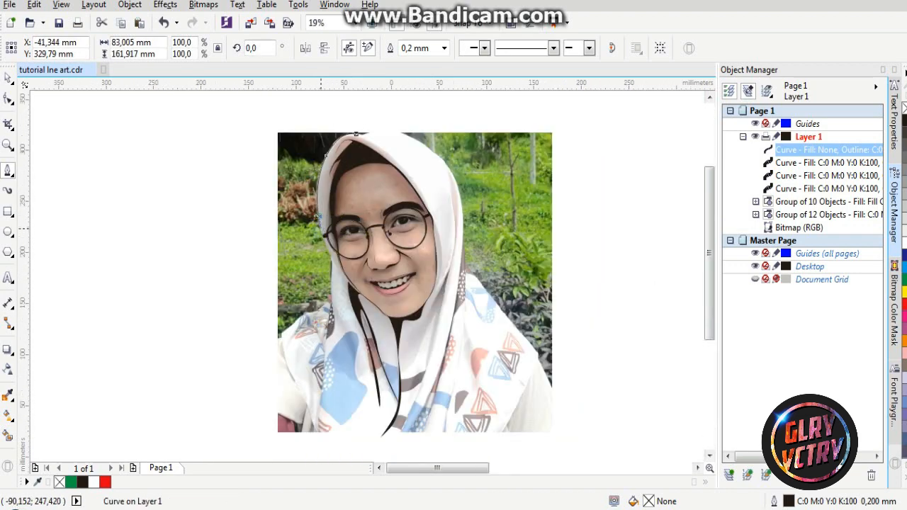
scroll(325, 232, "up", 2)
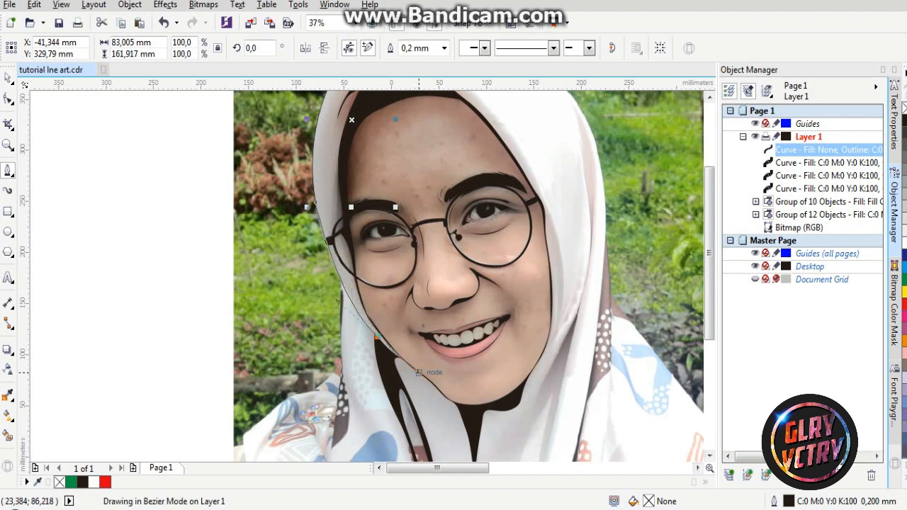
left_click(378, 337)
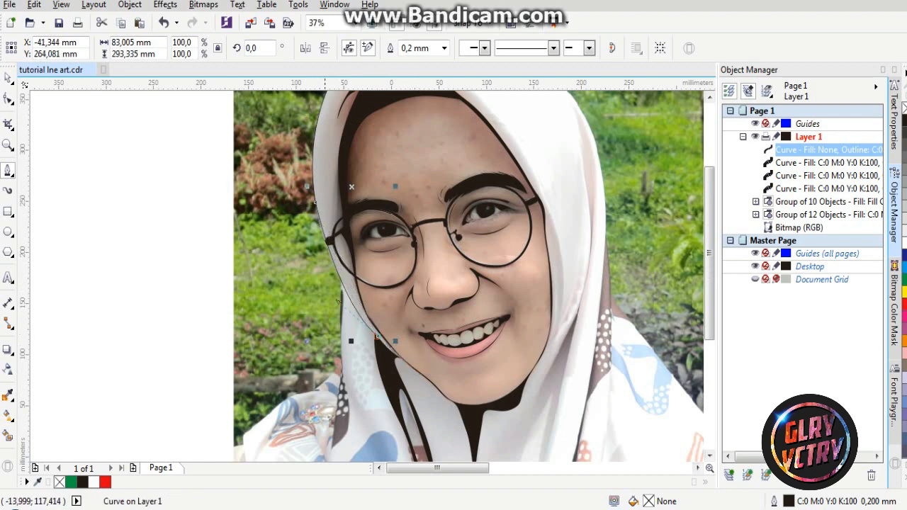
Return the curve up just outside the scarf's left edge, close it at the top, and fill it with black, without an outline
scroll(315, 216, "up", 2)
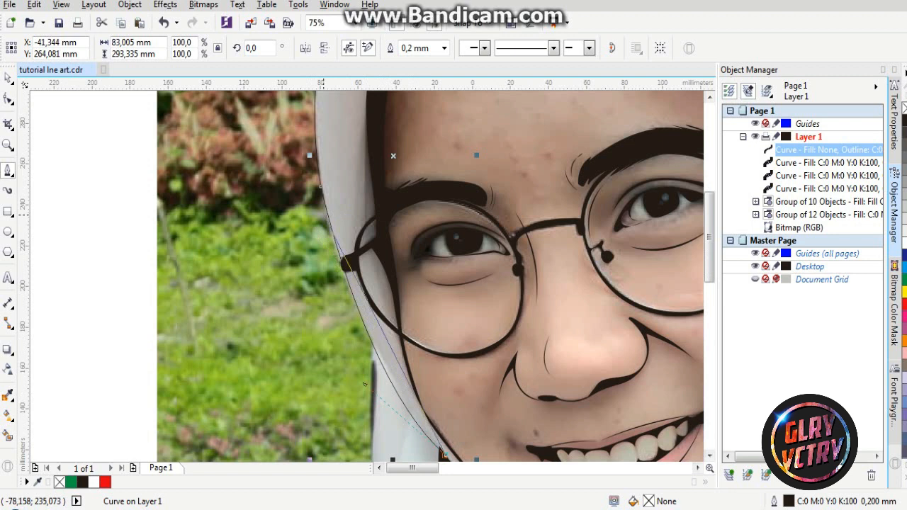
scroll(323, 215, "up", 2)
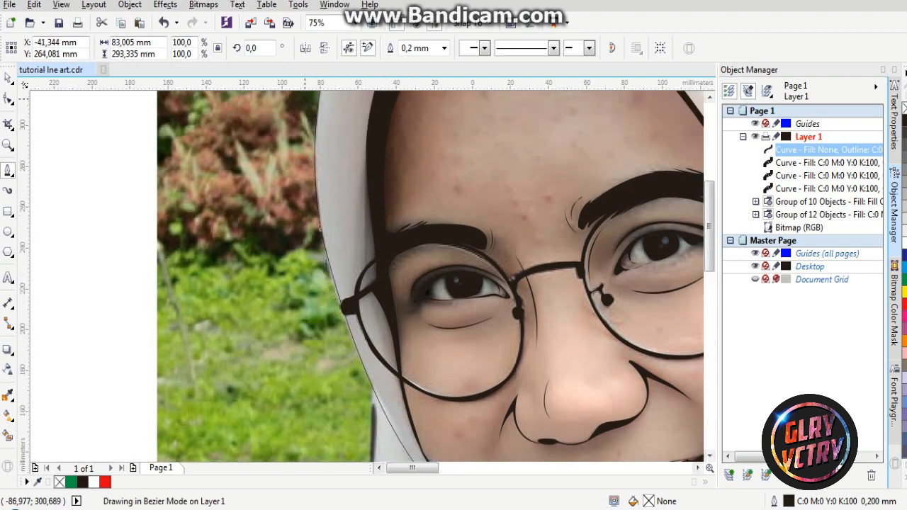
scroll(305, 120, "up", 3)
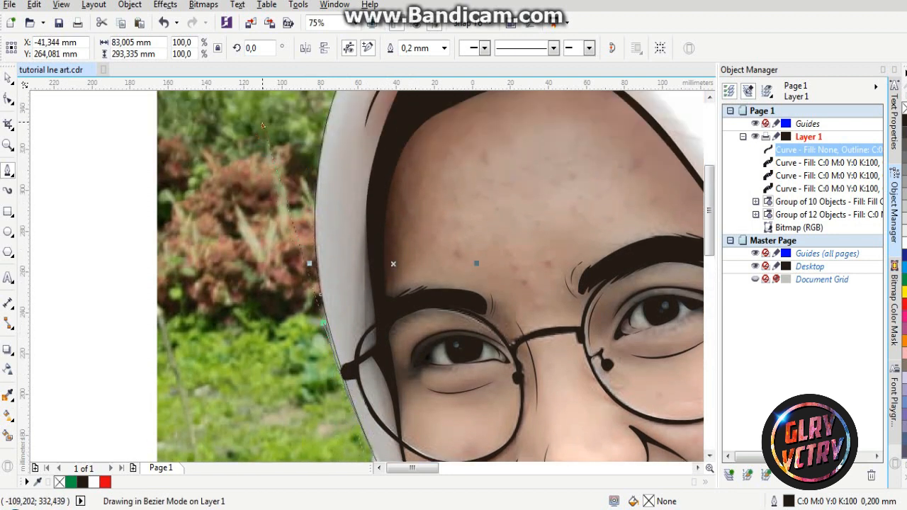
scroll(338, 352, "down", 1)
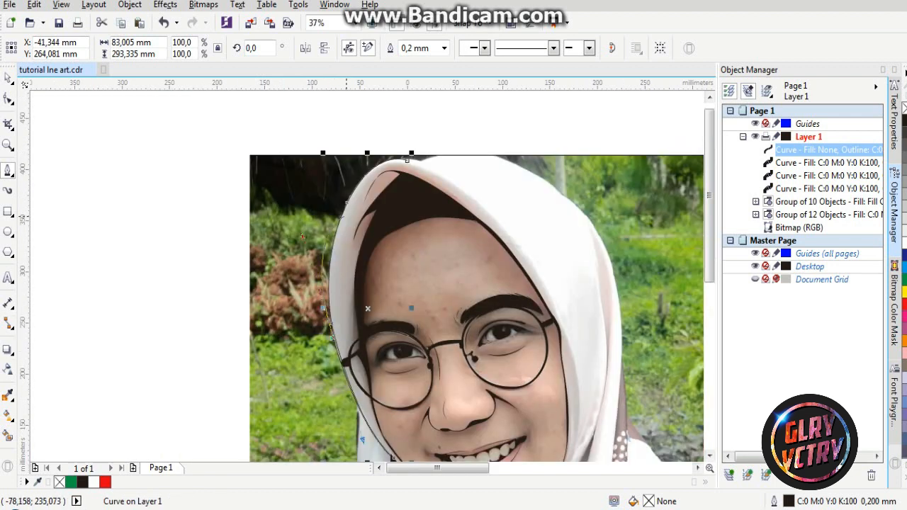
left_click_drag(407, 161, 361, 143)
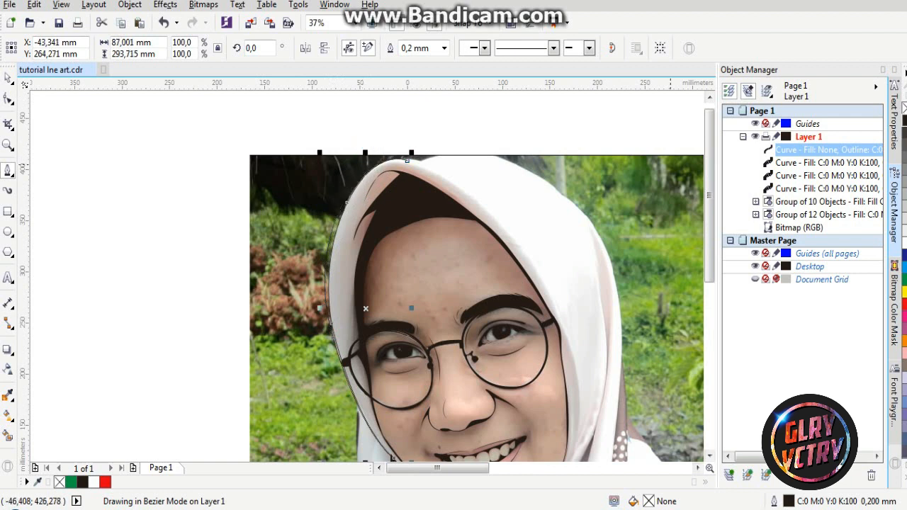
right_click(903, 107)
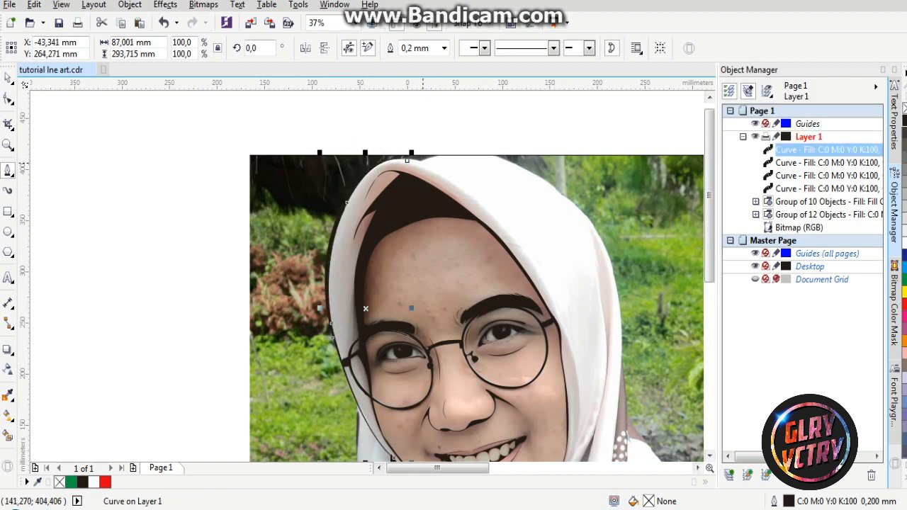
left_click(421, 163)
scroll(525, 241, "down", 1)
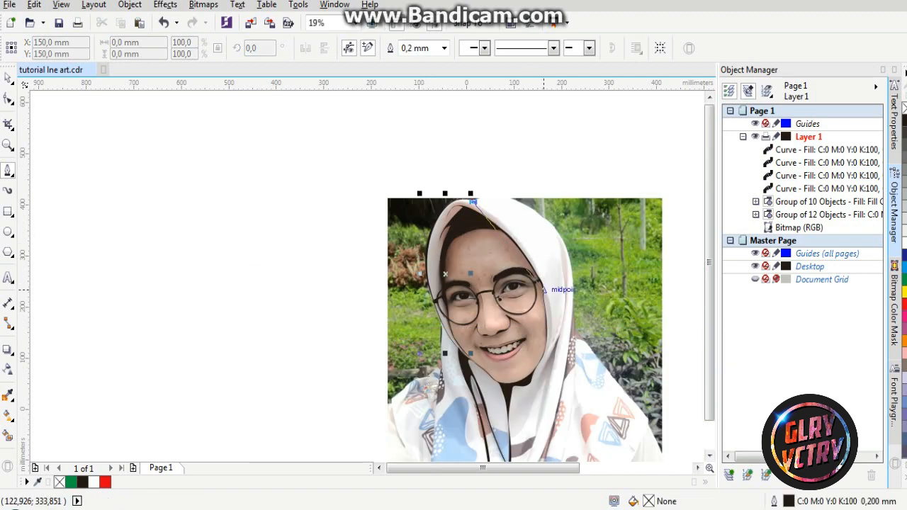
scroll(542, 291, "up", 1)
left_click(535, 251)
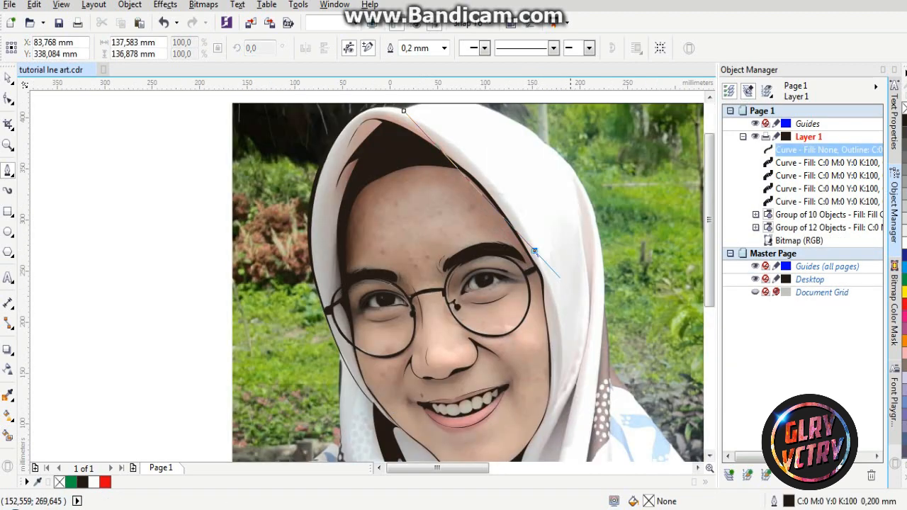
key("ctrl+z")
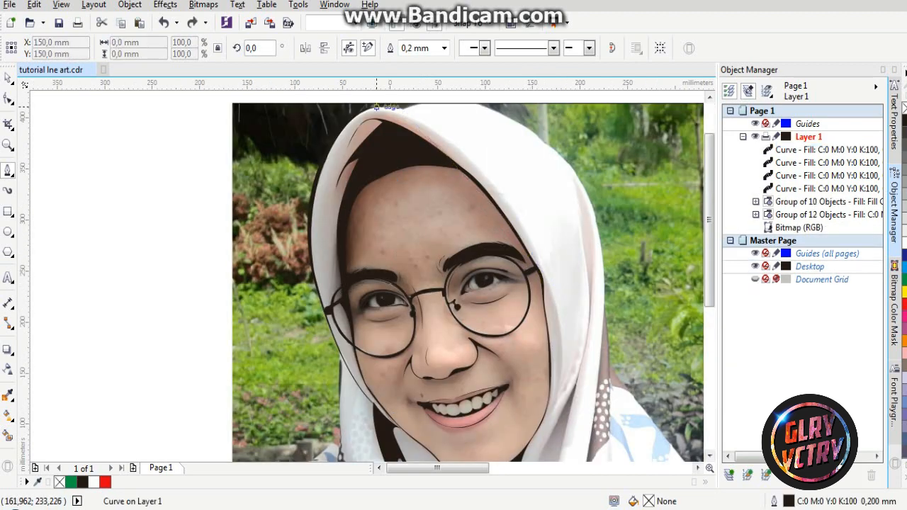
Start a curve at the headscarf's top and run it along the right inner edge to a tip beside the right cheek
left_click(376, 107)
left_click(399, 114)
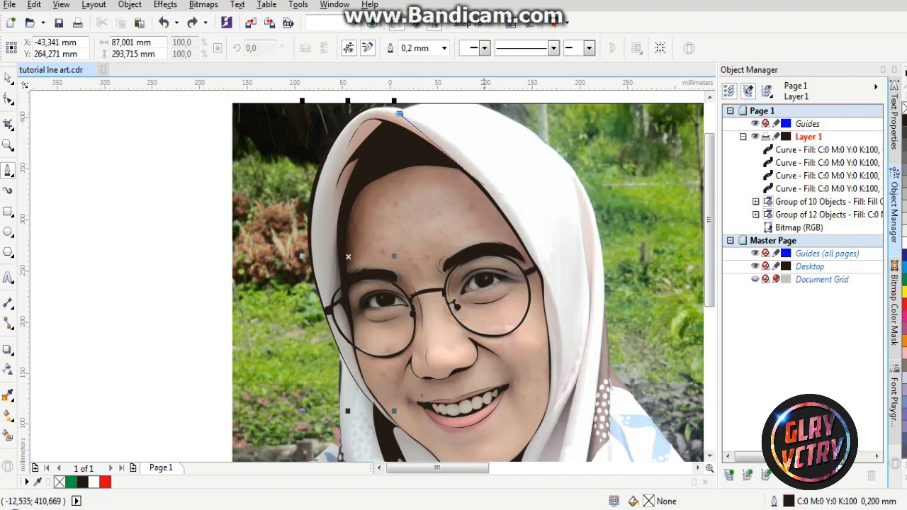
left_click_drag(521, 222, 577, 315)
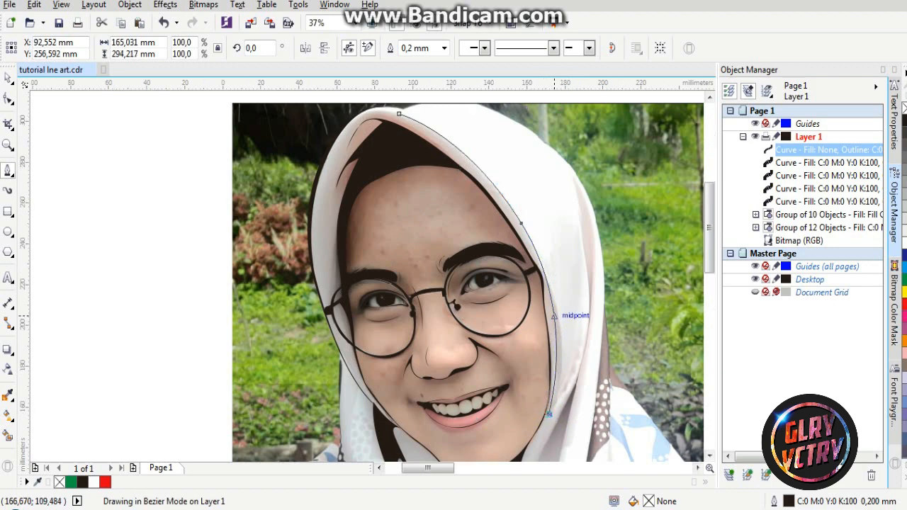
Try to bring the curve back up from the cheek tip with a node on the scarf beside the right lens
scroll(554, 318, "up", 2)
left_click_drag(541, 196, 565, 348)
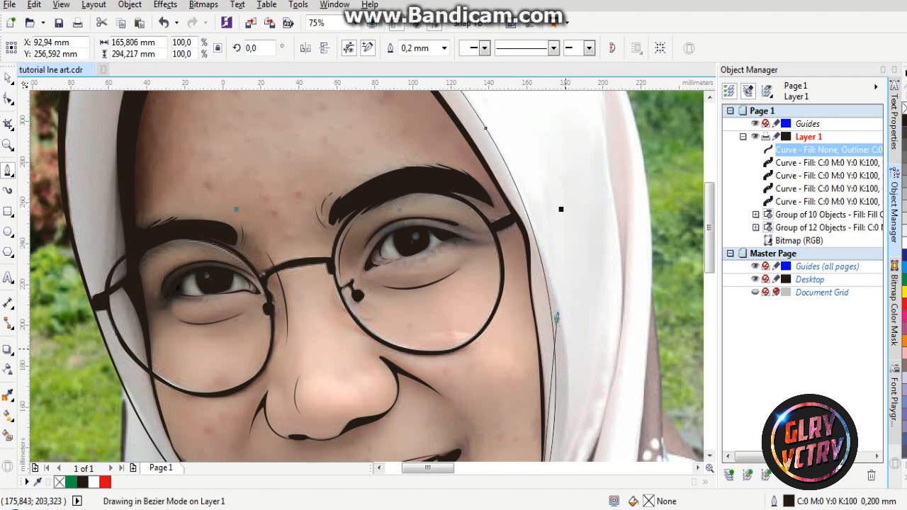
key("space")
key("space")
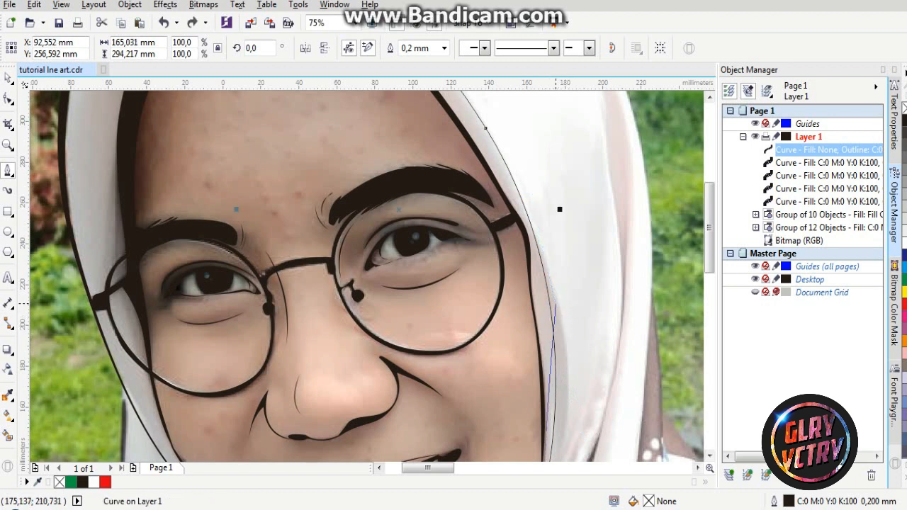
left_click(542, 252)
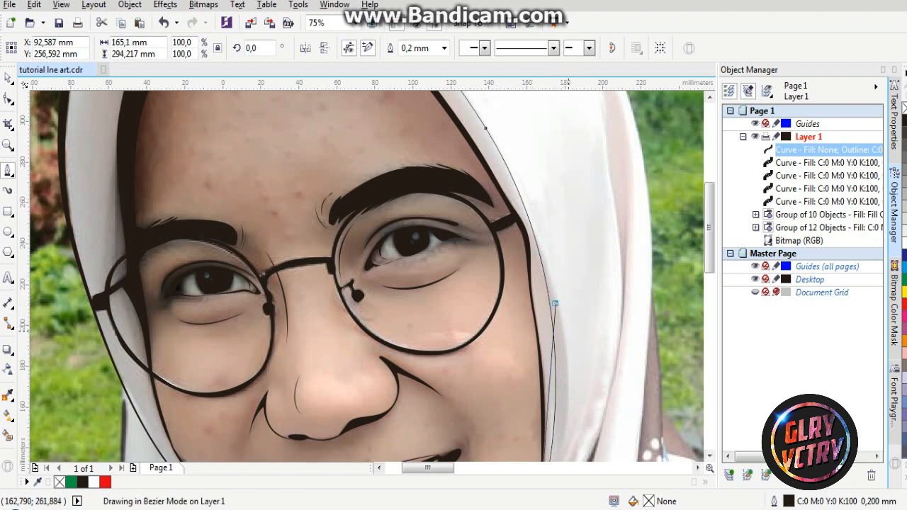
key("ctrl+z")
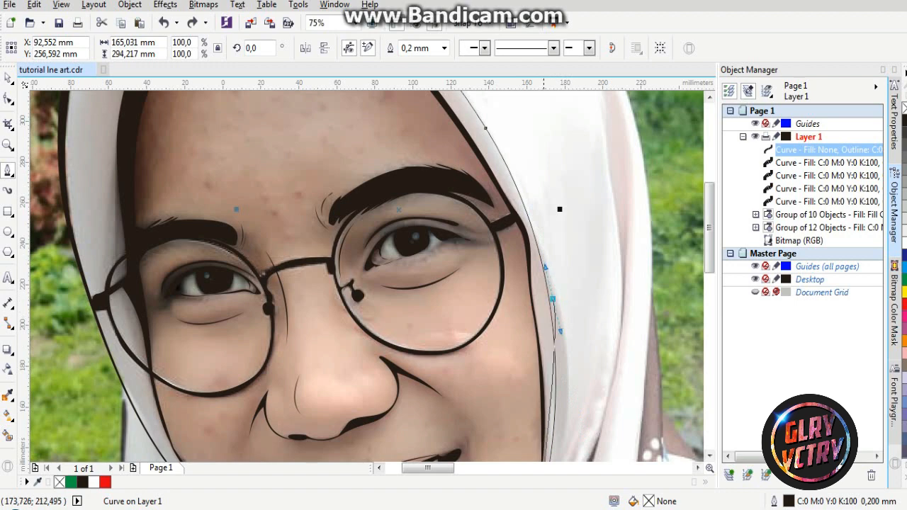
Return the curve up the right inner edge, close it at the headscarf's top, and fill it with black, without an outline
scroll(552, 298, "down", 2)
left_click(553, 272)
scroll(553, 272, "down", 1)
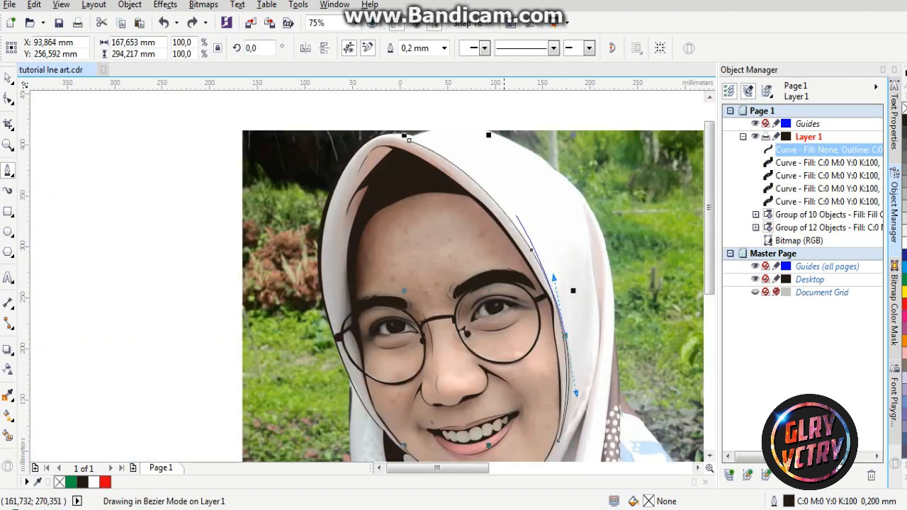
key("Escape")
left_click(410, 139)
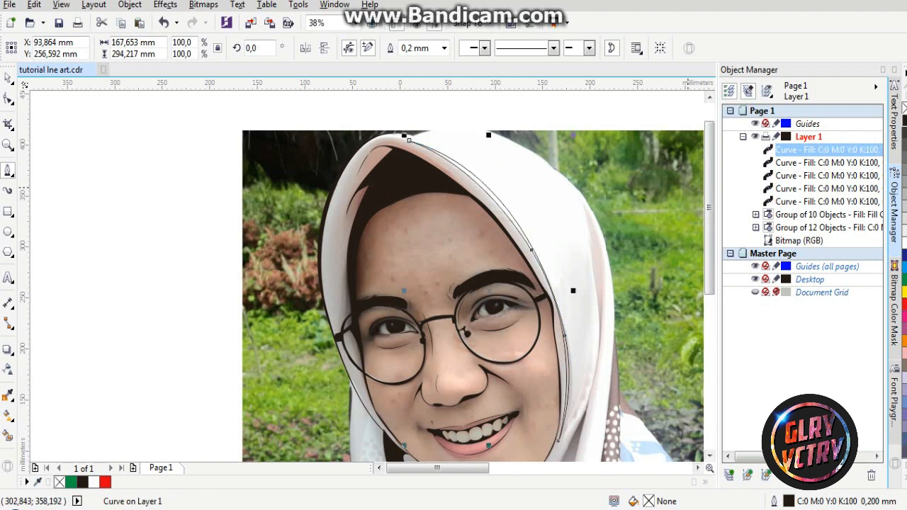
left_click(903, 117)
Delete the photo bitmap to inspect the line art on its own, and undo the deletion
scroll(495, 217, "down", 1)
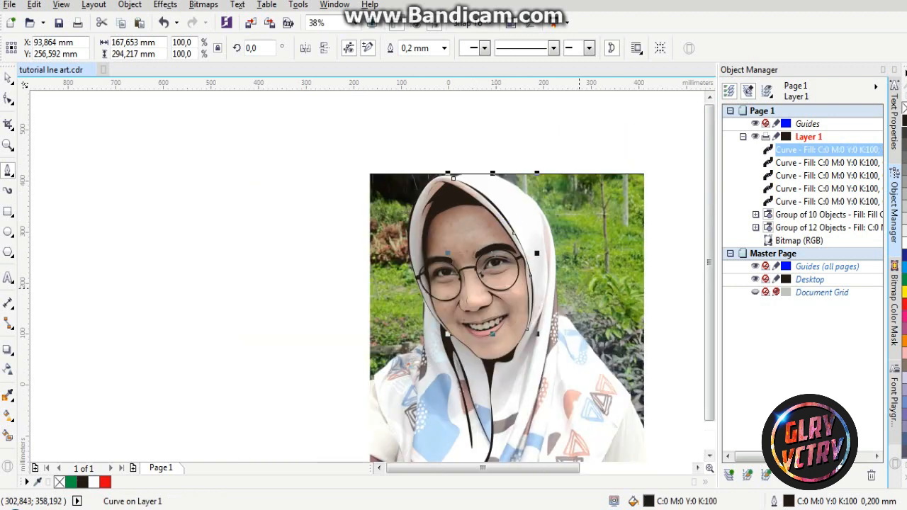
scroll(539, 295, "down", 1)
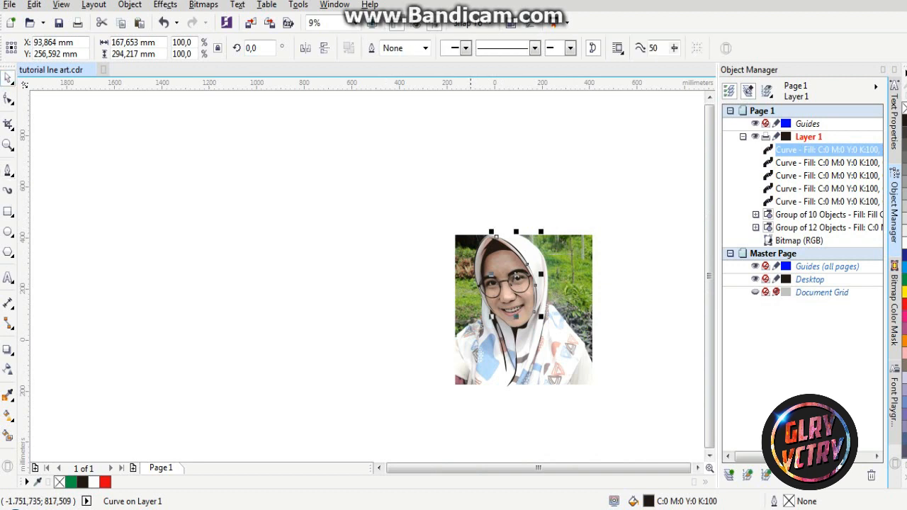
left_click(799, 241)
key("Delete")
scroll(536, 304, "up", 1)
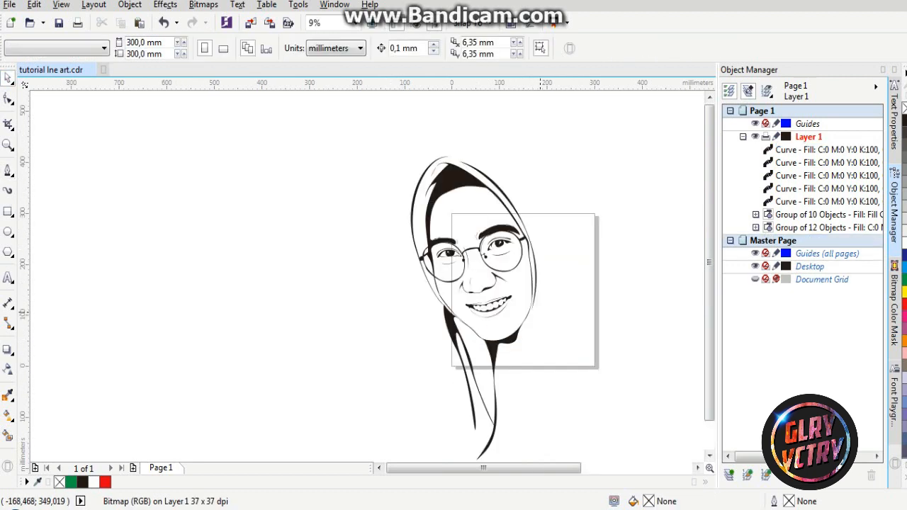
scroll(487, 237, "down", 1)
scroll(488, 237, "up", 2)
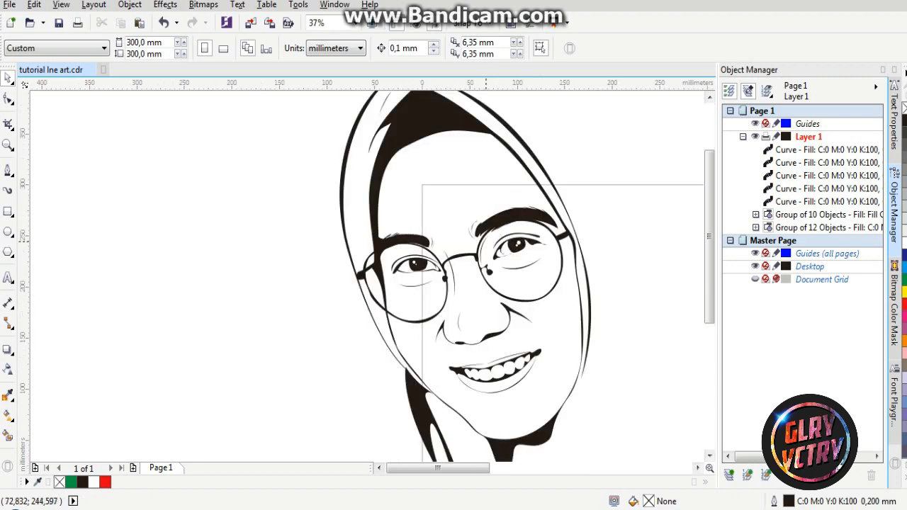
scroll(485, 237, "down", 1)
scroll(478, 221, "up", 1)
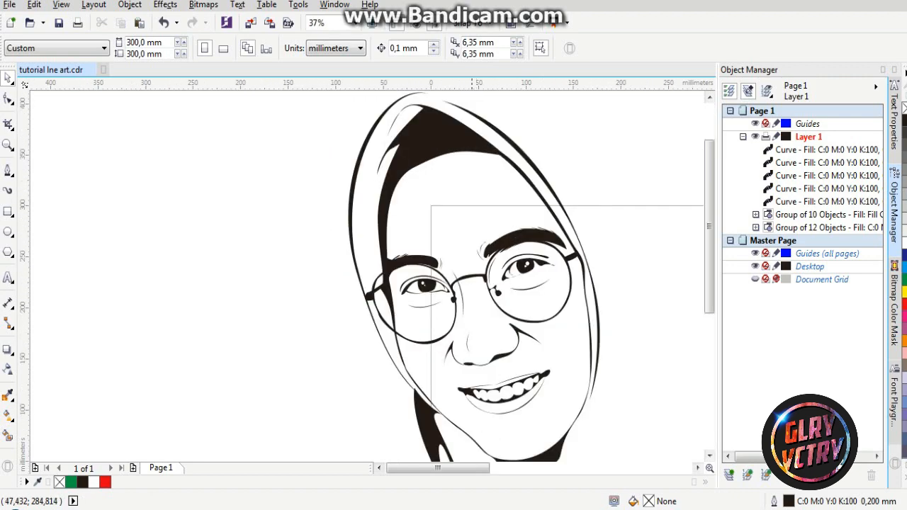
scroll(461, 221, "down", 1)
key("ctrl+z")
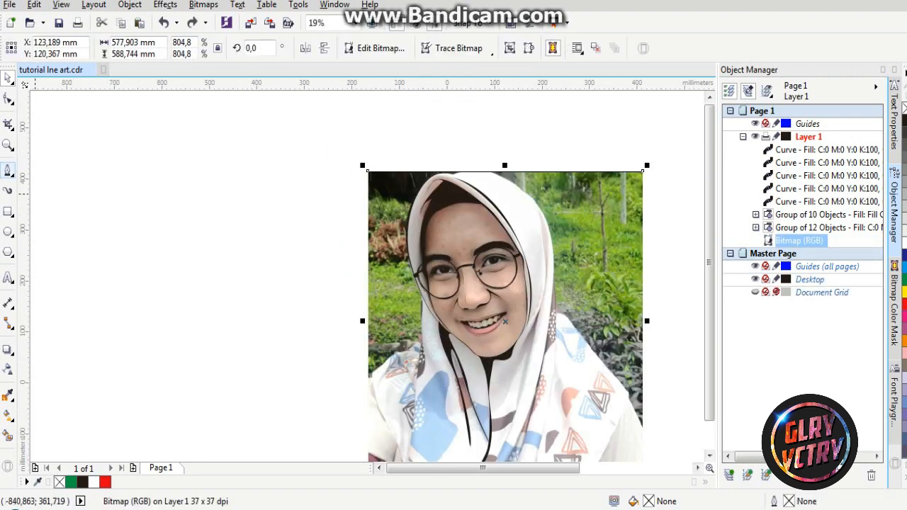
Start a curve at the headscarf's top and arc it along the right outer edge to a smooth node beside the forehead
scroll(527, 389, "down", 1)
scroll(528, 368, "up", 2)
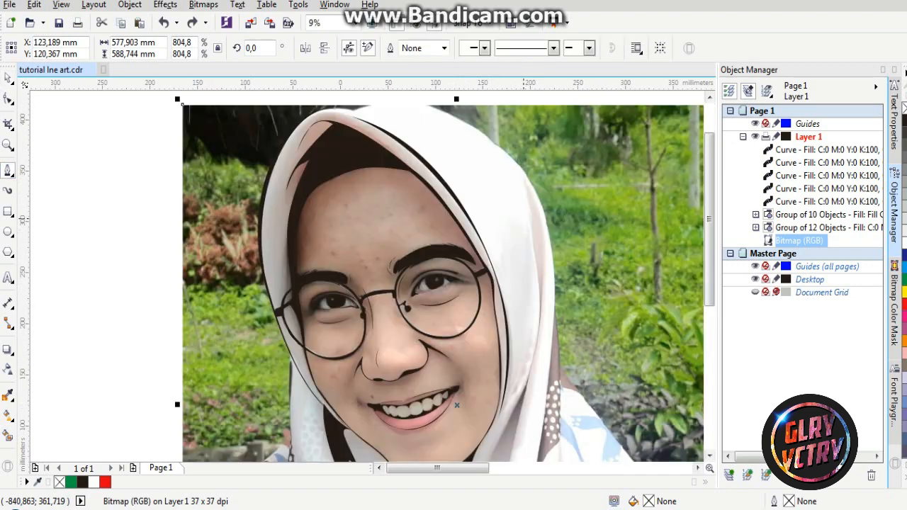
left_click(358, 109)
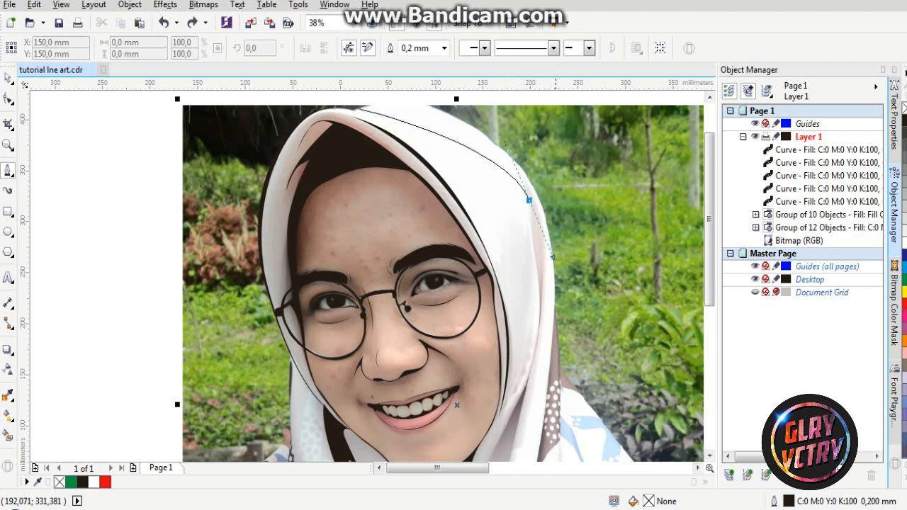
left_click_drag(529, 196, 564, 307)
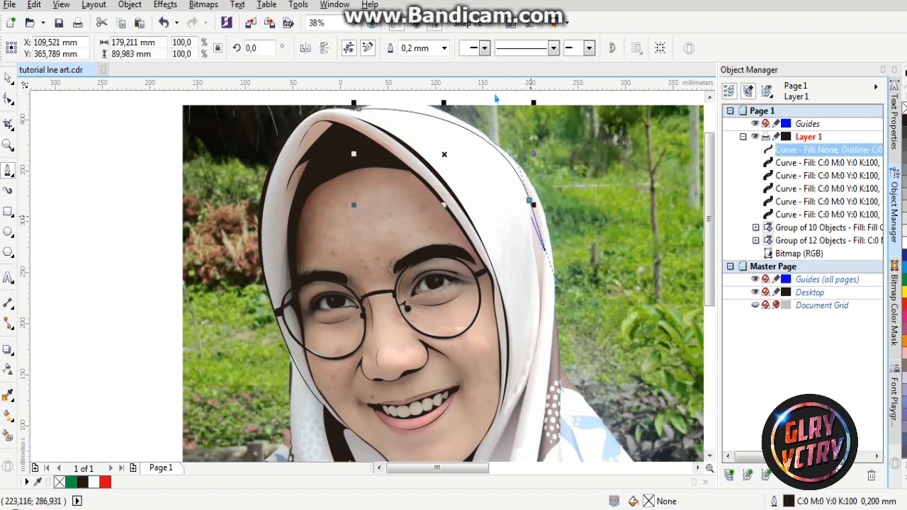
key("ctrl+z")
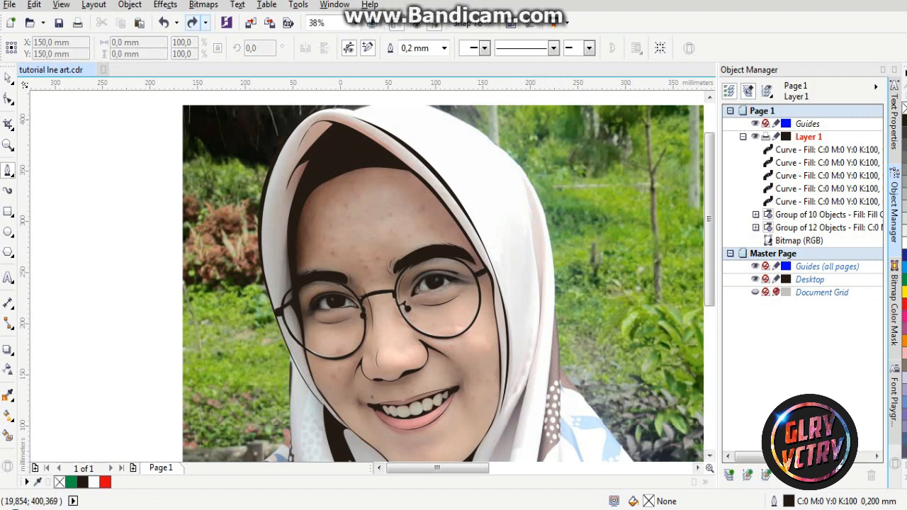
left_click(192, 23)
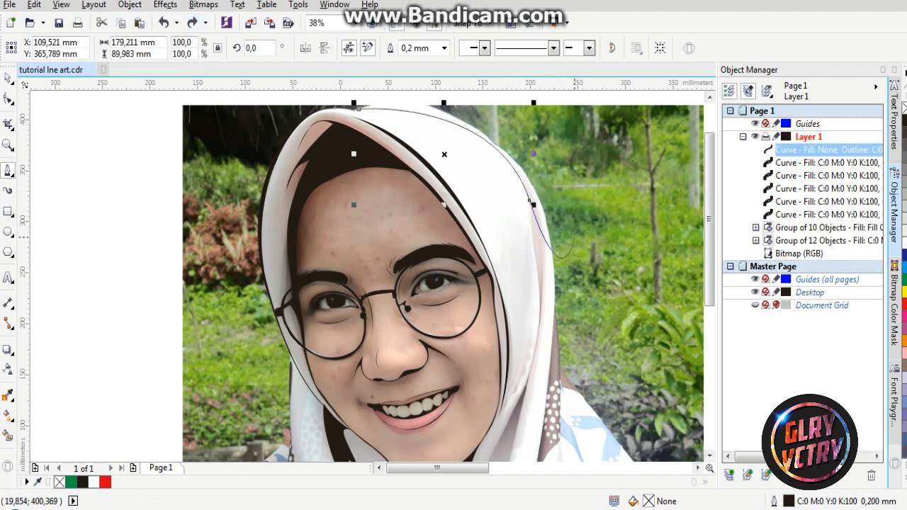
Continue the curve down the scarf's right fold to a rounded turn just below the right side of the jaw
scroll(544, 272, "down", 1)
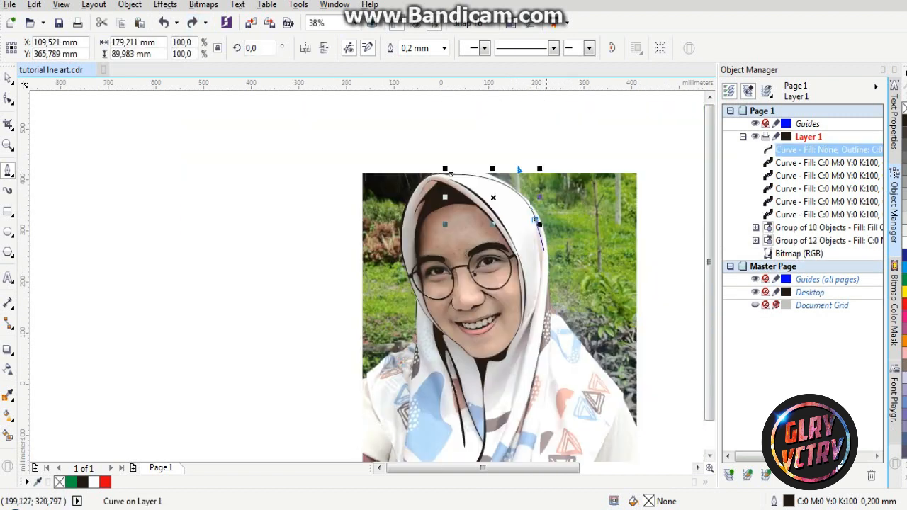
scroll(527, 287, "up", 1)
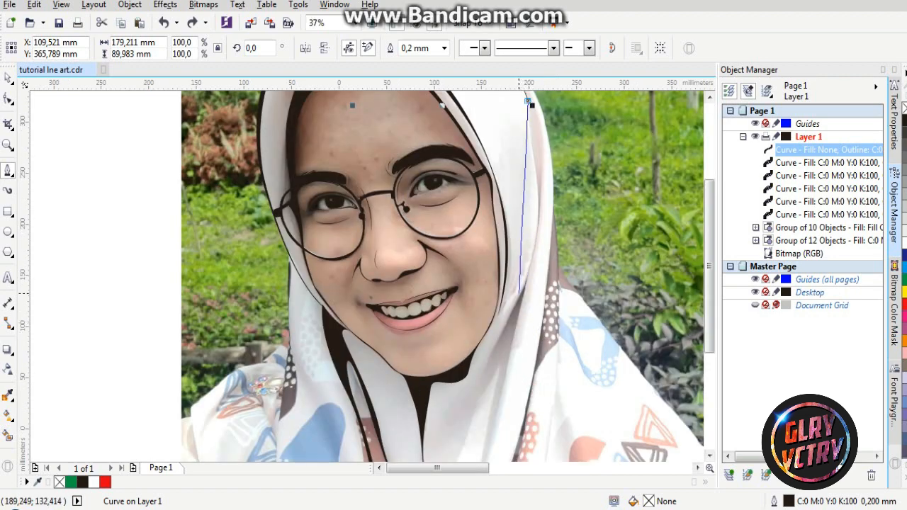
left_click_drag(496, 332, 491, 356)
key("ctrl+z")
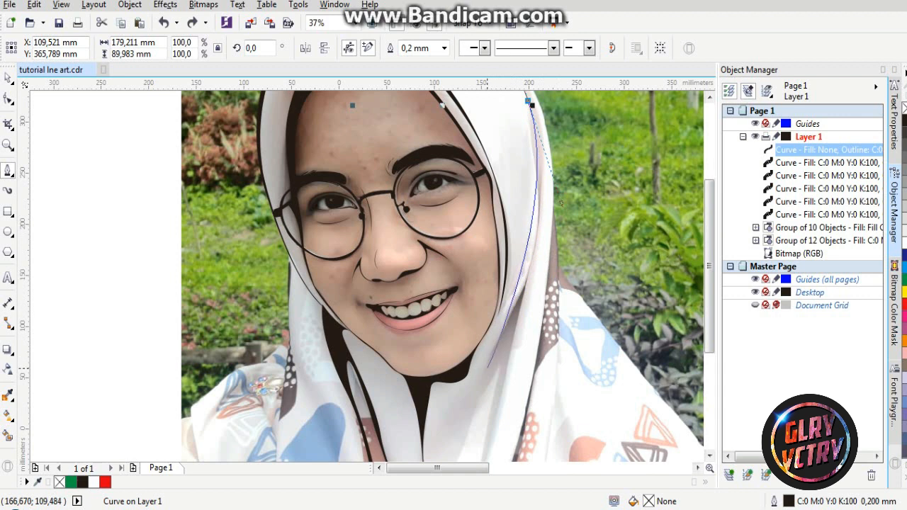
mouse_move(476, 368)
left_mouse_down()
mouse_move(503, 353)
mouse_move(491, 373)
mouse_move(498, 381)
mouse_move(485, 378)
left_mouse_up()
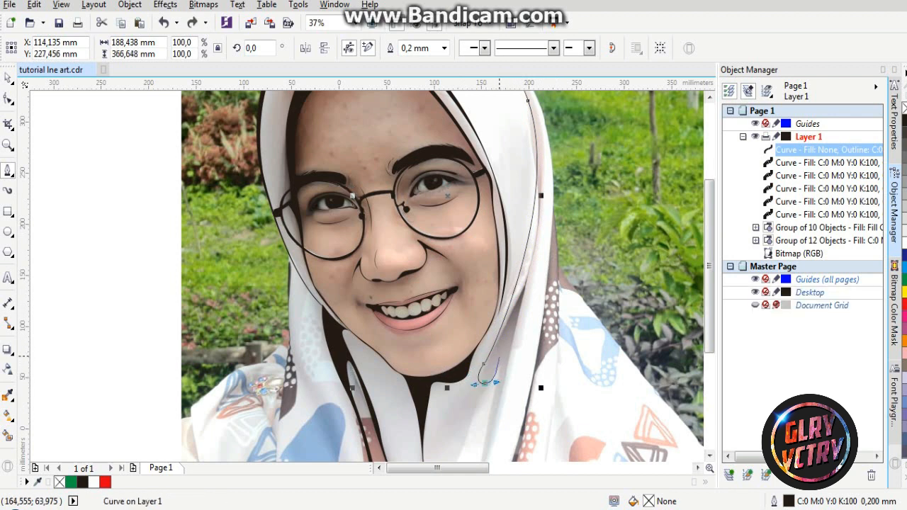
Run the curve from the turn beside the jaw down the front fold to a corner node at the photo's bottom edge
scroll(502, 363, "down", 1)
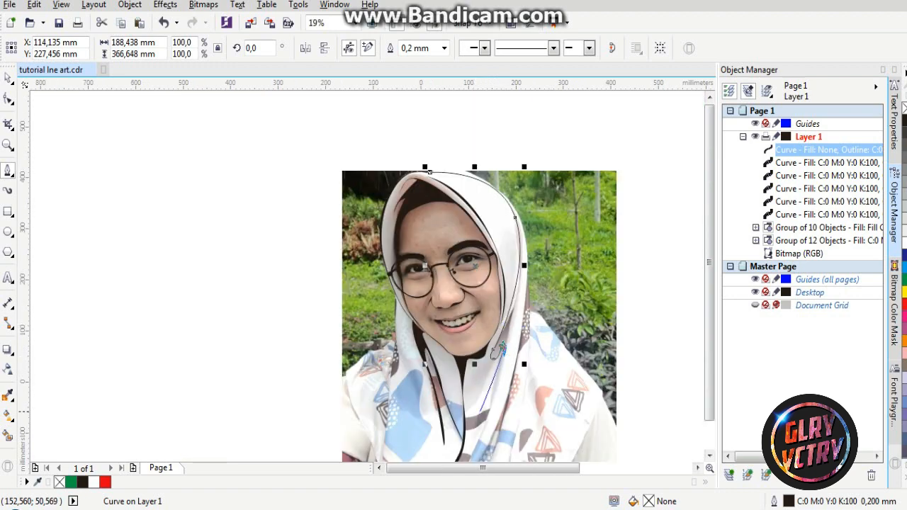
scroll(496, 347, "down", 1)
scroll(492, 354, "up", 2)
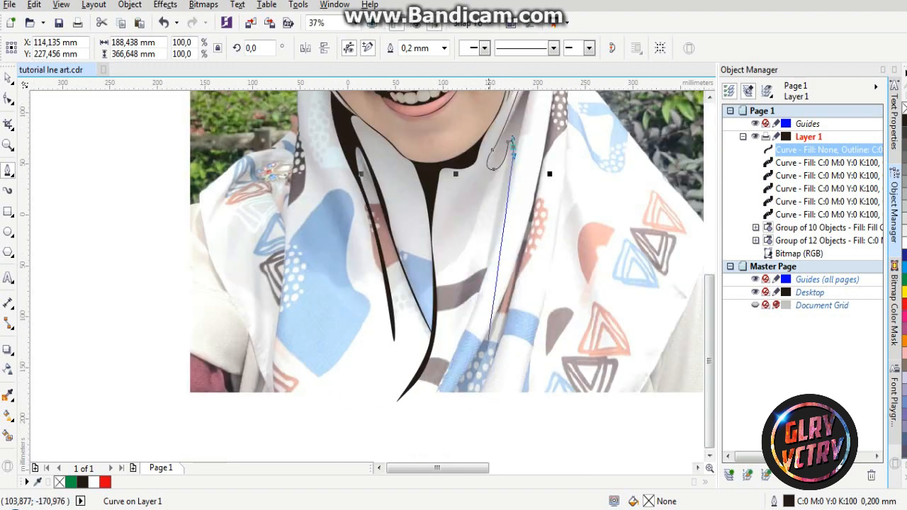
left_click_drag(434, 391, 401, 429)
left_click(434, 392, "alt")
scroll(480, 351, "down", 1)
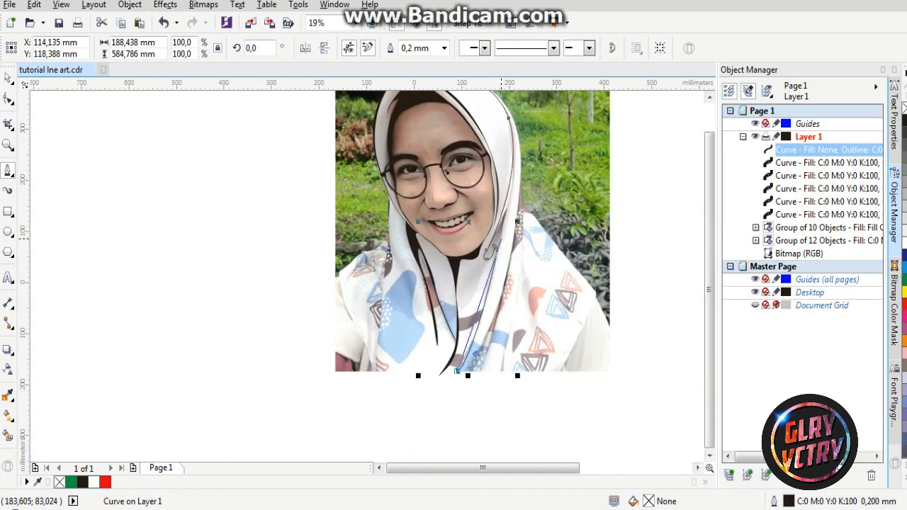
Return the curve up the front fold past the cheek to a smooth node on the scarf's right side beside the eyebrow
left_click_drag(503, 226, 522, 123)
scroll(521, 123, "down", 1)
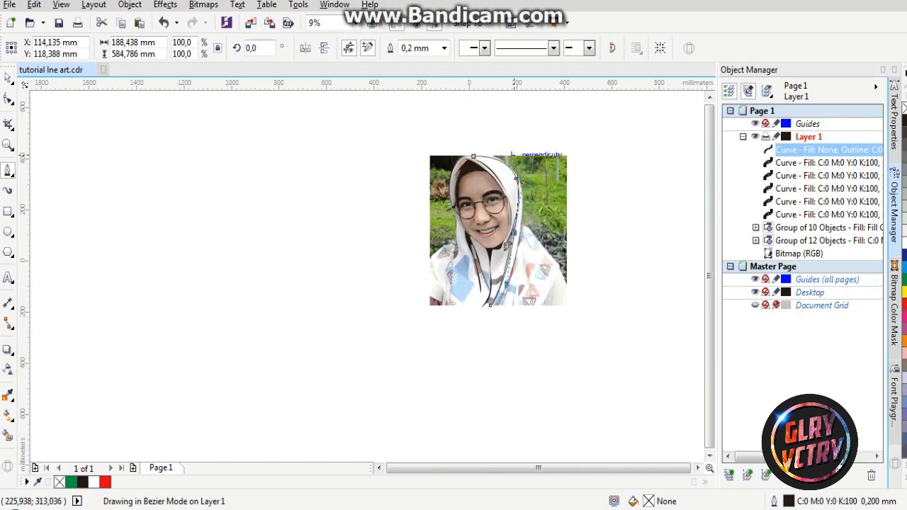
scroll(513, 156, "up", 1)
scroll(513, 206, "up", 1)
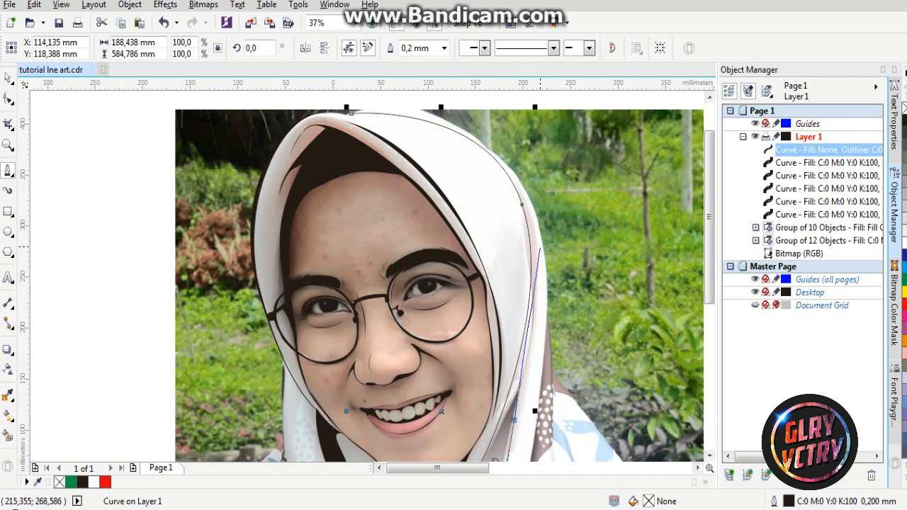
left_click_drag(536, 241, 527, 181)
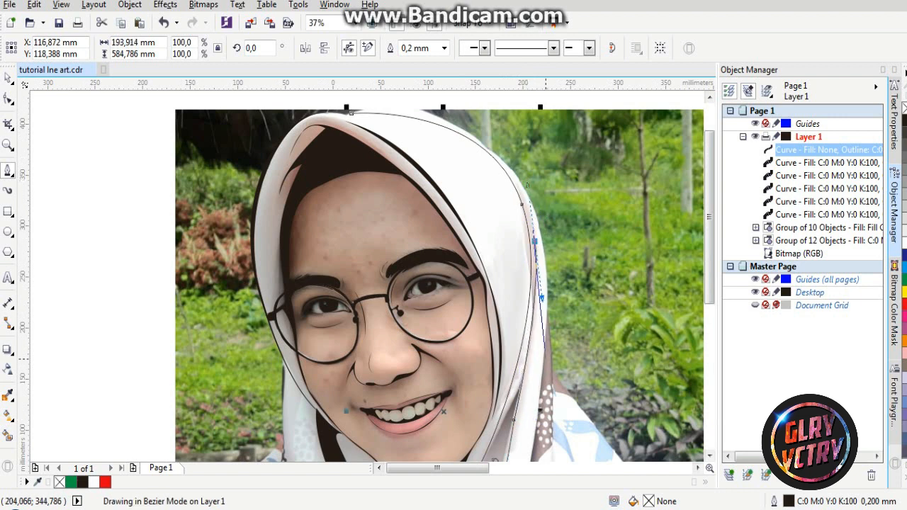
Bring the curve down the scarf's right side to a smooth node on the chest fold just below jaw level
scroll(539, 387, "down", 2)
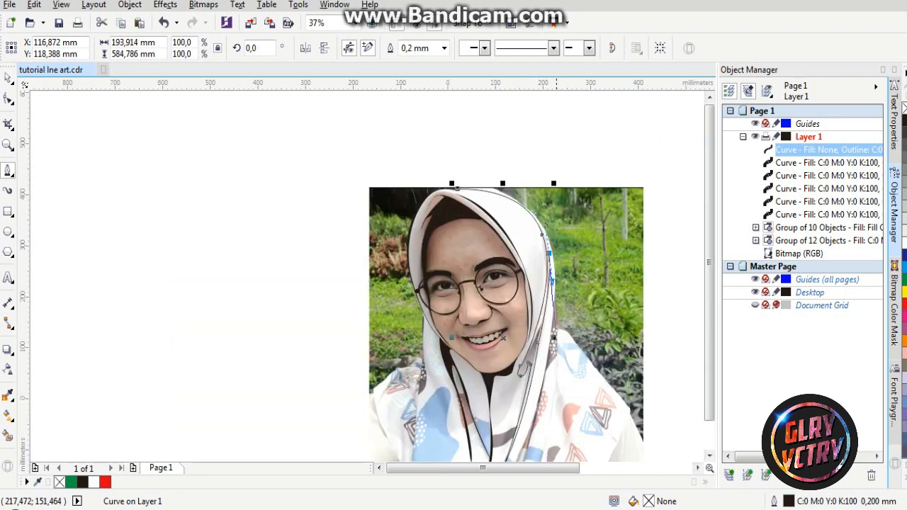
left_click_drag(542, 378, 533, 423)
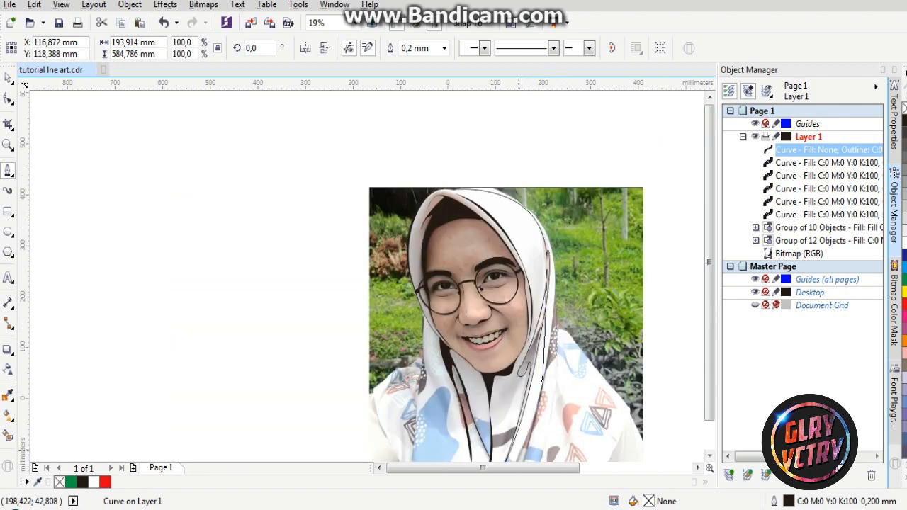
key("ctrl+z")
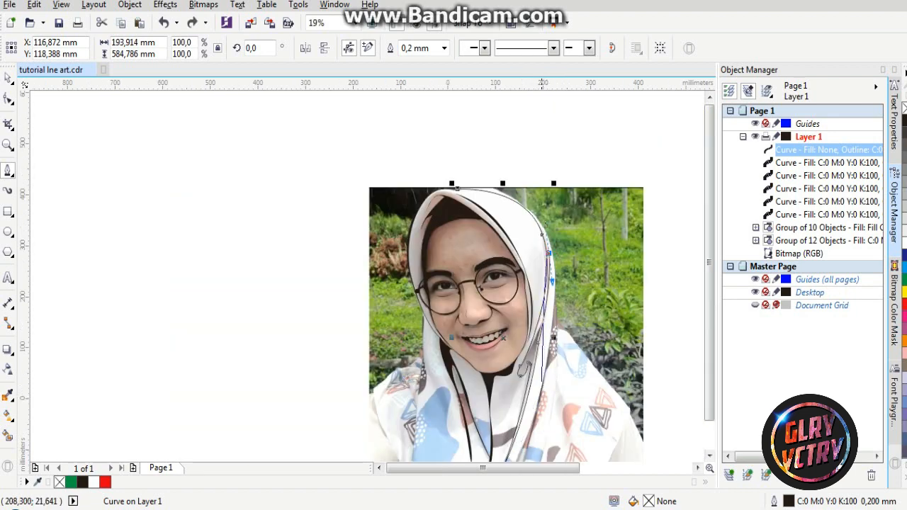
left_click_drag(538, 387, 525, 435)
left_click_drag(546, 390, 546, 389)
key("ctrl+z")
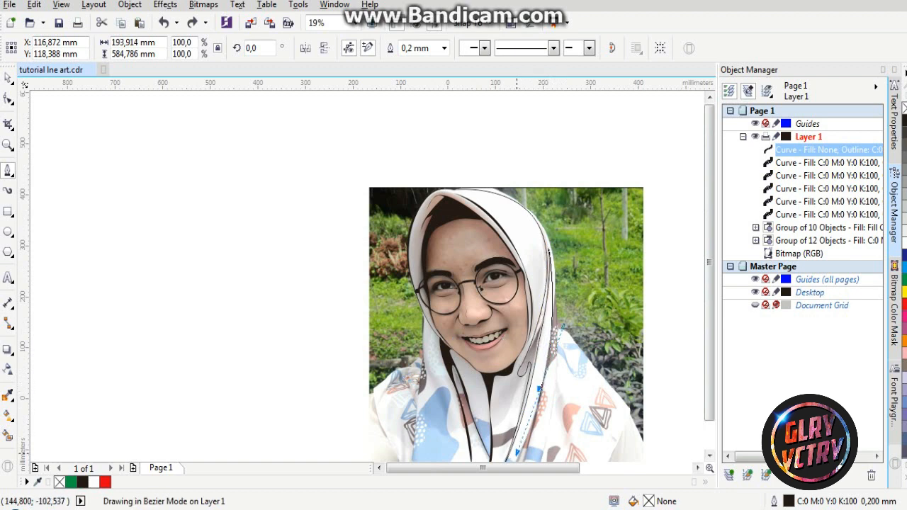
Extend the curve down the chest fold to a node at the photo's bottom edge, beside the blue pattern
scroll(518, 450, "down", 1)
scroll(546, 363, "down", 3)
scroll(546, 364, "up", 4)
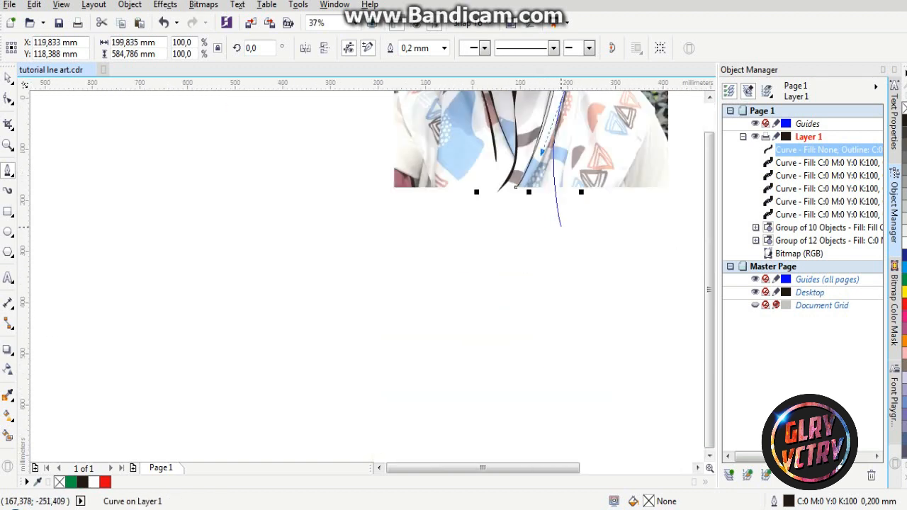
scroll(499, 156, "up", 2)
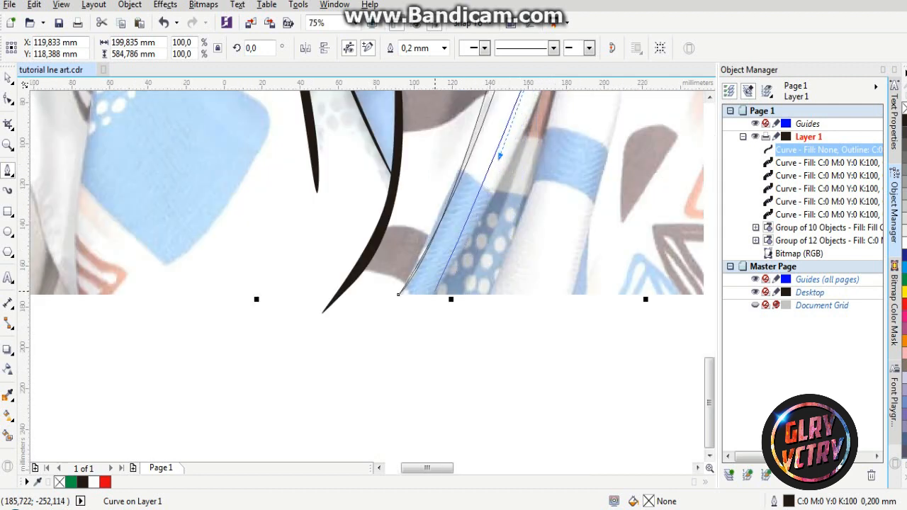
left_click_drag(433, 294, 412, 321)
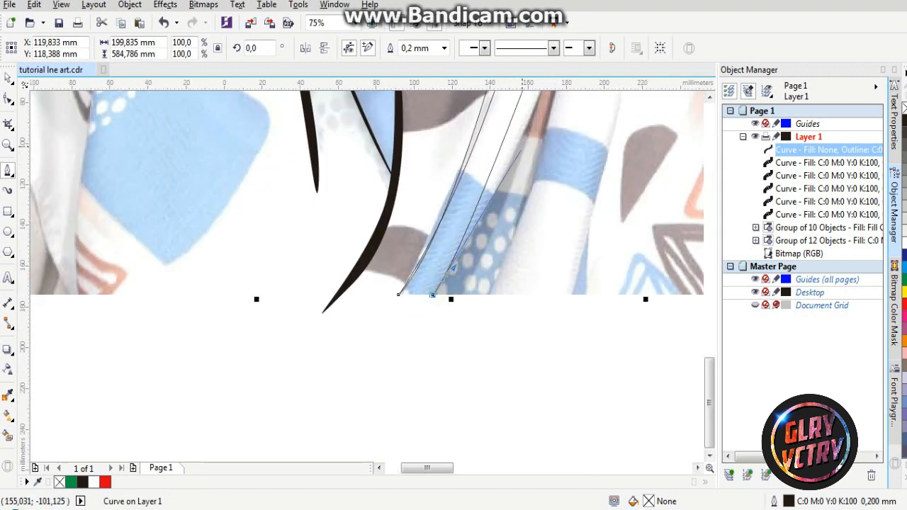
scroll(496, 255, "down", 3)
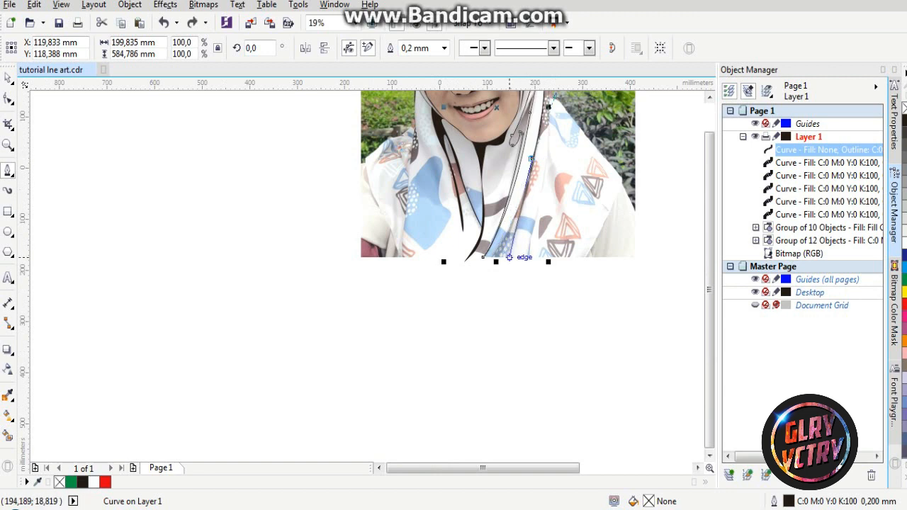
scroll(509, 256, "up", 2)
left_click(463, 290)
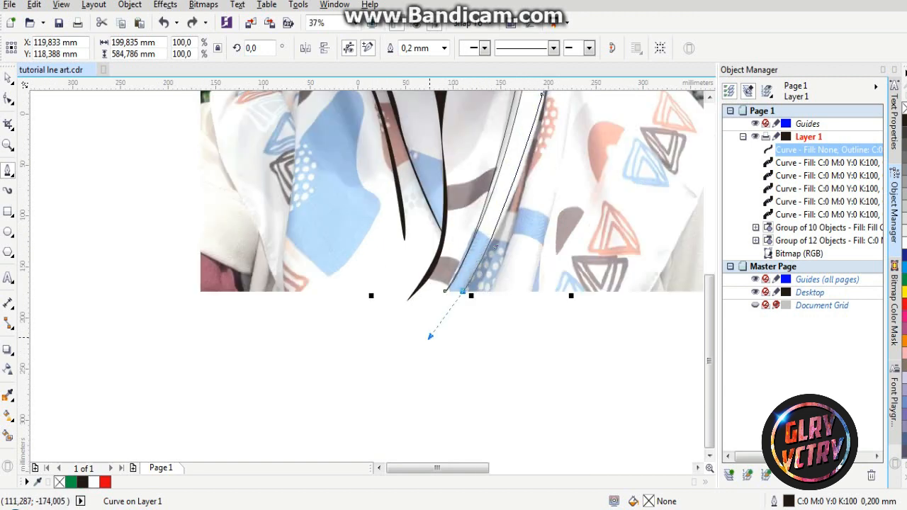
Loop the curve below the photo's edge and bring it back up the chest fold to a corner node beside the neck
left_click_drag(495, 244, 513, 225)
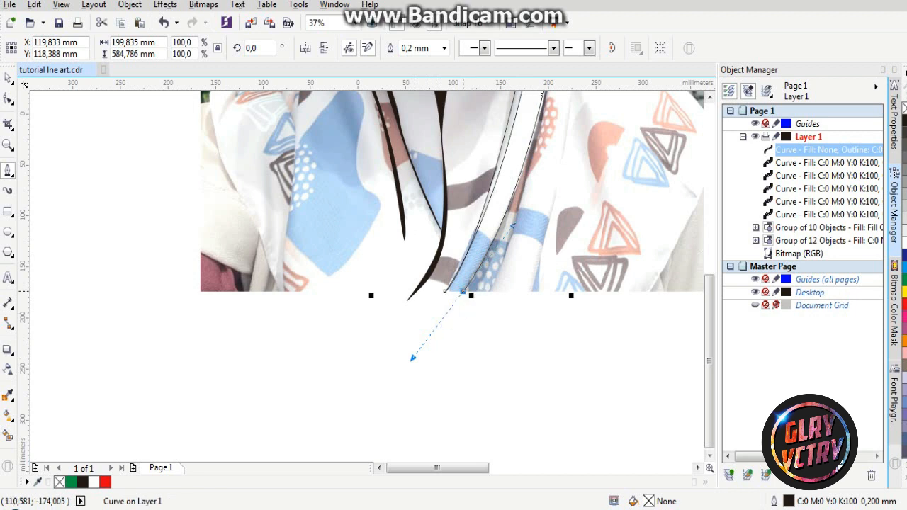
mouse_move(463, 290)
left_mouse_down()
mouse_move(413, 358)
mouse_move(509, 244)
left_mouse_up()
left_click_drag(546, 312, 547, 347)
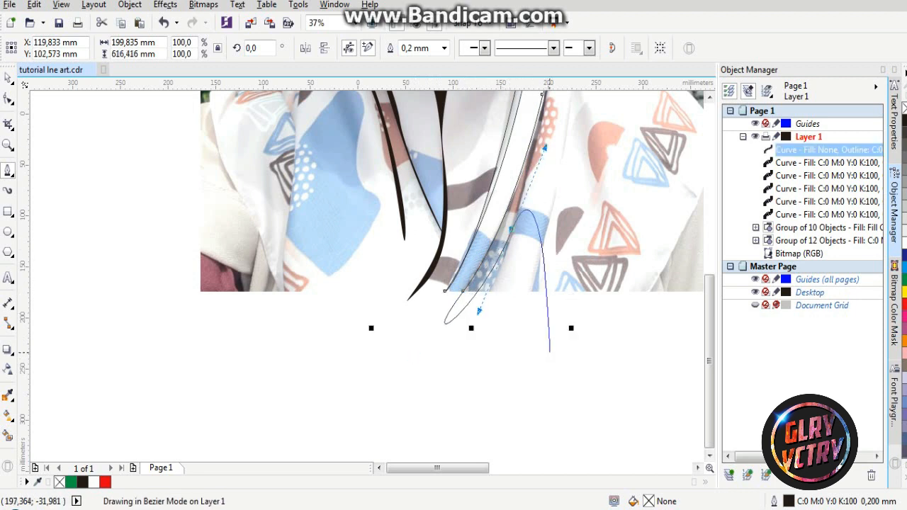
scroll(556, 333, "down", 2)
scroll(565, 173, "up", 2)
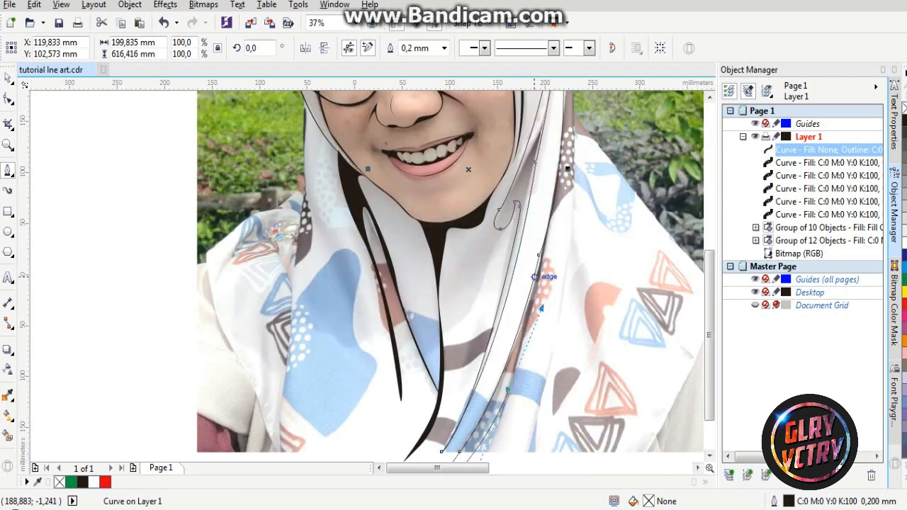
left_click(541, 309)
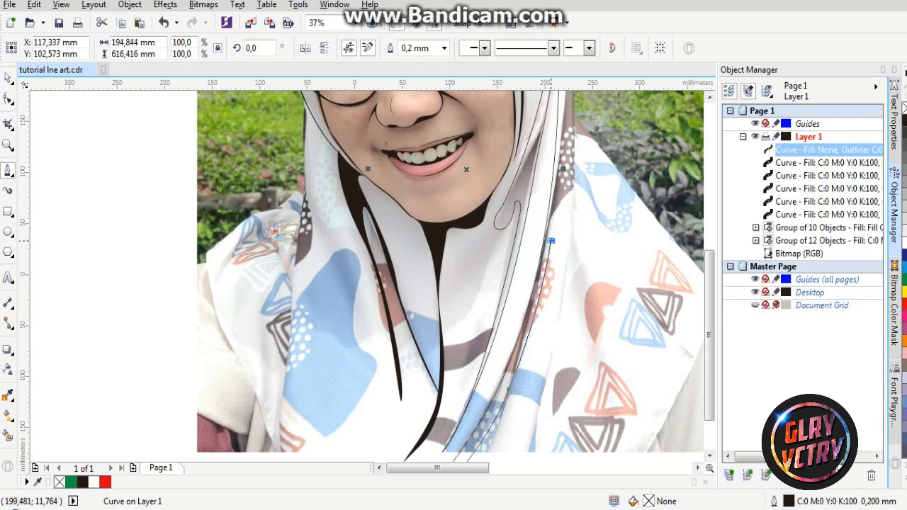
key("Escape")
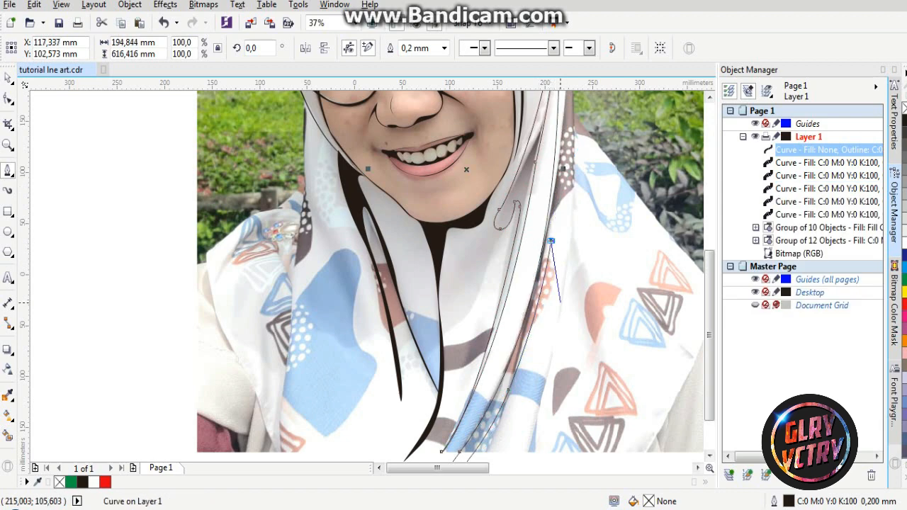
Carry the curve up to the scarf's right outer edge beside the nose, and down to a tip on the dotted fold
scroll(559, 301, "down", 3)
scroll(558, 289, "up", 3)
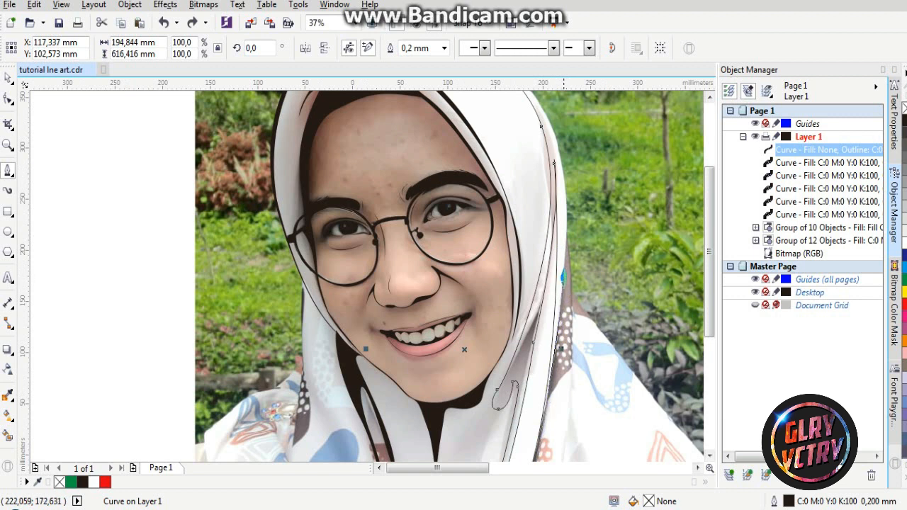
left_click(563, 277)
left_click_drag(567, 398, 567, 422)
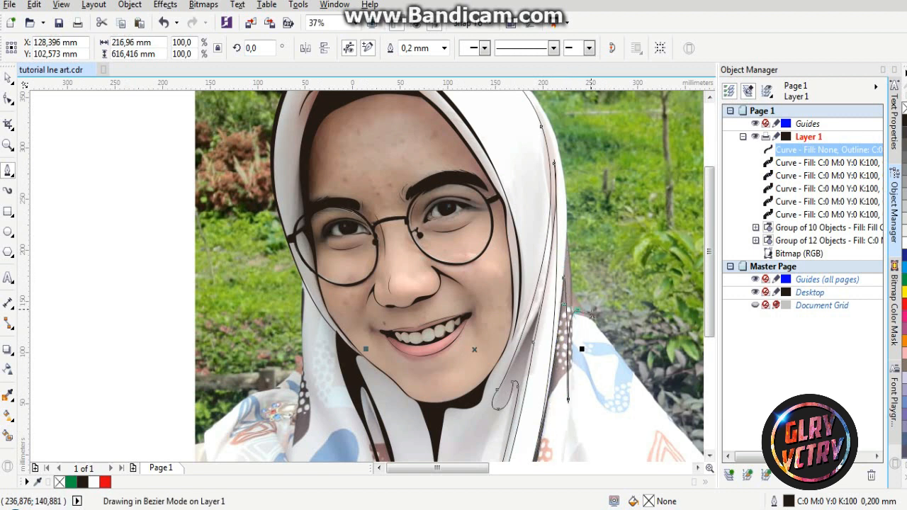
Run the curve along the right shoulder to the upper arm and down the scarf's outer edge, replacing the first upper-arm node
scroll(577, 310, "down", 2)
left_click_drag(646, 407, 631, 445)
scroll(634, 306, "down", 1)
scroll(639, 344, "up", 1)
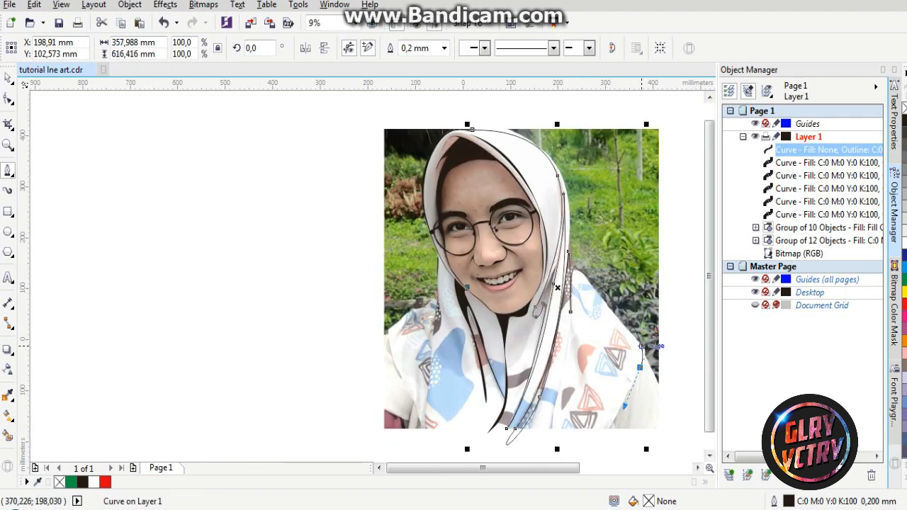
key("ctrl+z")
left_click_drag(629, 336, 640, 356)
left_click_drag(618, 403, 606, 423)
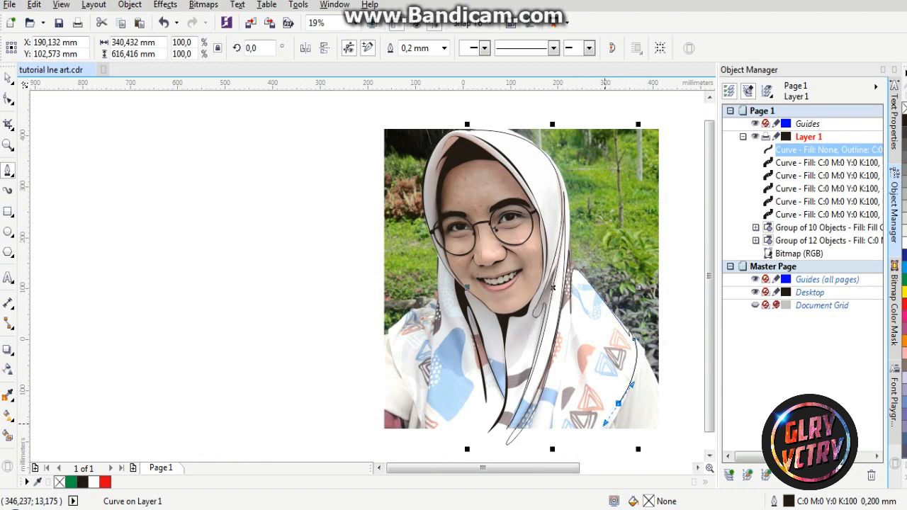
Take the curve to a tip at the photo's bottom edge and bring it back up alongside the scarf's lower right edge
scroll(592, 264, "down", 1)
scroll(601, 323, "up", 1)
scroll(611, 346, "up", 2)
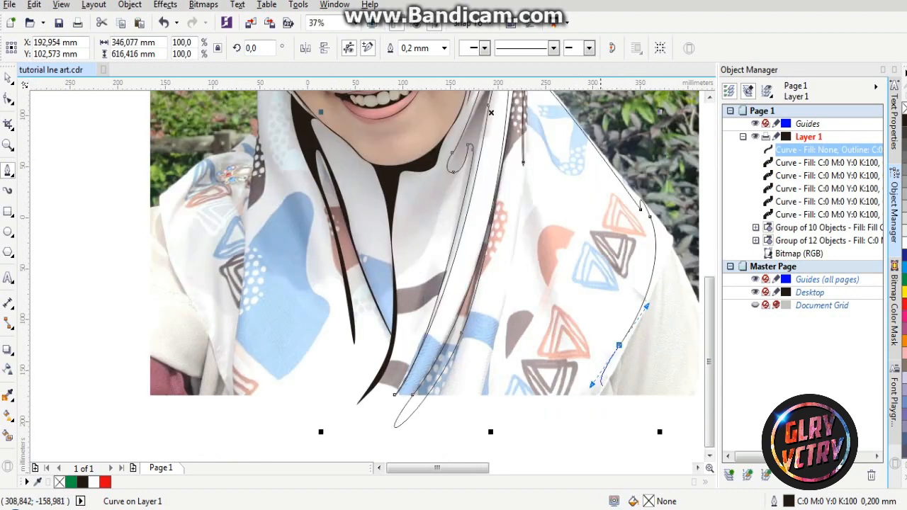
left_click_drag(623, 394, 638, 309)
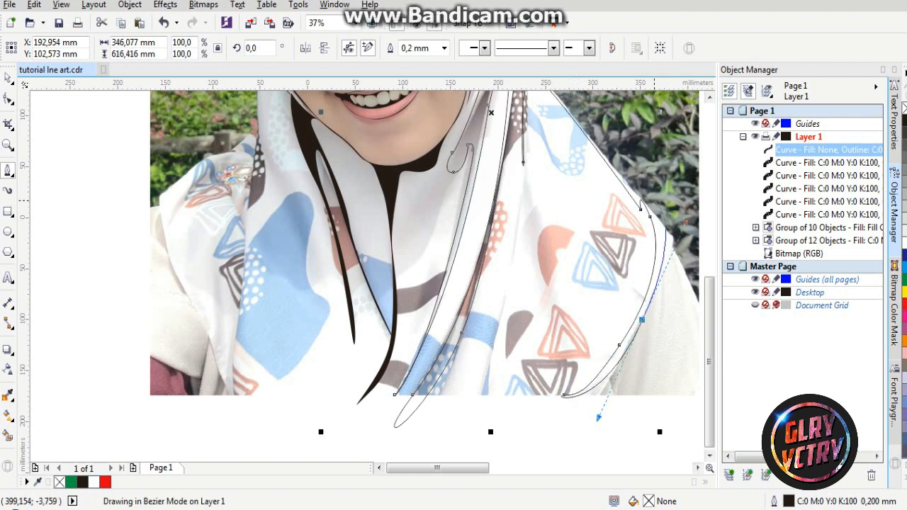
Make the lower right edge node a corner and extend the curve up the right sleeve to the shoulder's outer point
left_click(641, 319)
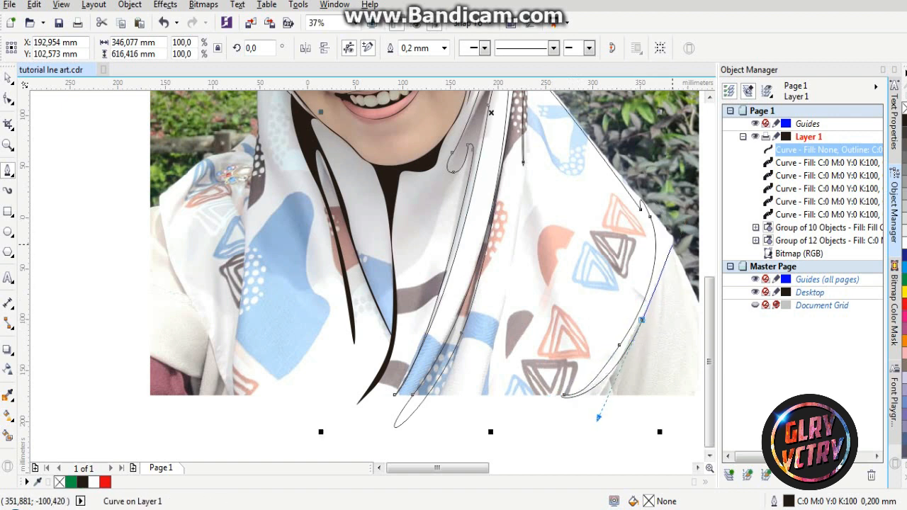
left_click(665, 231)
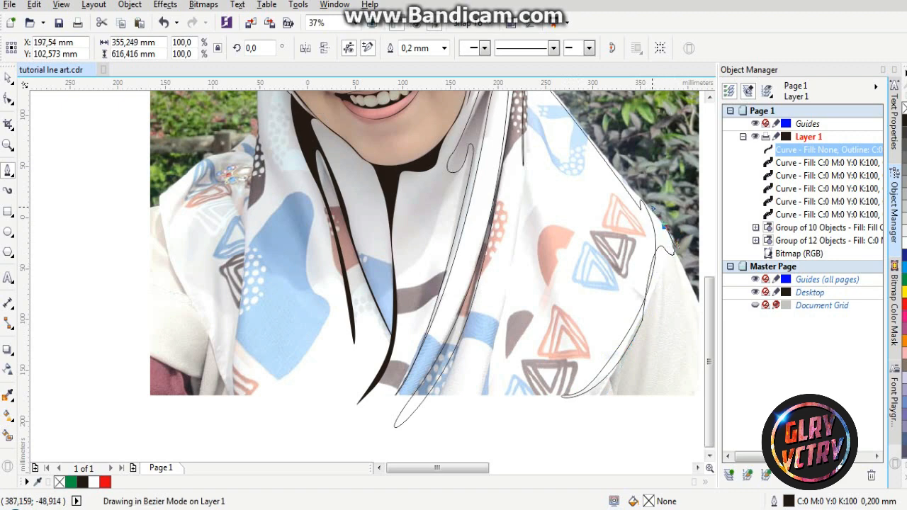
scroll(664, 231, "down", 4)
scroll(544, 303, "up", 4)
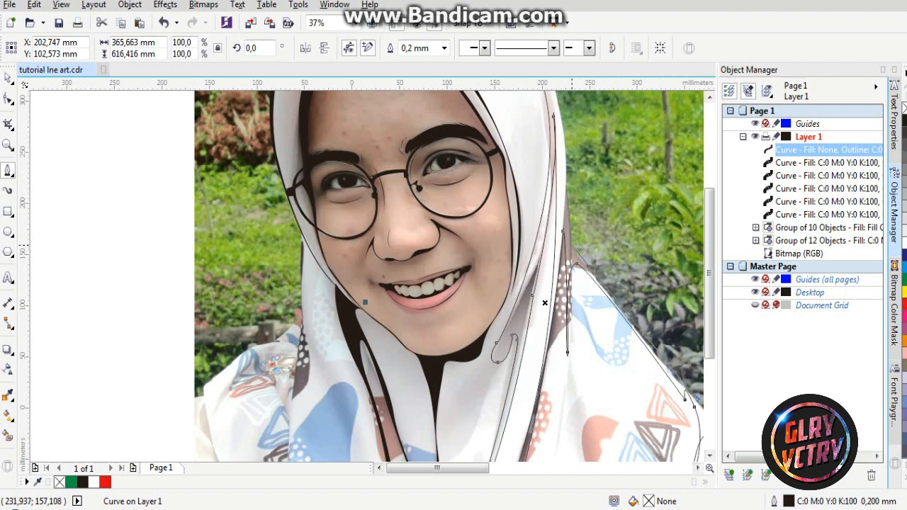
Close the curve at its start node on top of the headscarf and give it a black fill with no outline
scroll(553, 287, "down", 3)
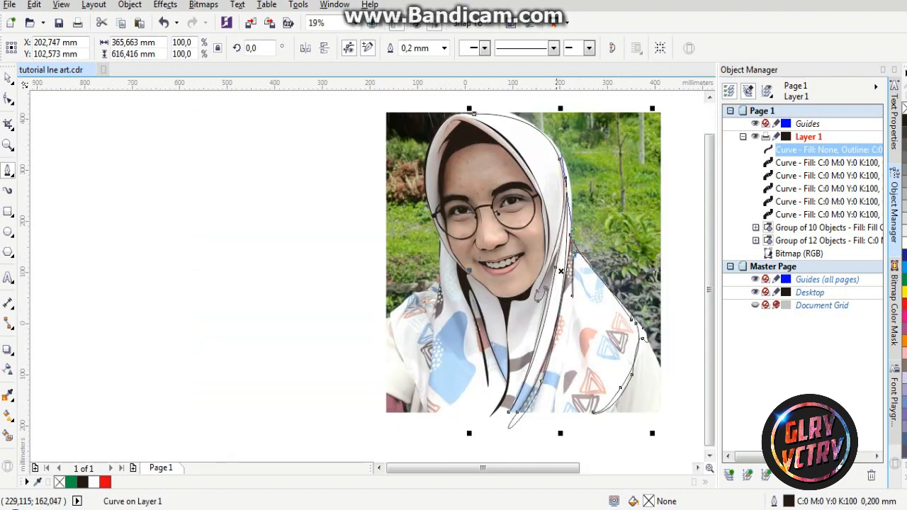
scroll(567, 145, "up", 3)
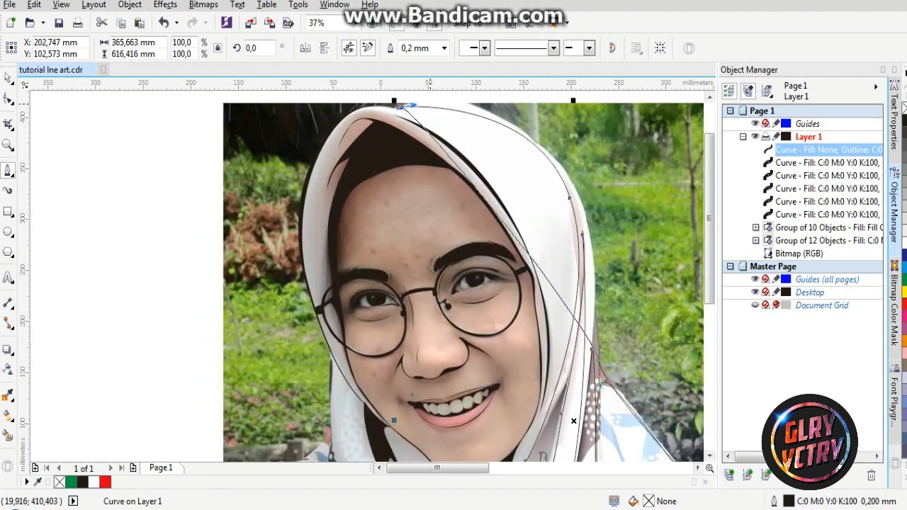
scroll(632, 115, "up", 2)
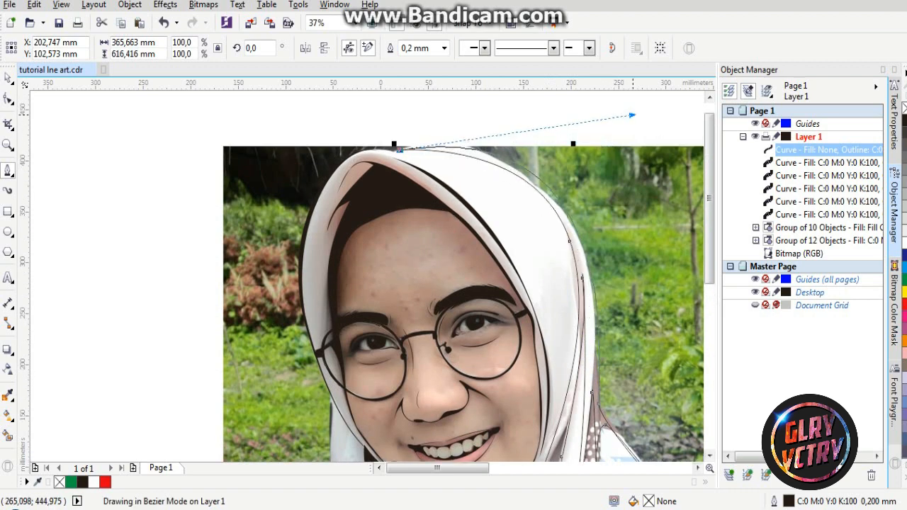
key("space")
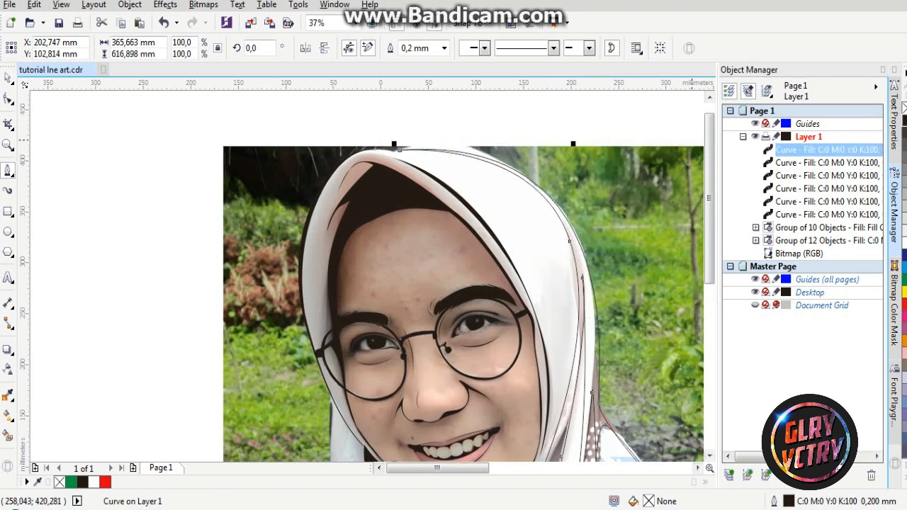
scroll(556, 166, "down", 3)
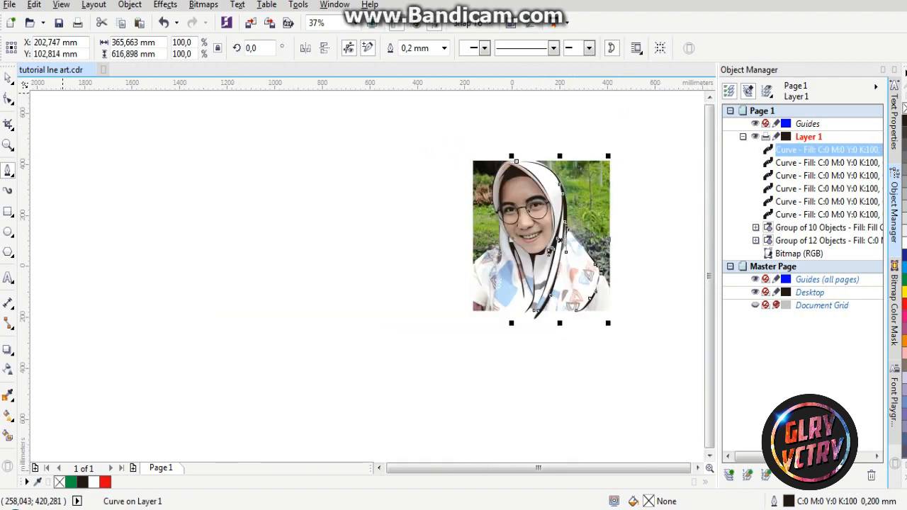
right_click(59, 482)
Delete the photo to check the line art on its own, and restore the photo by undoing the deletion
left_click(585, 198)
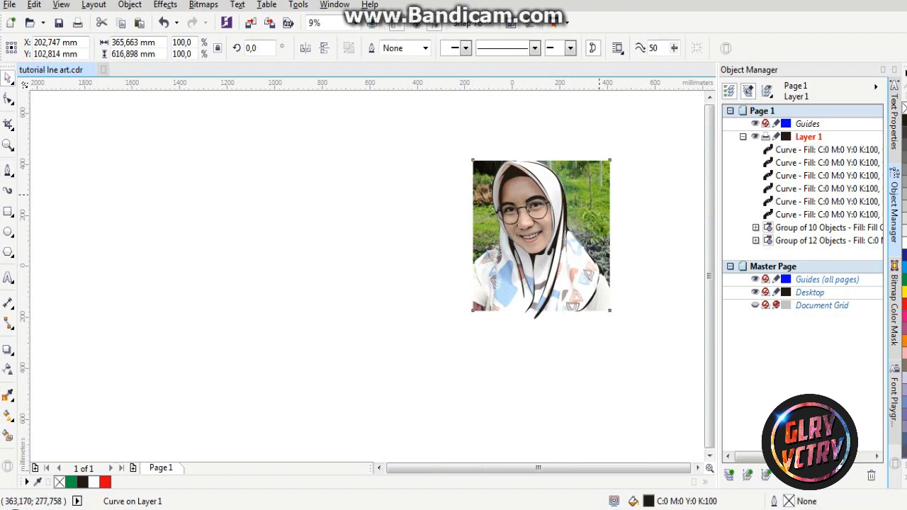
key("Delete")
scroll(599, 198, "up", 1)
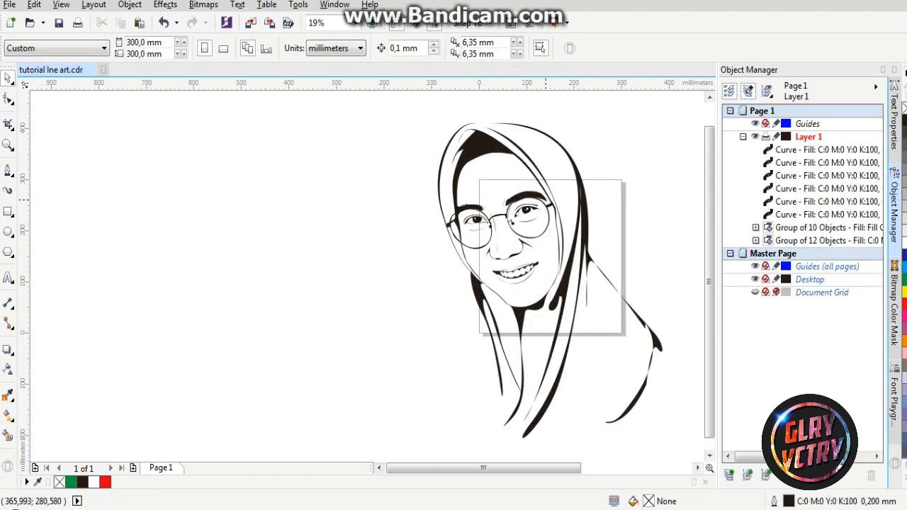
scroll(527, 212, "down", 1)
key("ctrl+z")
scroll(549, 184, "up", 1)
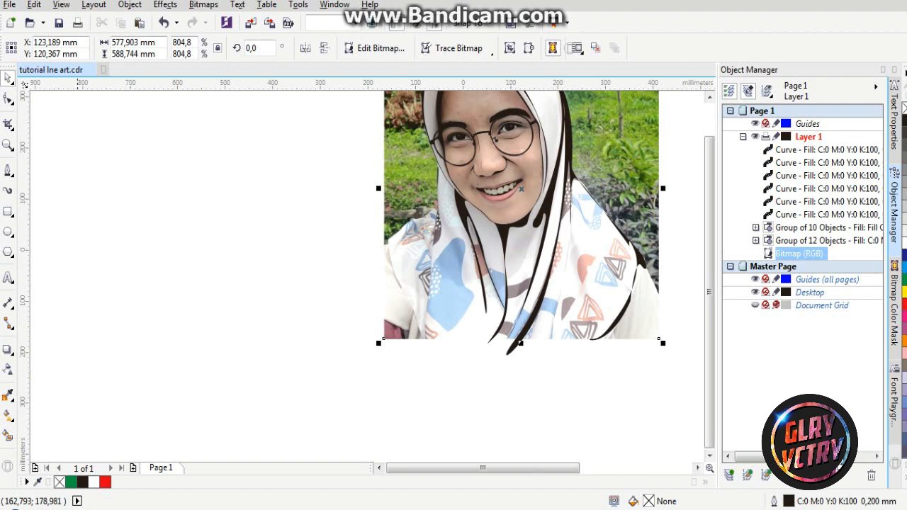
left_click(9, 170)
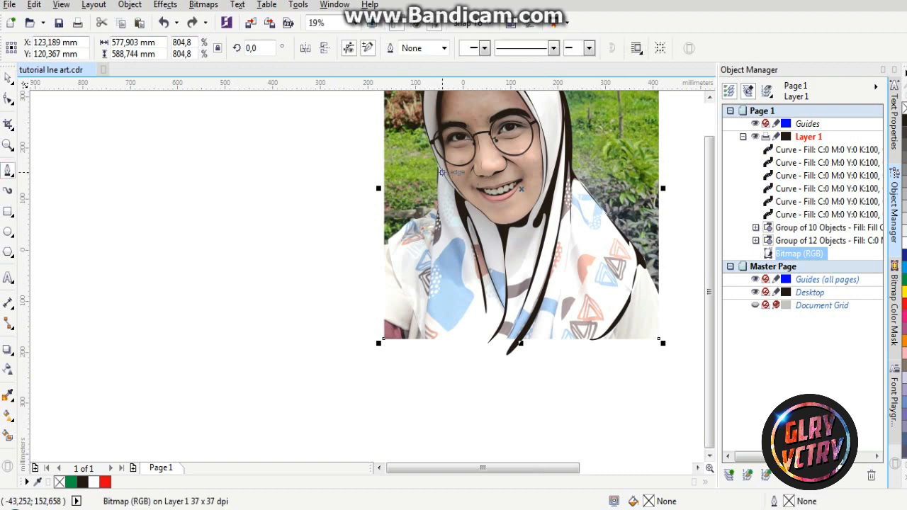
left_click(440, 168)
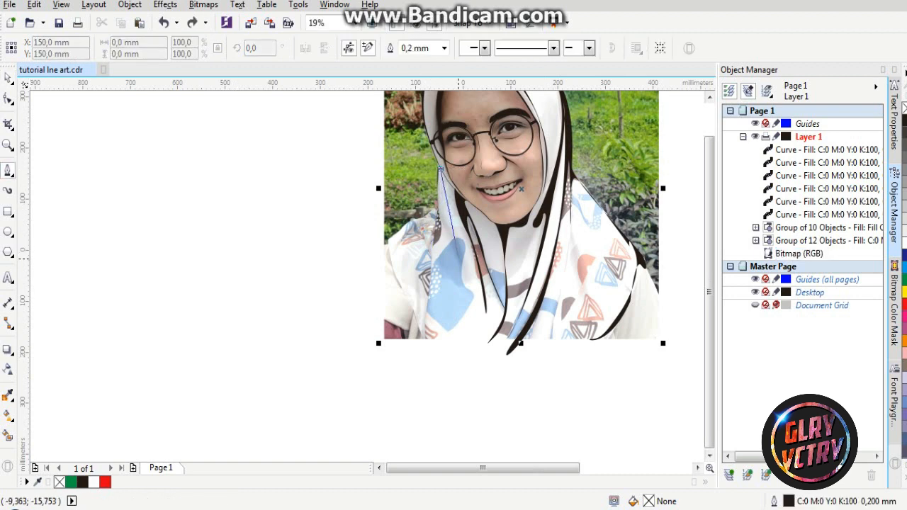
left_click(478, 297)
left_click_drag(467, 293, 456, 241)
key("ctrl+z")
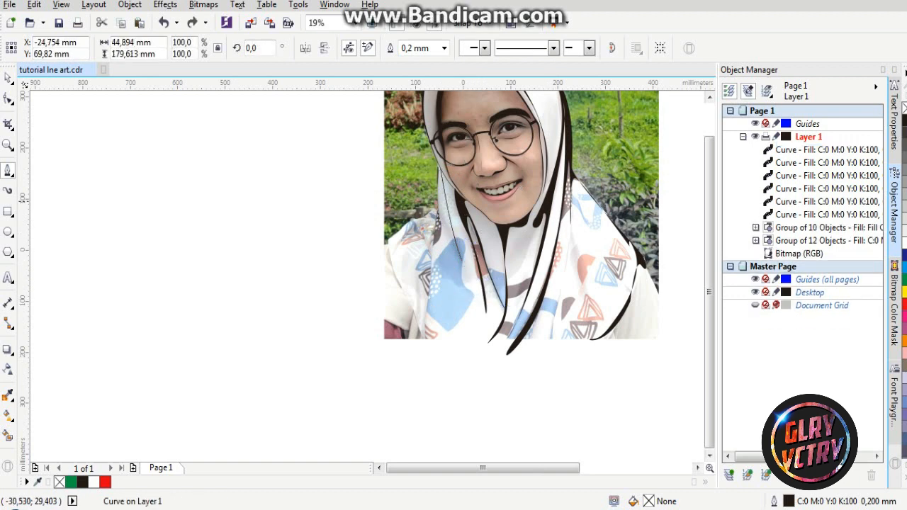
left_click(437, 169)
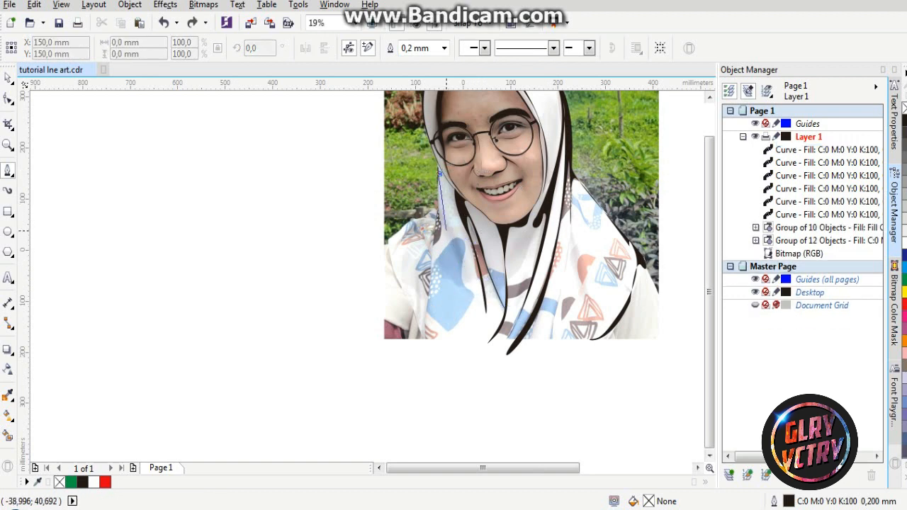
left_click(441, 202)
left_click_drag(439, 234, 447, 233)
scroll(447, 195, "up", 1)
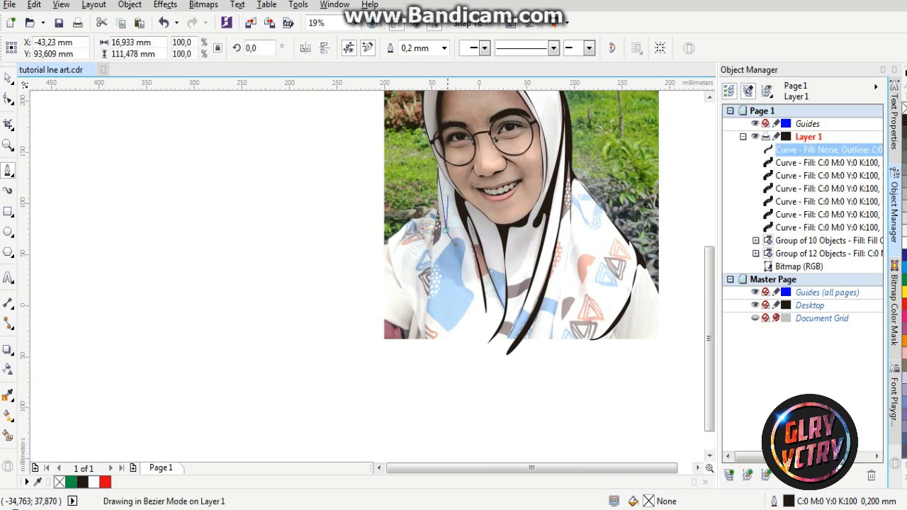
key("ctrl+z")
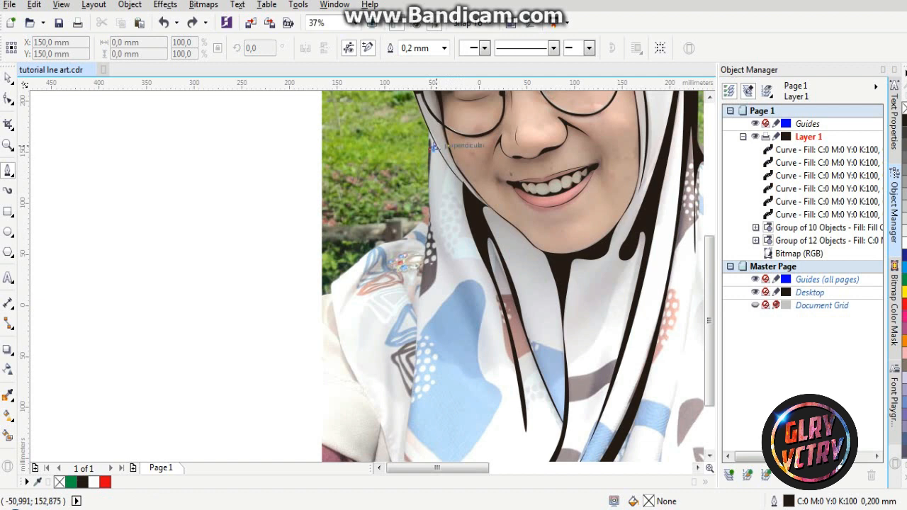
Start a Pen curve on the scarf's left edge beside the cheek, form a tip near the dotted print, and continue down the left fold
left_click(431, 141)
left_click_drag(448, 256, 452, 268)
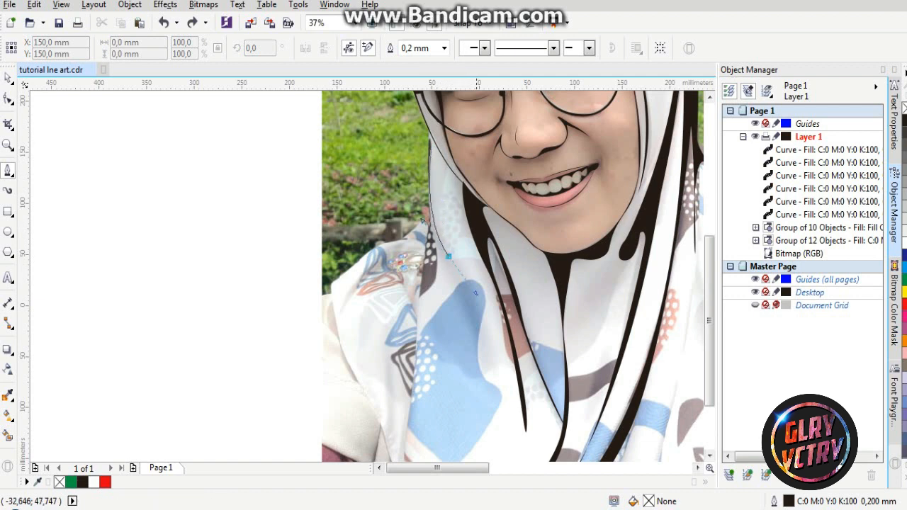
left_click_drag(481, 333, 455, 307)
key("ctrl+z")
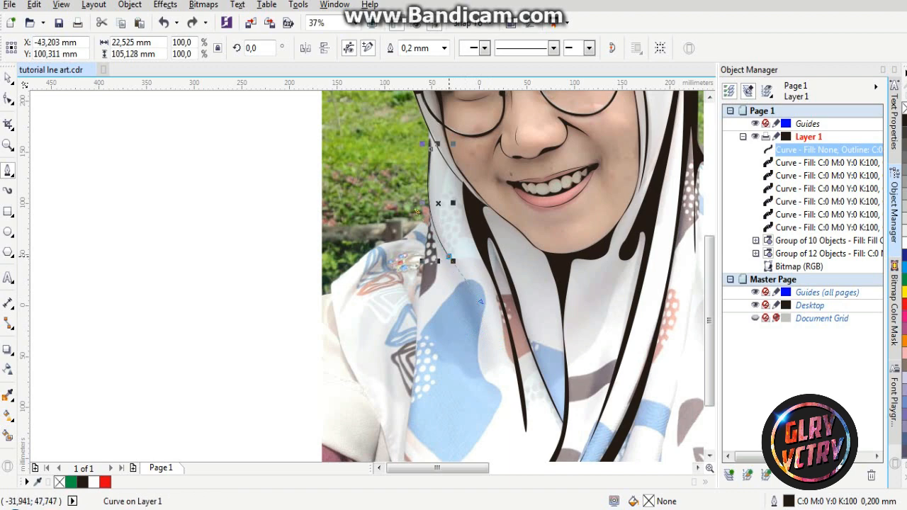
left_click_drag(427, 259, 427, 294)
scroll(427, 330, "down", 1)
scroll(426, 384, "up", 1)
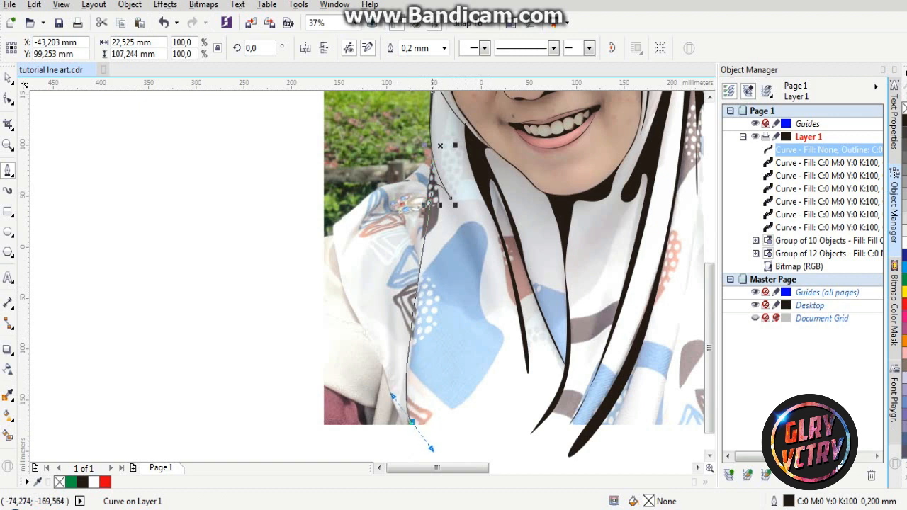
Take the curve to a corner node at the photo's bottom edge and bring it back up beside the left fold
left_click_drag(411, 425, 435, 452)
left_click(412, 423, "alt")
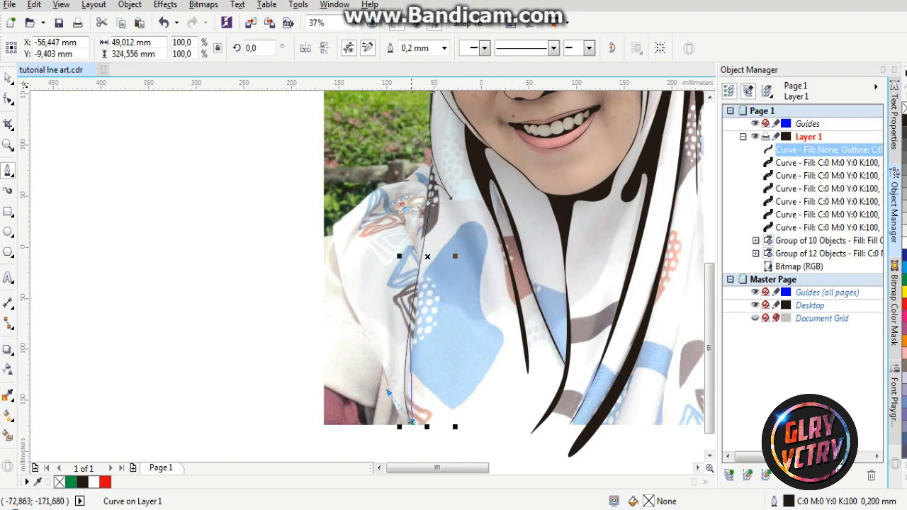
left_click_drag(416, 251, 453, 138)
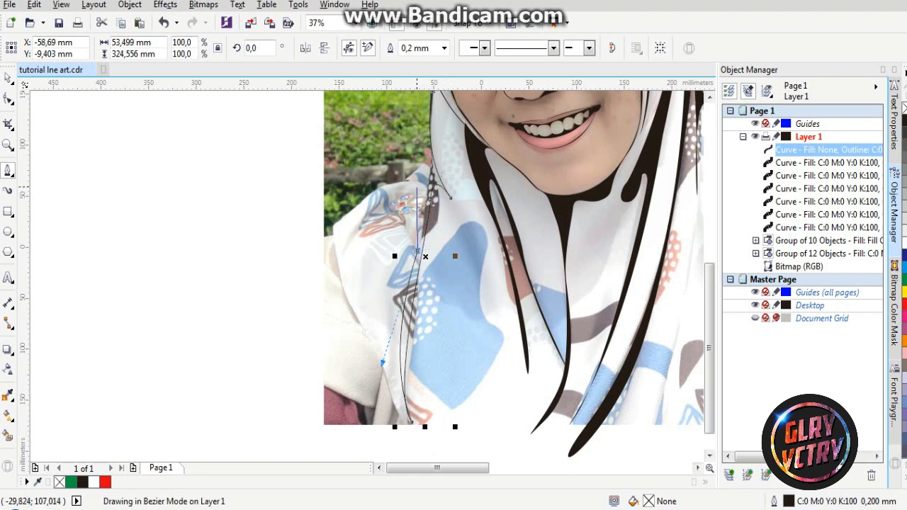
Run the curve over the left shoulder, down the scarf's outer edge to a tip beside the sleeve, and back up to the upper arm
left_click_drag(335, 238, 343, 301)
left_click_drag(385, 368, 420, 404)
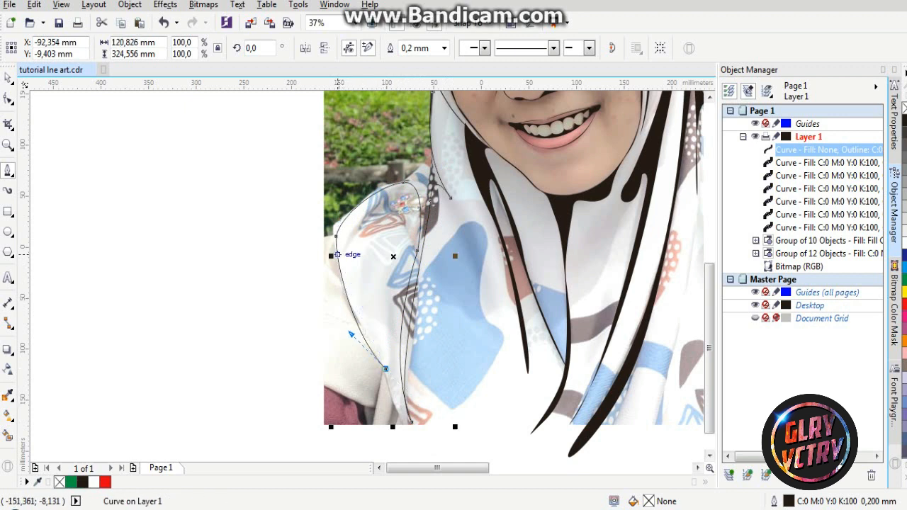
left_click_drag(332, 245, 331, 177)
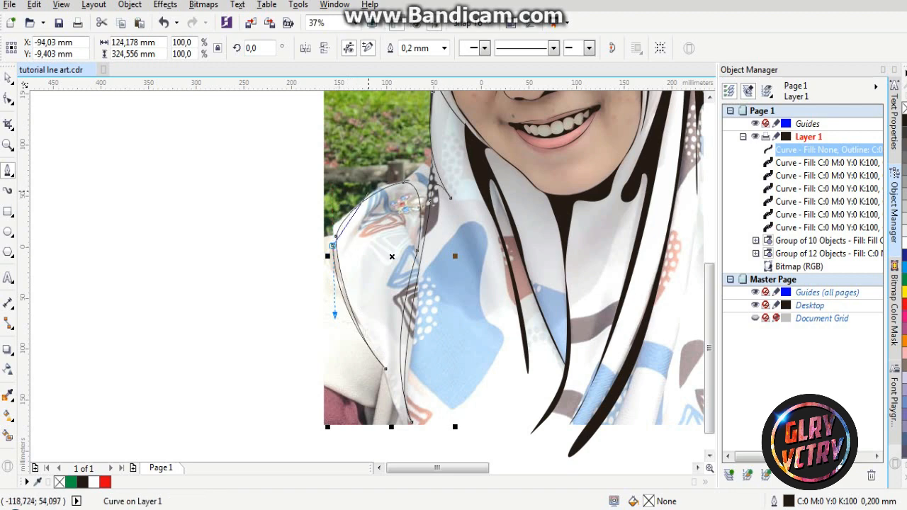
Bring the curve over the left shoulder to close at its start beside the cheek, and fill it black with no outline
left_click_drag(428, 162, 435, 180)
scroll(462, 250, "down", 1)
scroll(448, 164, "up", 1)
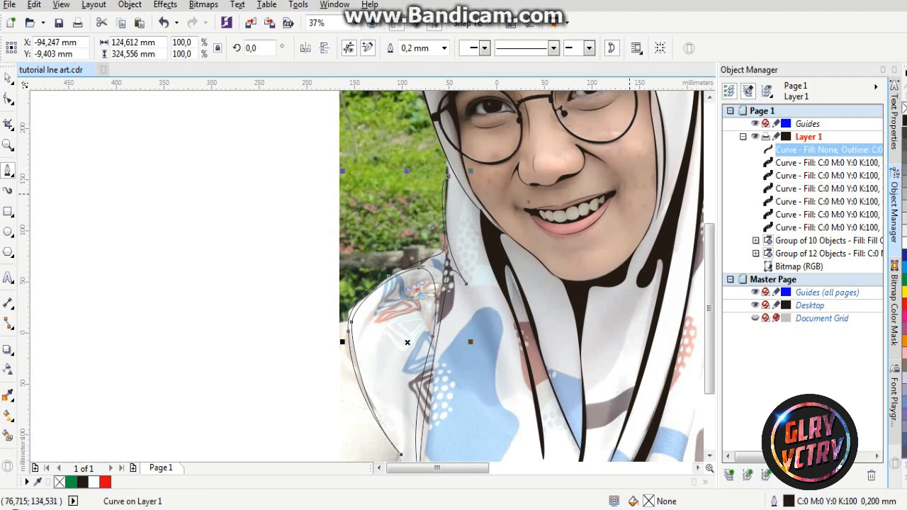
left_click(903, 121)
right_click(903, 107)
scroll(429, 228, "down", 2)
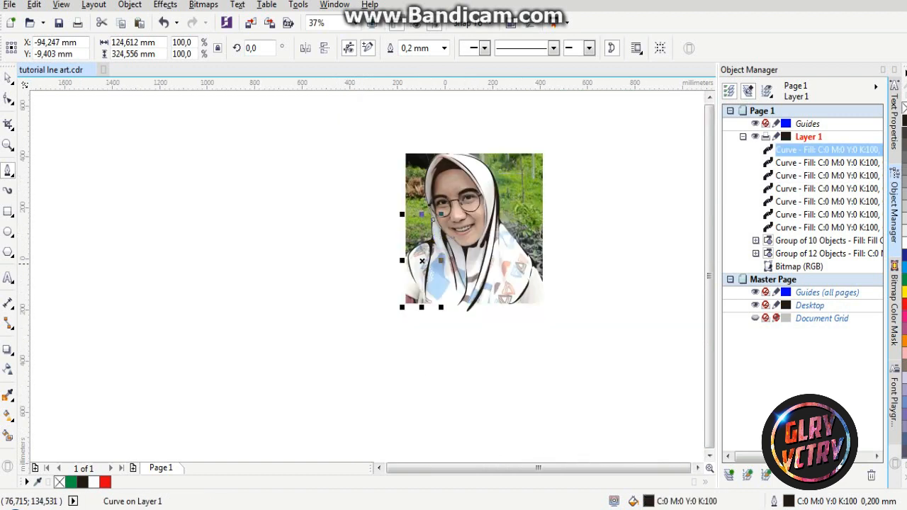
left_click(8, 77)
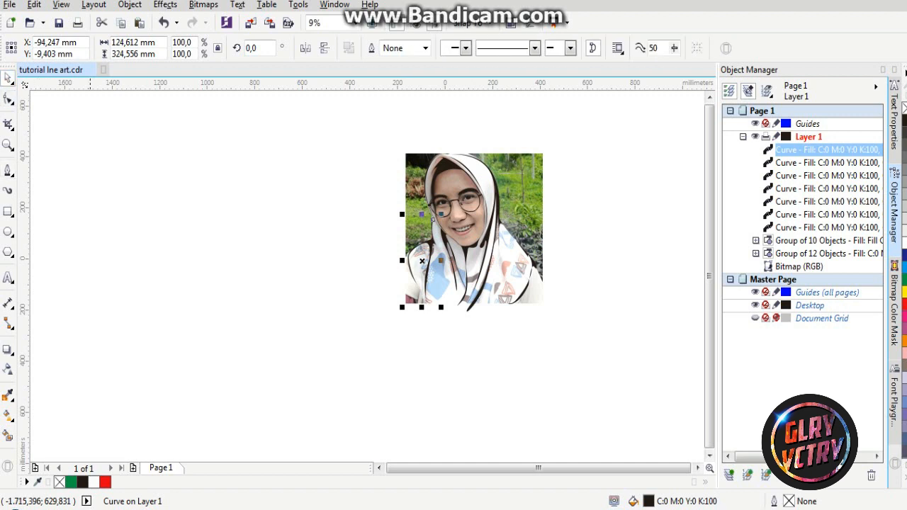
left_click(8, 170)
left_click(529, 174)
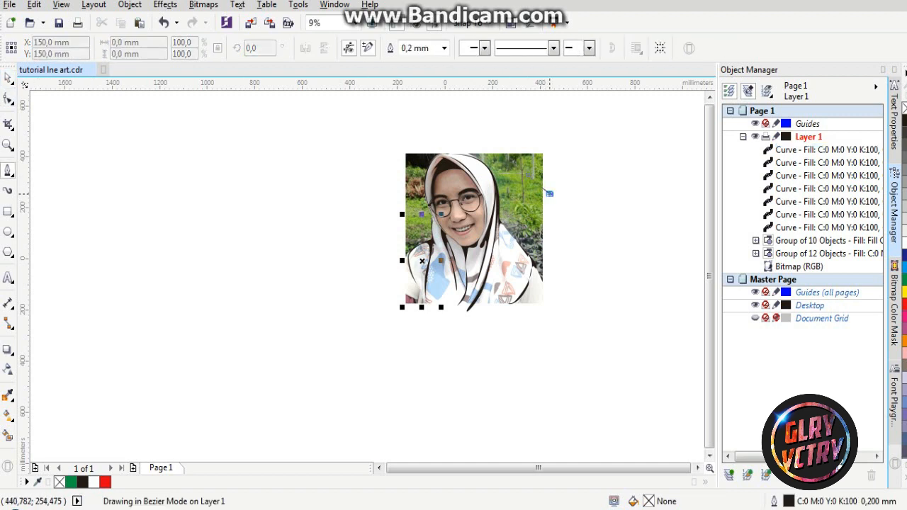
left_click(547, 191)
key("ctrl+z")
Remove the photo to inspect the complete portrait line art, and undo the removal
key("space")
left_click(539, 202)
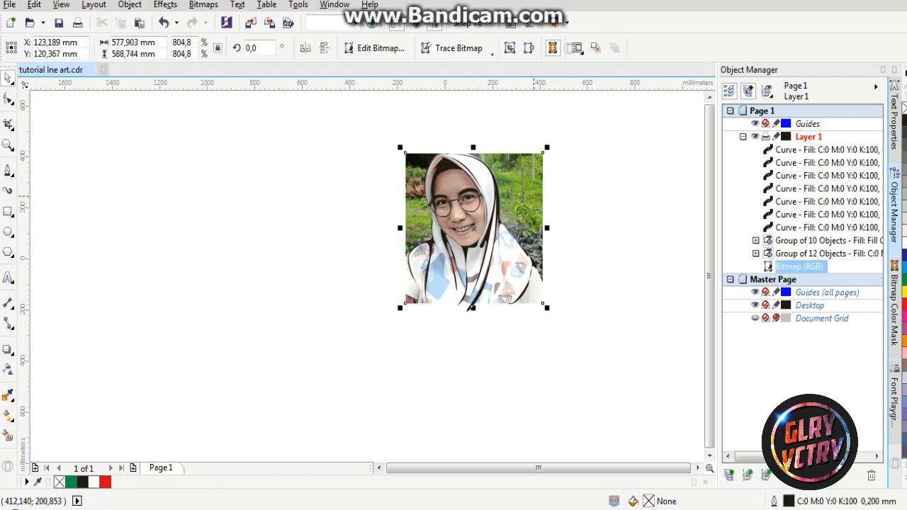
key("Delete")
scroll(453, 174, "up", 2)
scroll(453, 173, "down", 2)
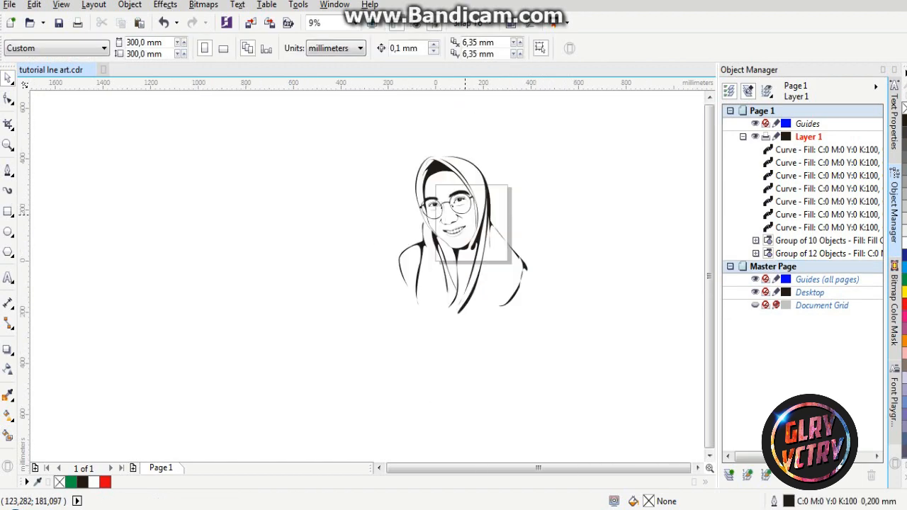
scroll(454, 173, "up", 2)
key("ctrl+z")
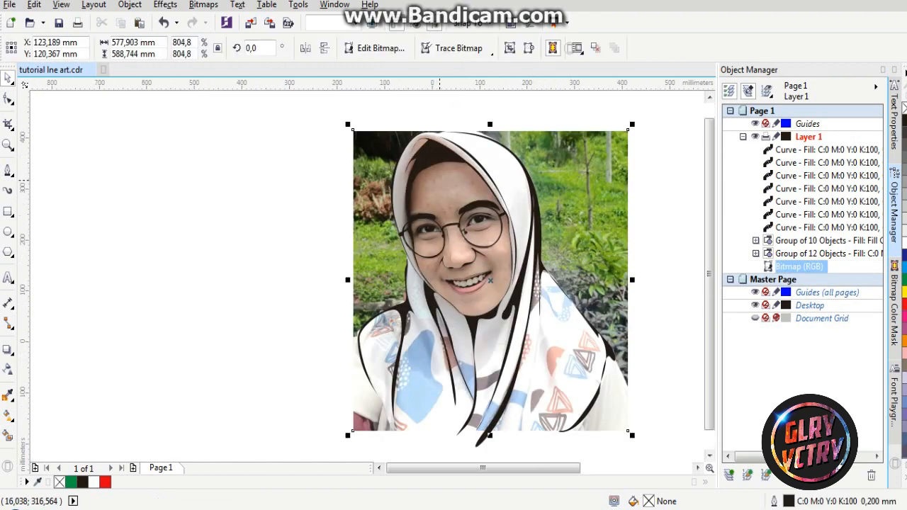
Group all the face and headscarf line art and move the group about 572 mm to the right, beside the photo
key("Escape")
left_click_drag(308, 120, 622, 448)
key("ctrl+g")
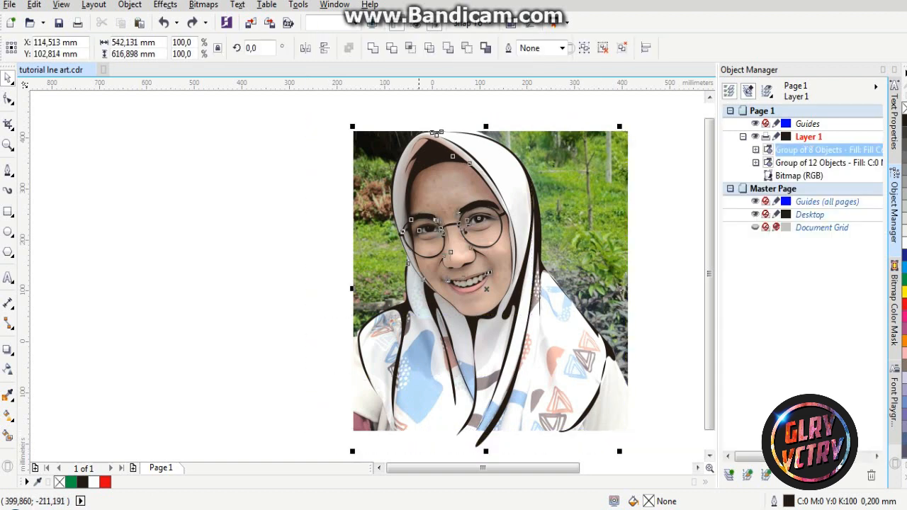
scroll(414, 265, "down", 2)
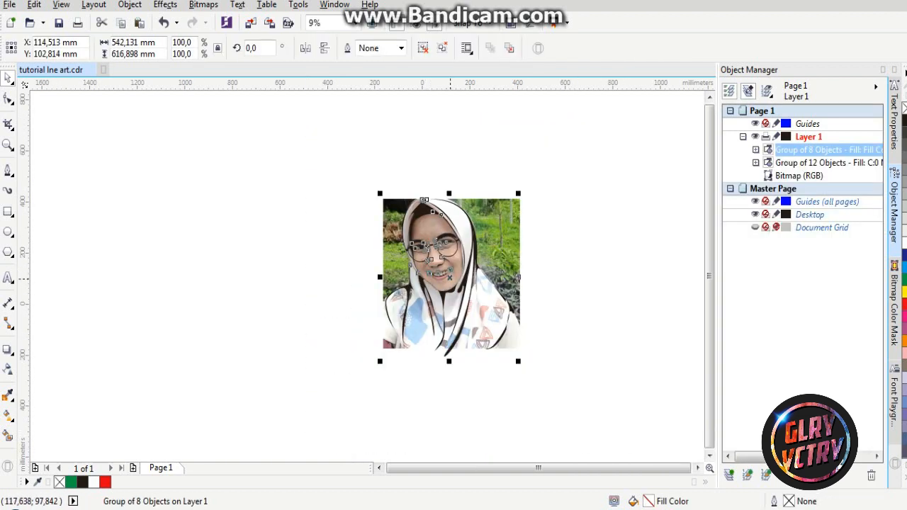
left_click_drag(415, 271, 550, 271)
key("Escape")
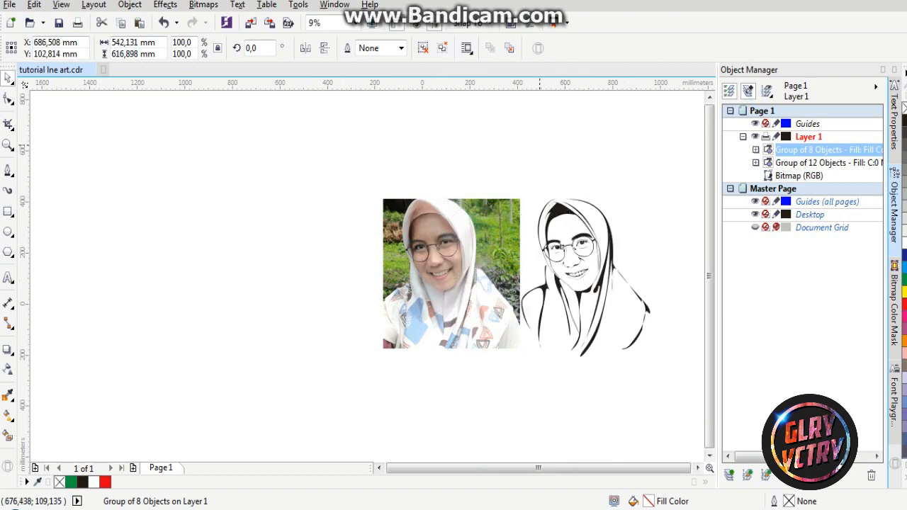
Compare the finished line art with the portrait photo beside it
scroll(572, 235, "up", 2)
scroll(555, 220, "down", 2)
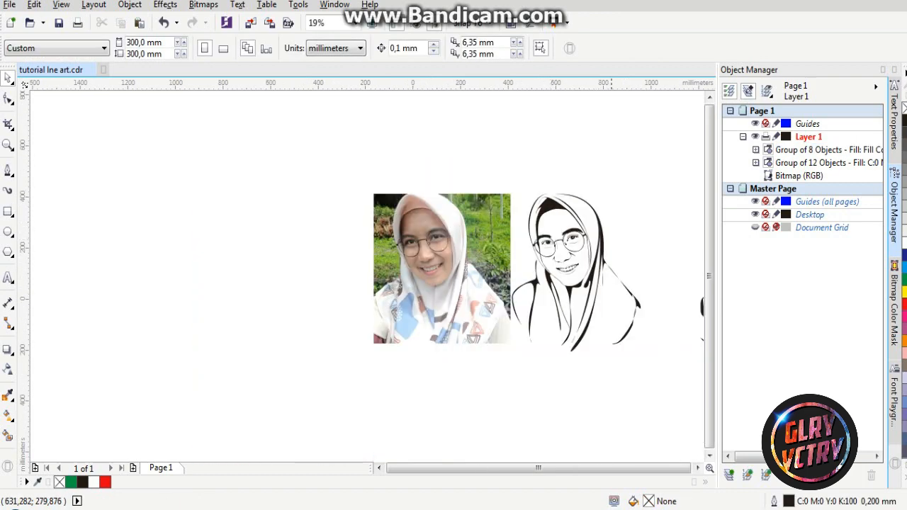
scroll(612, 243, "up", 2)
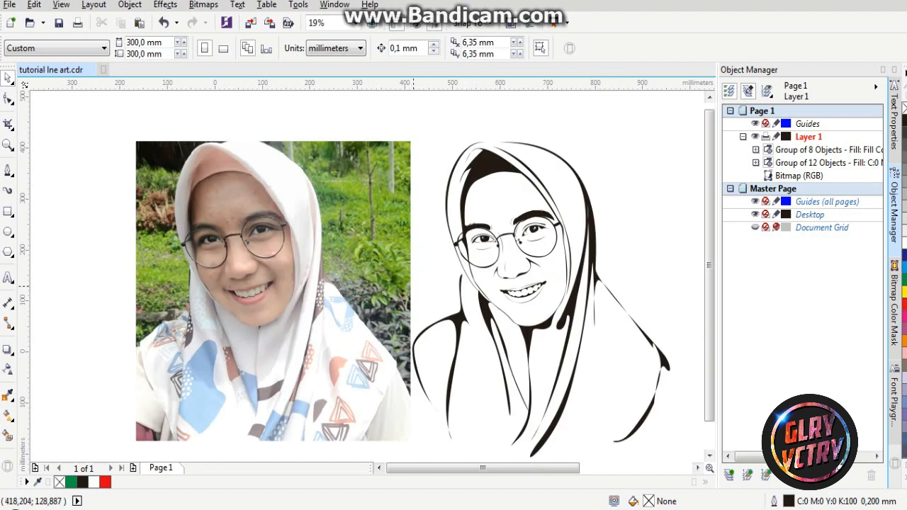
scroll(370, 298, "down", 1)
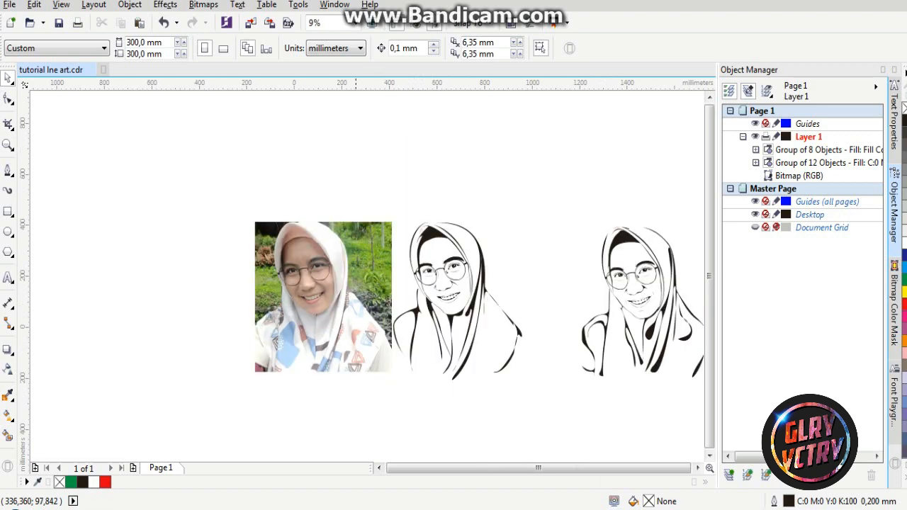
scroll(352, 281, "up", 1)
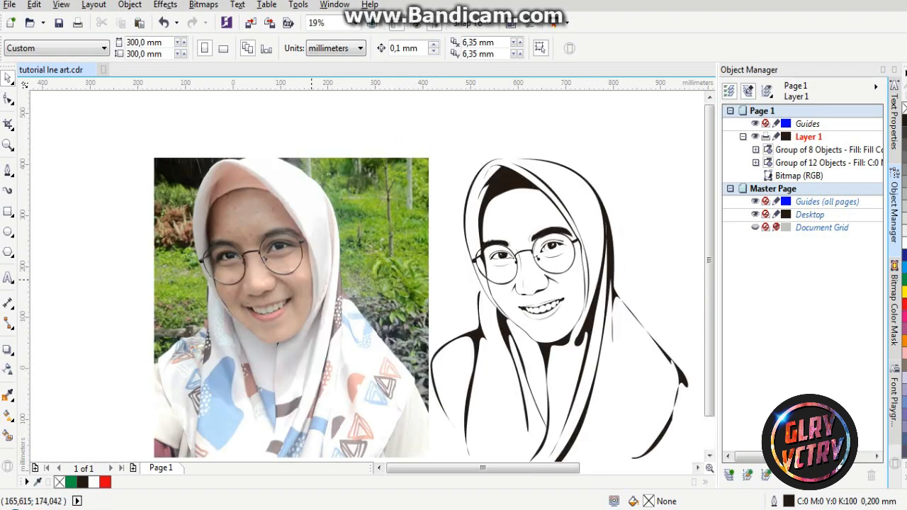